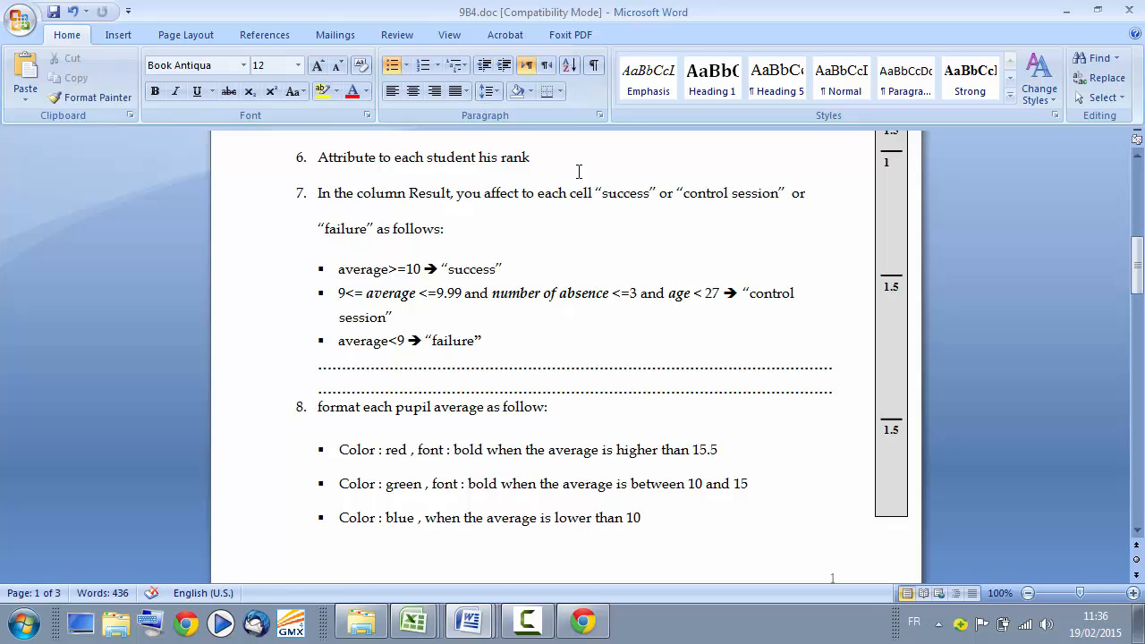
Switch to the Excel grade book and insert the RANK function in cell I10 of the Rank column
key("alt+Tab")
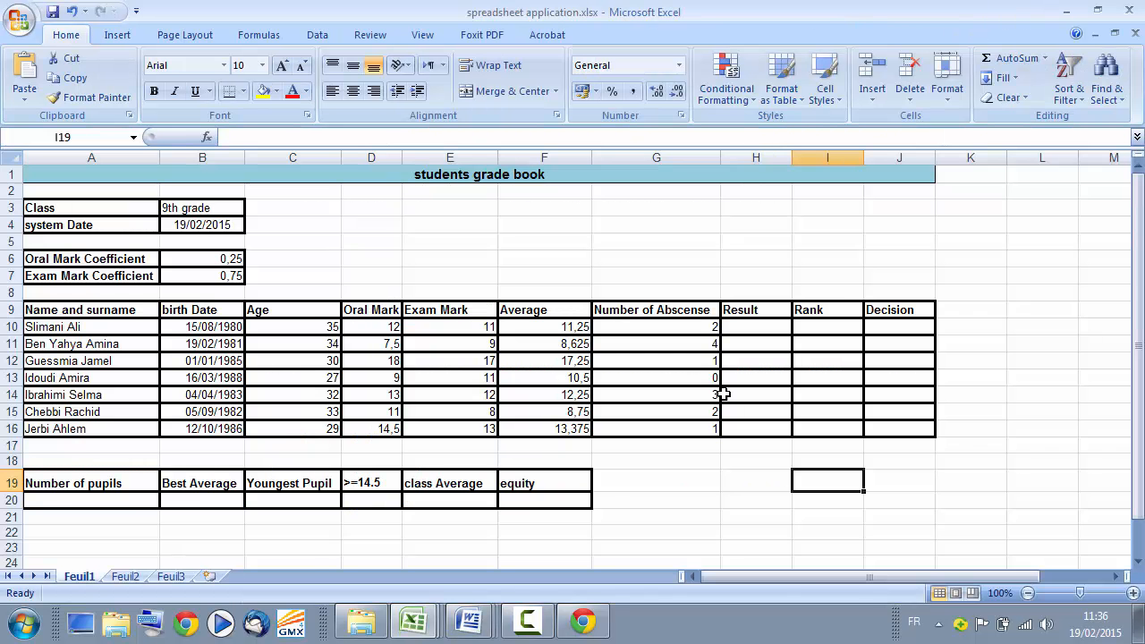
left_click(835, 327)
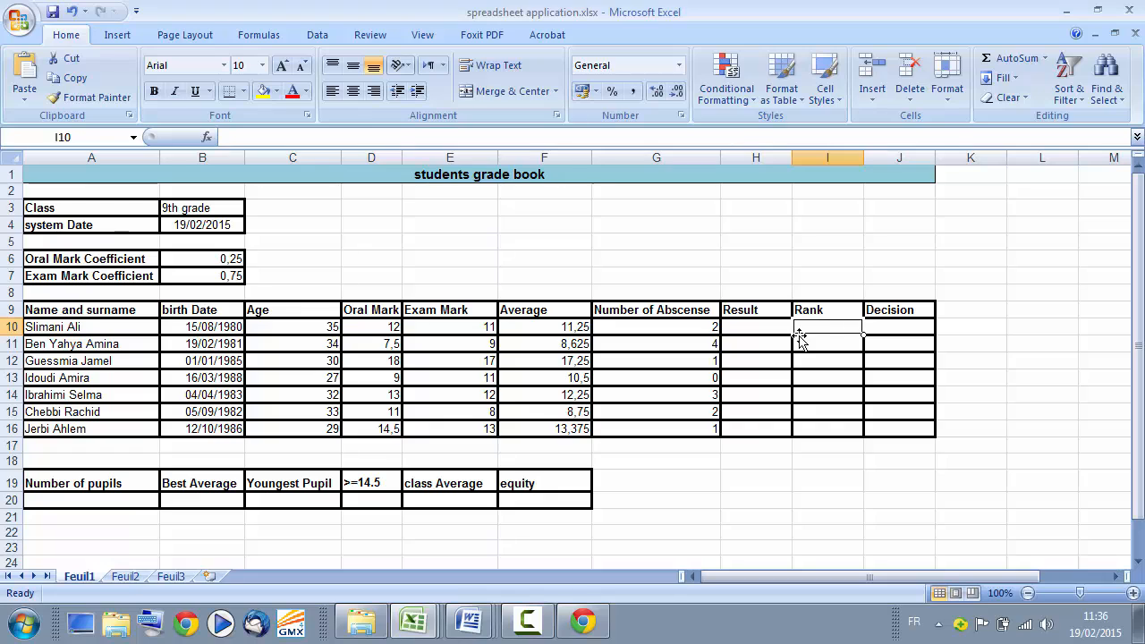
left_click(207, 137)
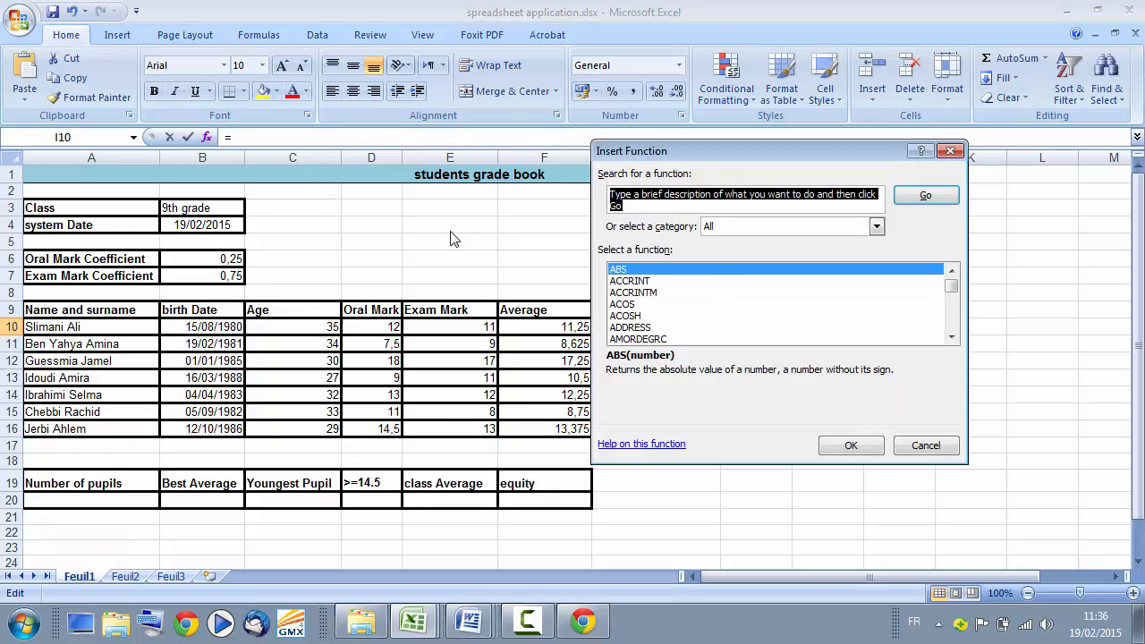
type("r")
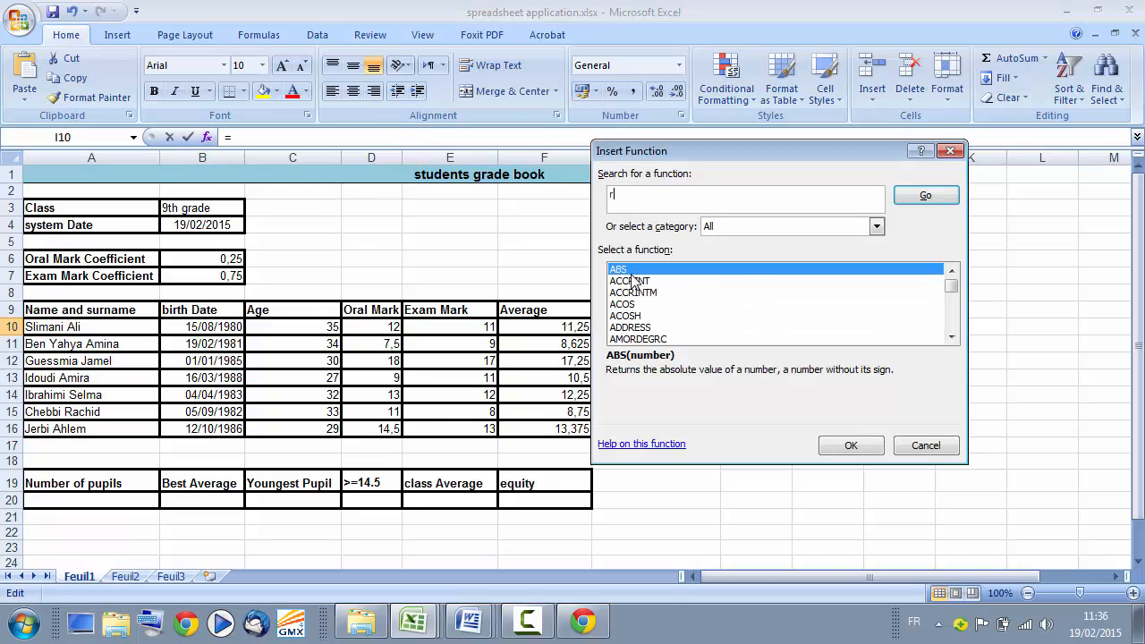
key("BackSpace")
left_click(635, 292)
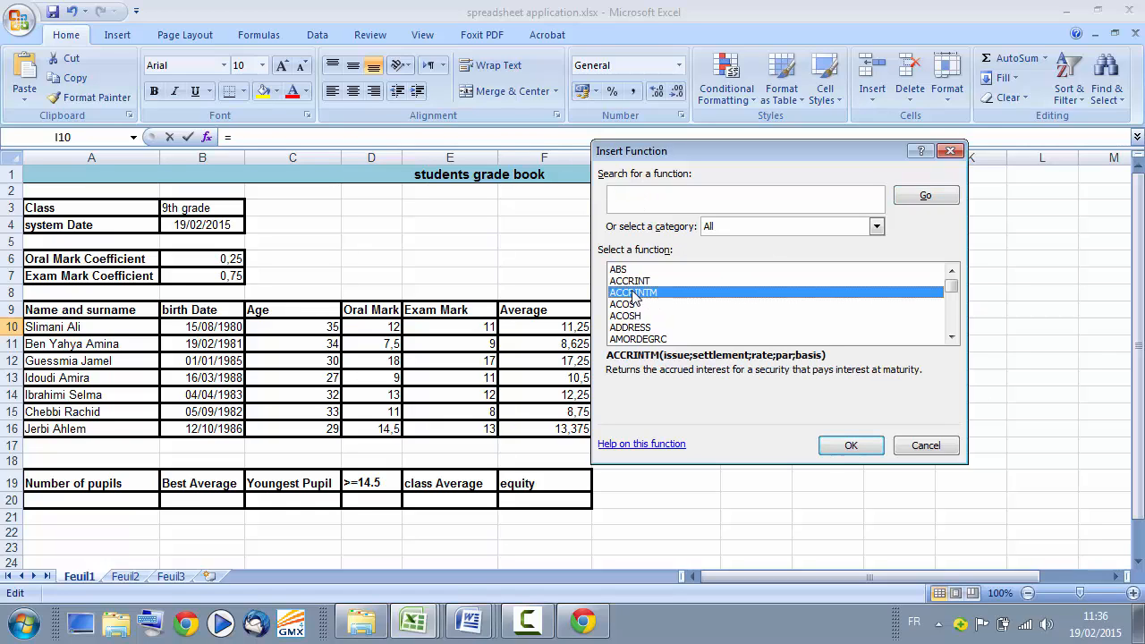
type("rank")
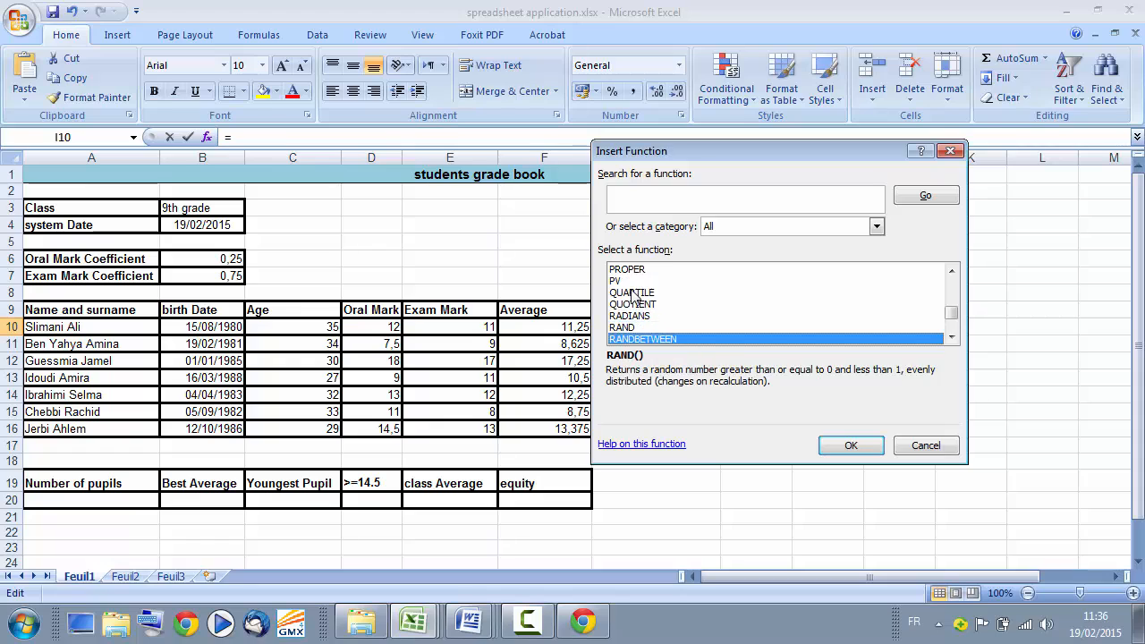
key("Down")
left_click(640, 328)
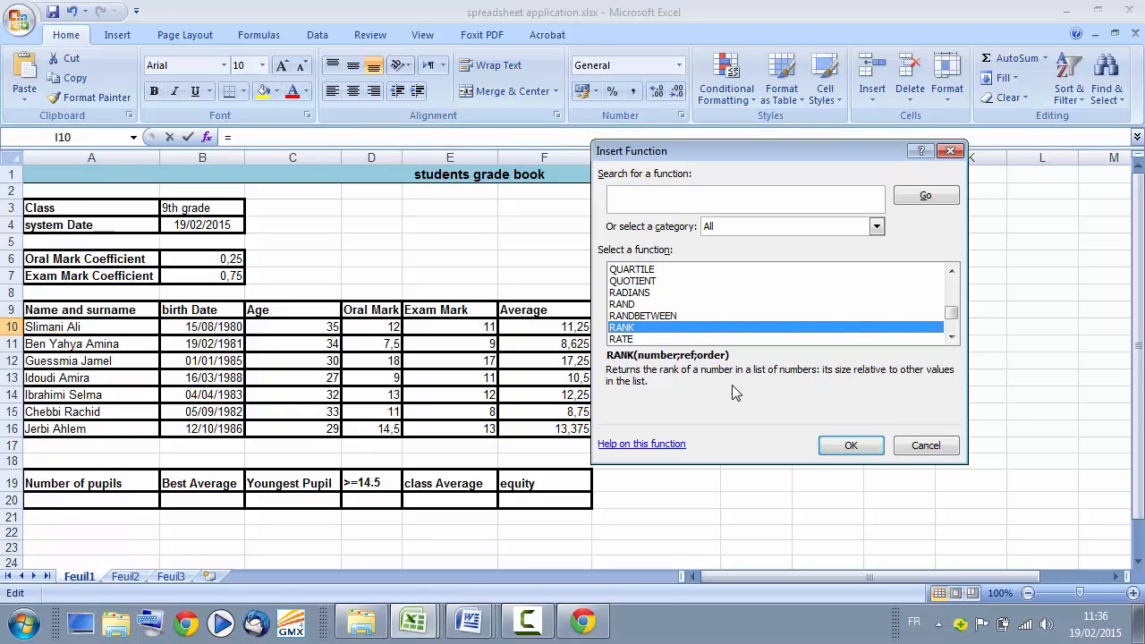
left_click(845, 445)
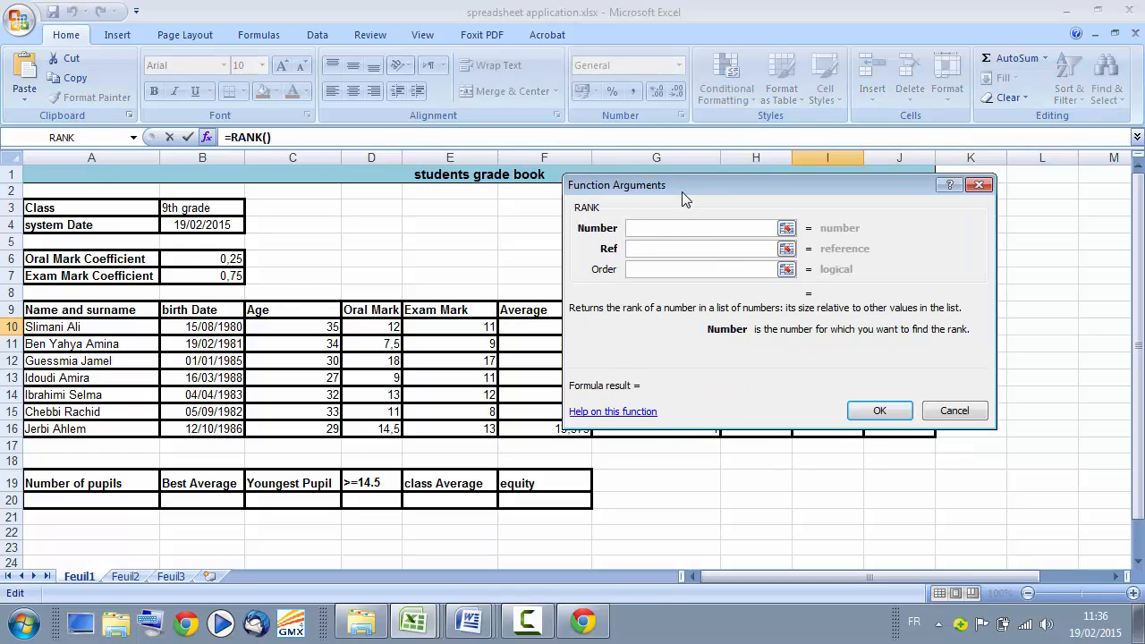
Set the RANK function's number to F10 and its reference list to the averages in F10:F16
left_click_drag(682, 191, 717, 395)
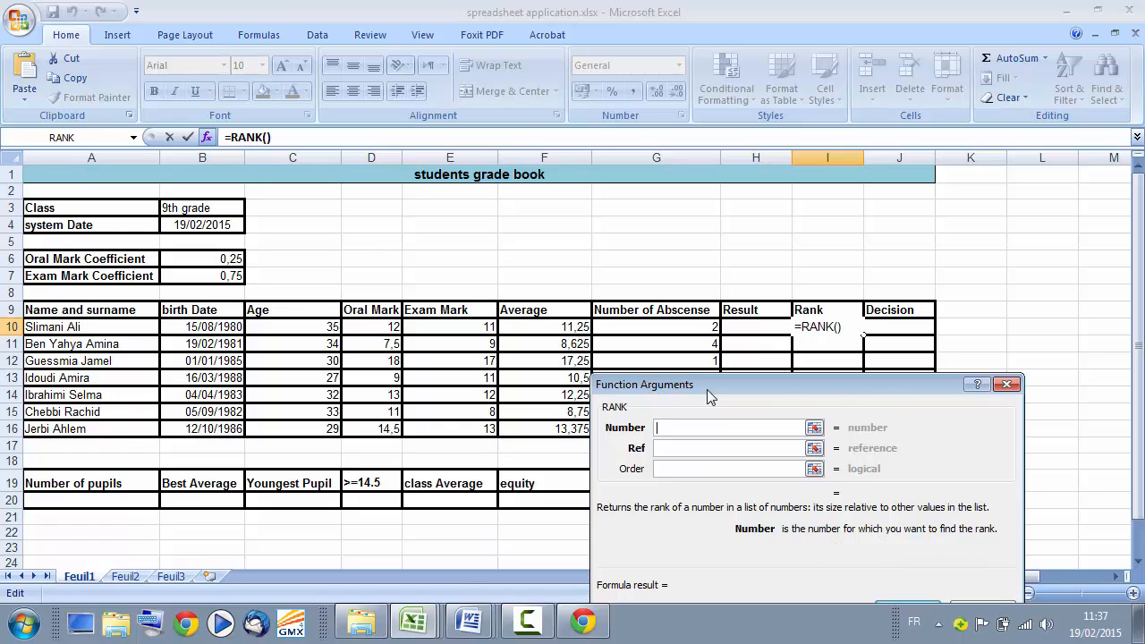
left_click(533, 330)
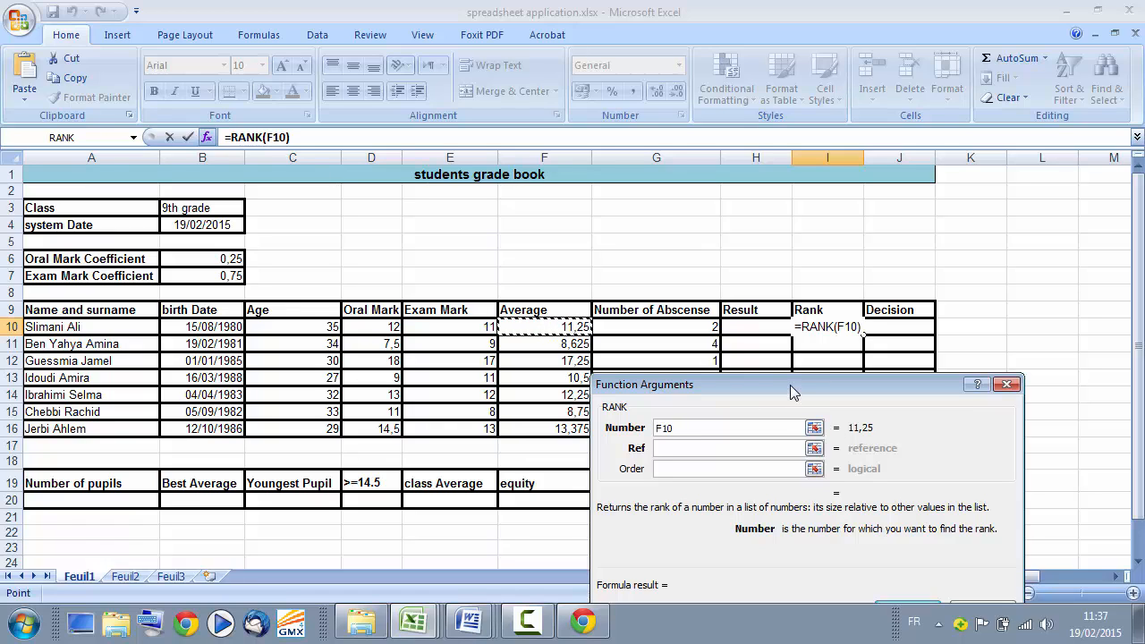
left_click_drag(723, 384, 812, 349)
left_click(756, 412)
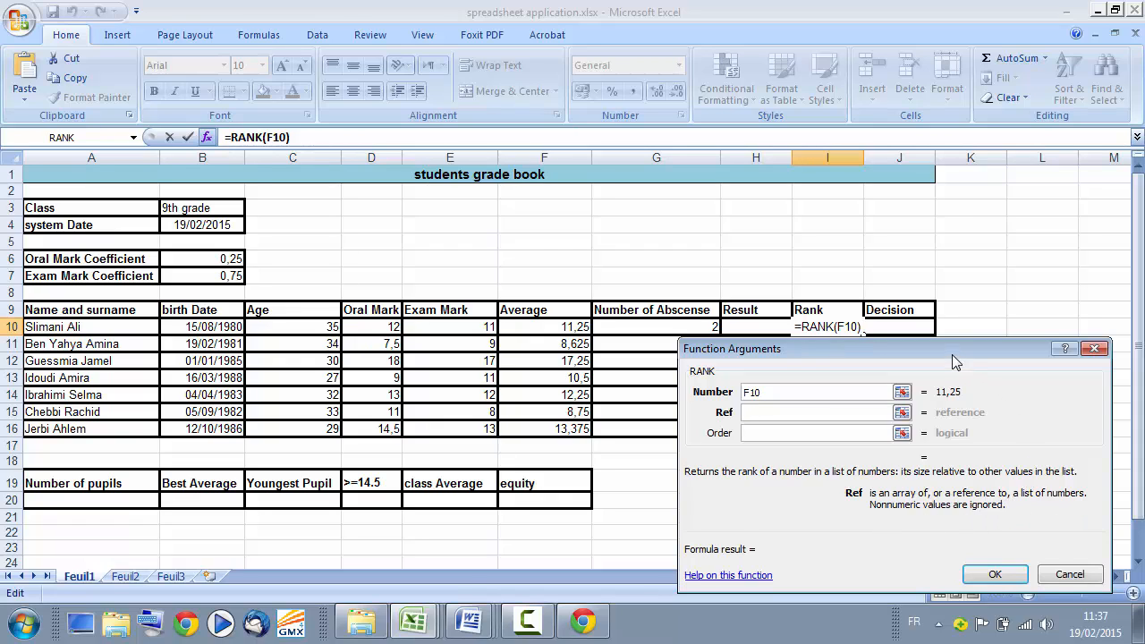
left_click_drag(951, 351, 854, 461)
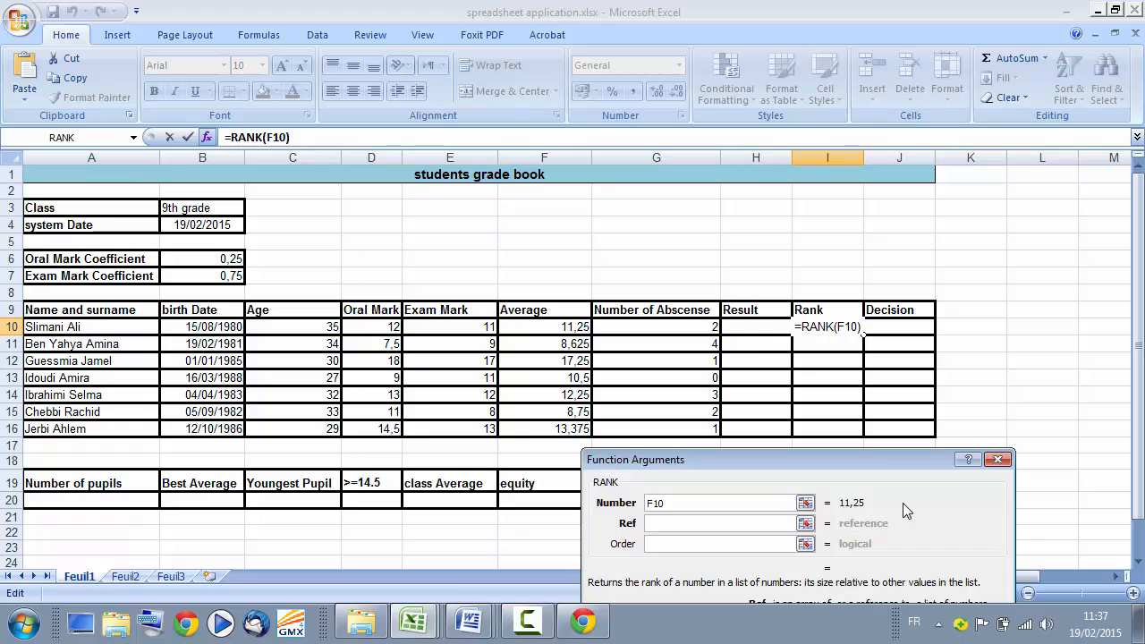
left_click_drag(762, 458, 224, 405)
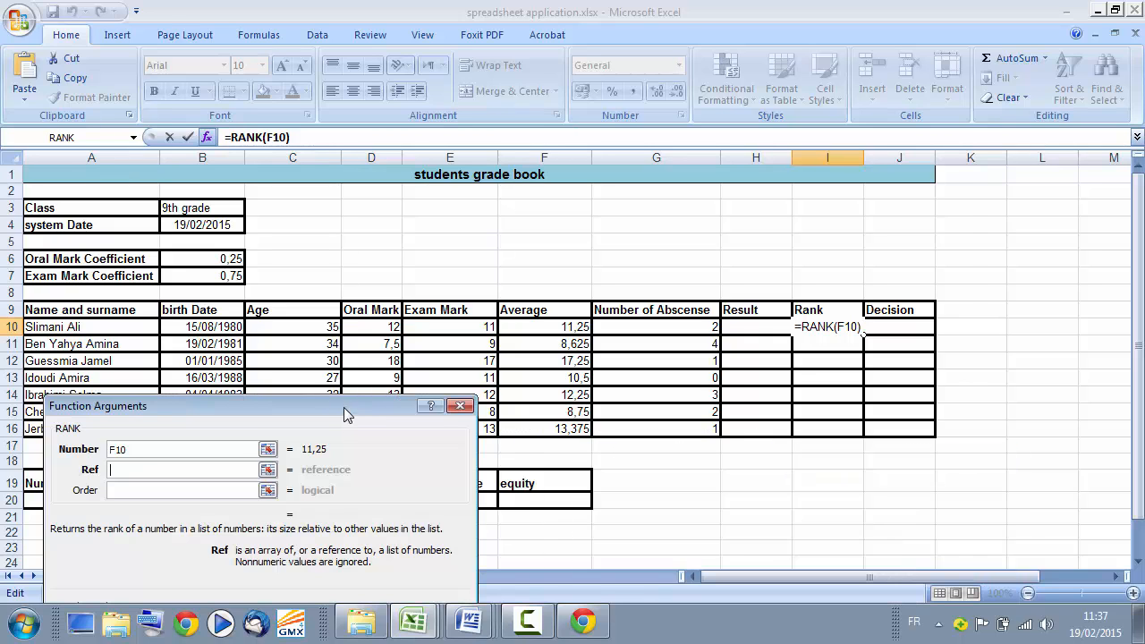
left_click_drag(344, 407, 340, 272)
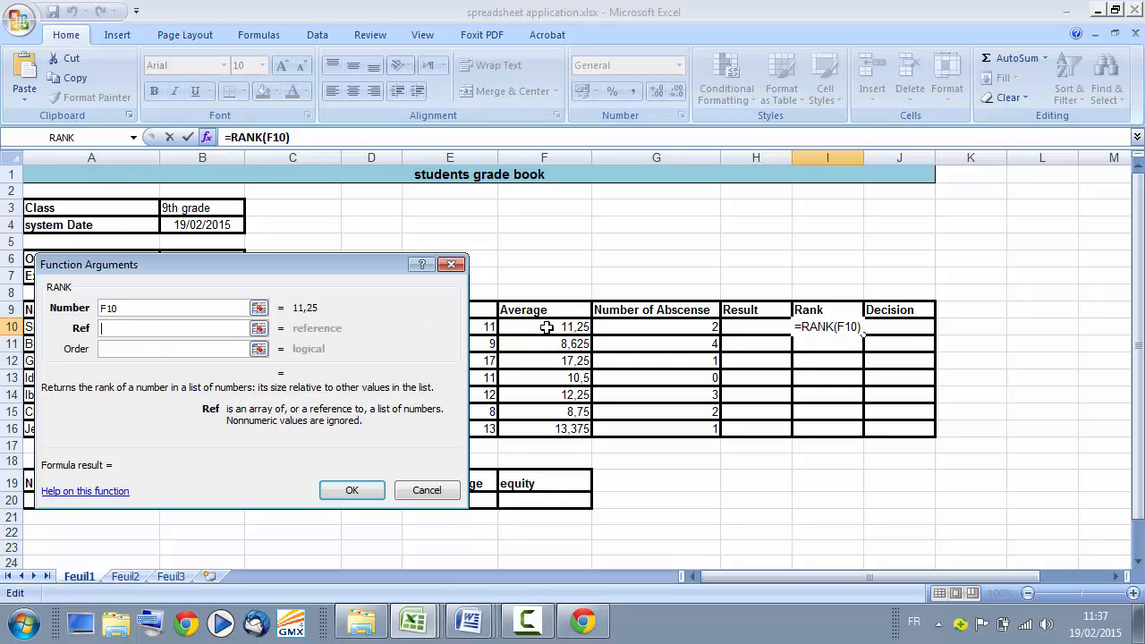
left_click_drag(546, 327, 552, 428)
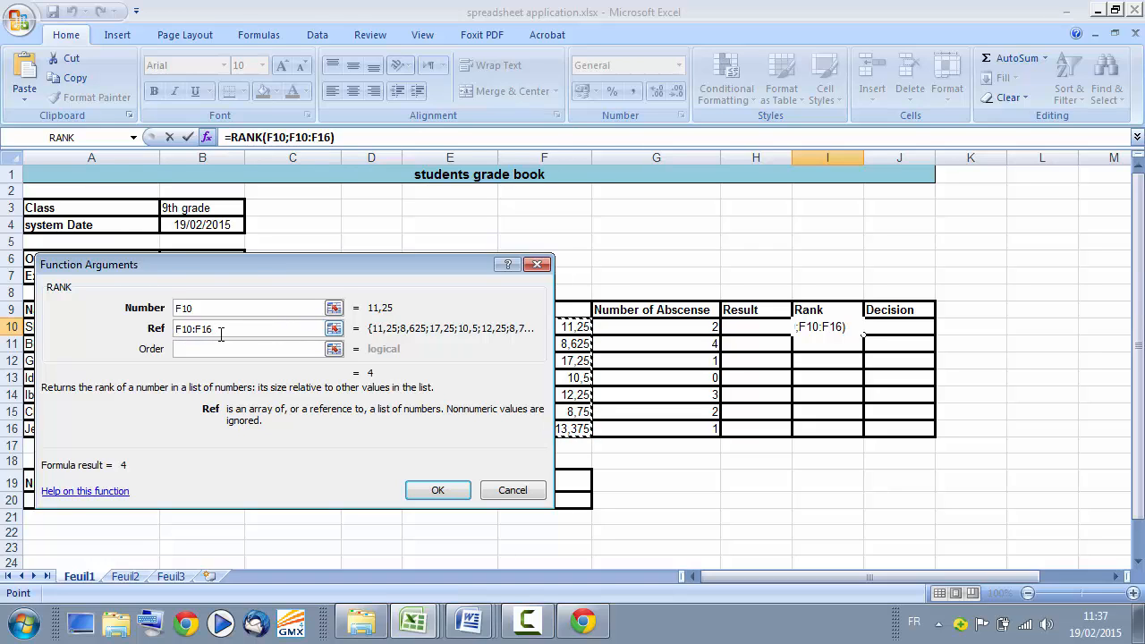
Complete the RANK function with order 0 and copy the formula from I10 down to I16
left_click(190, 350)
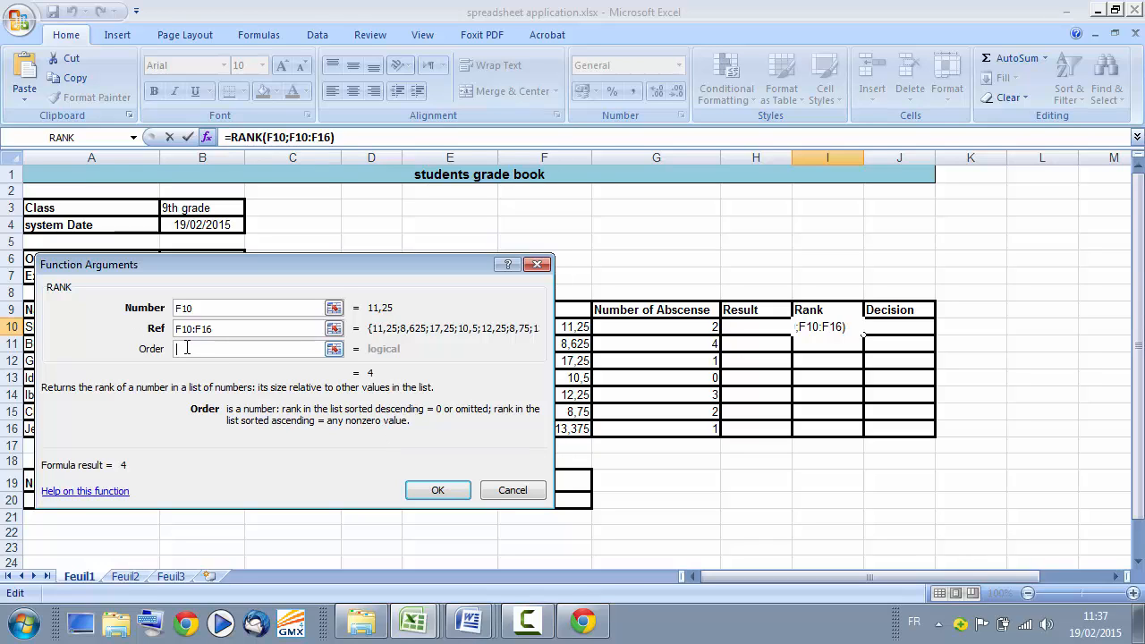
type("0")
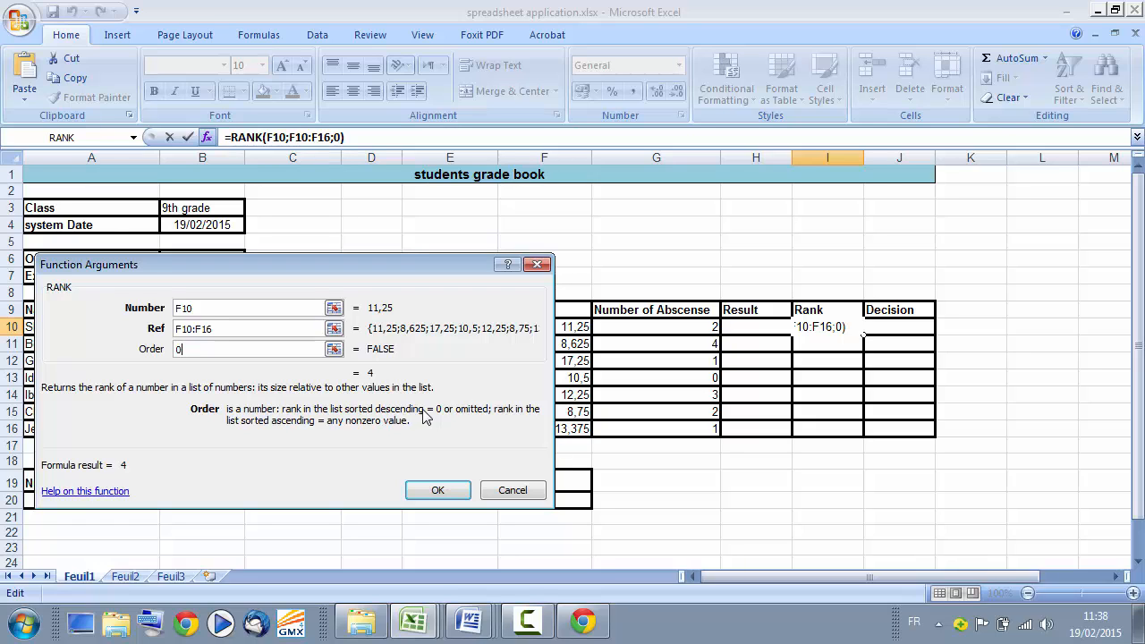
left_click(438, 492)
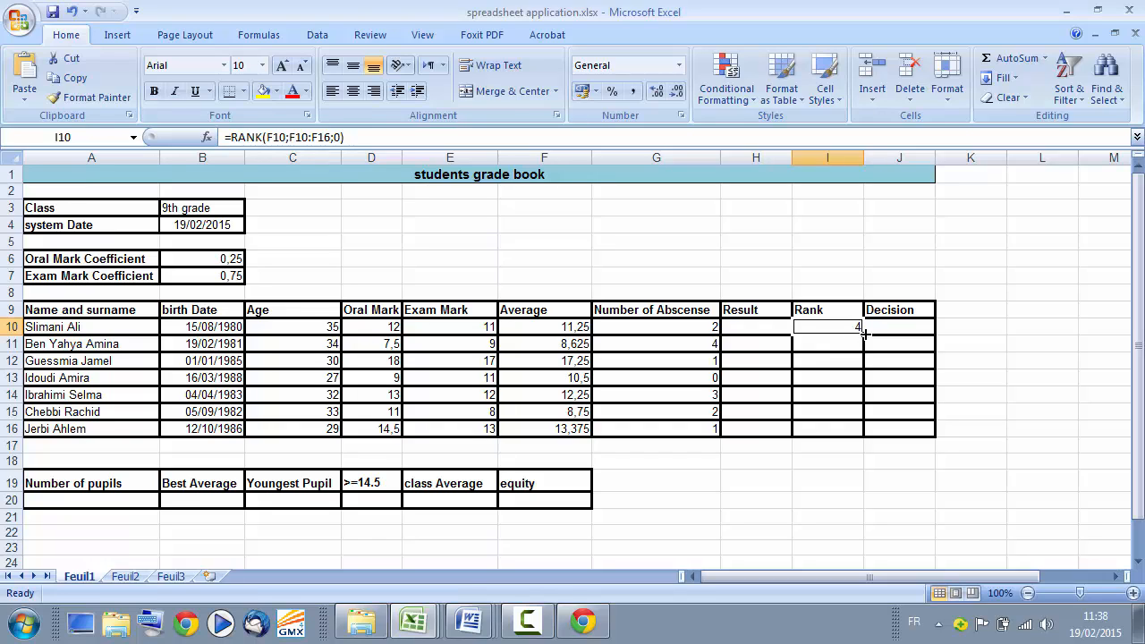
left_click_drag(865, 334, 864, 439)
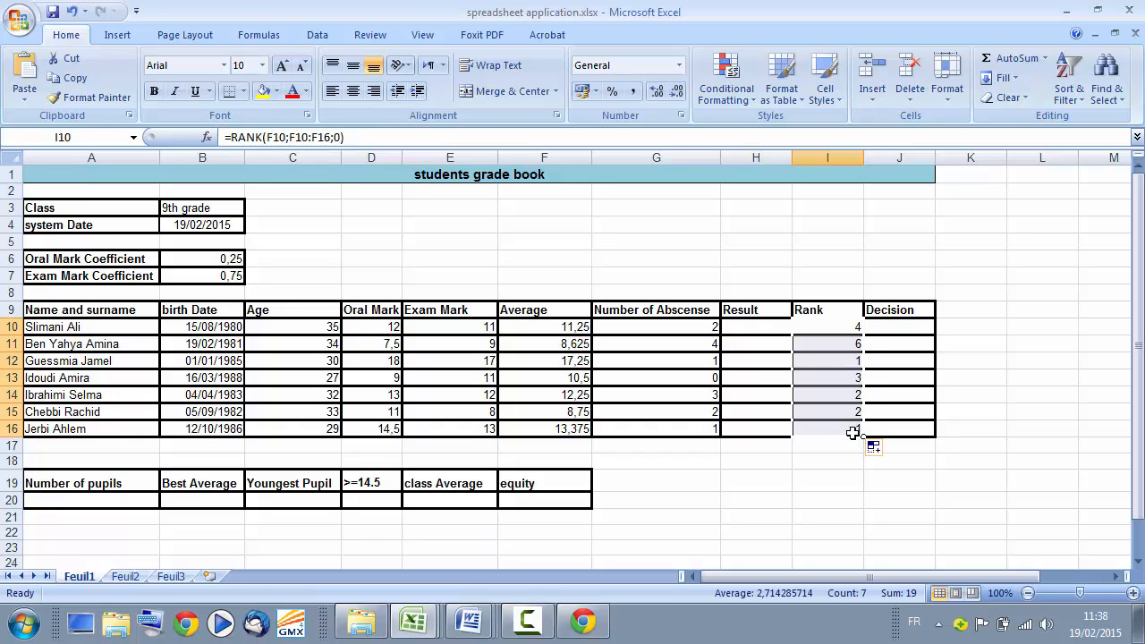
Examine the reference range used by each rank formula in cells I10 to I16
left_click(843, 344)
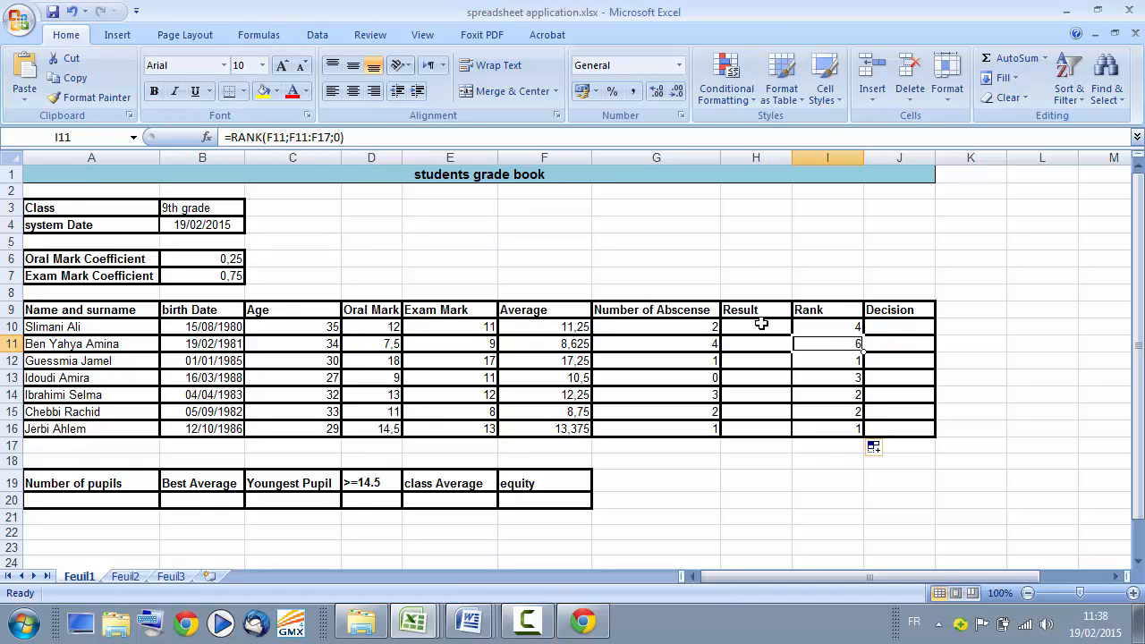
left_click(834, 360)
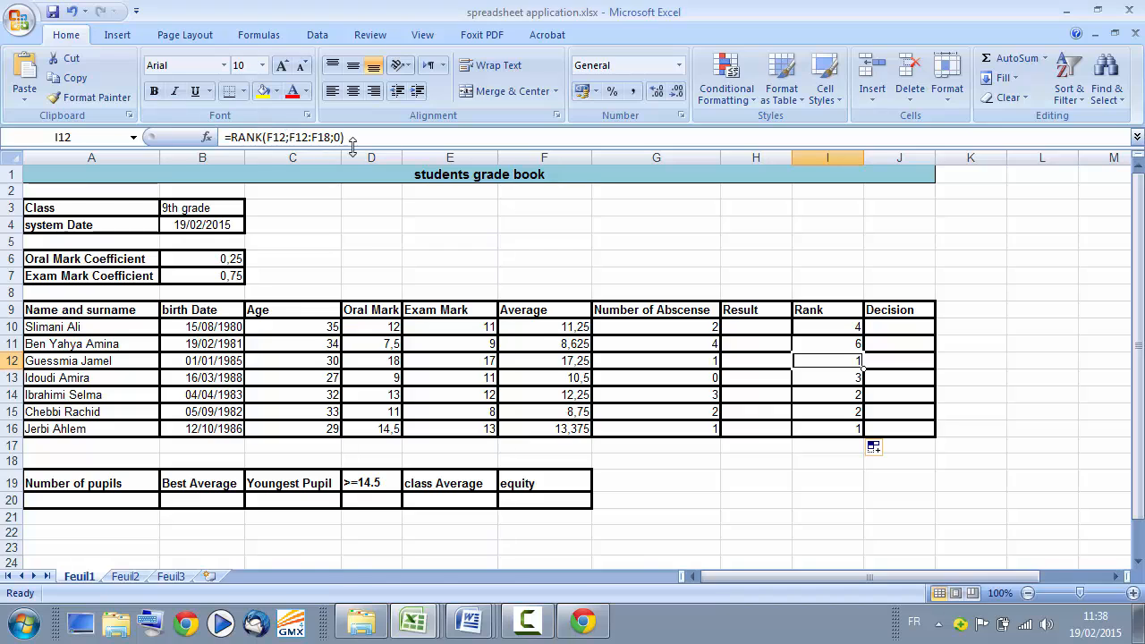
left_click(842, 378)
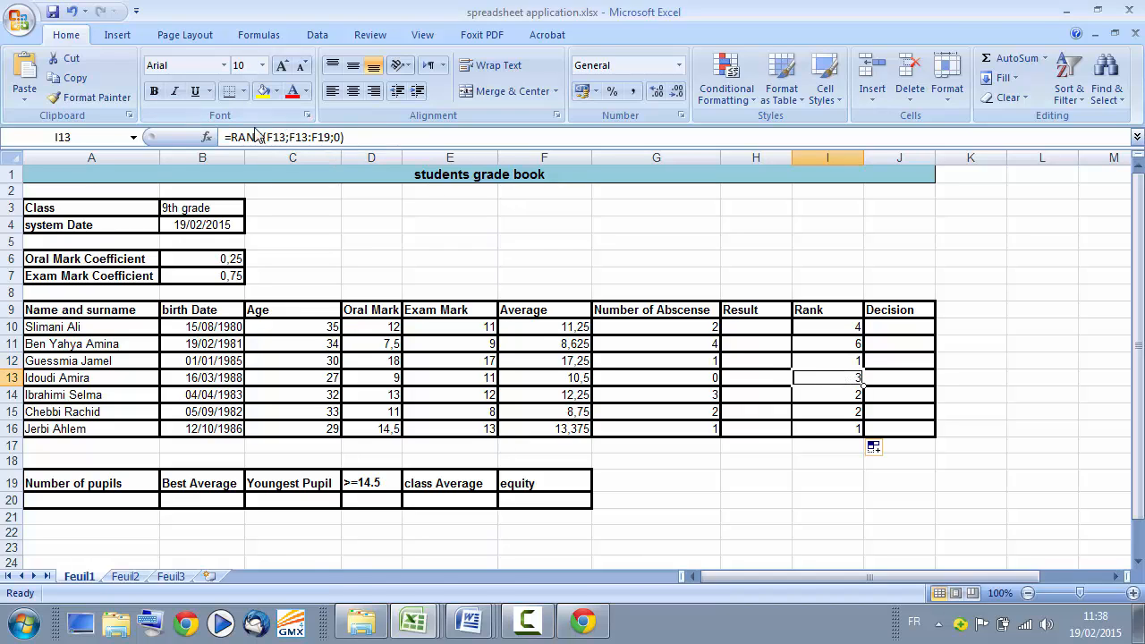
left_click(827, 396)
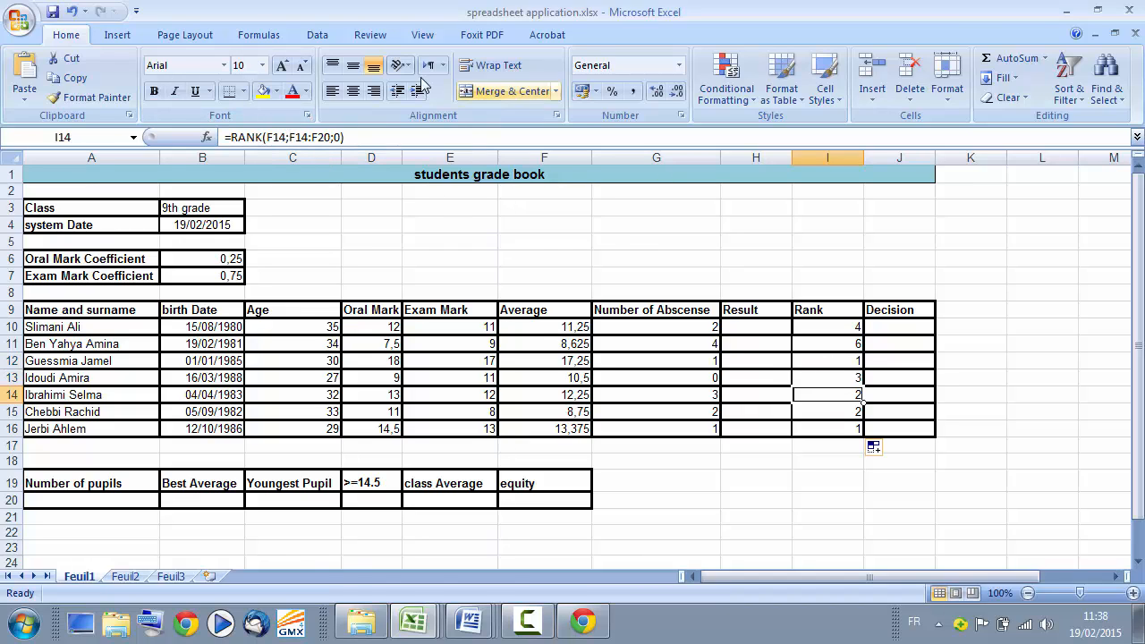
left_click_drag(289, 136, 326, 136)
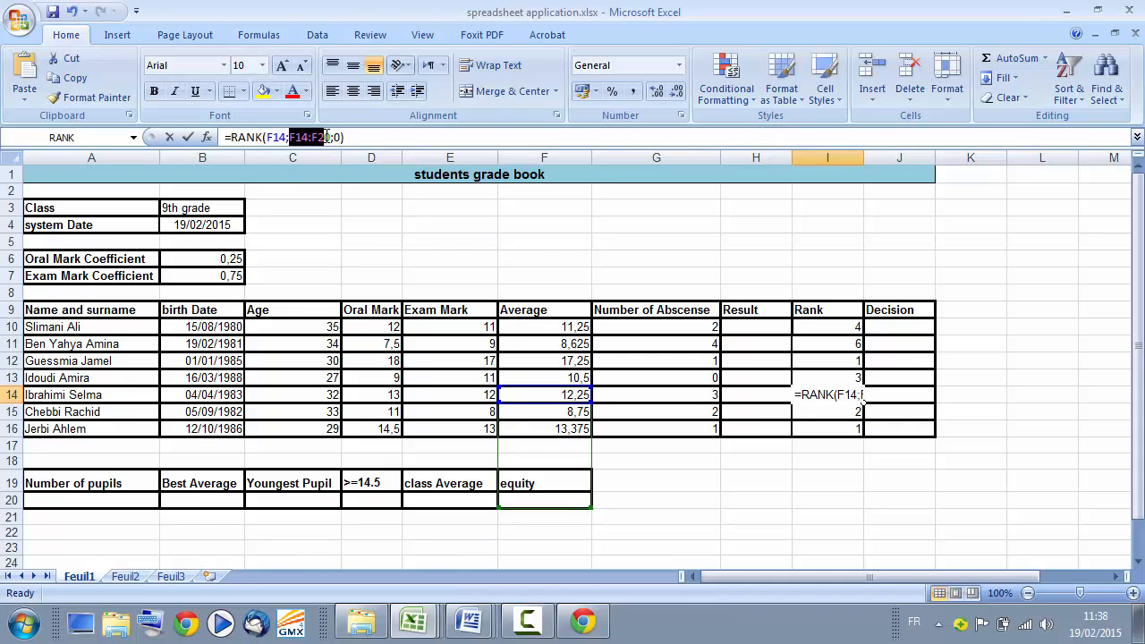
left_click(320, 137)
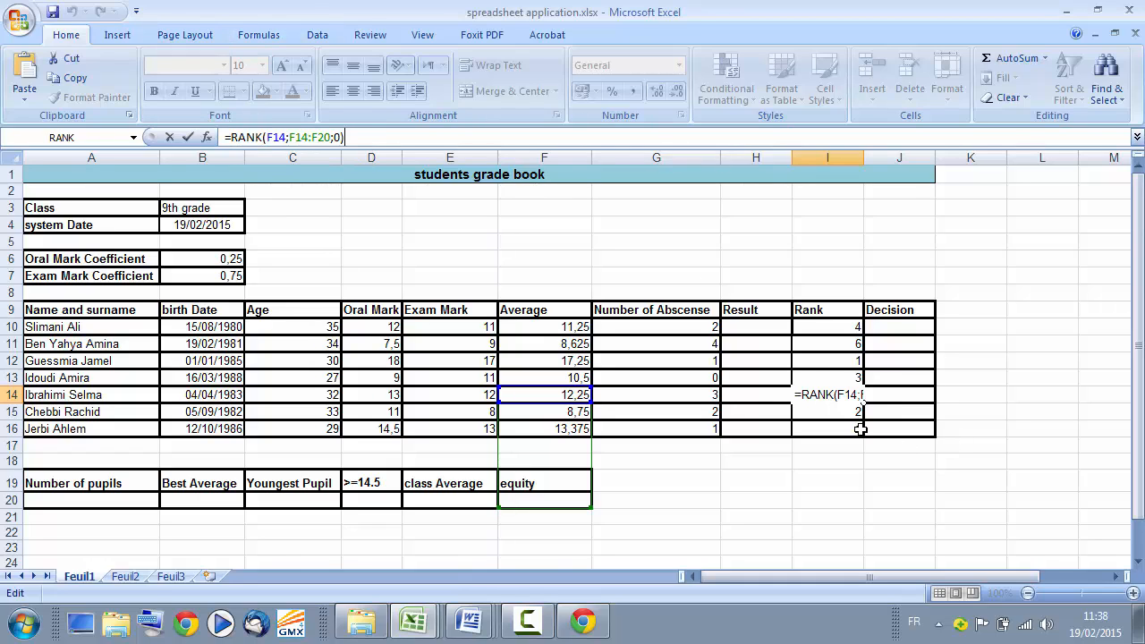
key("Return")
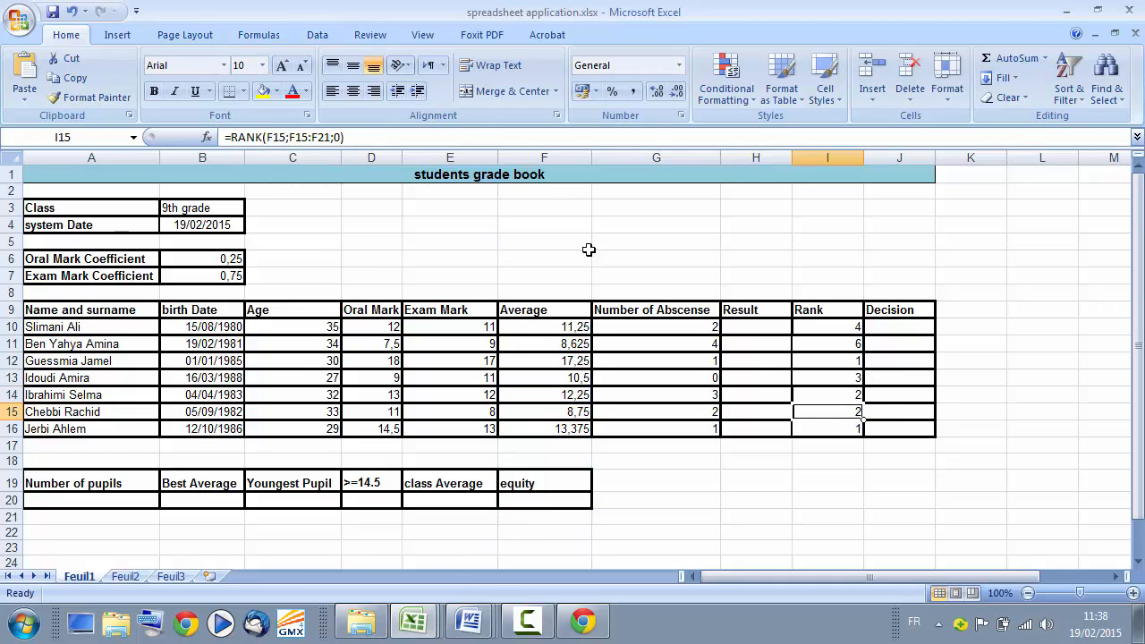
left_click(842, 433)
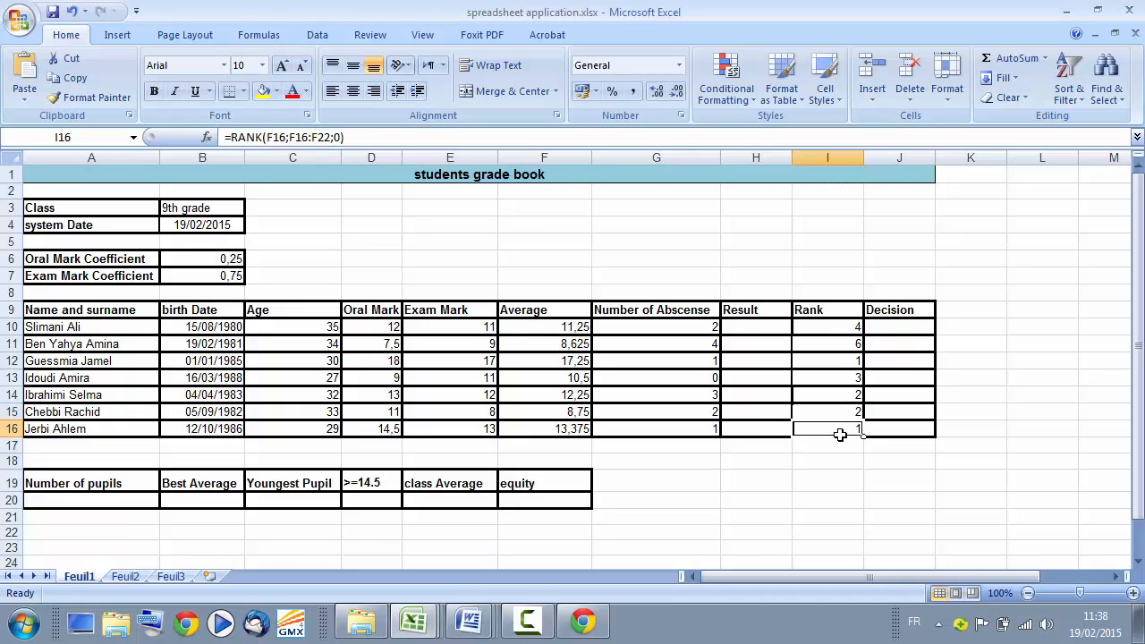
left_click(829, 330)
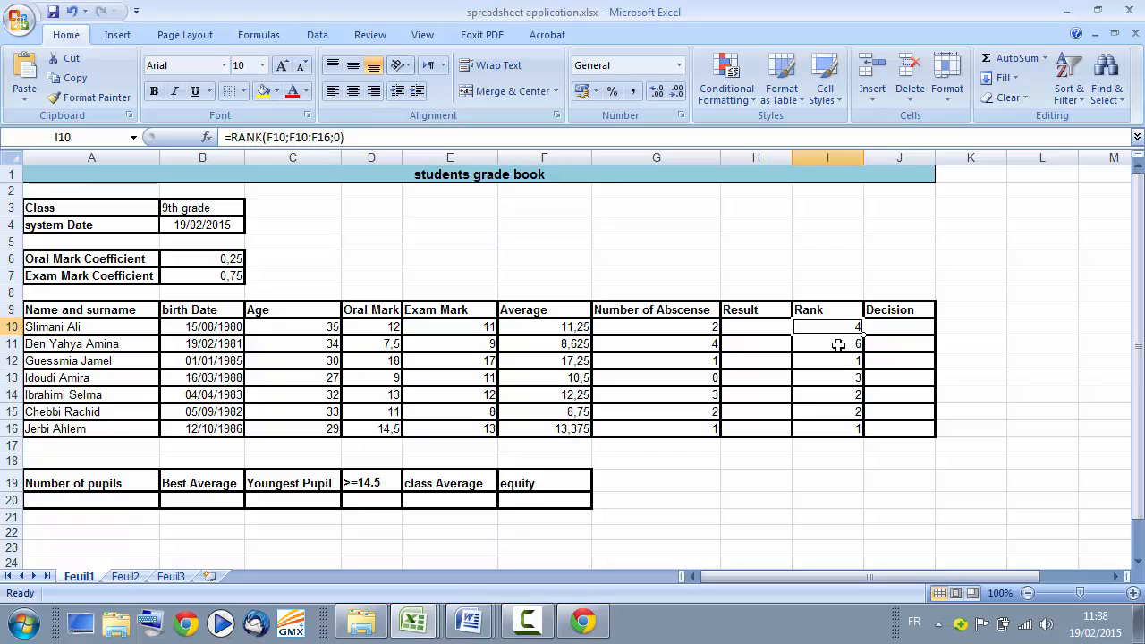
left_click(838, 344)
left_click(823, 377)
left_click(823, 411)
left_click(823, 429)
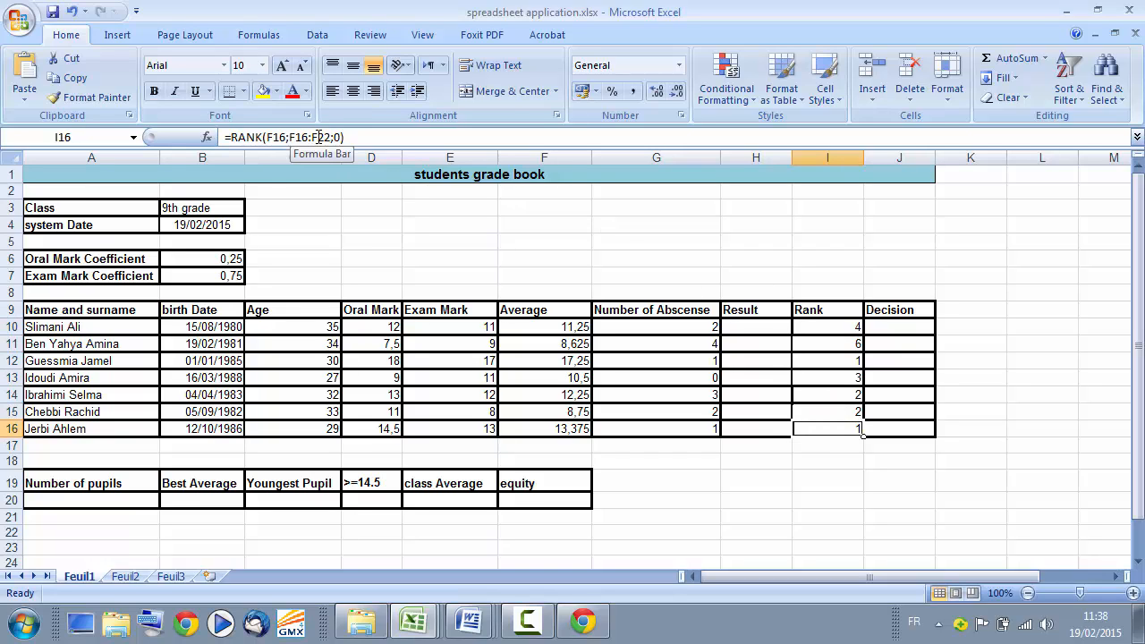
Make the reference range in I10's rank formula absolute, as =RANK(F10;$F$10:$F$16;0)
left_click(822, 327)
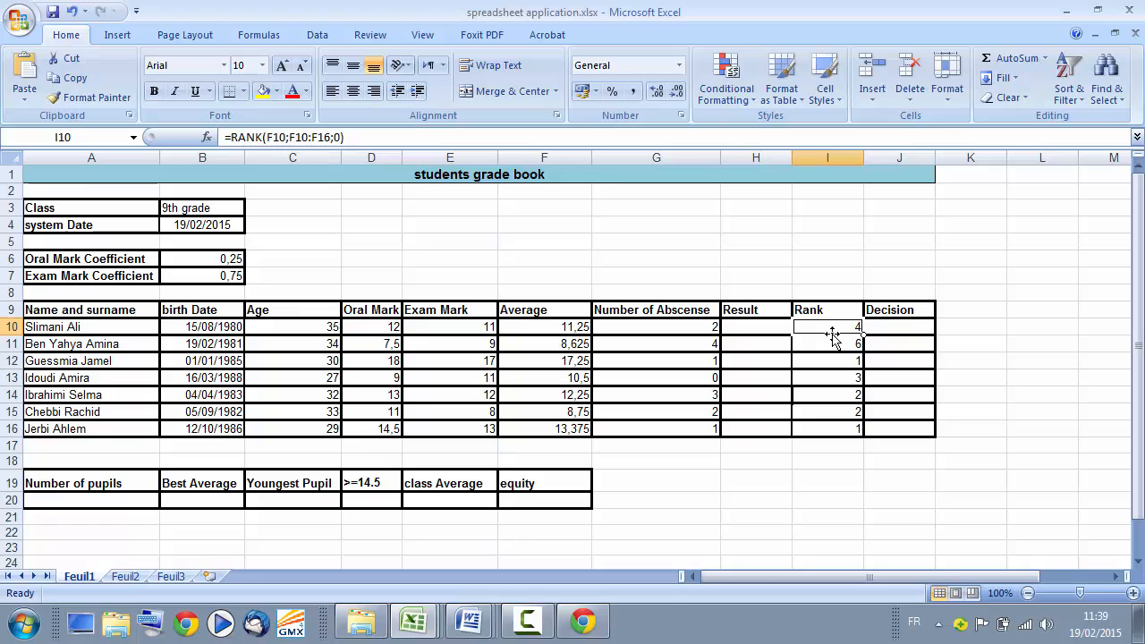
left_click(300, 137)
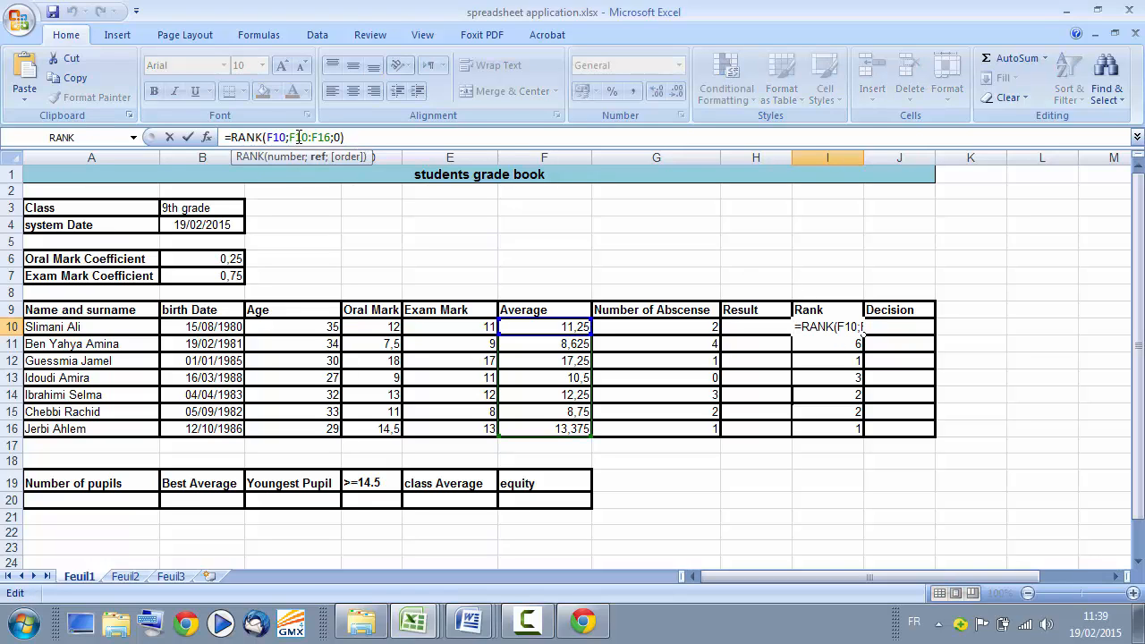
key("F4")
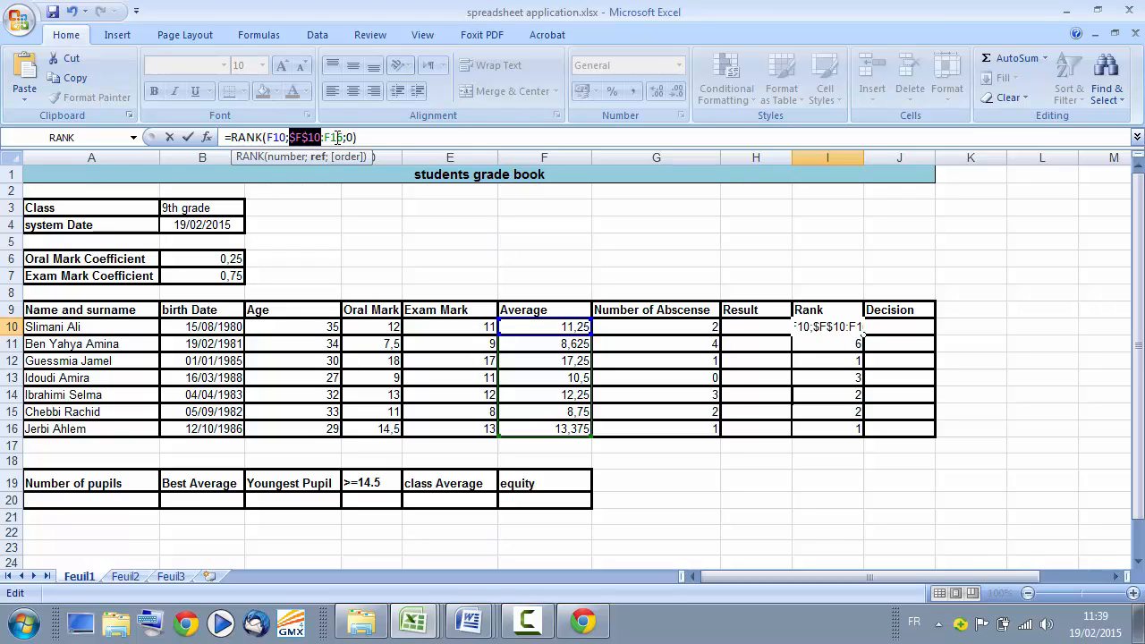
left_click(334, 137)
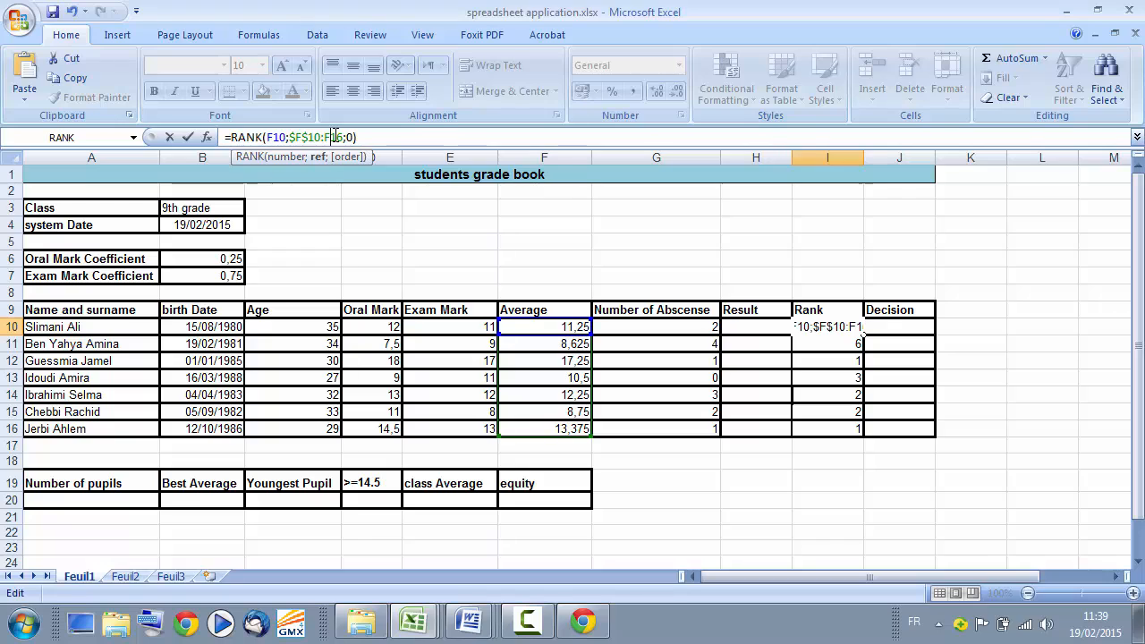
key("F4")
left_click(388, 137)
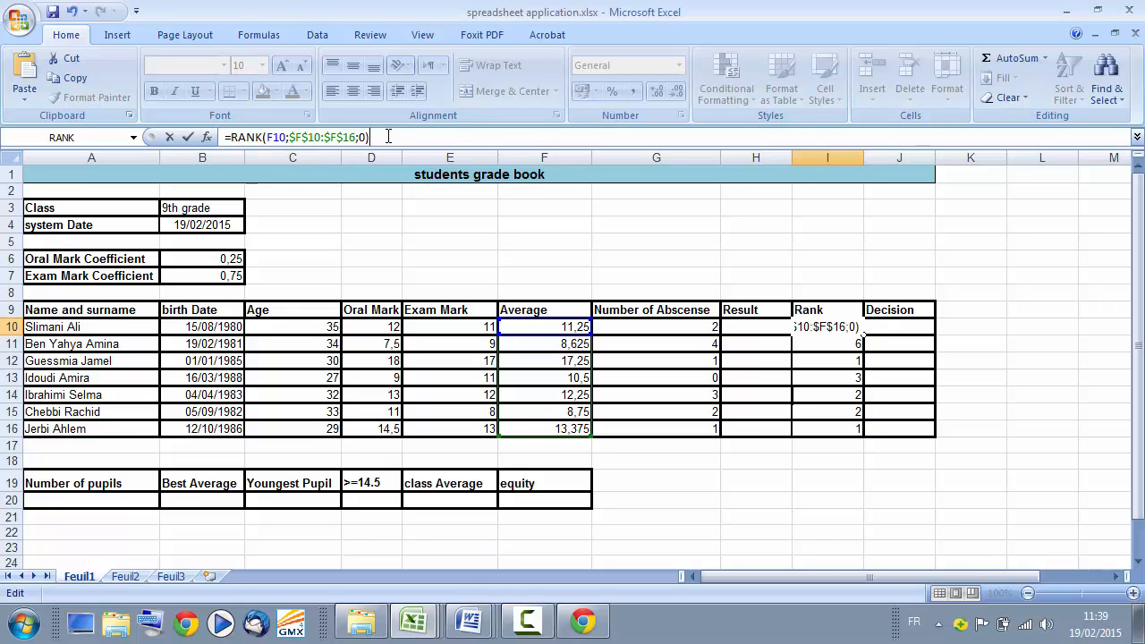
key("Return")
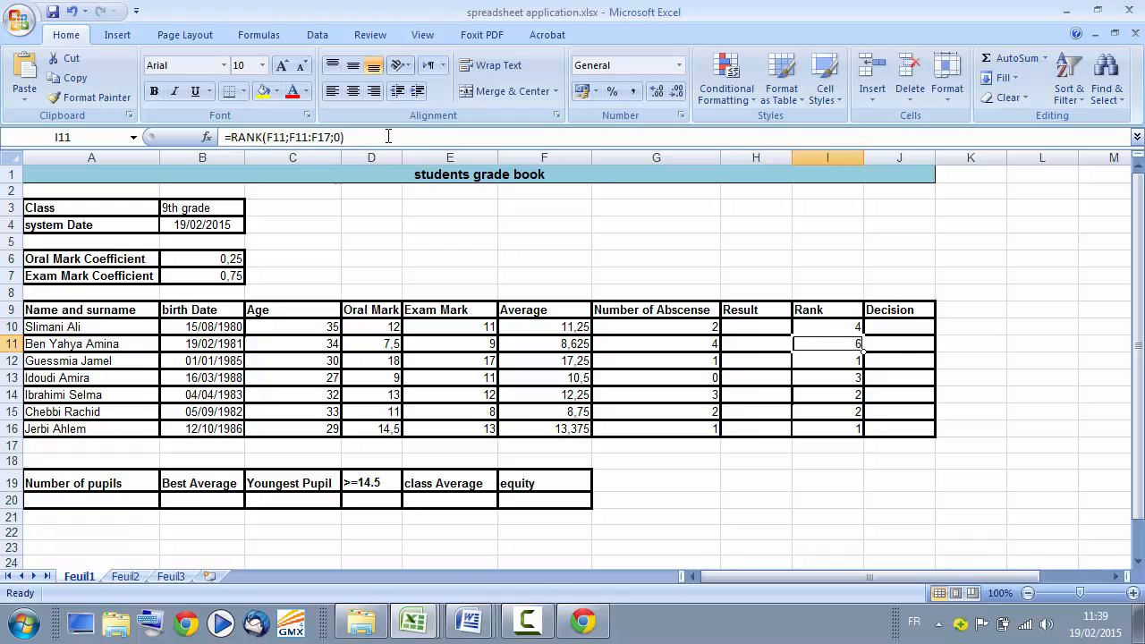
Copy the rank formula with the absolute range from I10 down to I16
left_click(842, 328)
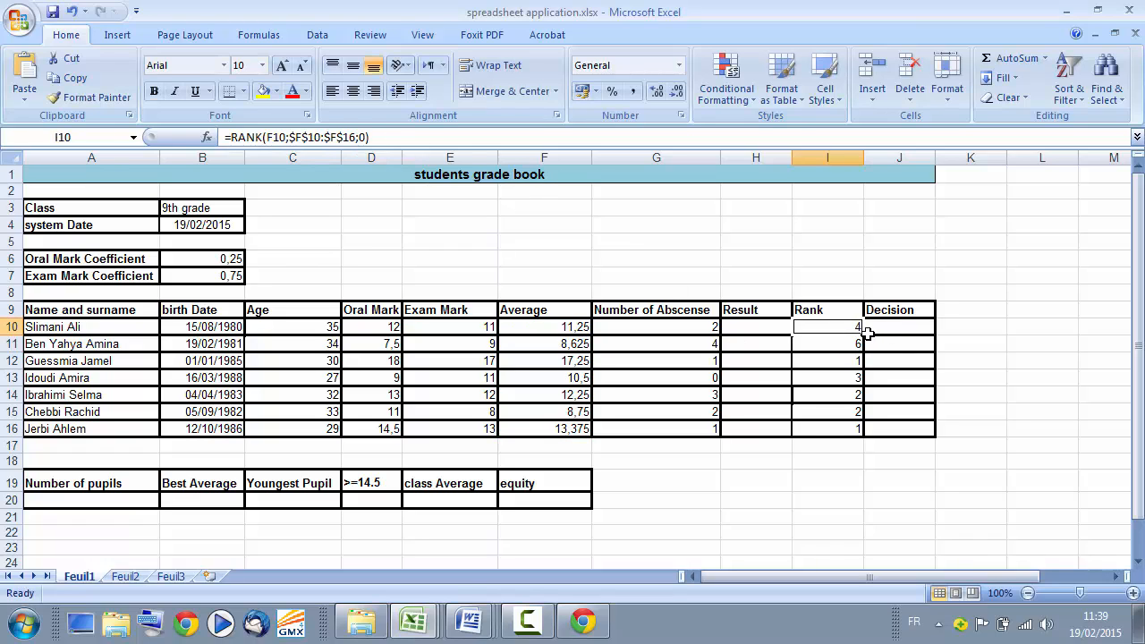
left_click_drag(866, 332, 864, 436)
left_click(823, 467)
left_click(836, 426)
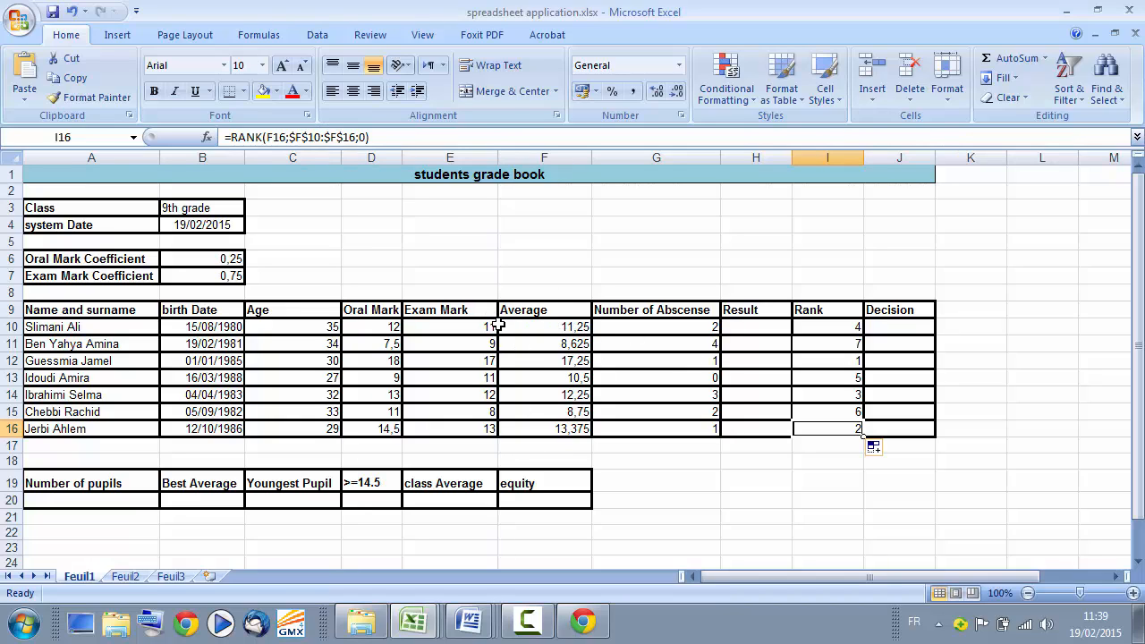
Compare the averages in the Average column with the ranks in cells I10 to I16
left_click(545, 326)
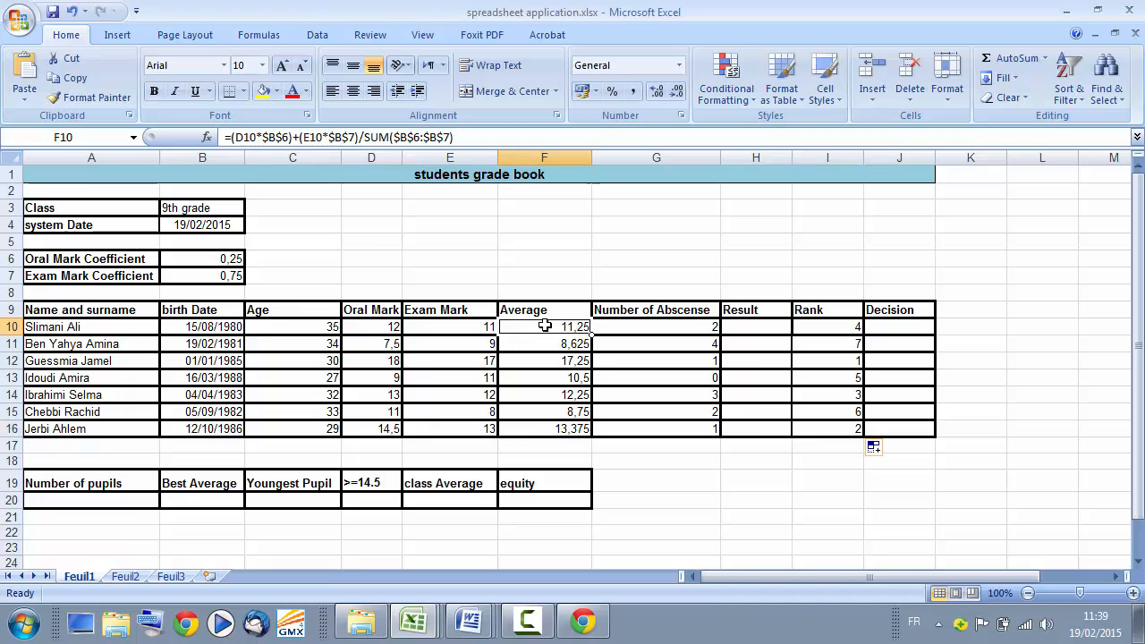
left_click(559, 431)
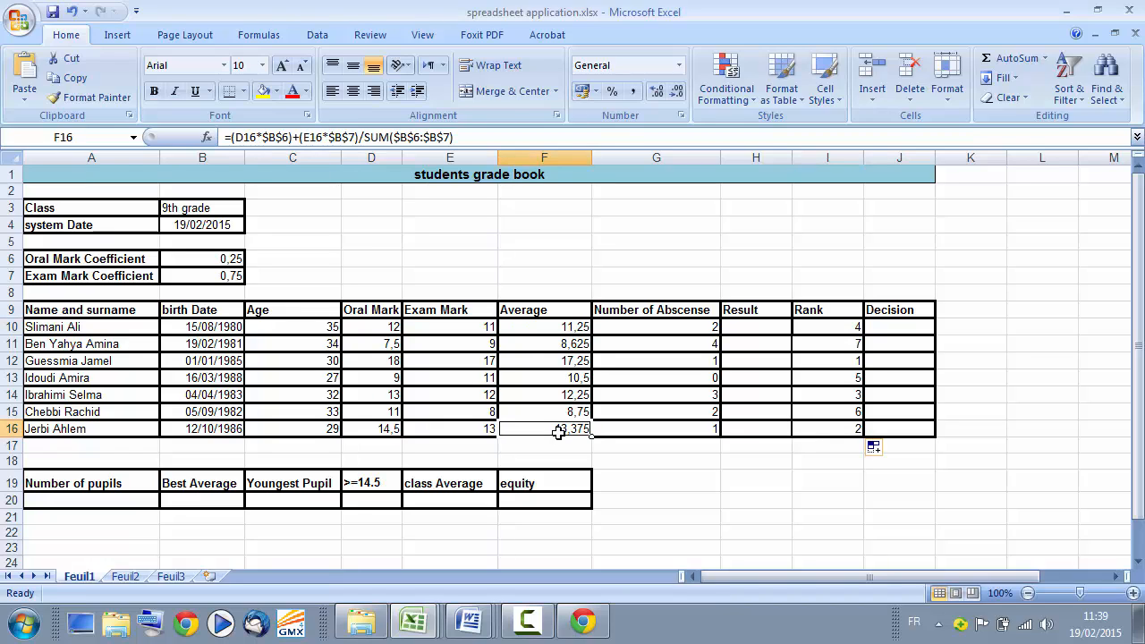
left_click(833, 328)
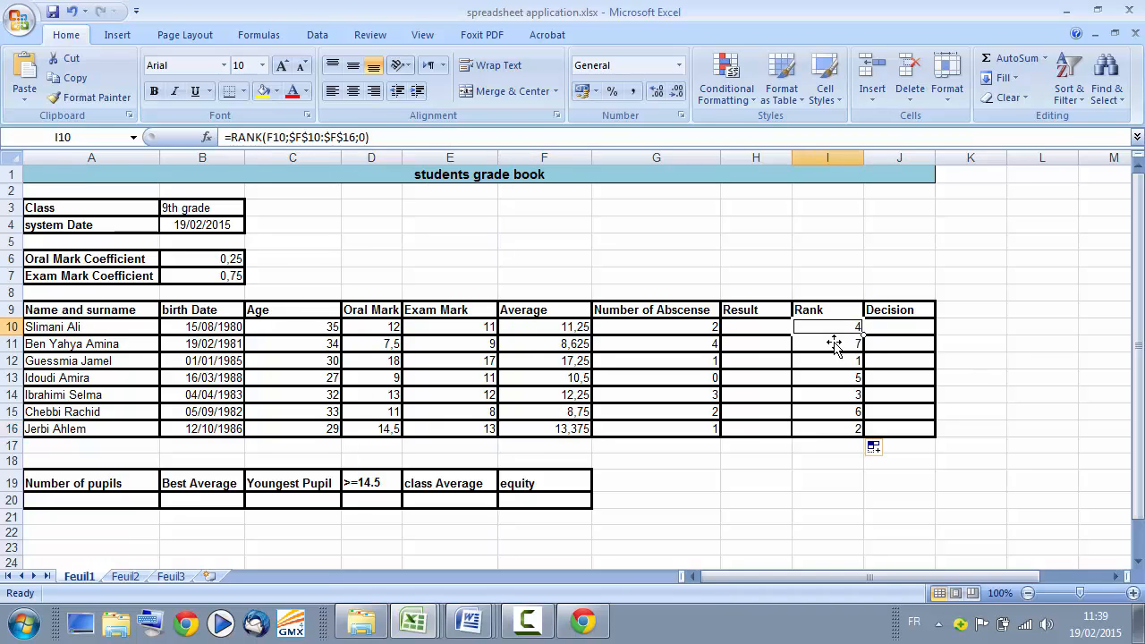
left_click(834, 360)
left_click(834, 376)
left_click_drag(835, 395, 836, 413)
left_click(835, 429)
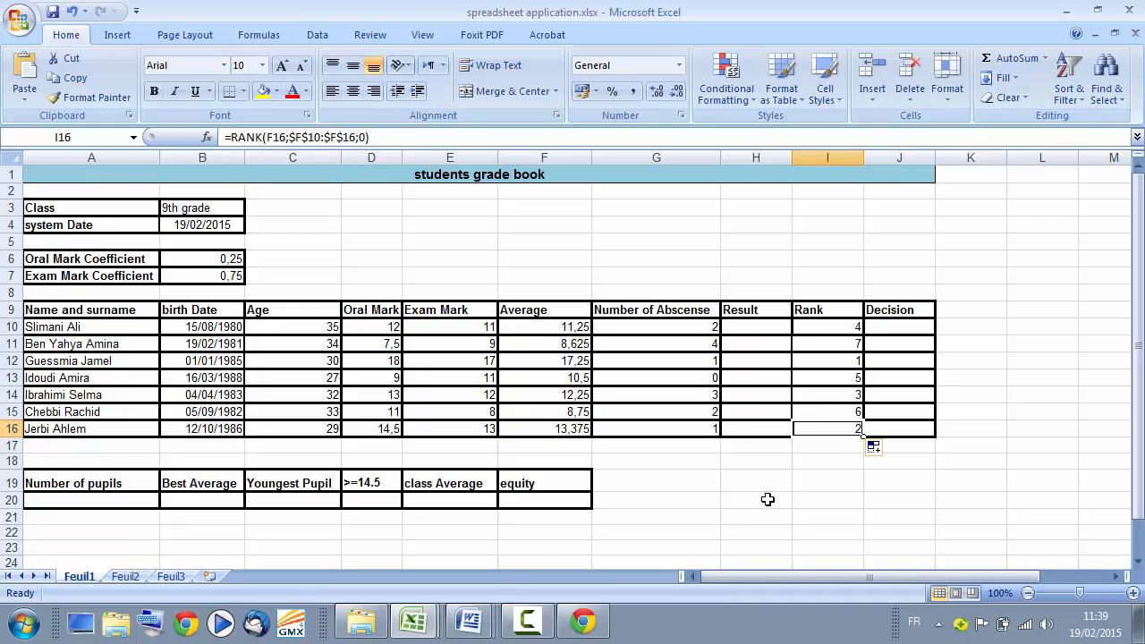
Switch to the Word document 9B4.doc, read question 7's rules for the Result column, and return to the Excel grade book
left_click(477, 631)
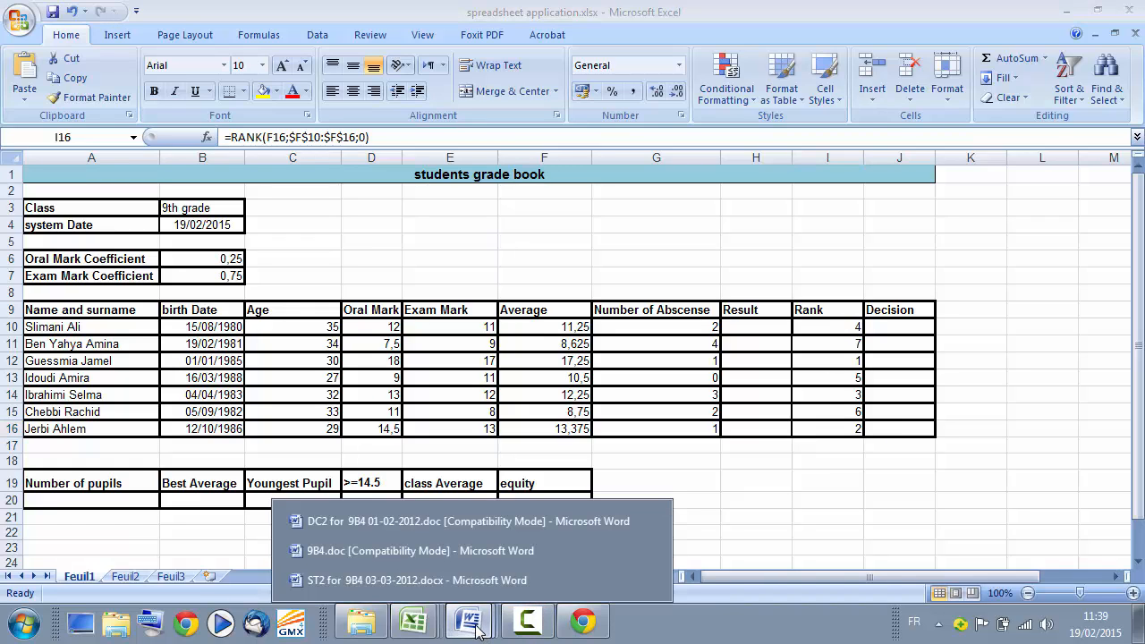
left_click(466, 552)
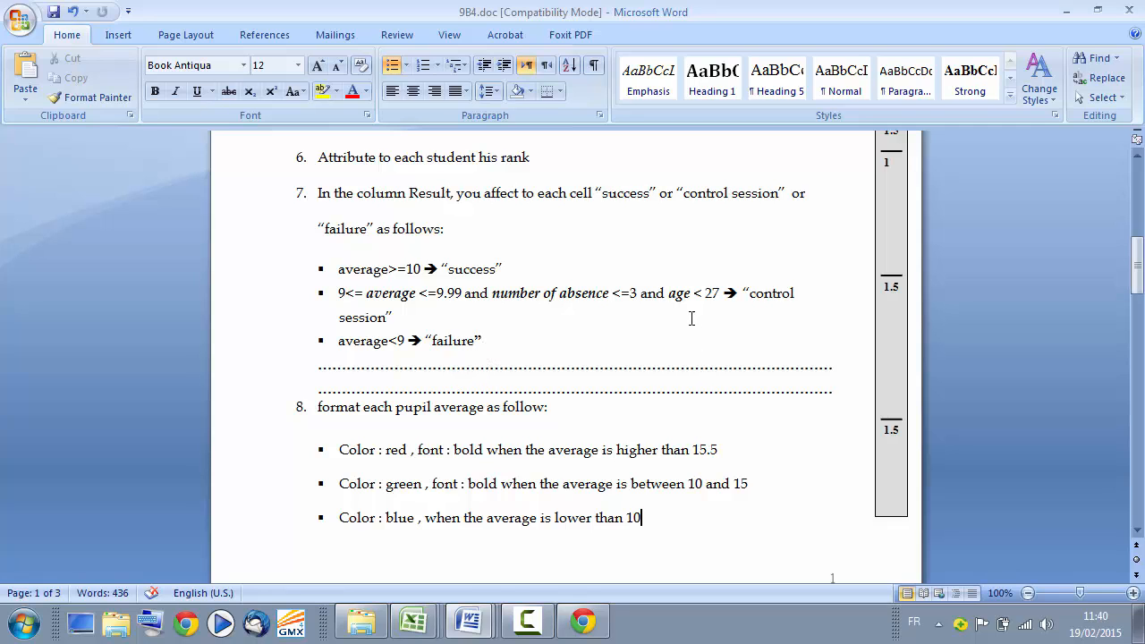
left_click(1066, 11)
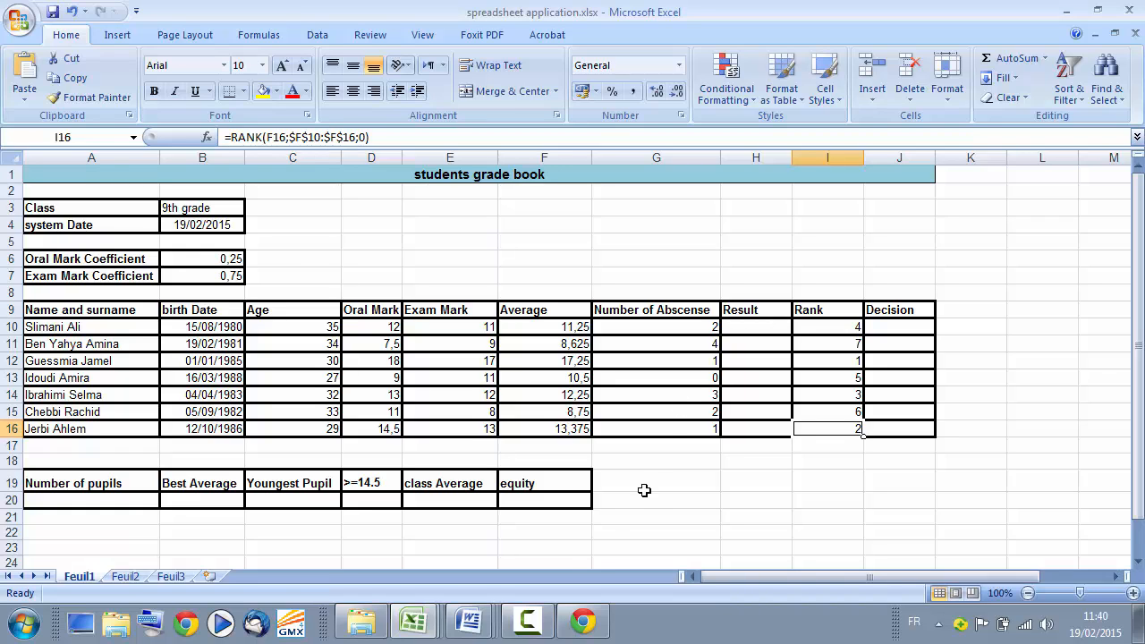
mouse_move(467, 626)
left_click(465, 550)
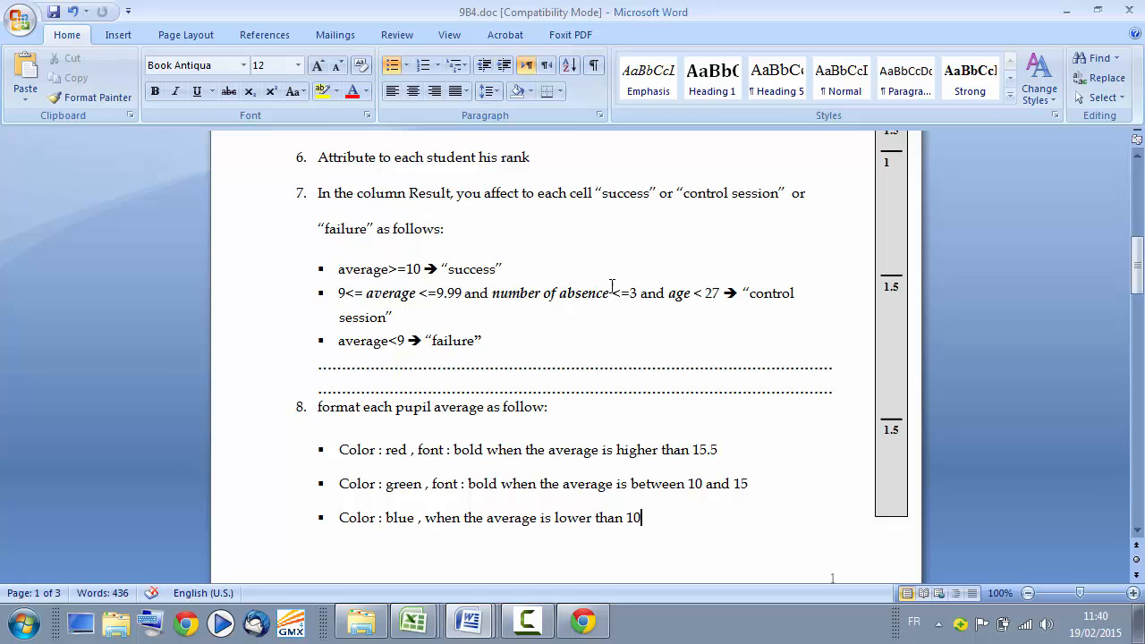
left_click(1065, 15)
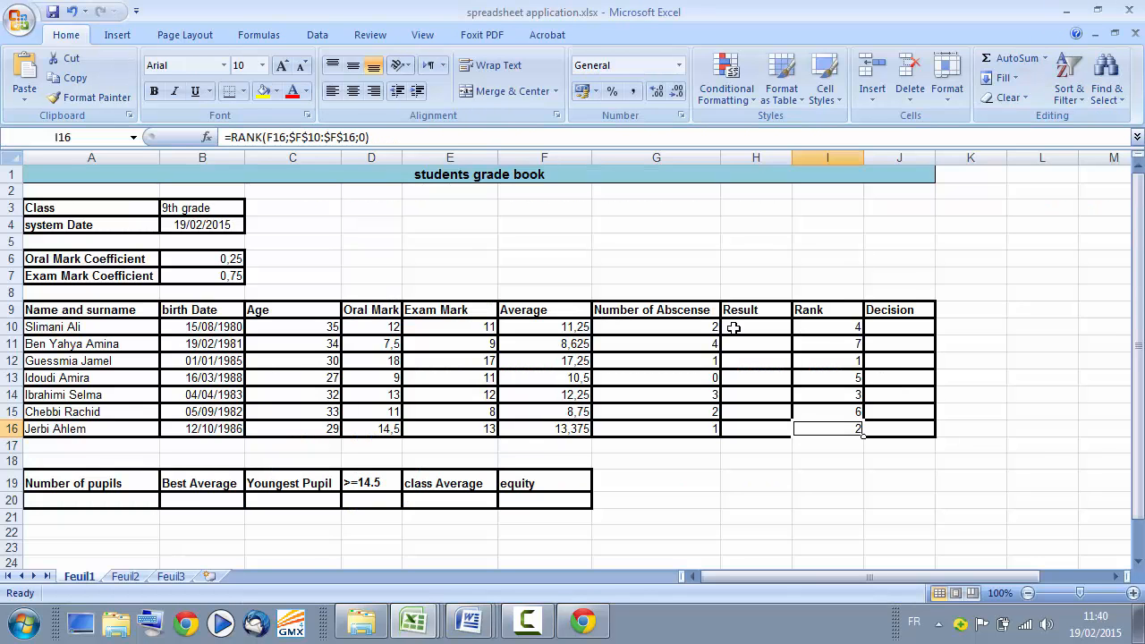
Insert the IF function in the first Result cell, H10
left_click(737, 327)
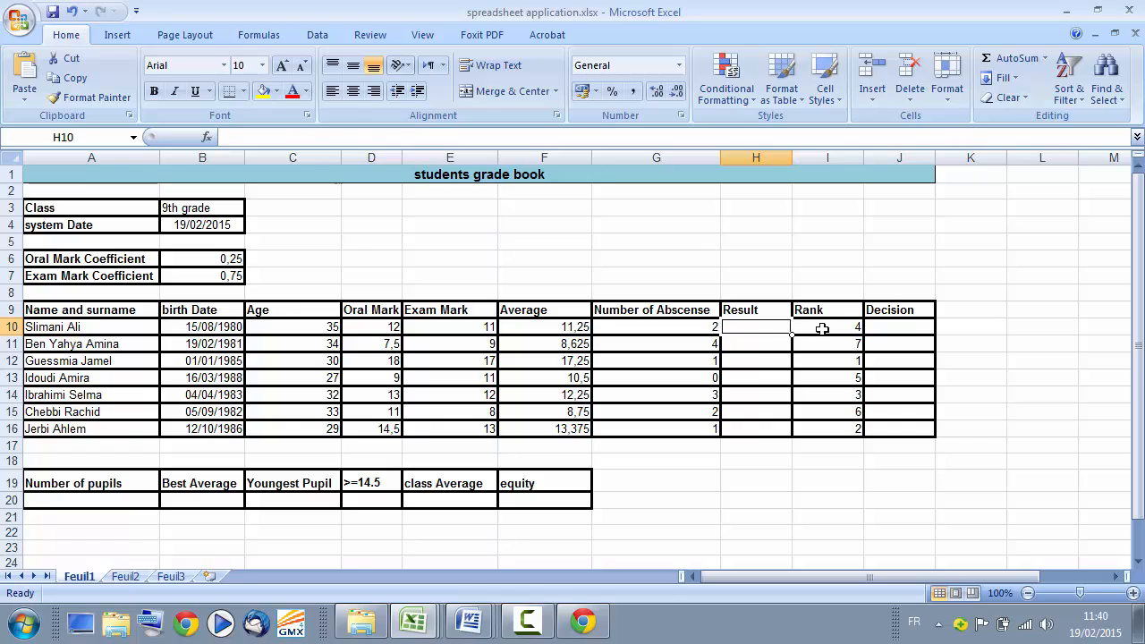
left_click(206, 137)
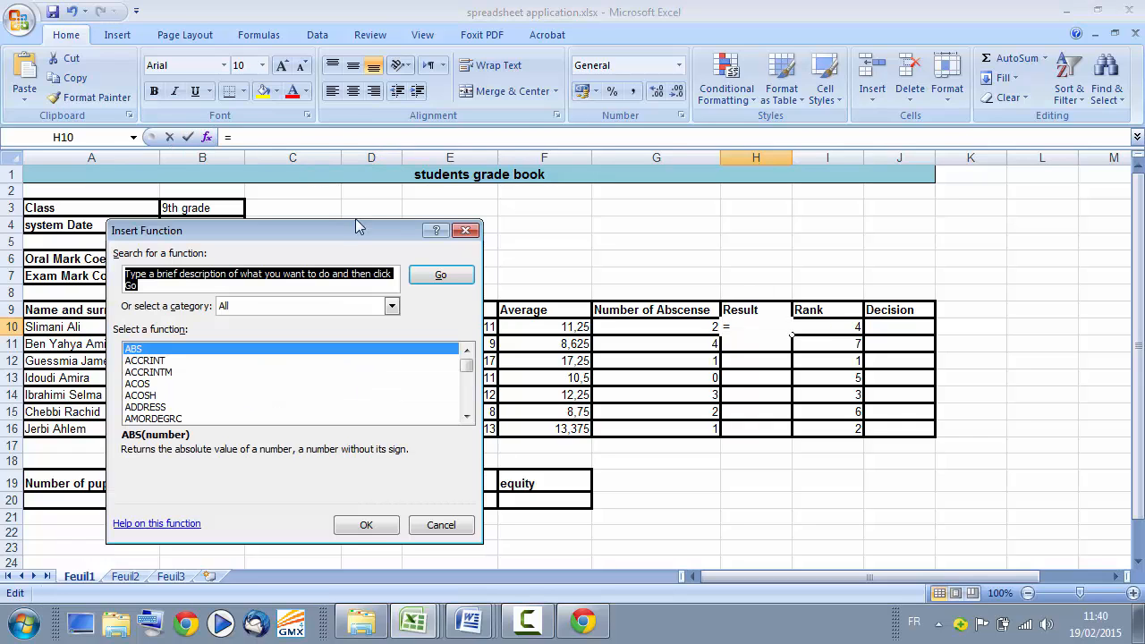
left_click(391, 306)
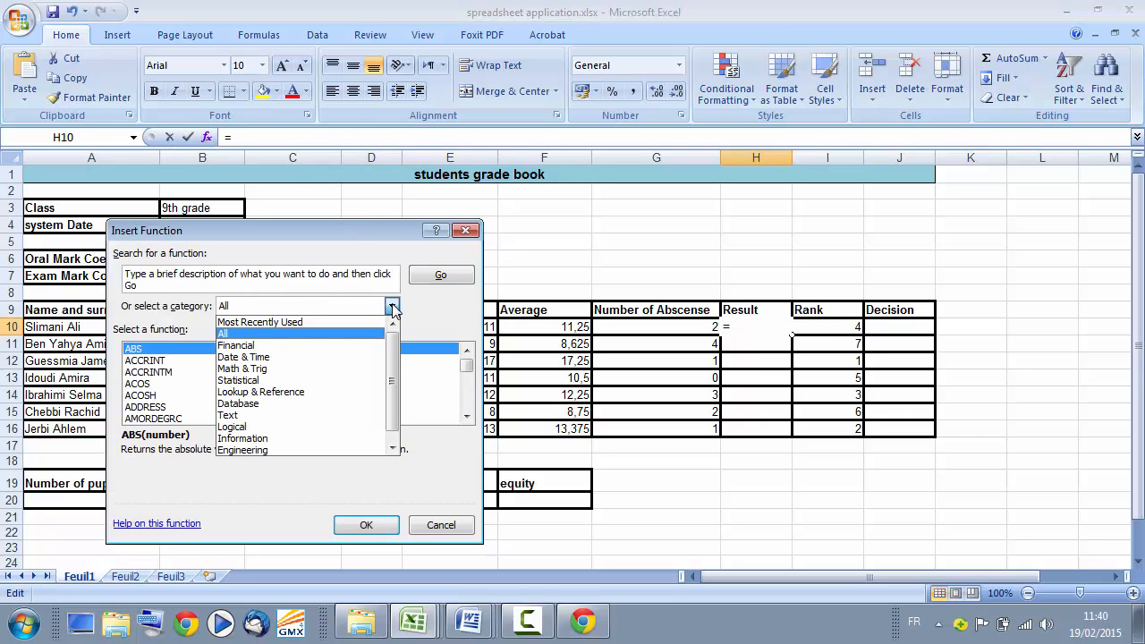
left_click(392, 306)
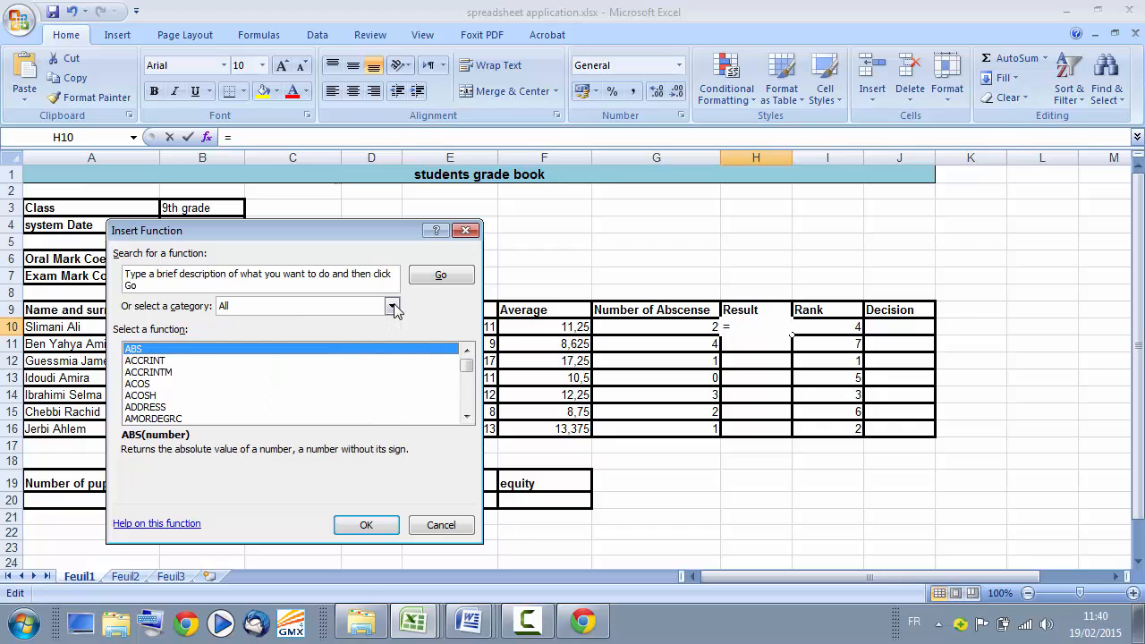
left_click(163, 362)
key("i")
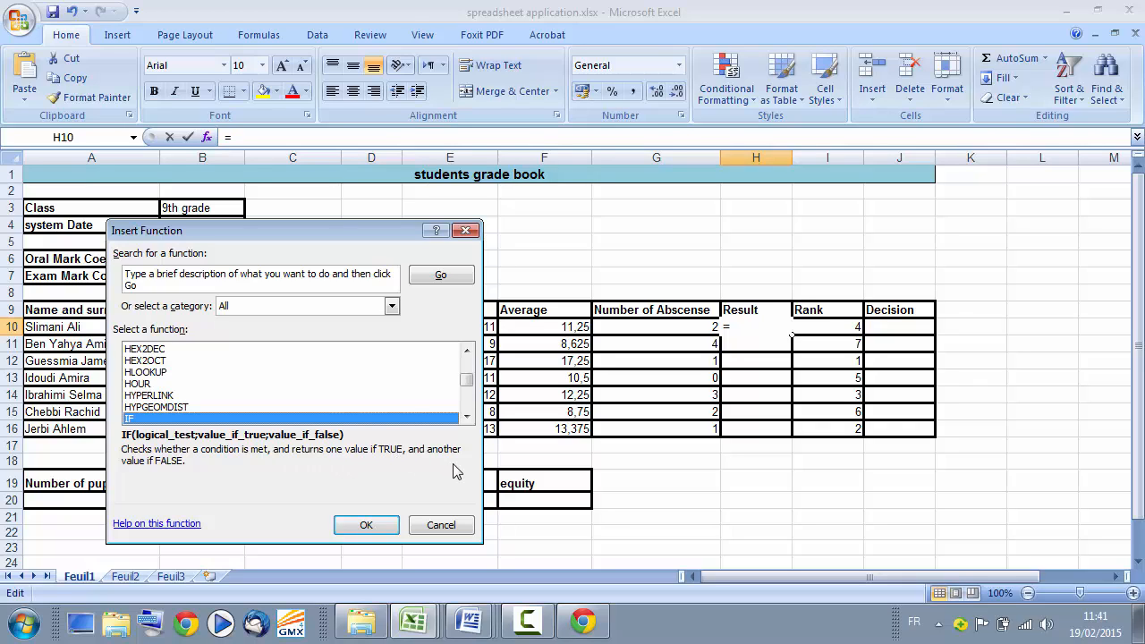
left_click(362, 525)
Set the IF function's logical test to F10>=10 and its value if true to "success"
left_click_drag(298, 260, 755, 412)
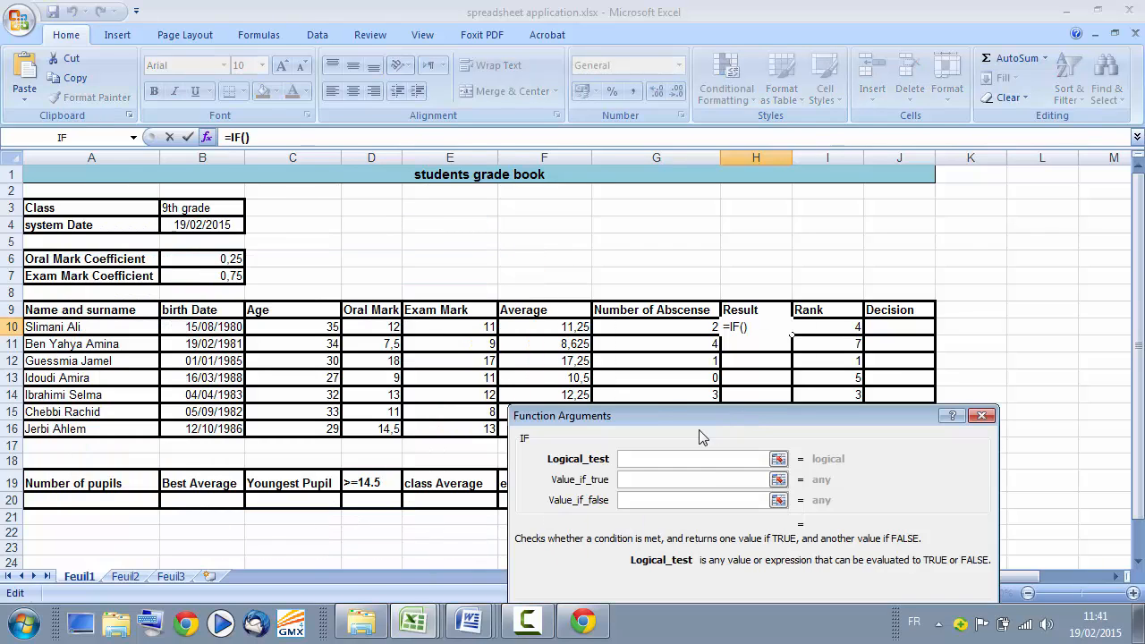
left_click(540, 324)
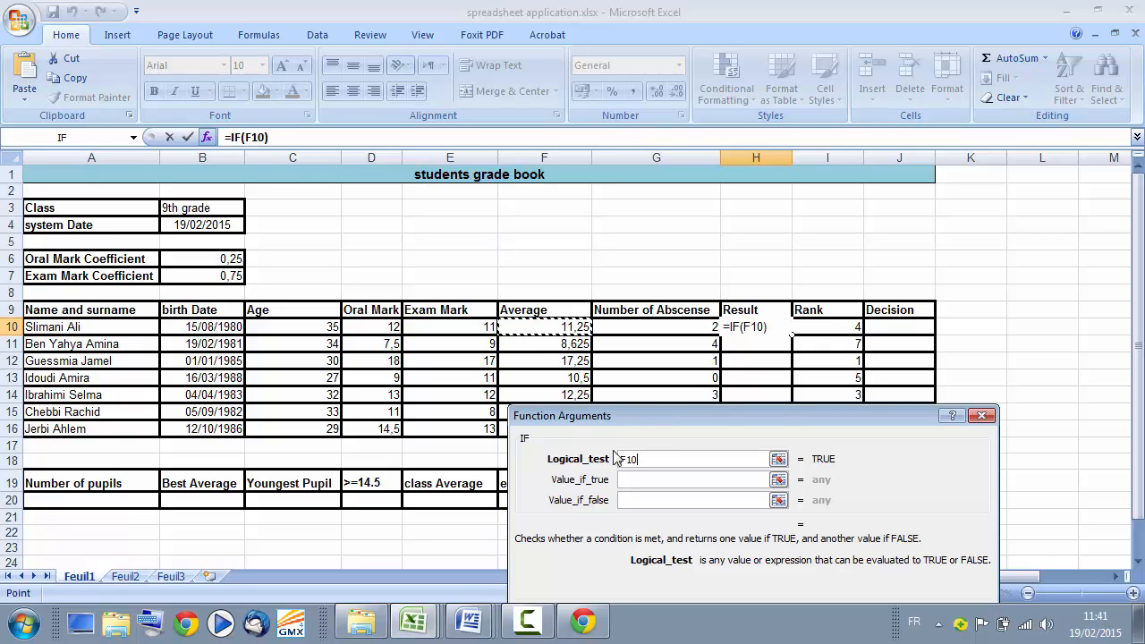
type(">")
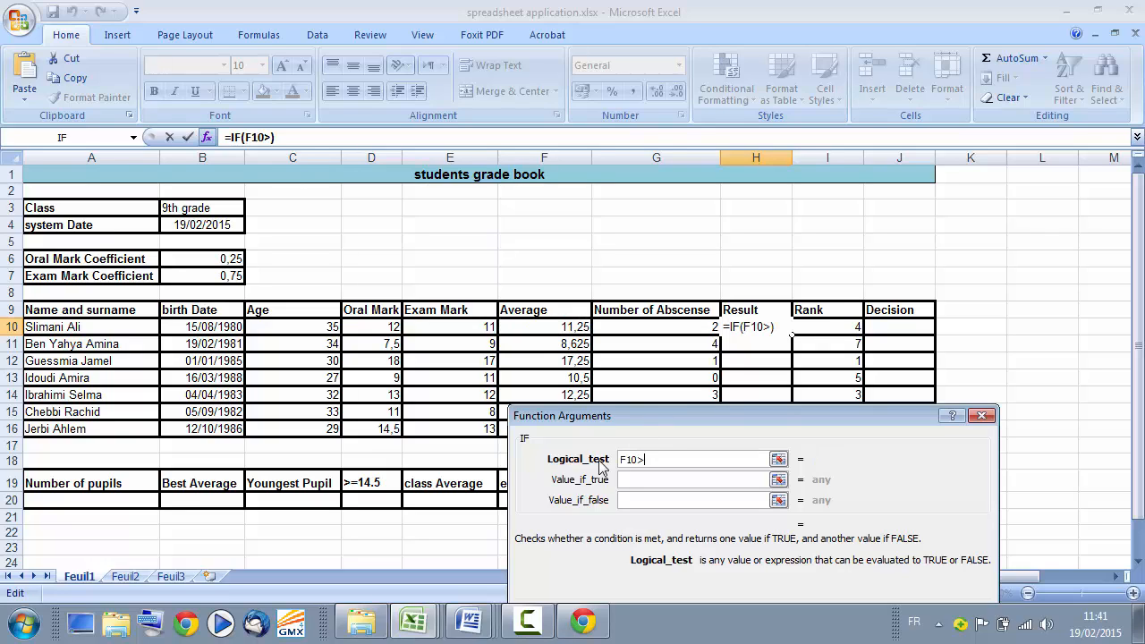
type("=10")
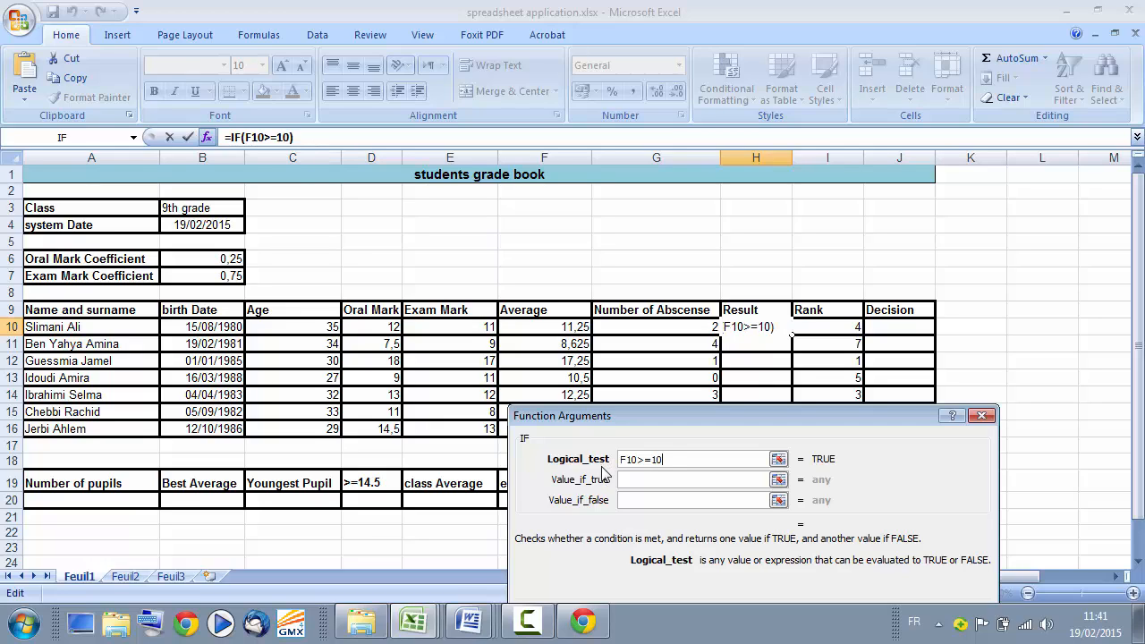
left_click(632, 481)
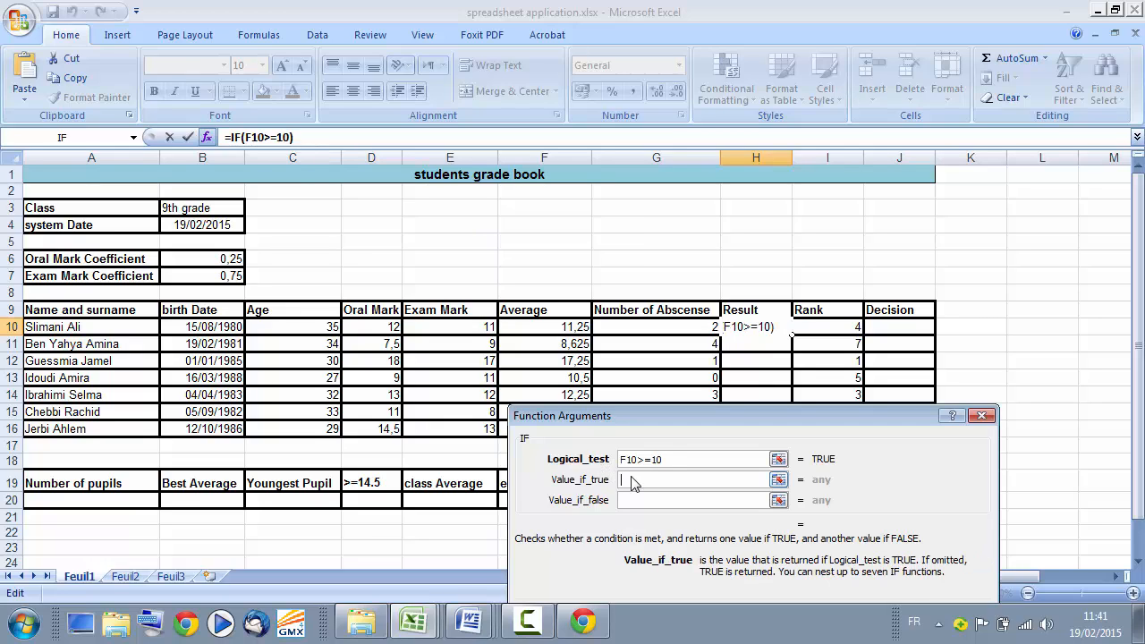
type("success")
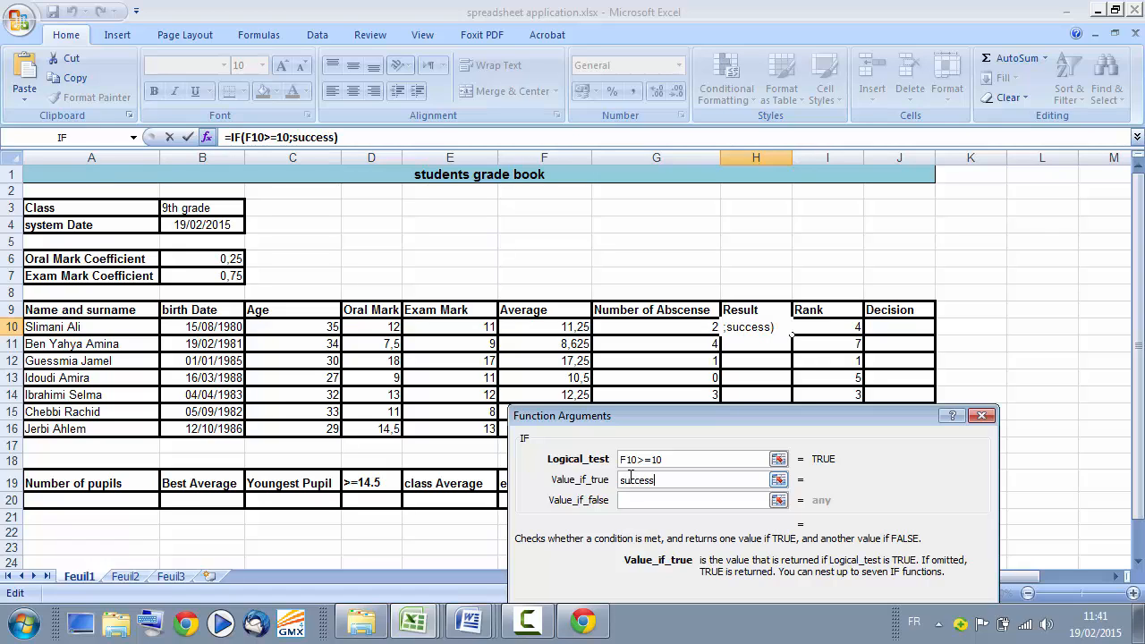
Nest a second IF function as the value if false and bring up its arguments
left_click(633, 501)
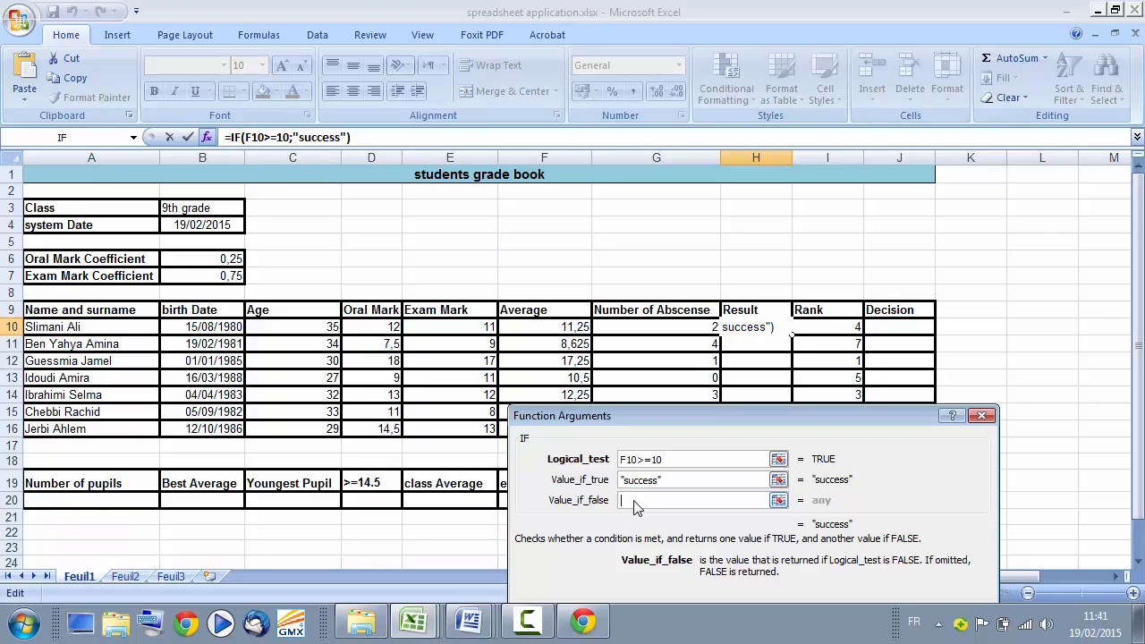
type("IF5")
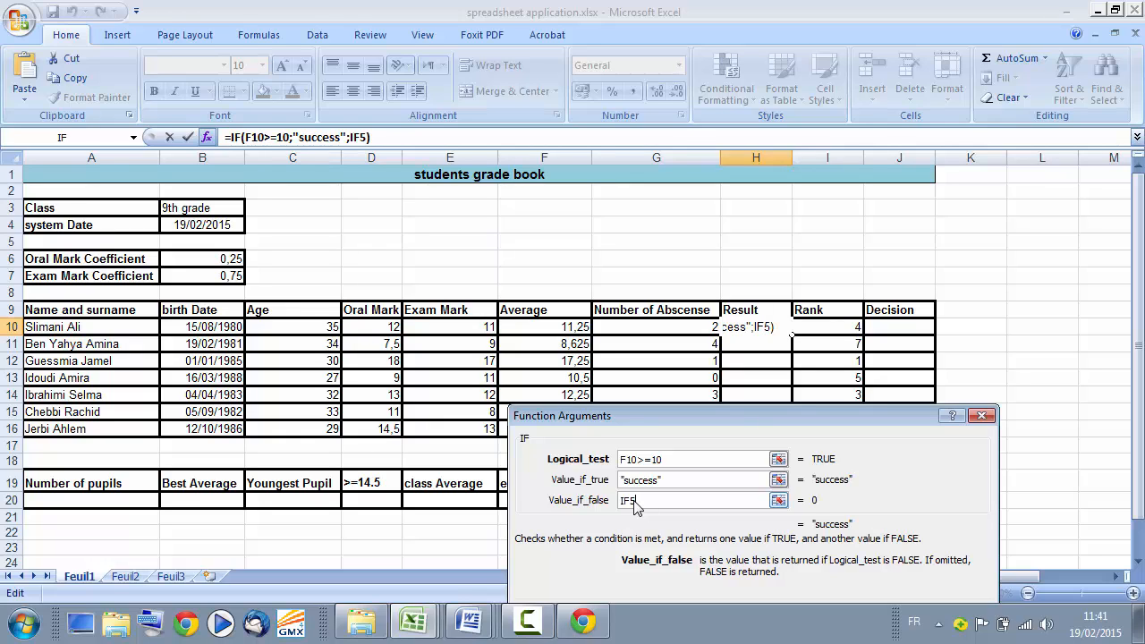
key("BackSpace")
type("(")
left_click(364, 137)
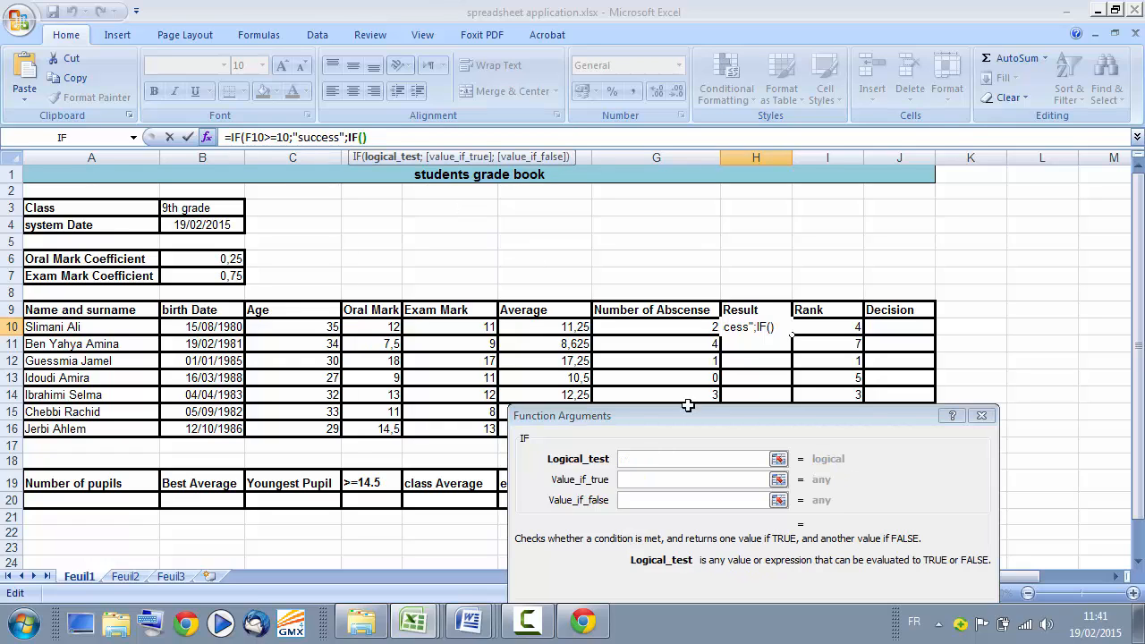
left_click(719, 420)
left_click_drag(716, 418, 660, 403)
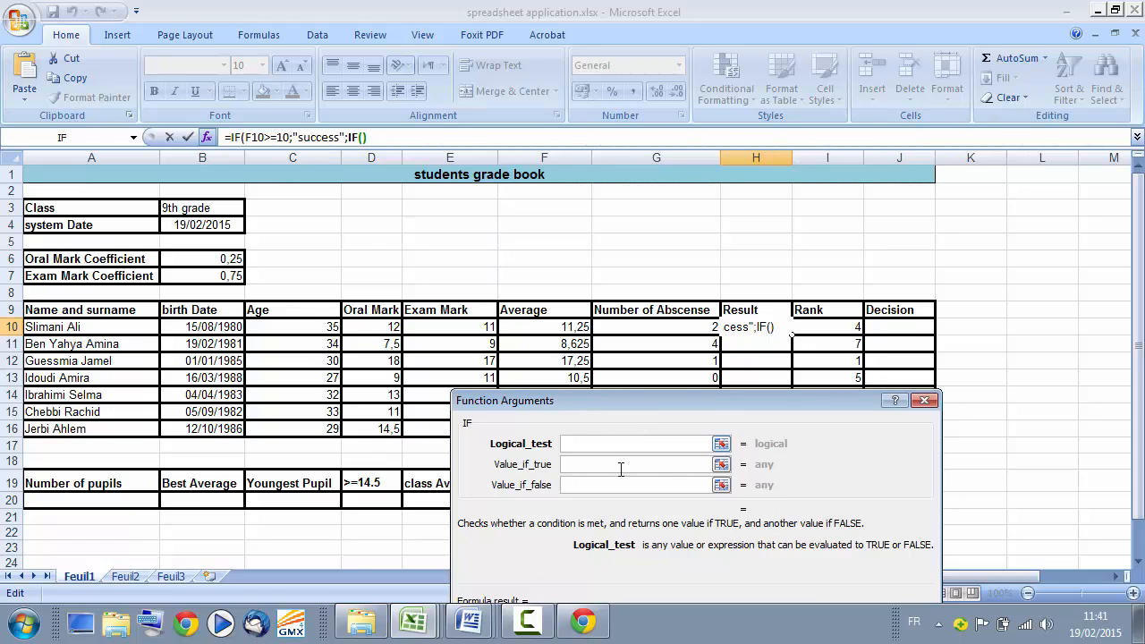
Switch to 9B4.doc in Word to read the "control session" conditions, and return to the nested IF's logical test in Excel
left_click(571, 445)
left_click(467, 627)
left_click(385, 551)
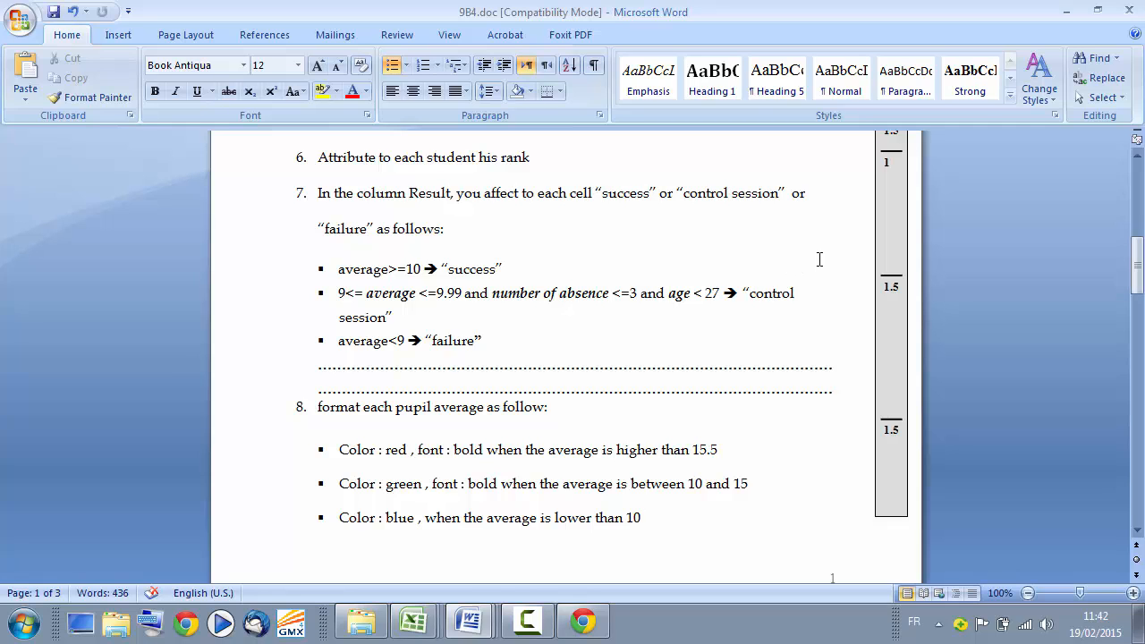
left_click(1064, 11)
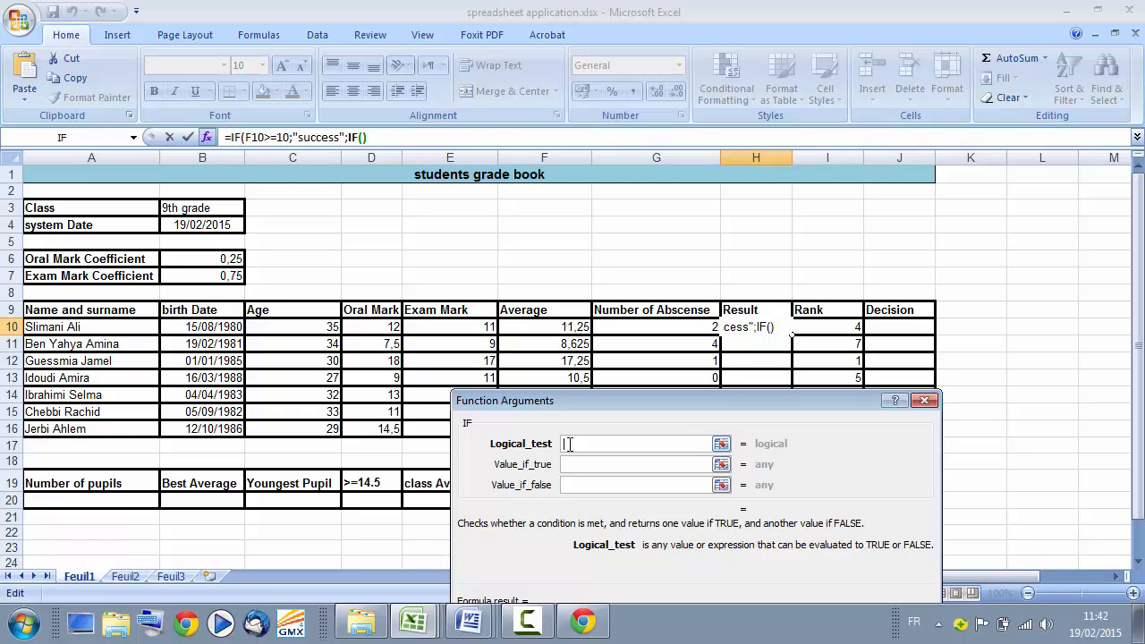
Nest an AND function in the second IF's logical test and bring up its arguments
type("AND")
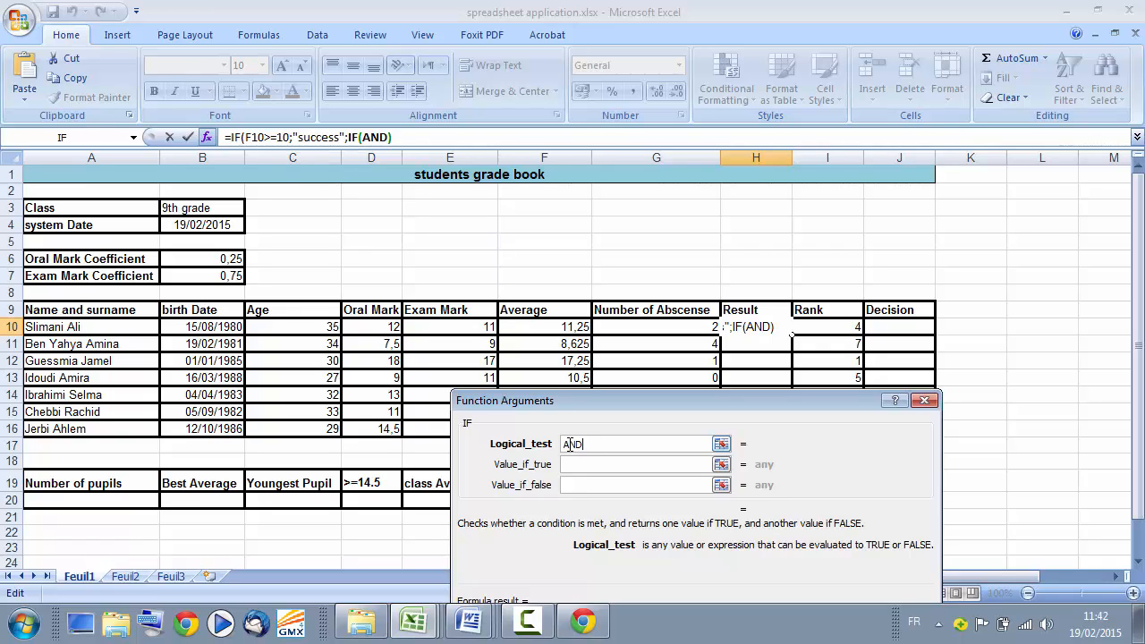
type("(")
left_click(394, 136)
left_click(593, 444)
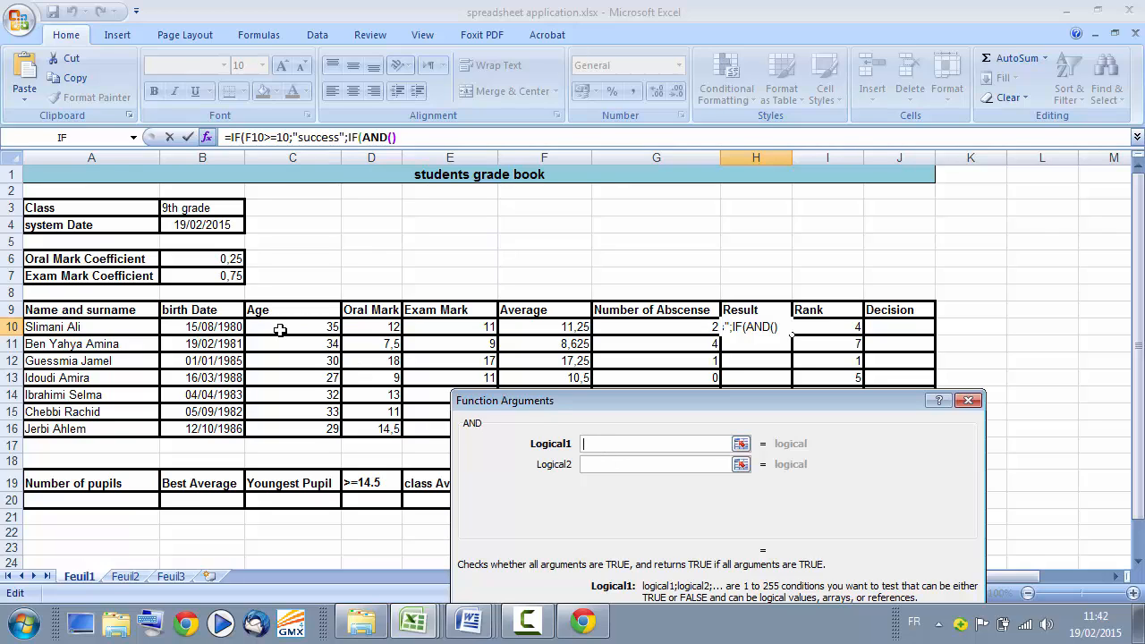
Set the AND function's first two conditions to C10<27 and G10<=3, checking the absence limit in Word's 9B4.doc before returning to Excel
left_click(280, 330)
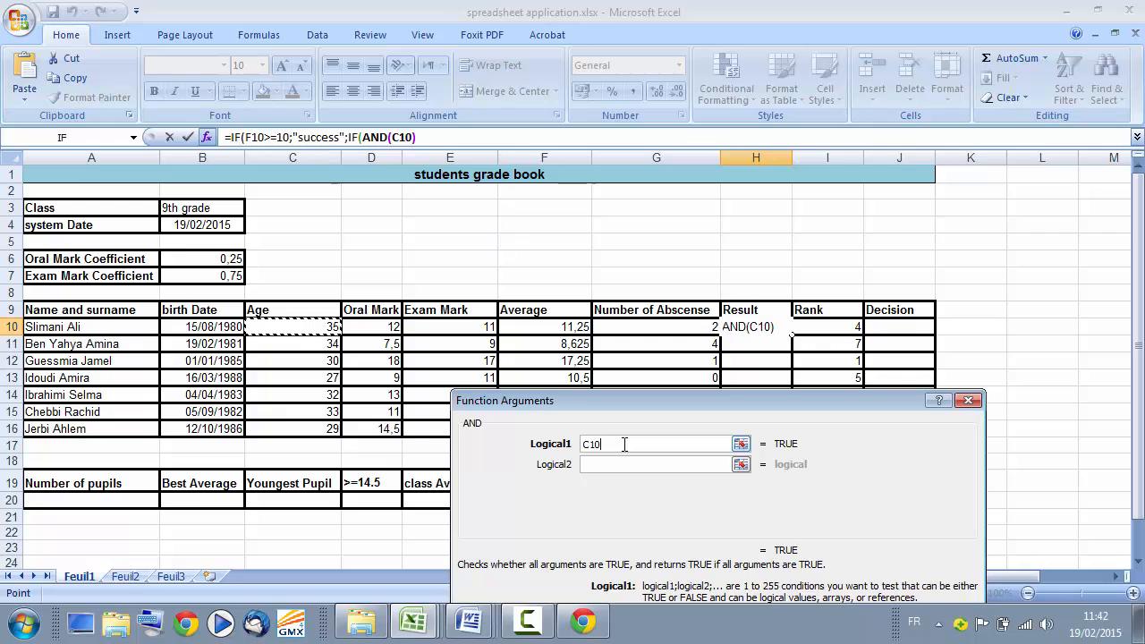
type("<27")
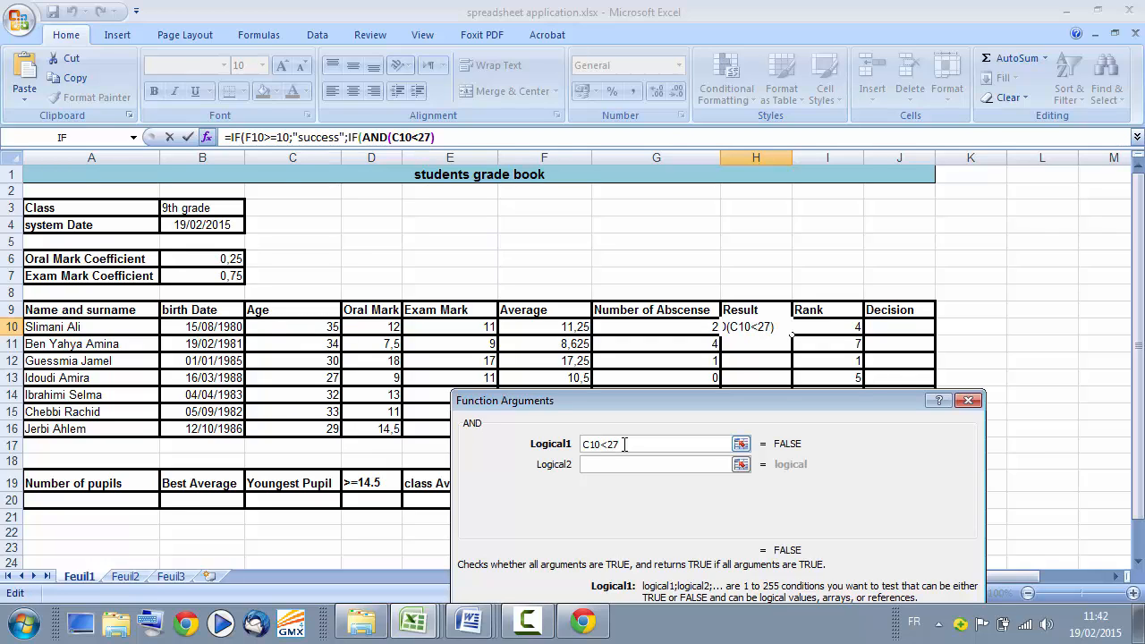
left_click(594, 467)
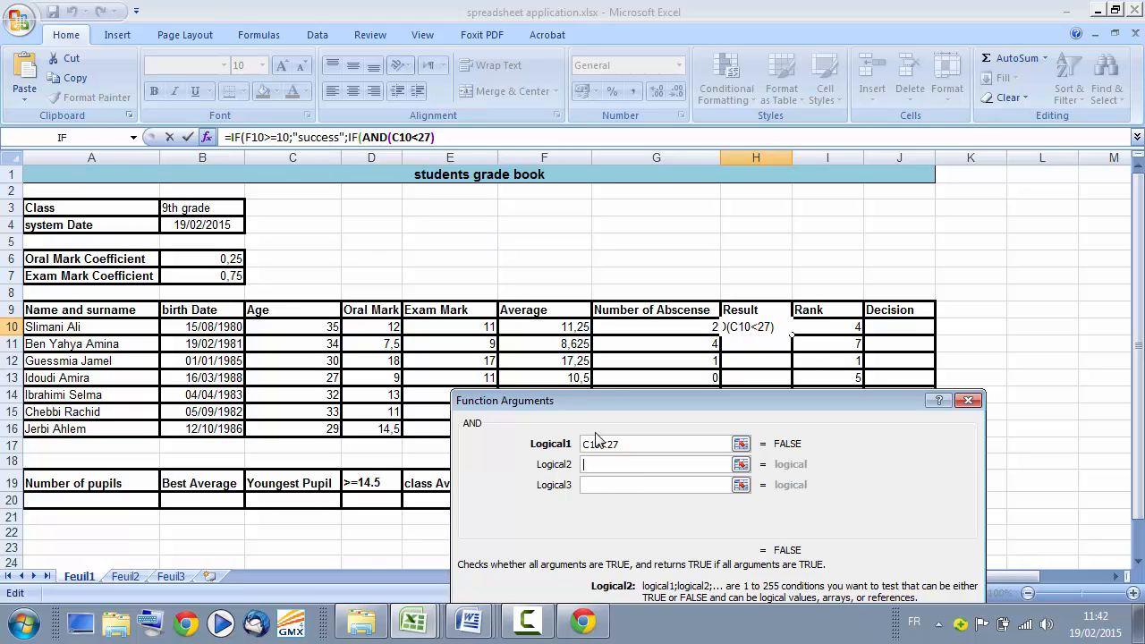
left_click(653, 329)
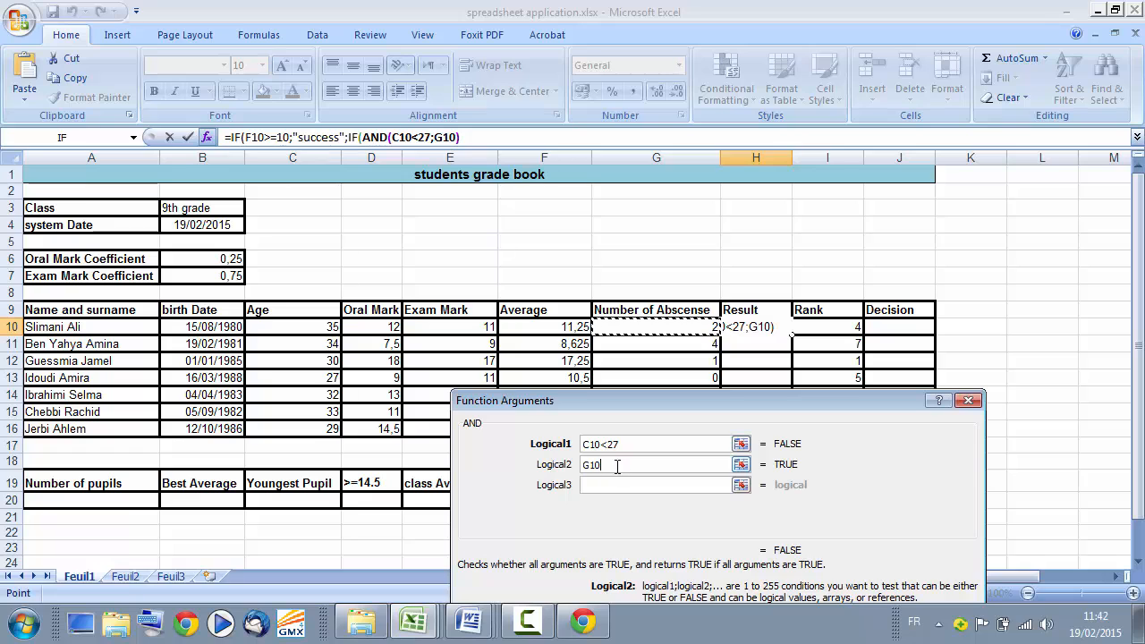
mouse_move(468, 621)
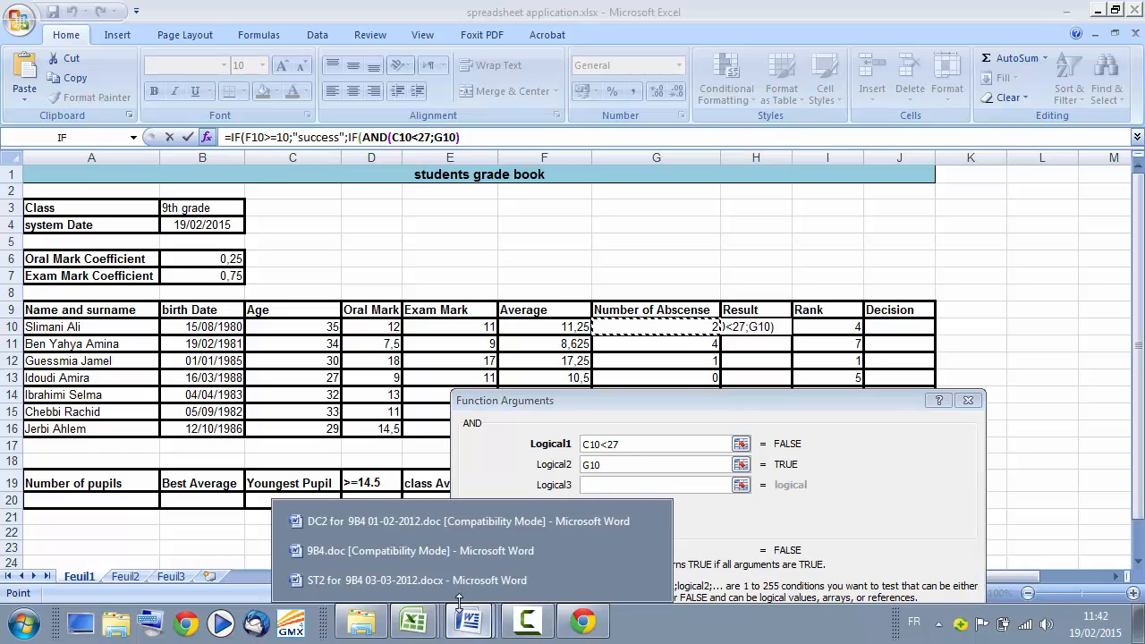
left_click(416, 552)
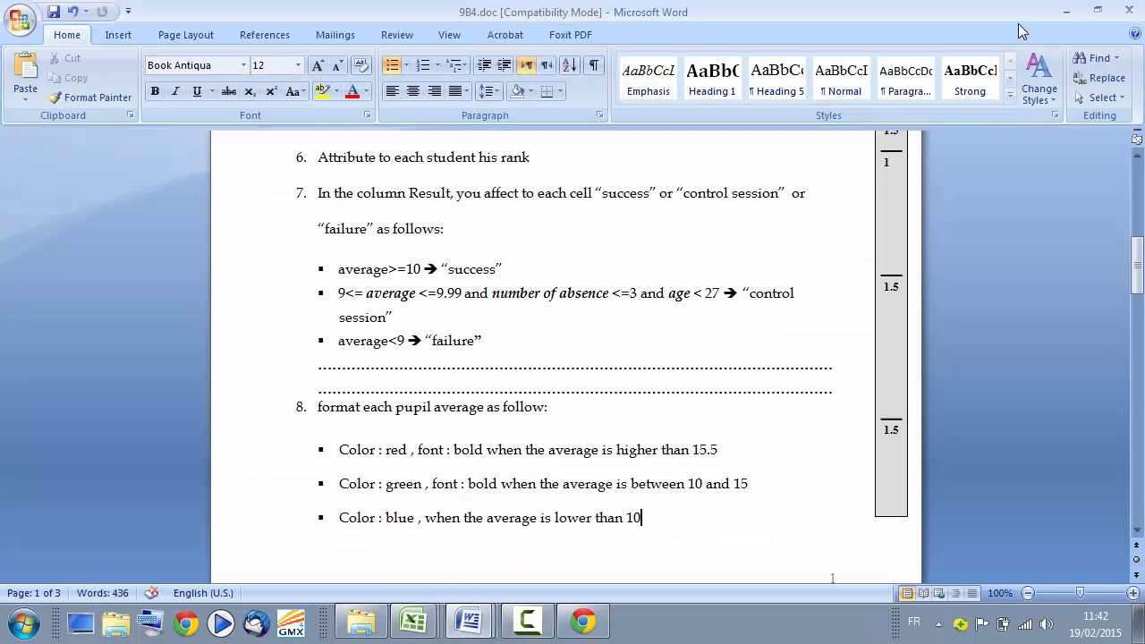
left_click(1065, 10)
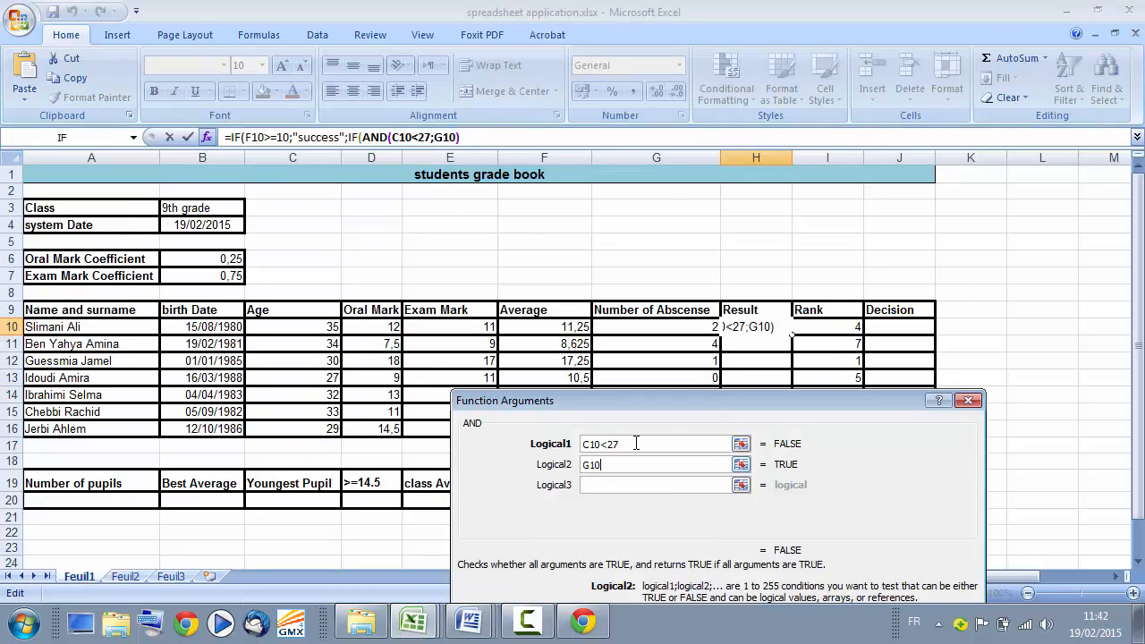
type("<=3")
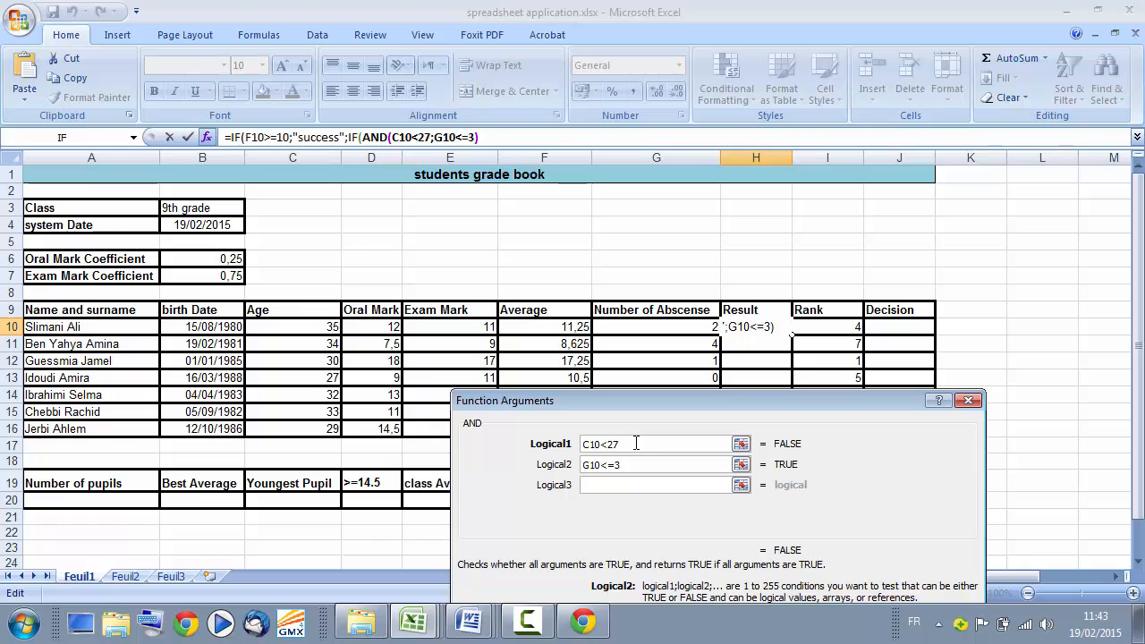
Check the average range in Word's 9B4.doc, return to Excel and set the AND function's third condition to F10>=9
left_click(614, 484)
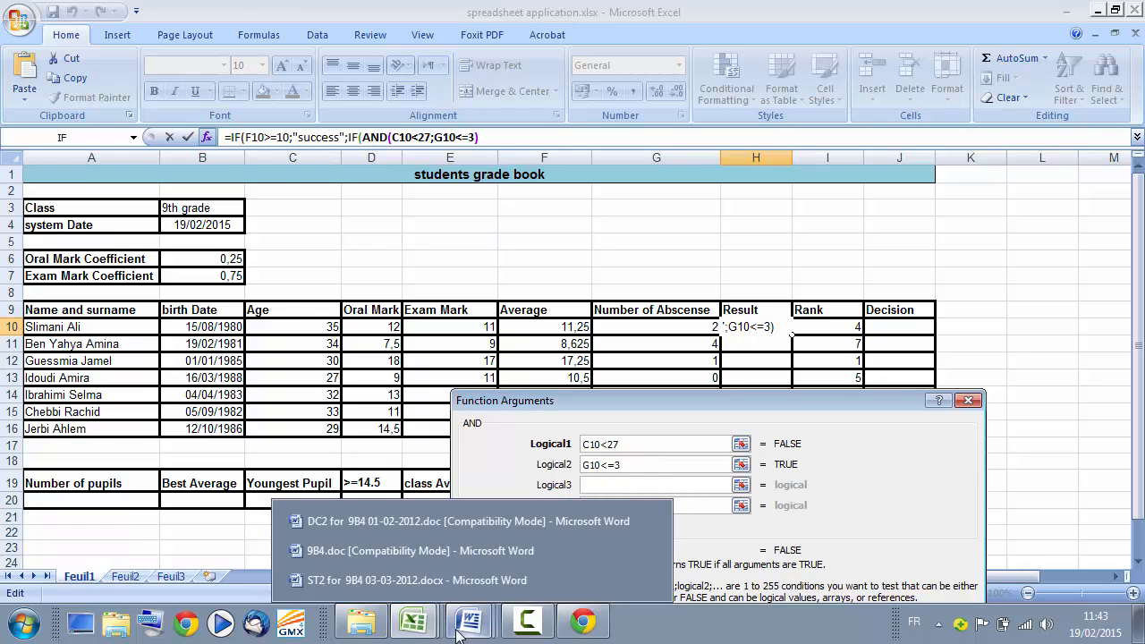
mouse_move(460, 631)
left_click(451, 550)
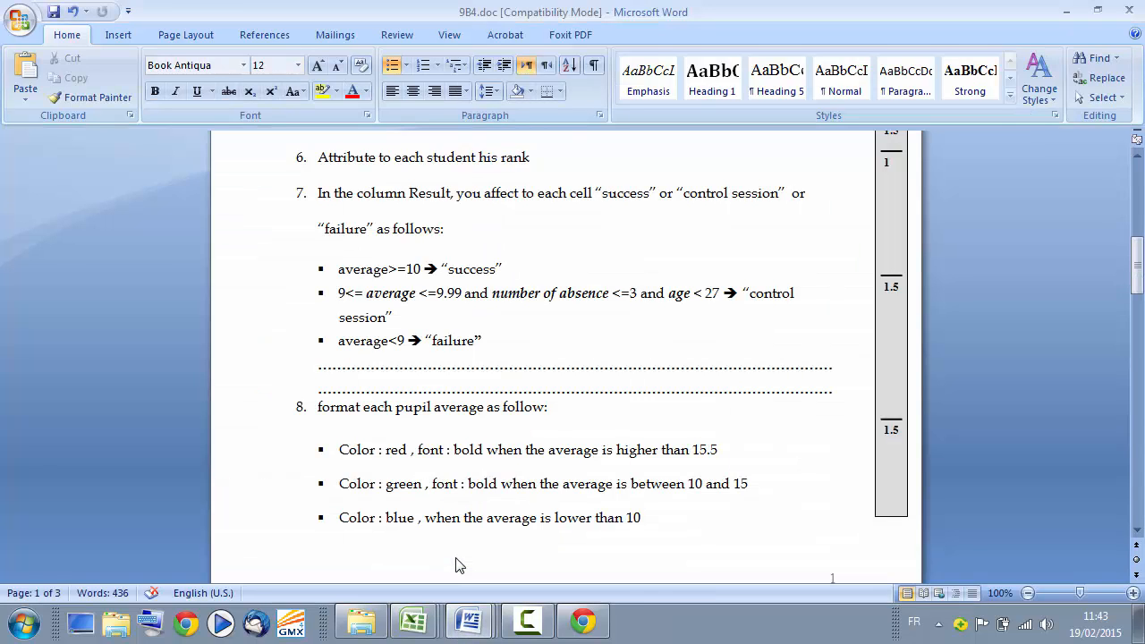
left_click(1067, 12)
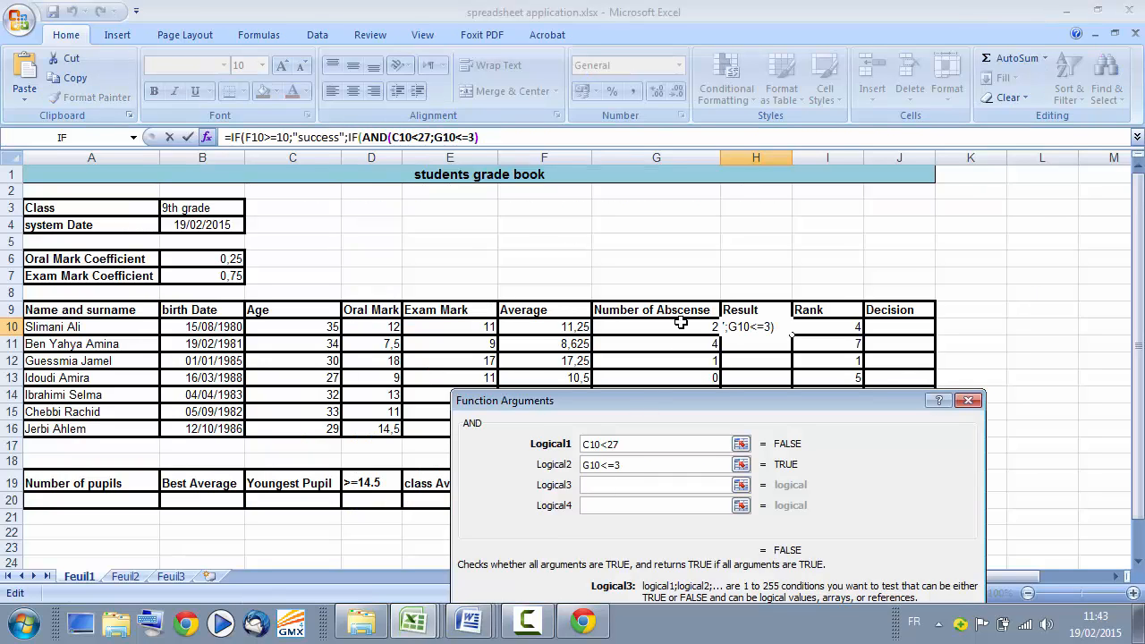
left_click(554, 329)
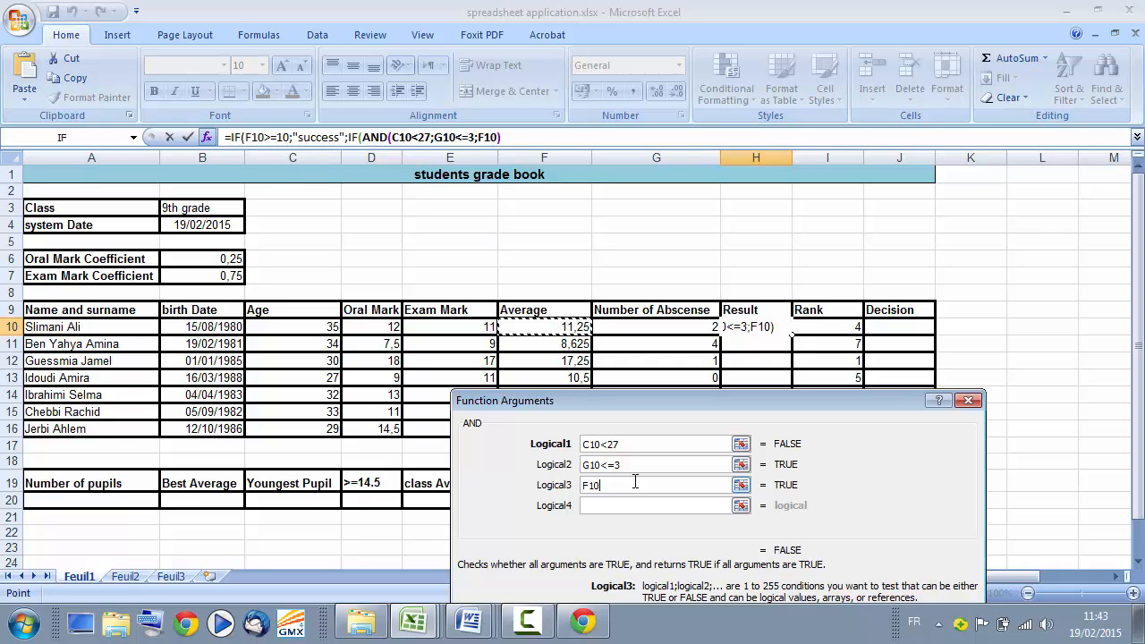
type(">=")
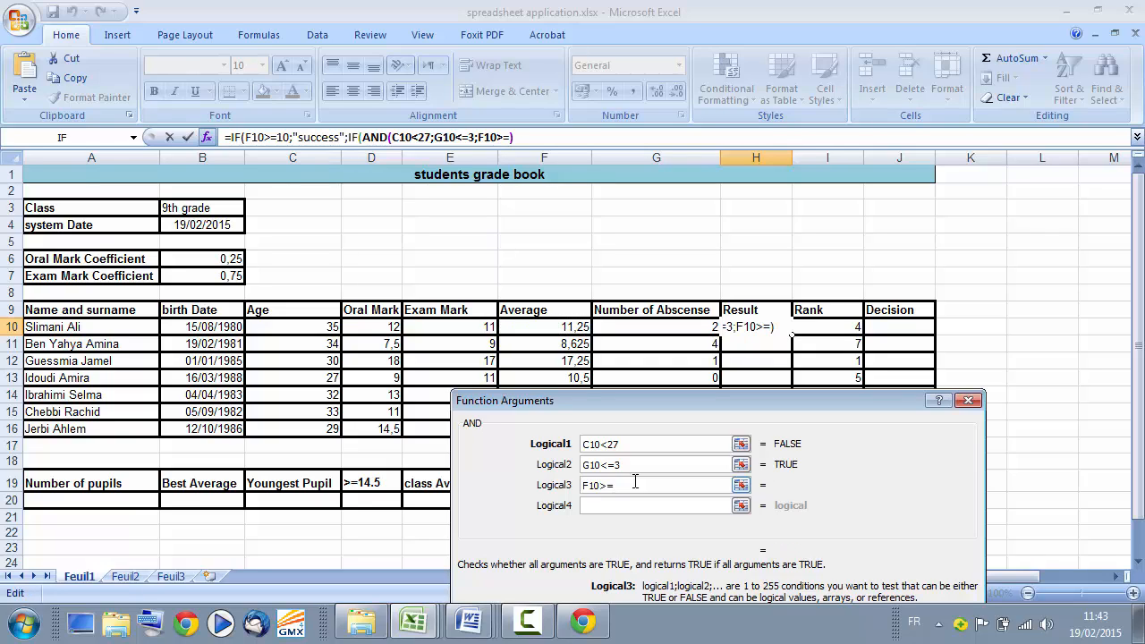
type("9")
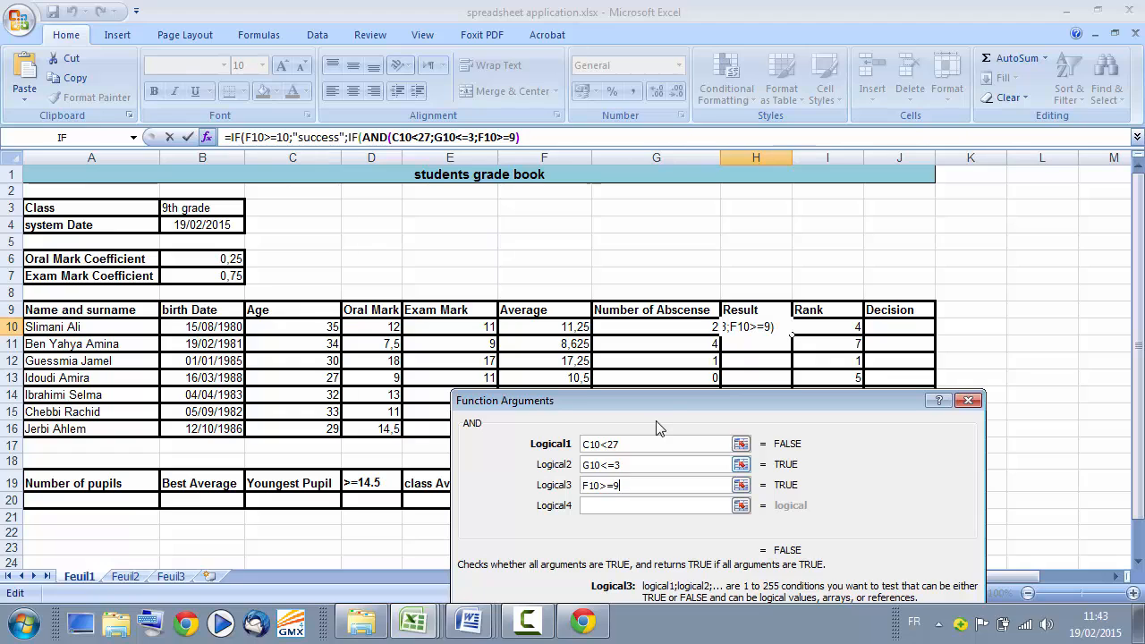
Leave the AND arguments and bring up the nested IF's arguments, keeping its logical test as AND(C10<27;G10<=3;F10>=9) without a trailing comma
left_click_drag(658, 400, 658, 281)
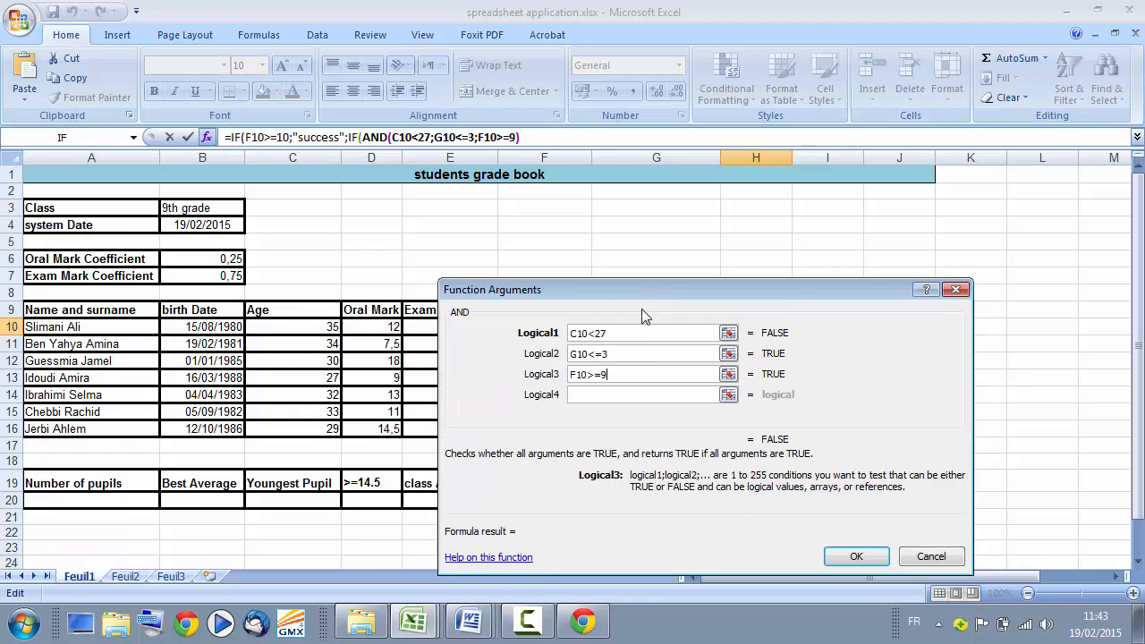
left_click(848, 556)
left_click(573, 356)
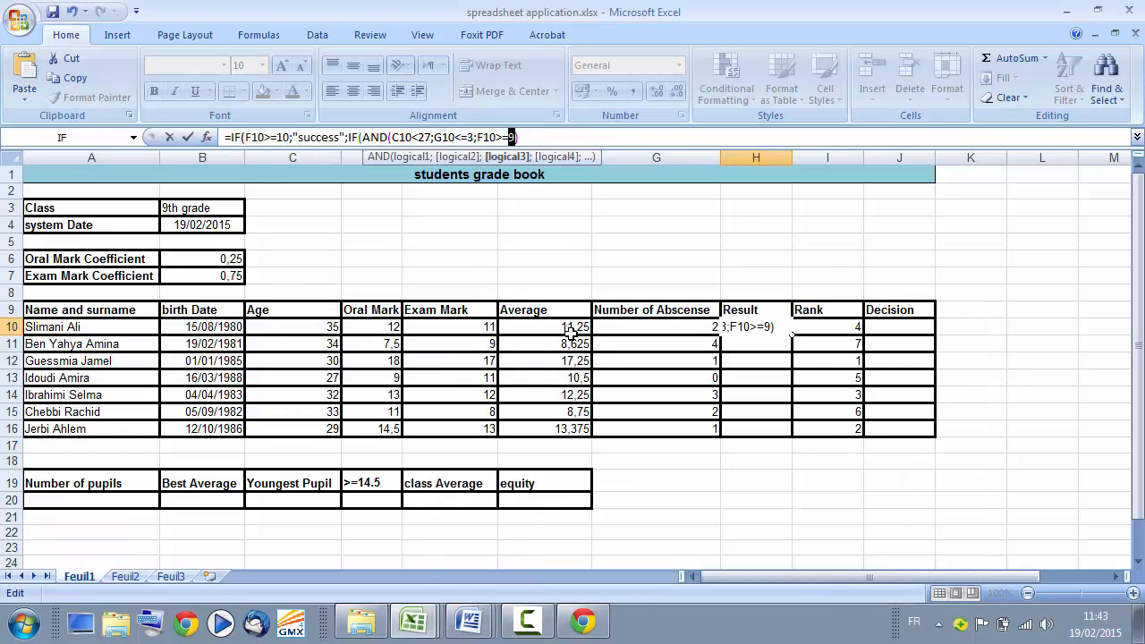
left_click(533, 133)
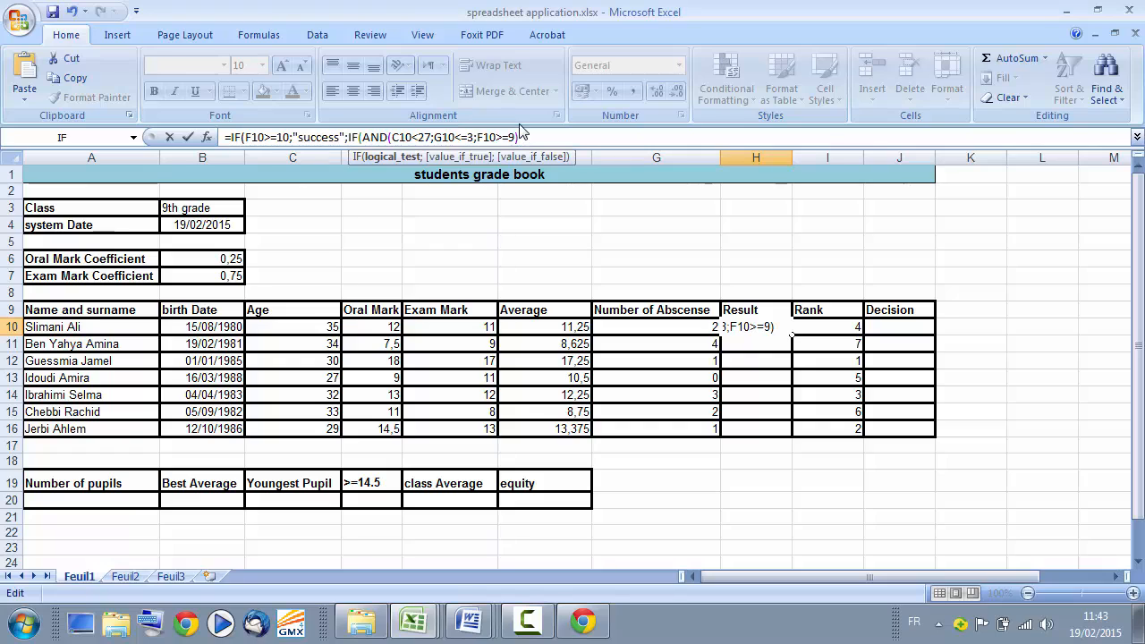
type(",")
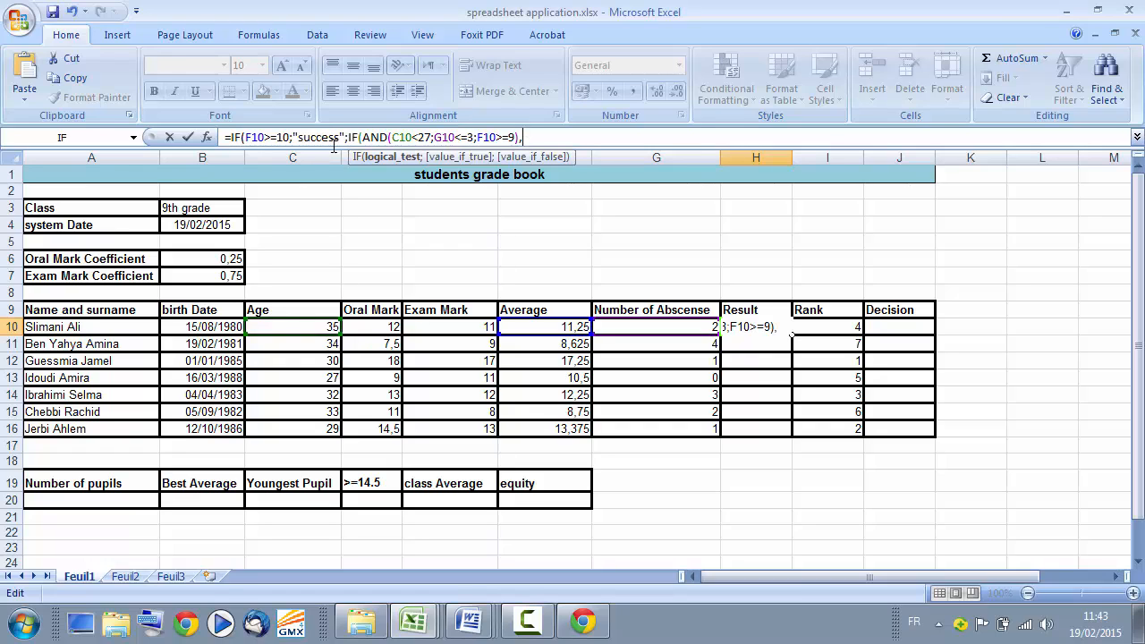
left_click(207, 137)
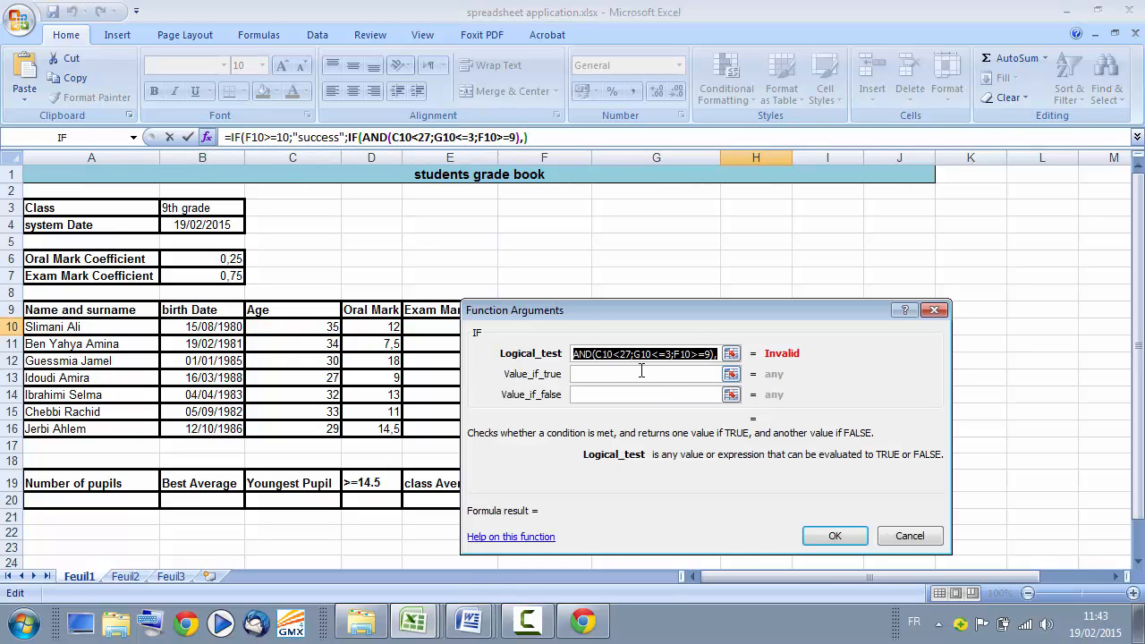
left_click(719, 354)
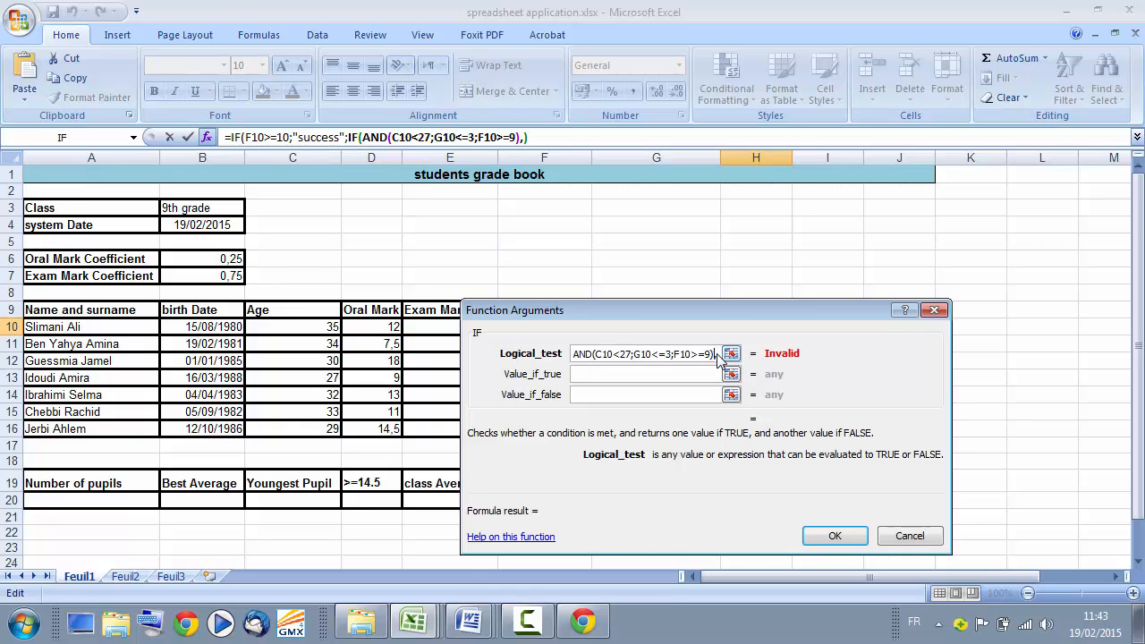
key("BackSpace")
Set the nested IF's value if true to "Control session" and value if false to "failure", and confirm the formula in H10
left_click(644, 373)
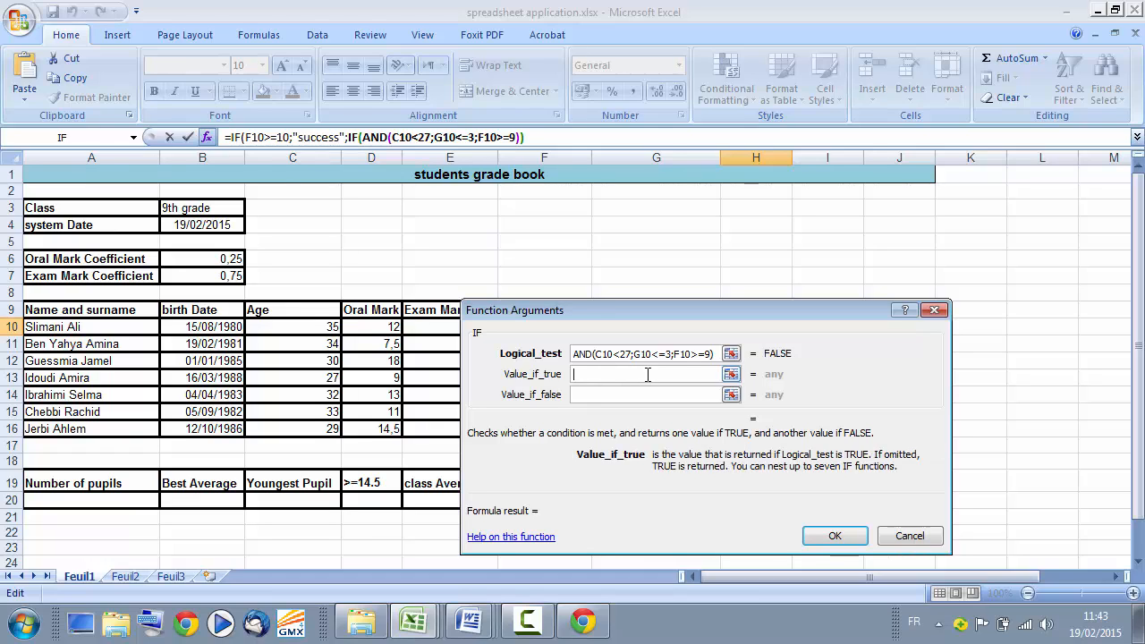
type("Control")
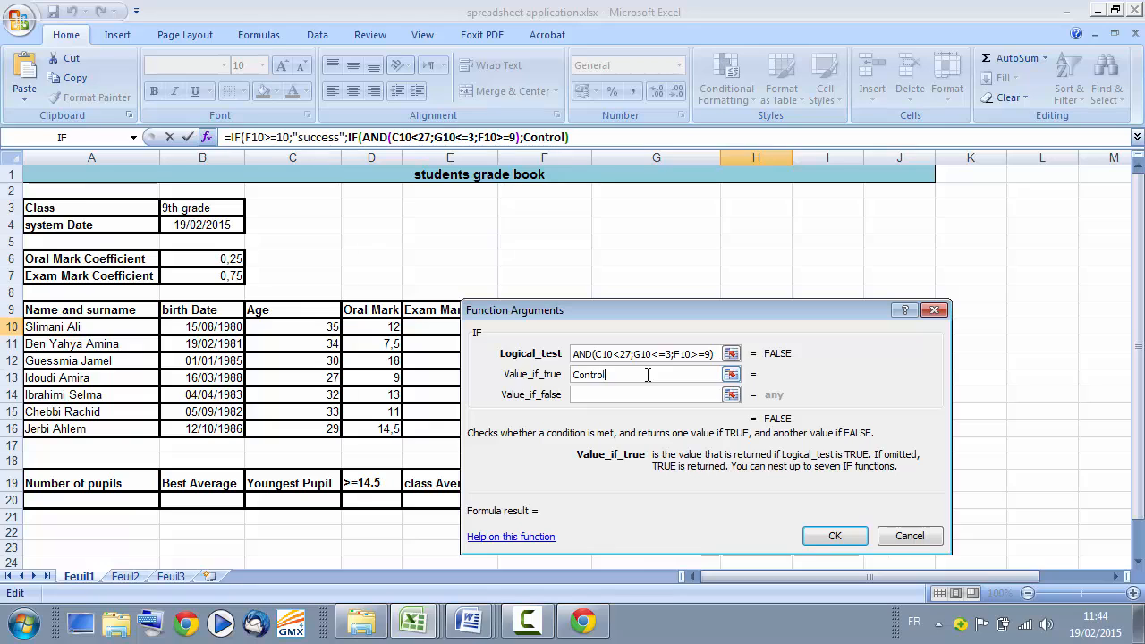
type(" sess")
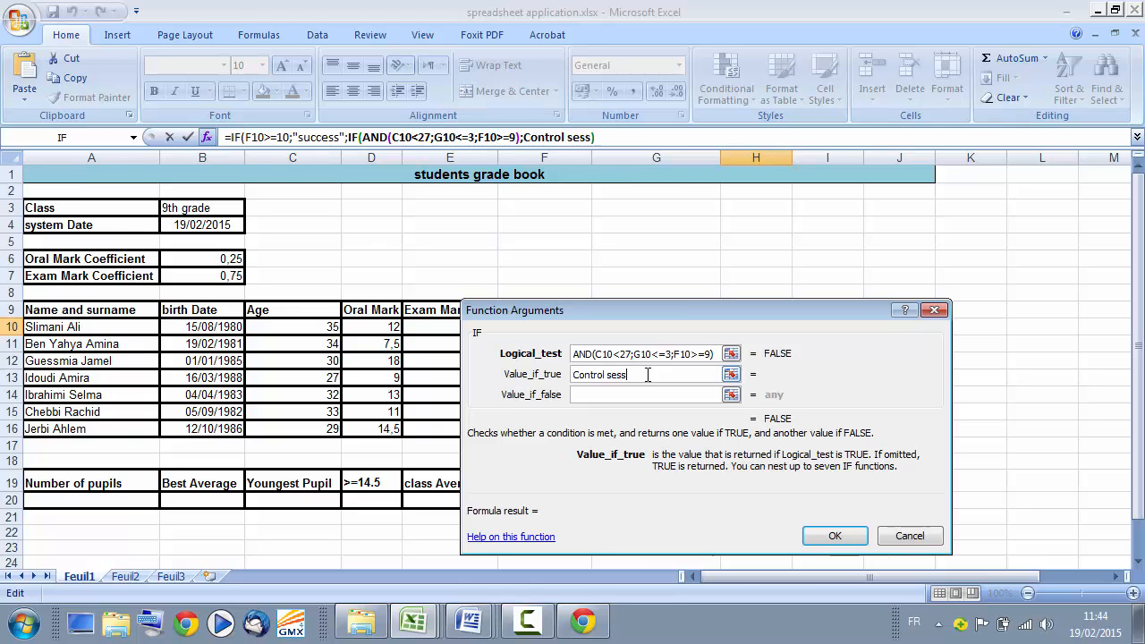
type("ion")
left_click(653, 396)
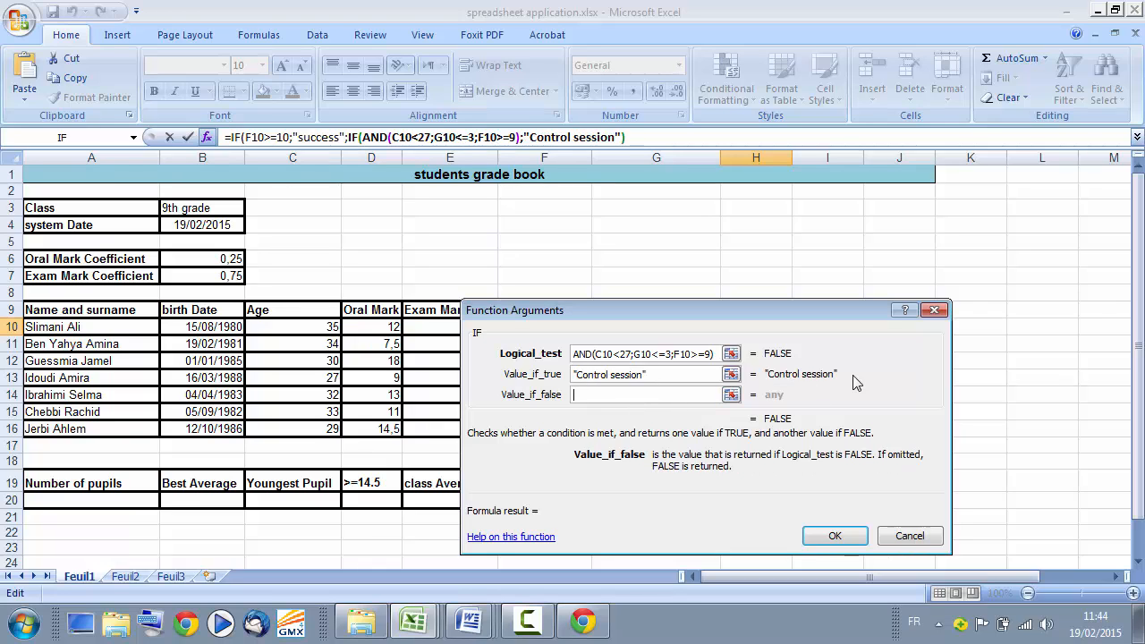
type("failure")
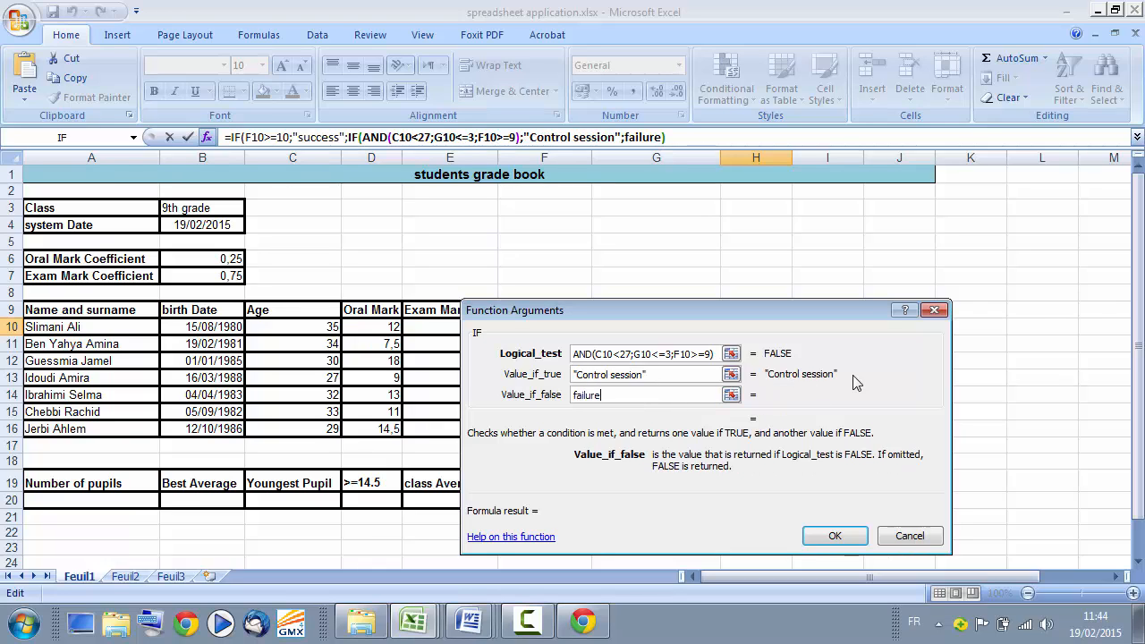
left_click(832, 536)
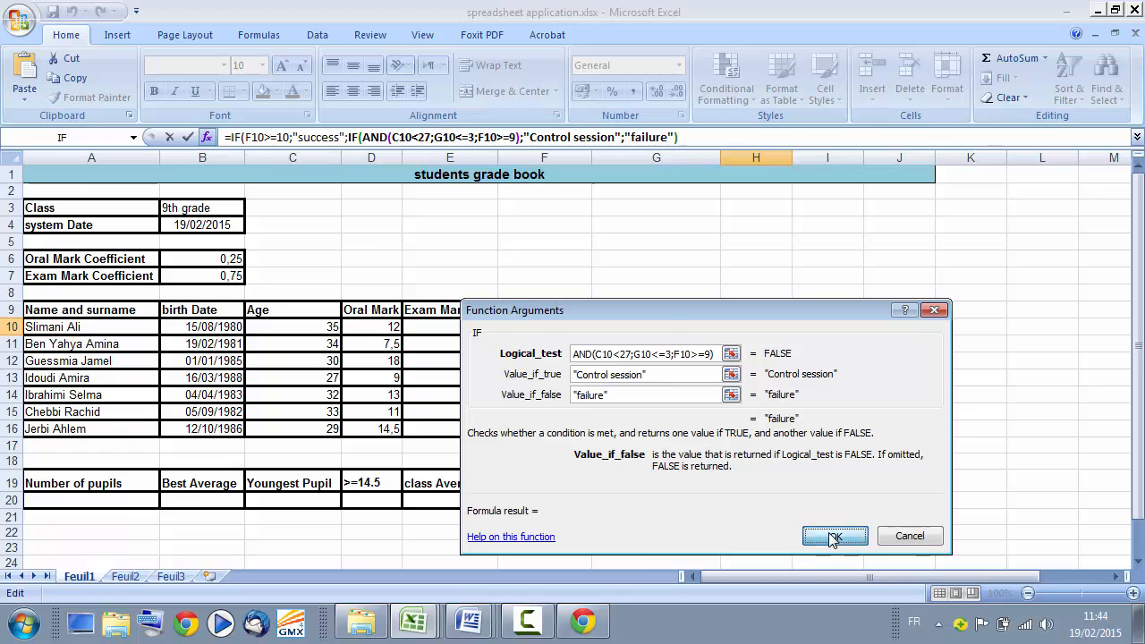
left_click(536, 383)
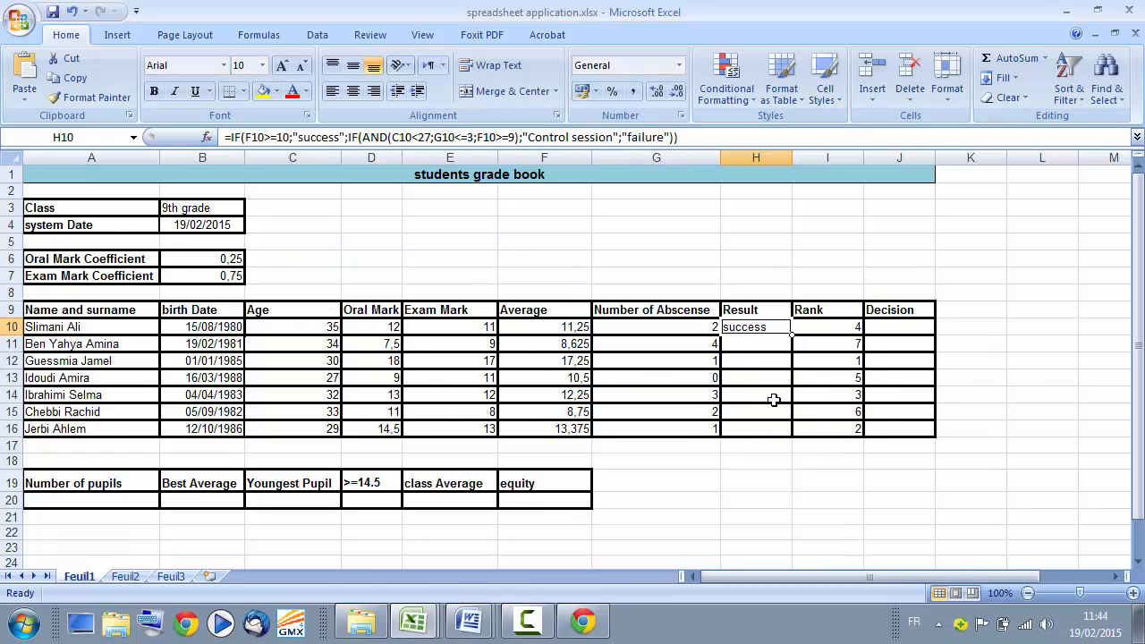
left_click(691, 135)
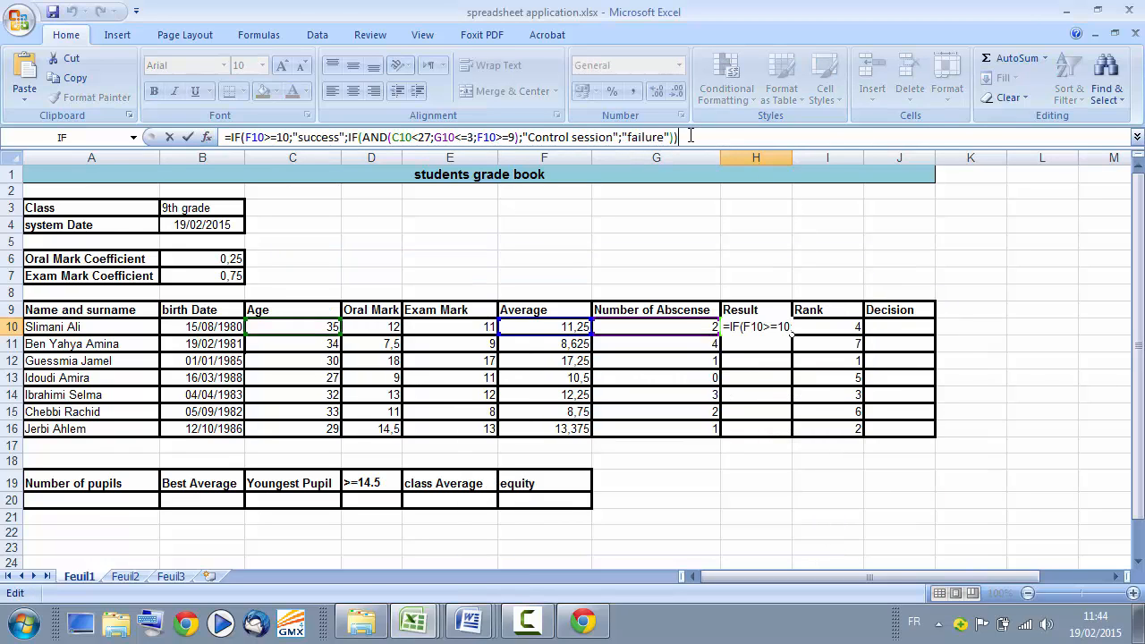
key("Return")
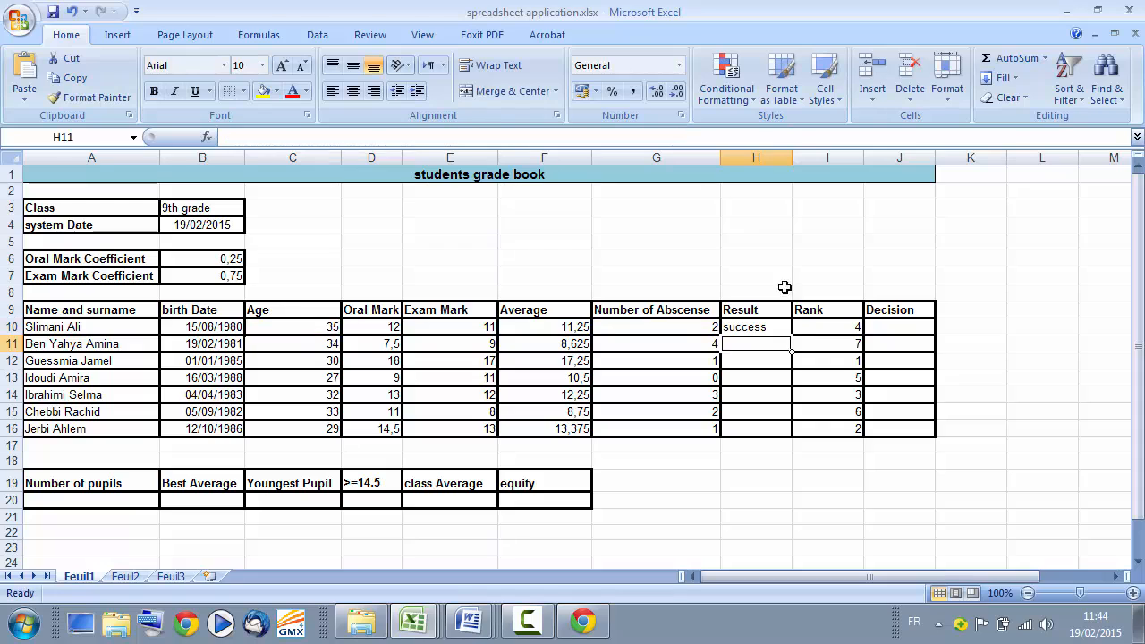
Fill the Result formula from H10 down to H16
left_click(758, 326)
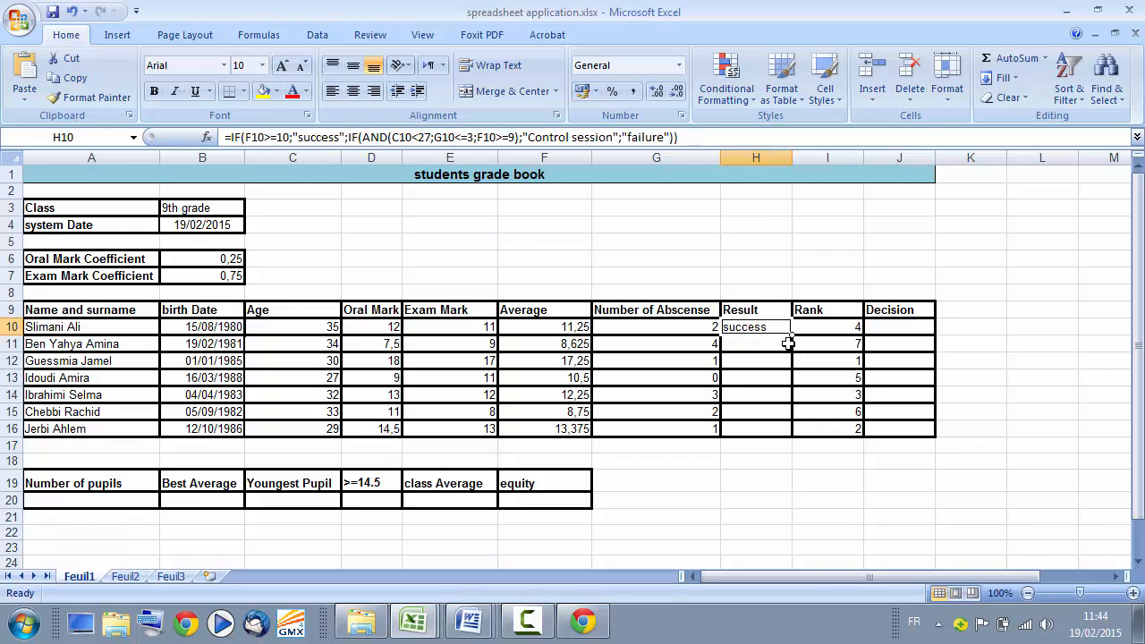
left_click_drag(790, 333, 794, 436)
left_click(769, 492)
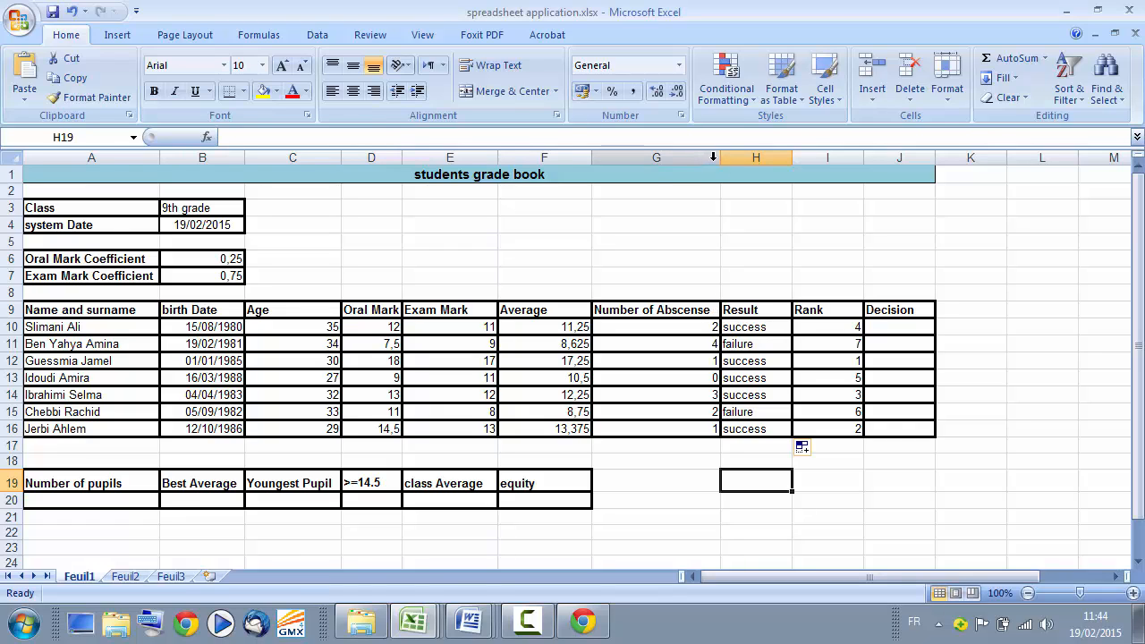
Narrow the Number of Abscense column and wrap the text of its header cell G9
left_click_drag(721, 157, 663, 166)
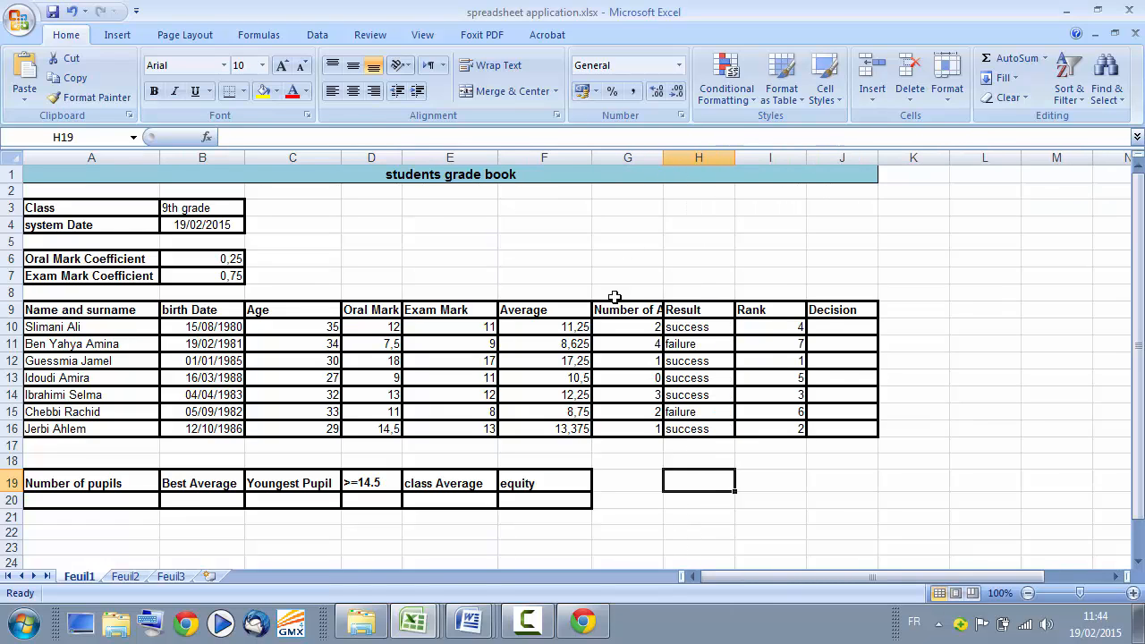
left_click(627, 310)
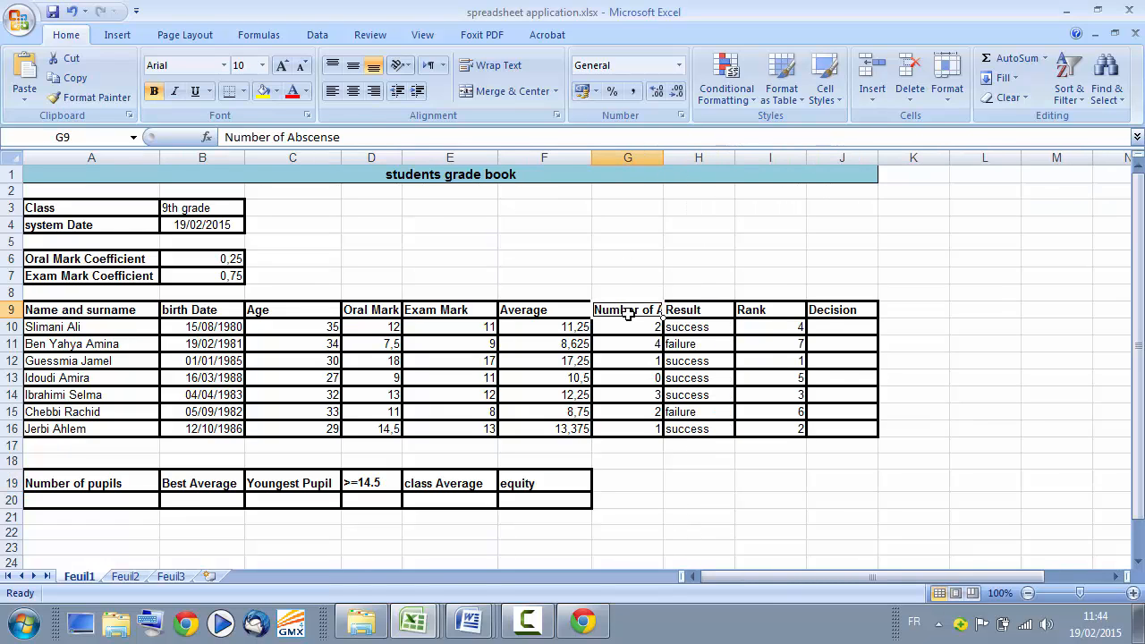
left_click(490, 65)
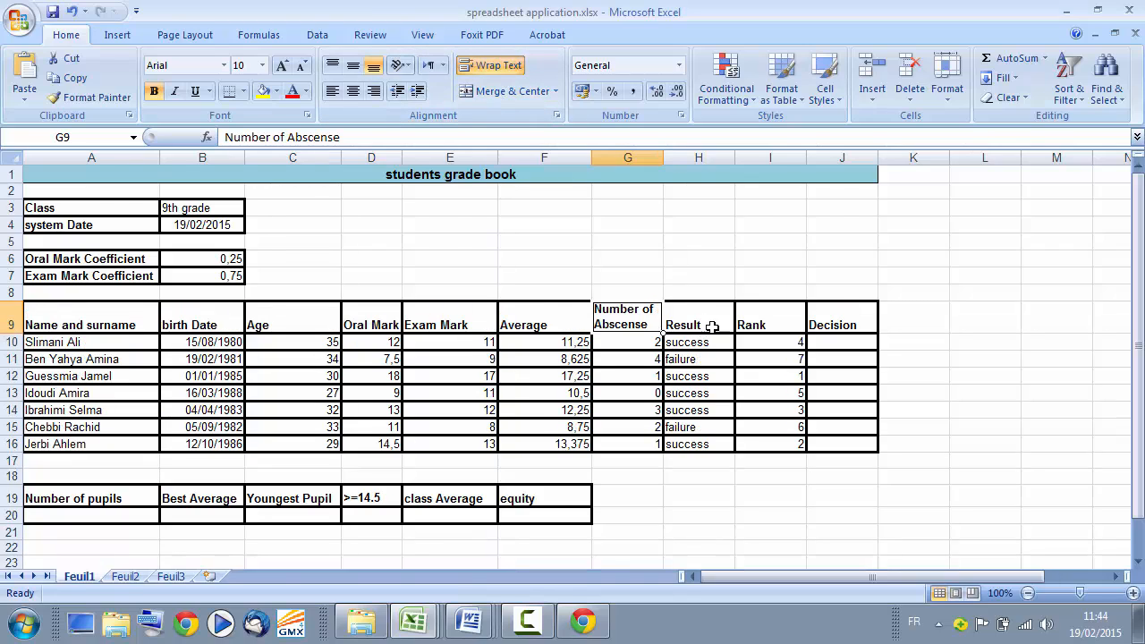
Centre the contents of the Result and Rank columns horizontally
left_click(698, 152)
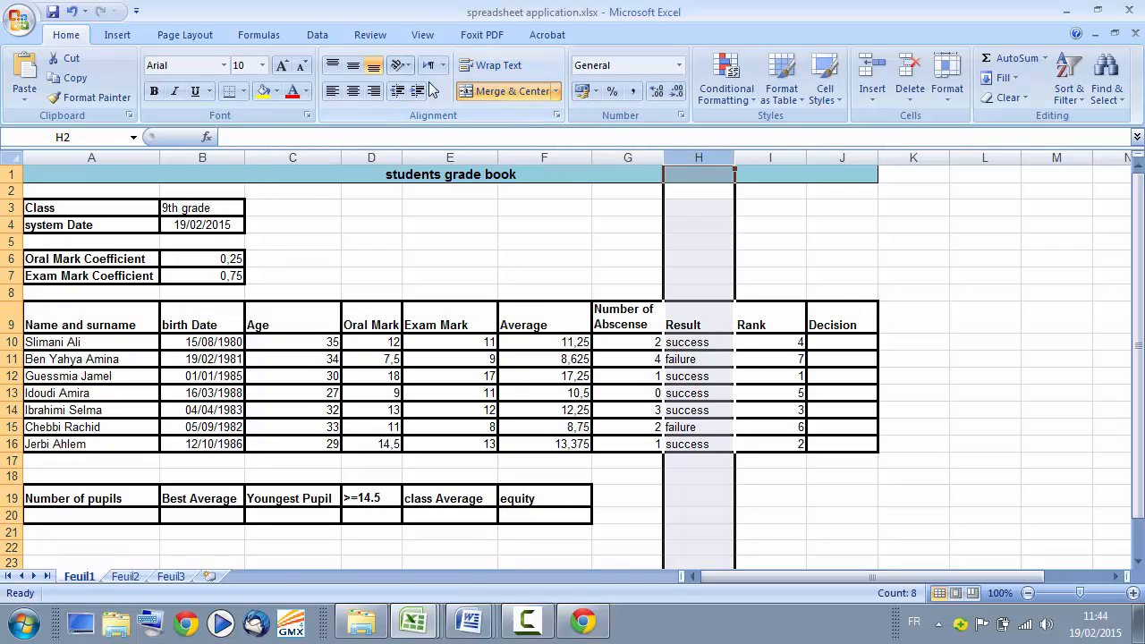
left_click(355, 92)
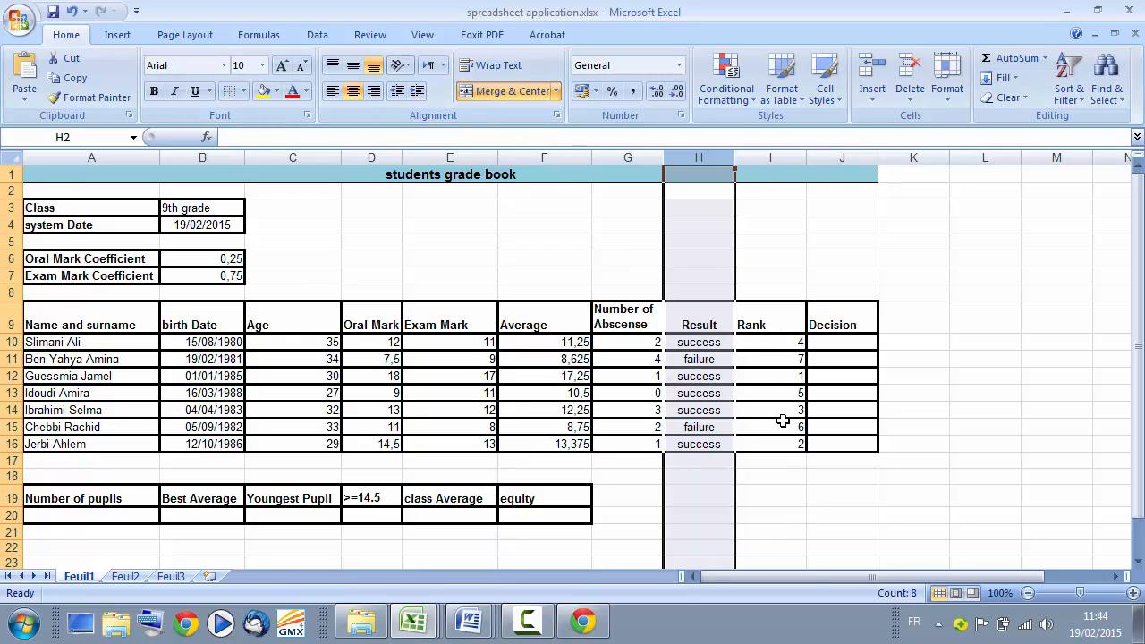
left_click(812, 501)
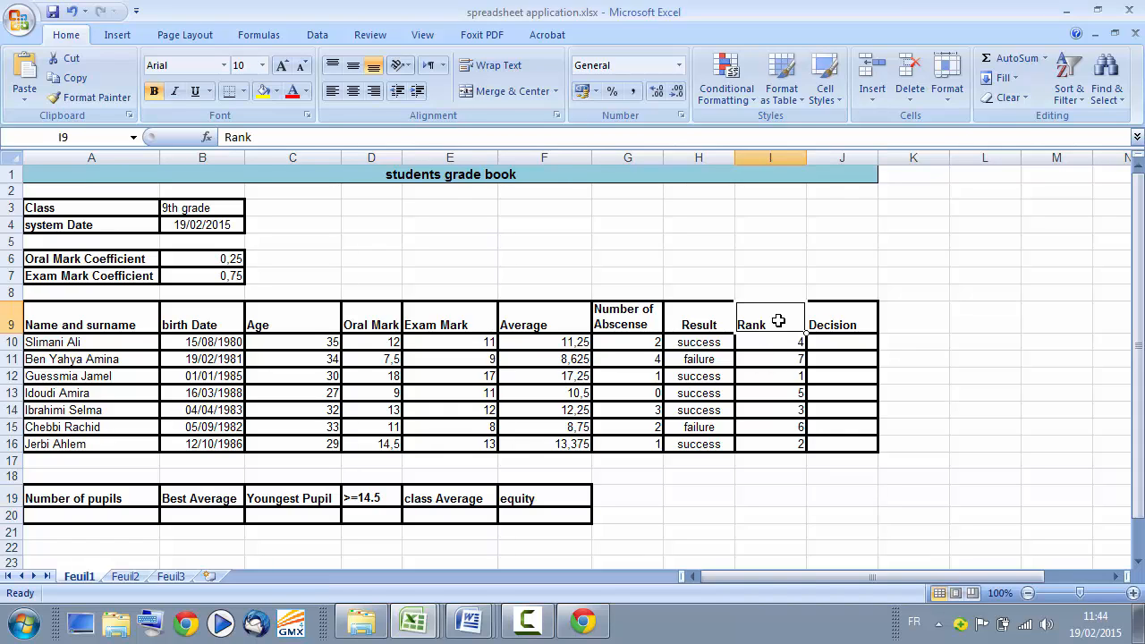
left_click(765, 158)
left_click(354, 91)
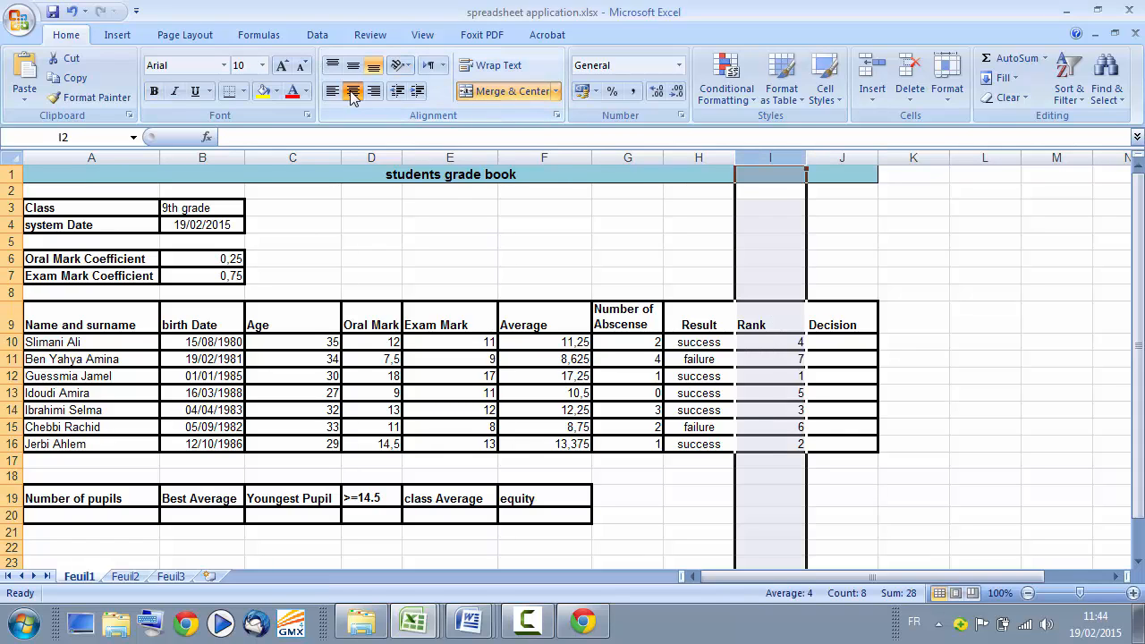
left_click(943, 476)
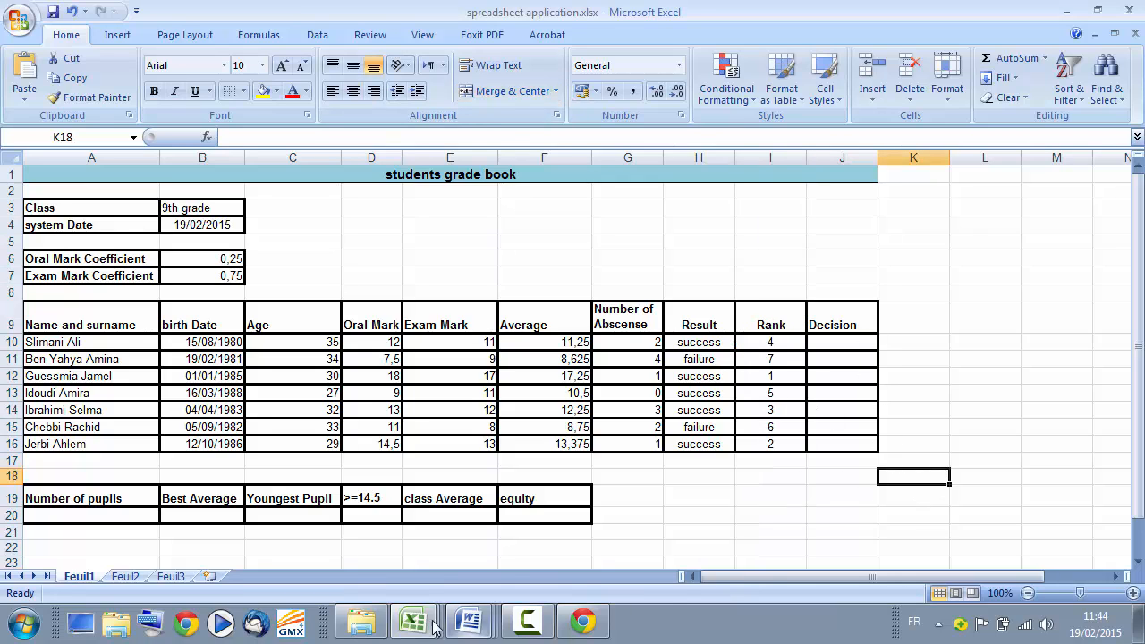
Switch to 9B4.doc in Word, read how question 8 wants the pupil averages formatted, and return to the workbook
left_click(468, 621)
left_click(466, 549)
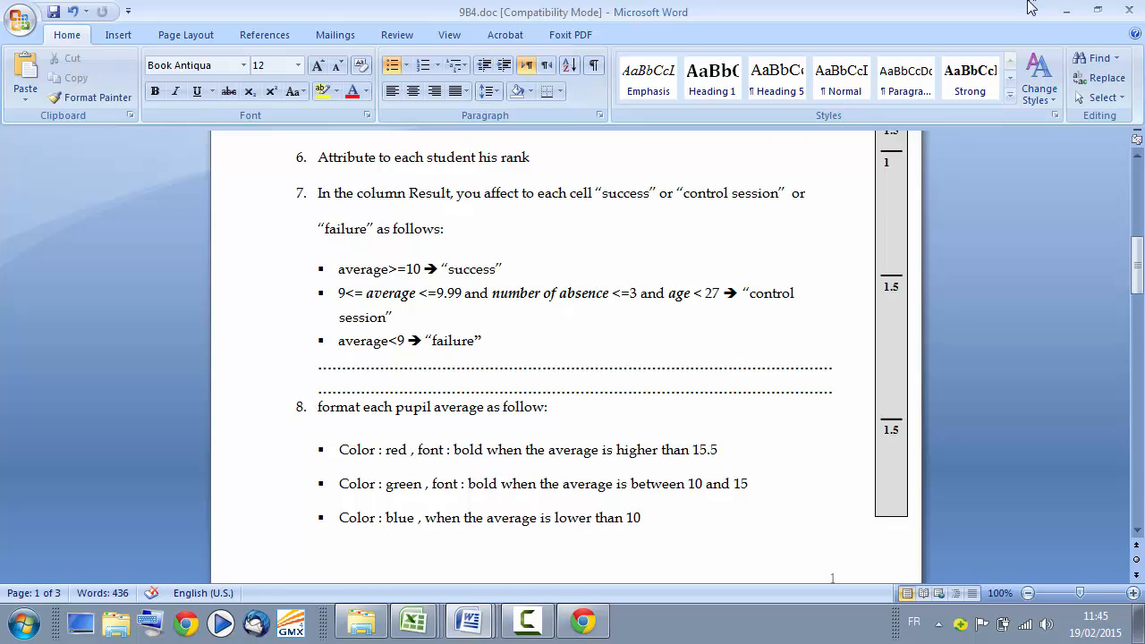
left_click(1065, 10)
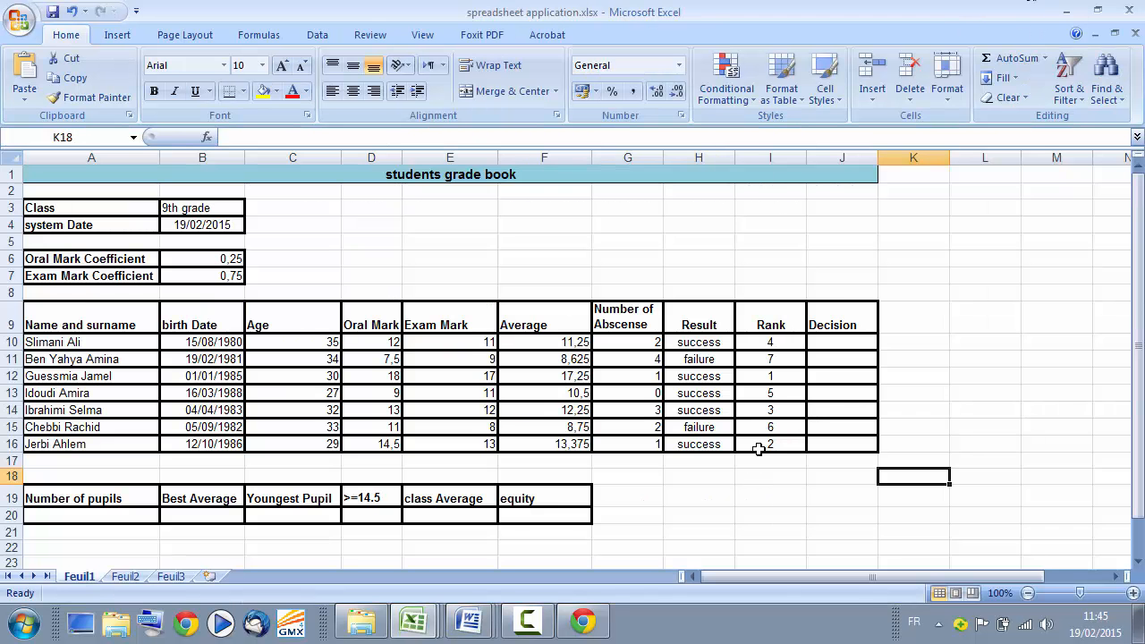
Centre the contents of the Average column horizontally
left_click(553, 158)
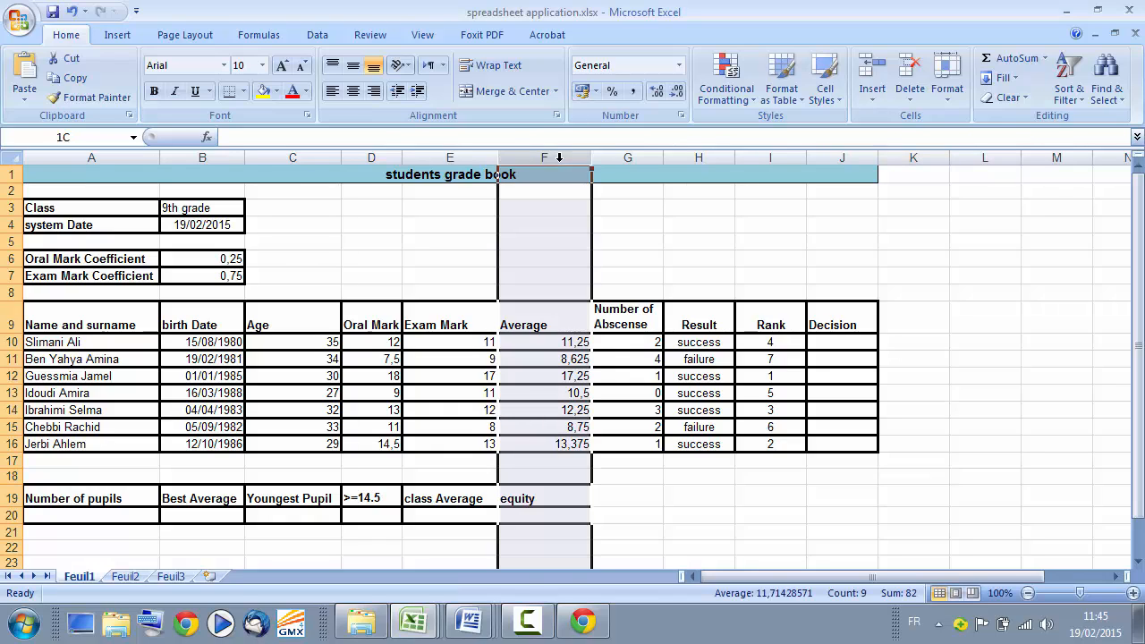
left_click(353, 90)
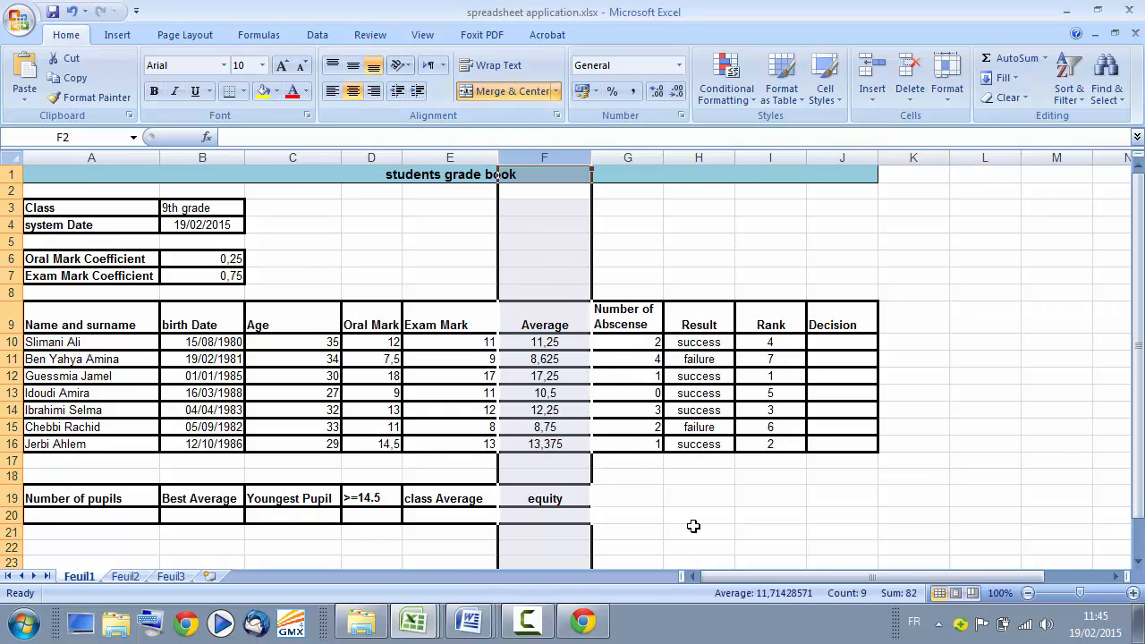
left_click(695, 499)
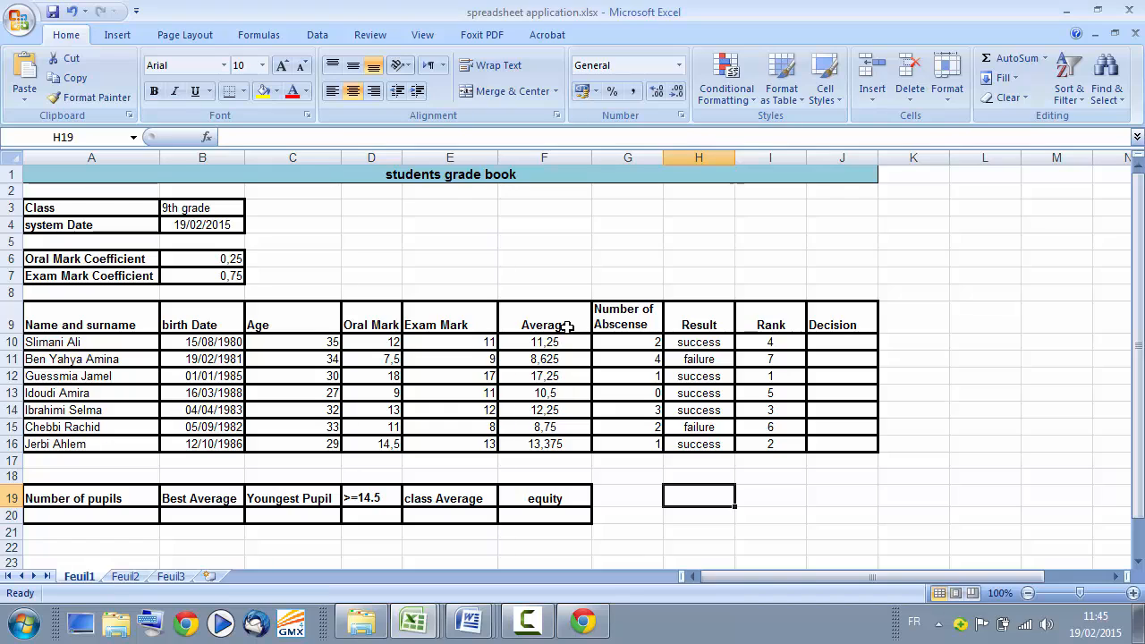
Select the pupil averages F10:F16 and check the condition for red averages in question 8 of 9B4.doc in Word
left_click_drag(565, 342, 572, 443)
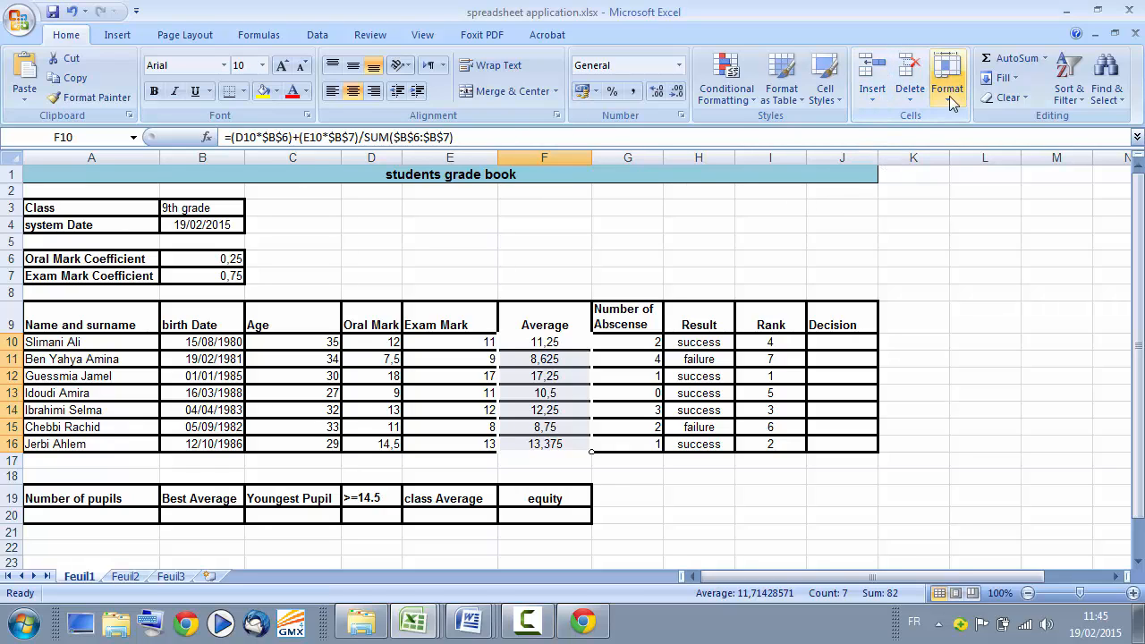
left_click(727, 93)
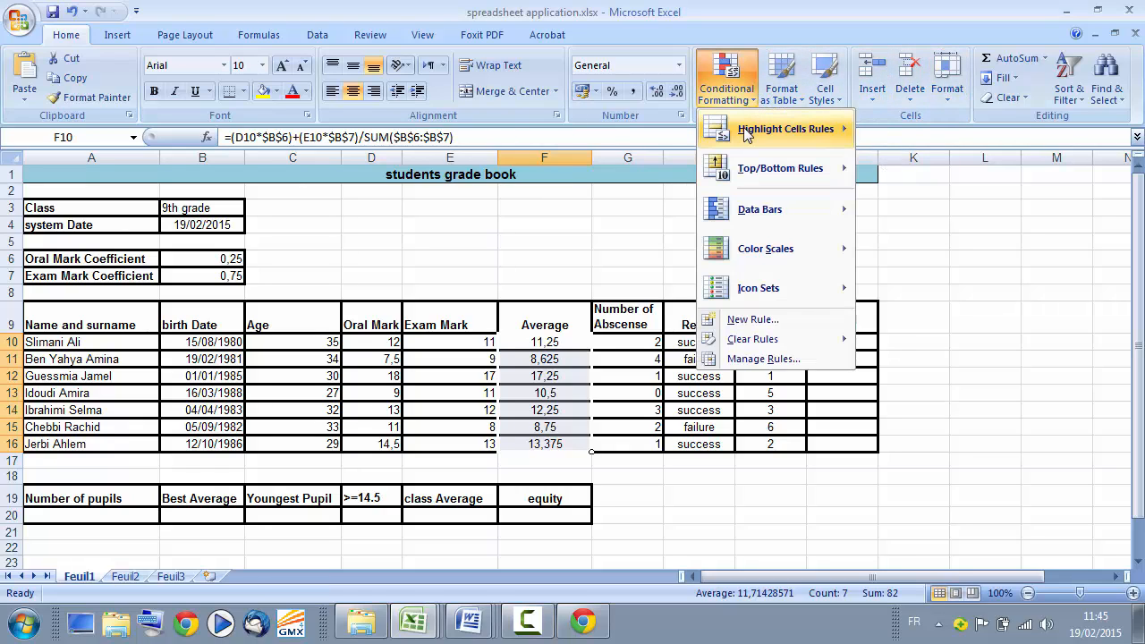
mouse_move(745, 132)
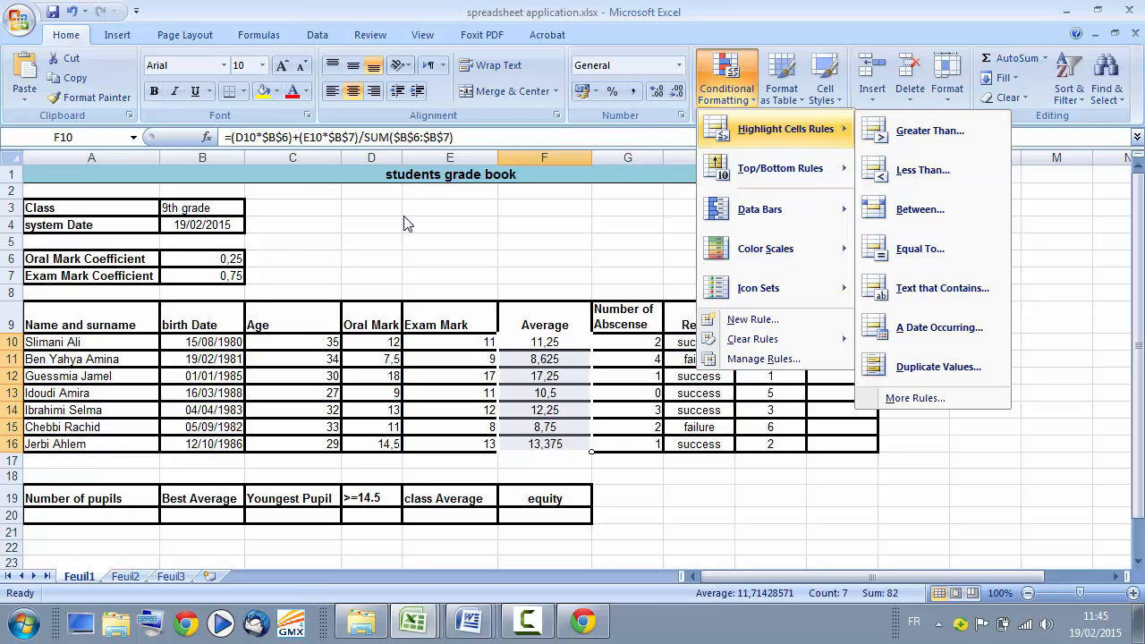
left_click(489, 238)
left_click(469, 622)
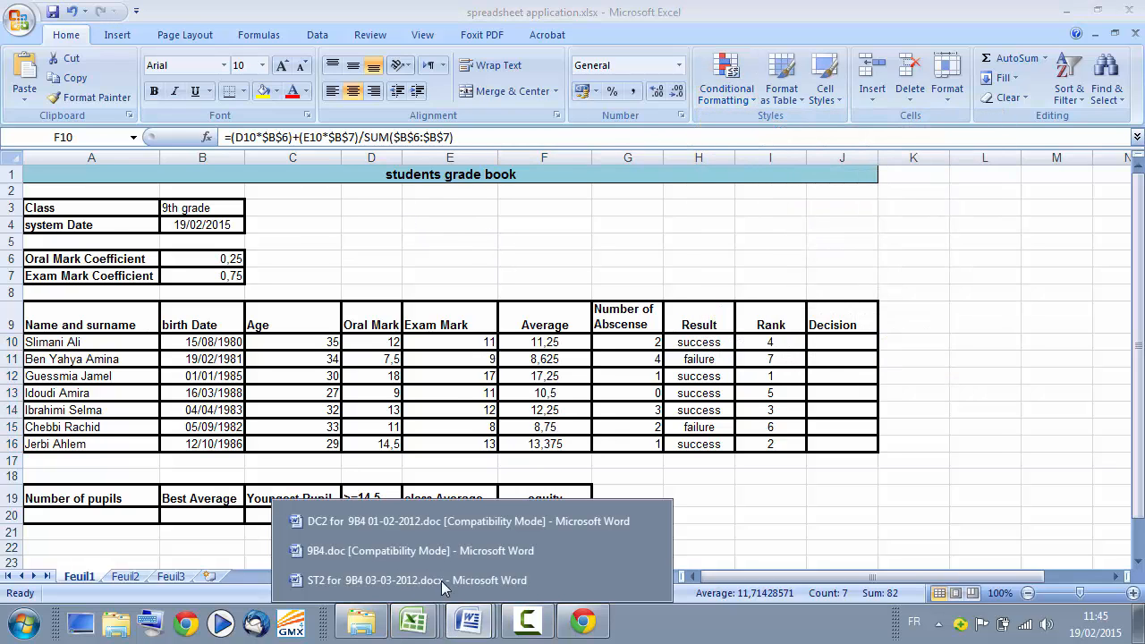
left_click(416, 556)
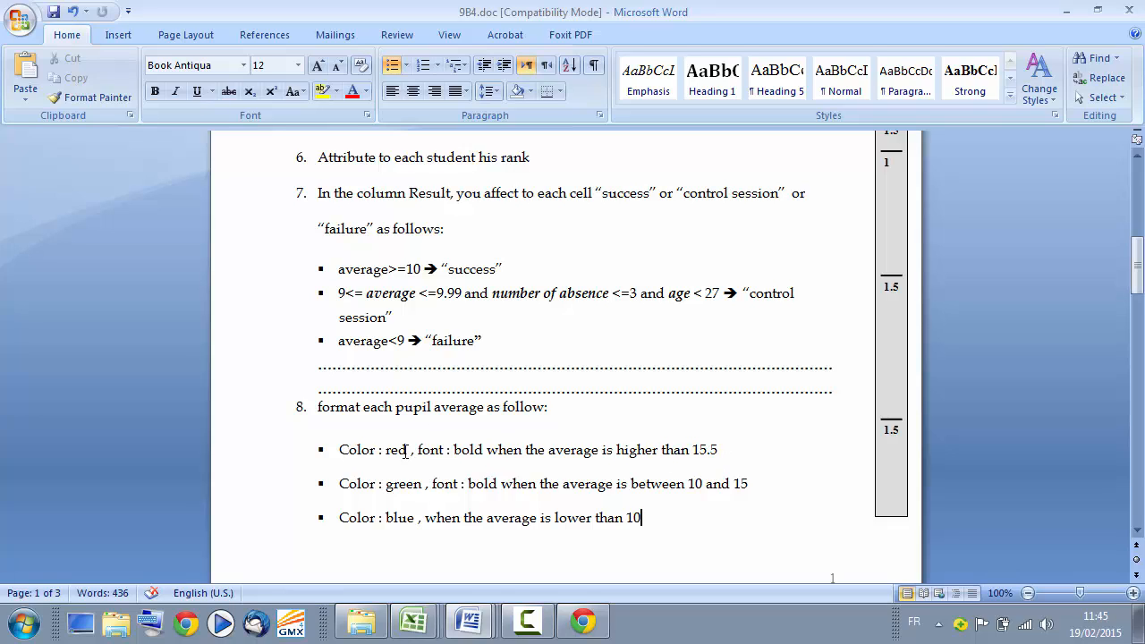
left_click(1065, 10)
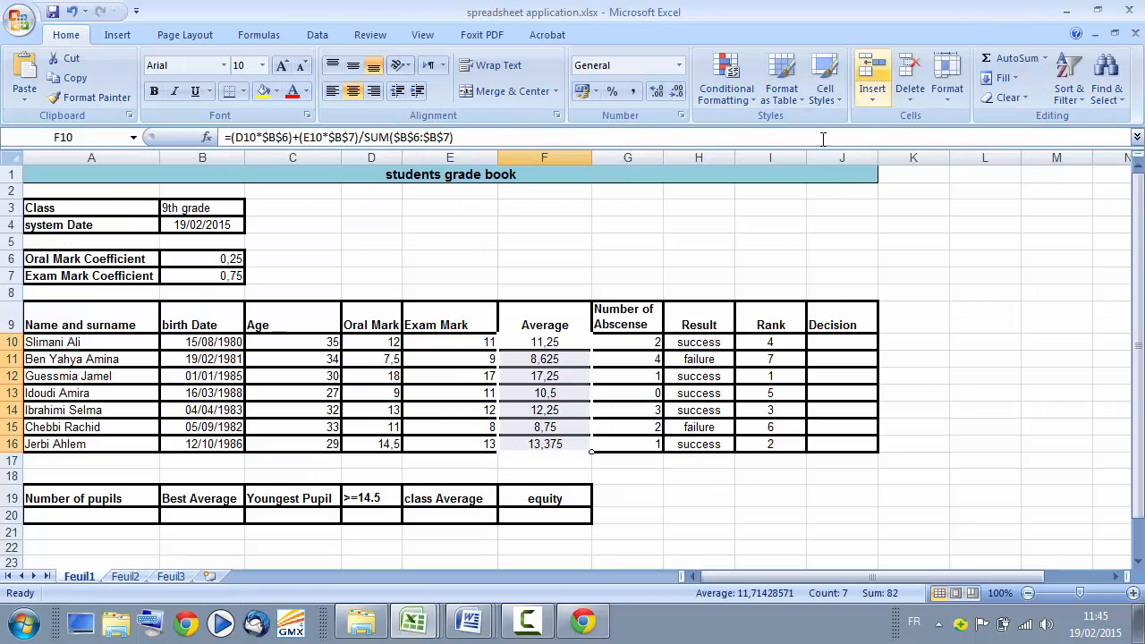
Add a Greater Than highlight rule to F10:F16 with the threshold 15.5 and Light Red Fill with Dark Red Text
left_click(951, 98)
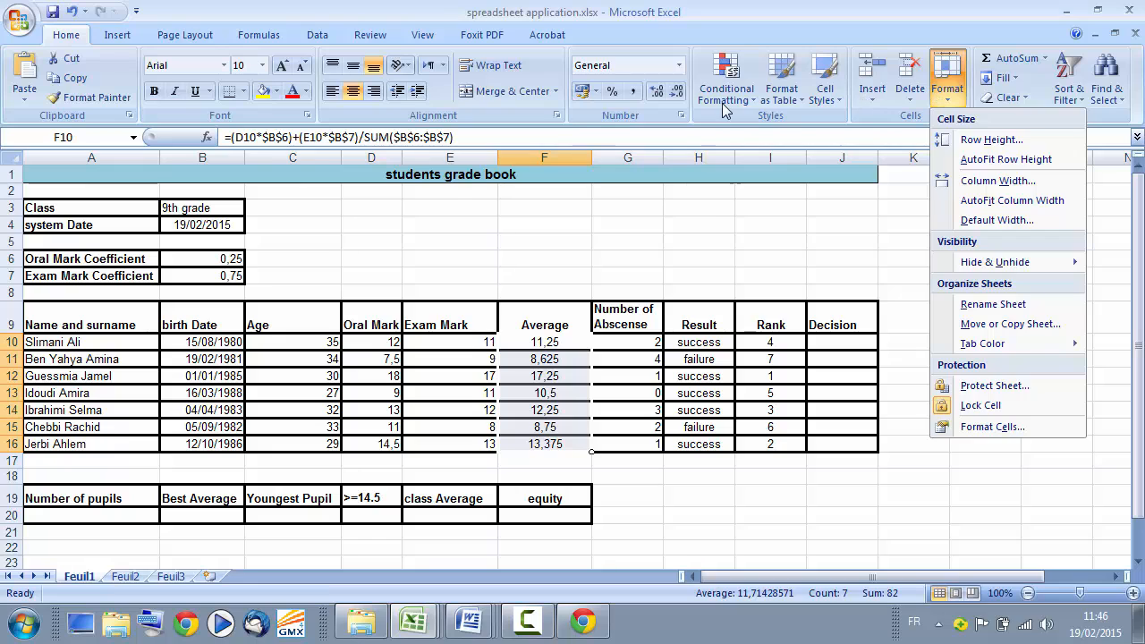
left_click(726, 101)
left_click(979, 125)
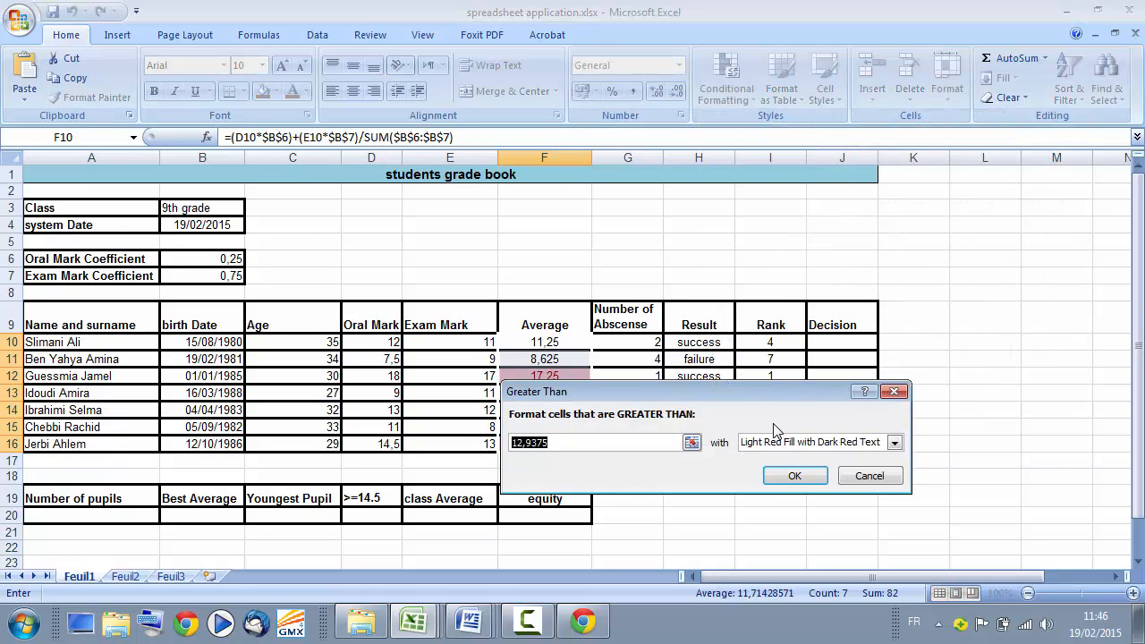
key("BackSpace")
type("15.5")
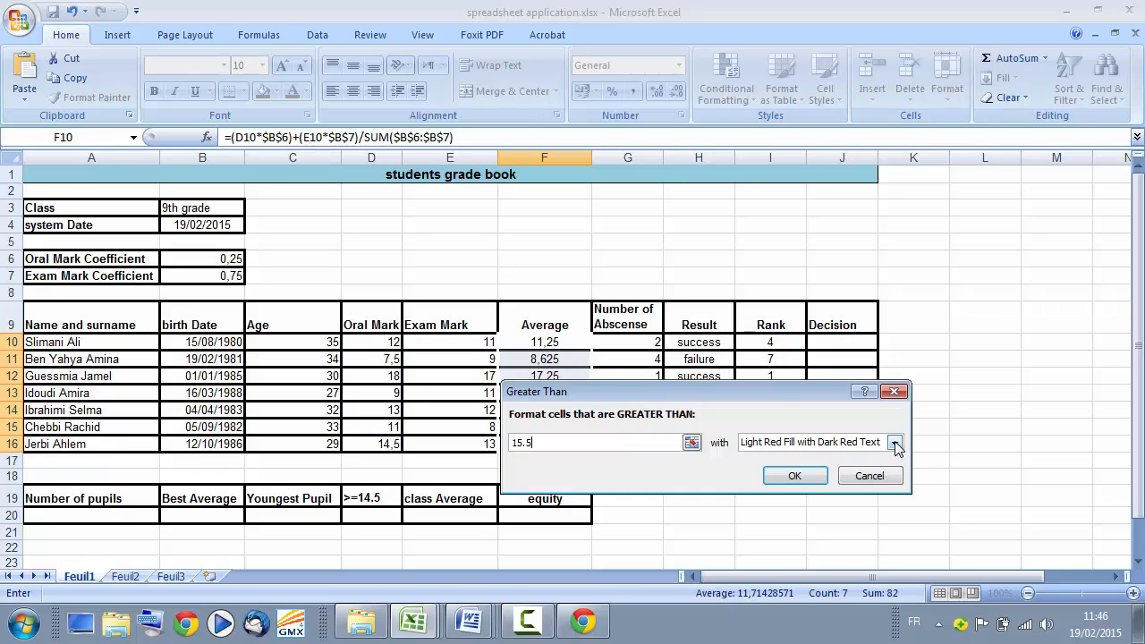
left_click(815, 475)
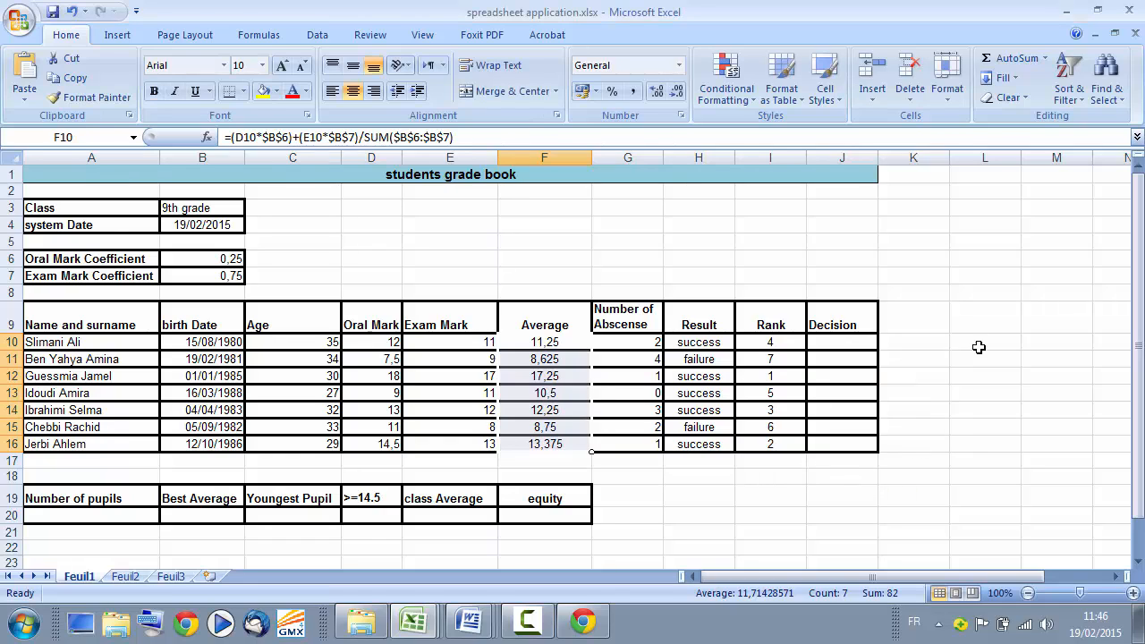
Check the average range for green formatting in question 8 of 9B4.doc in Word and return to the workbook
left_click(749, 93)
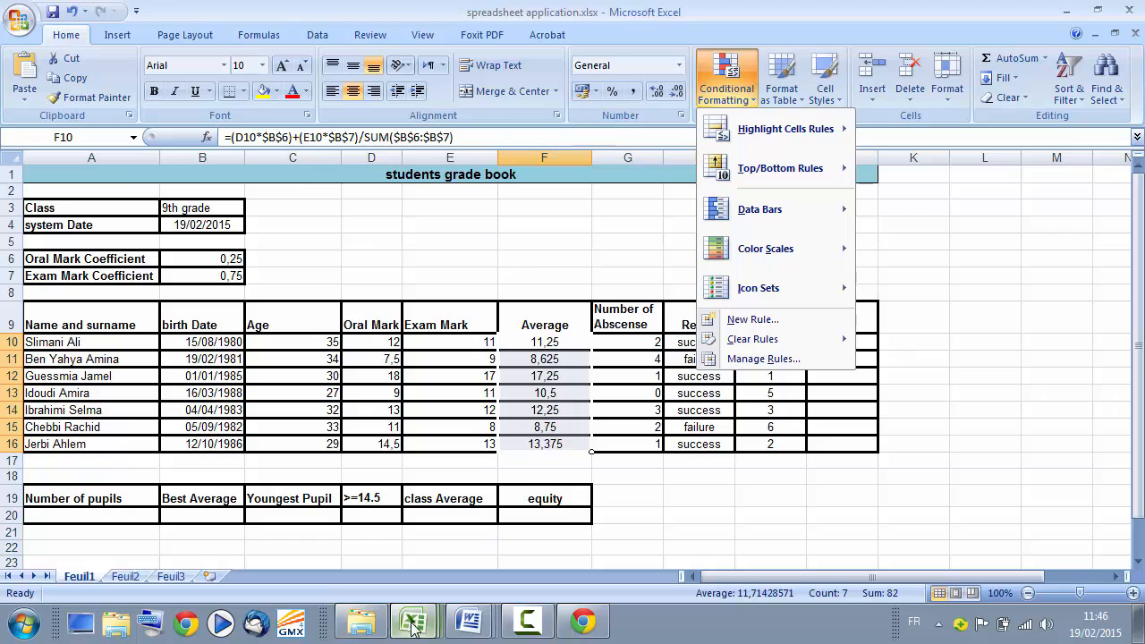
left_click(468, 622)
left_click(467, 552)
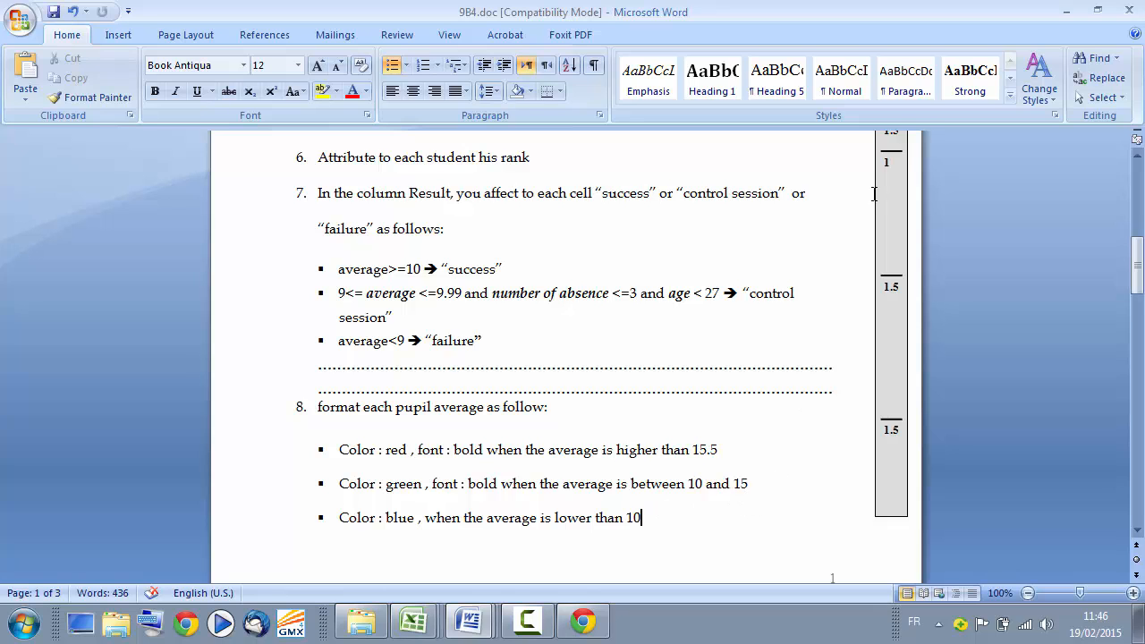
left_click(1065, 11)
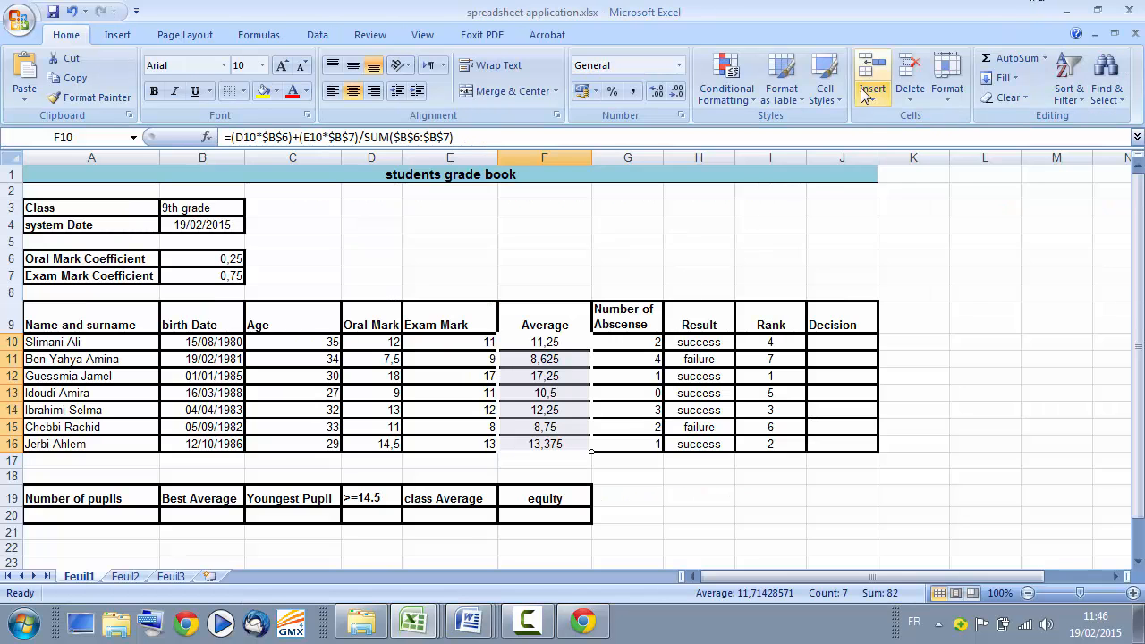
Add a Between highlight rule to F10:F16 for values from 10 to 15 with Green Fill with Dark Green Text
left_click(750, 98)
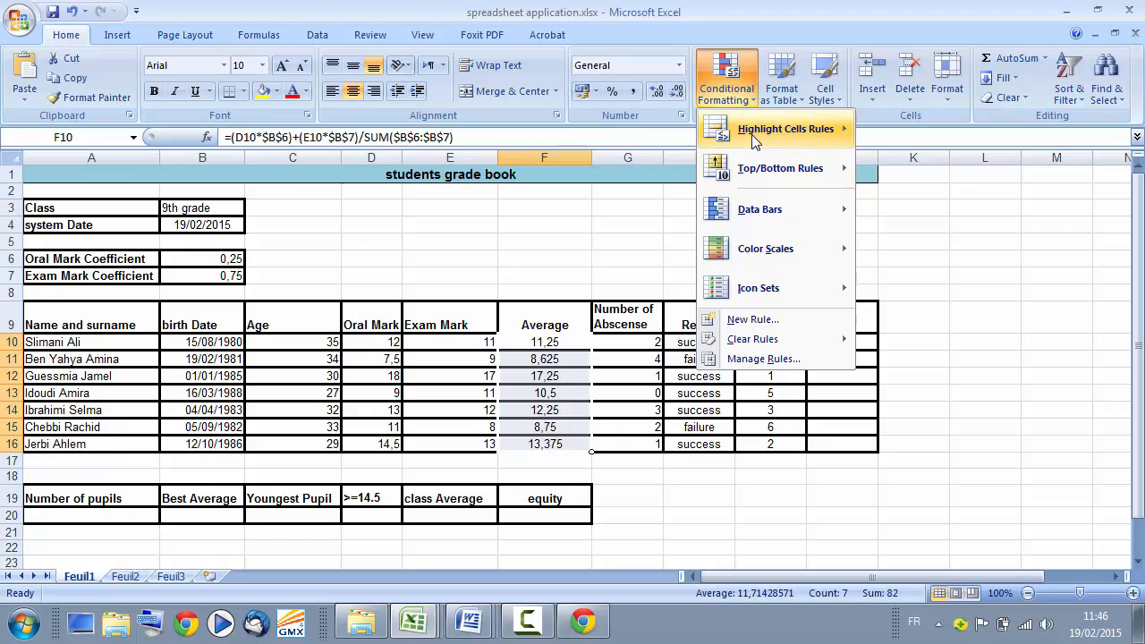
mouse_move(756, 134)
left_click(931, 214)
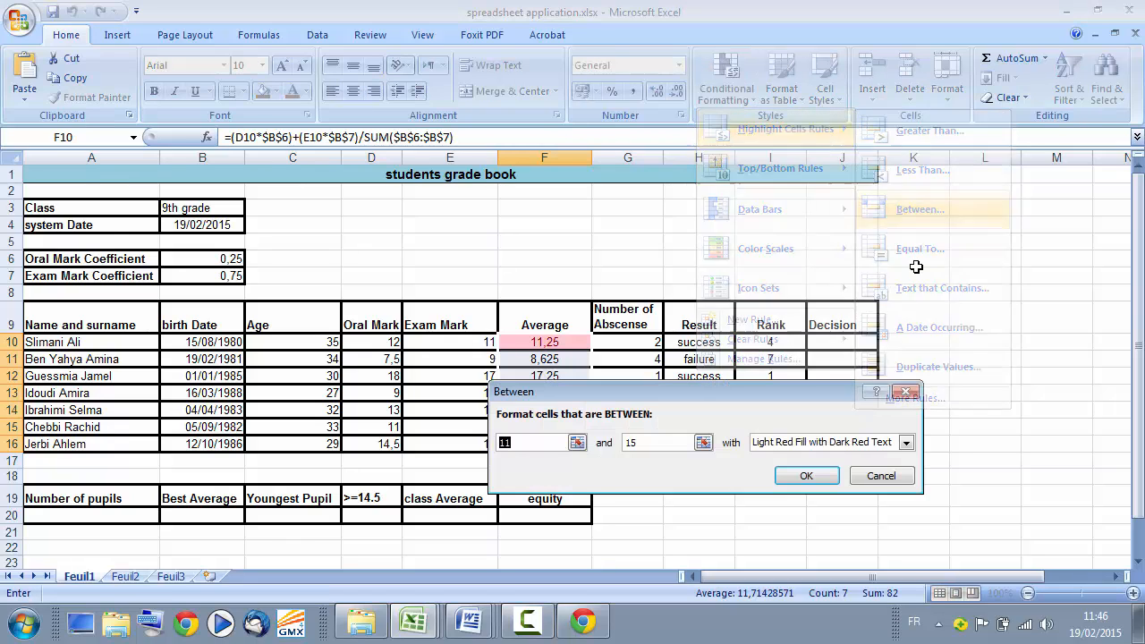
left_click(524, 442)
key("BackSpace")
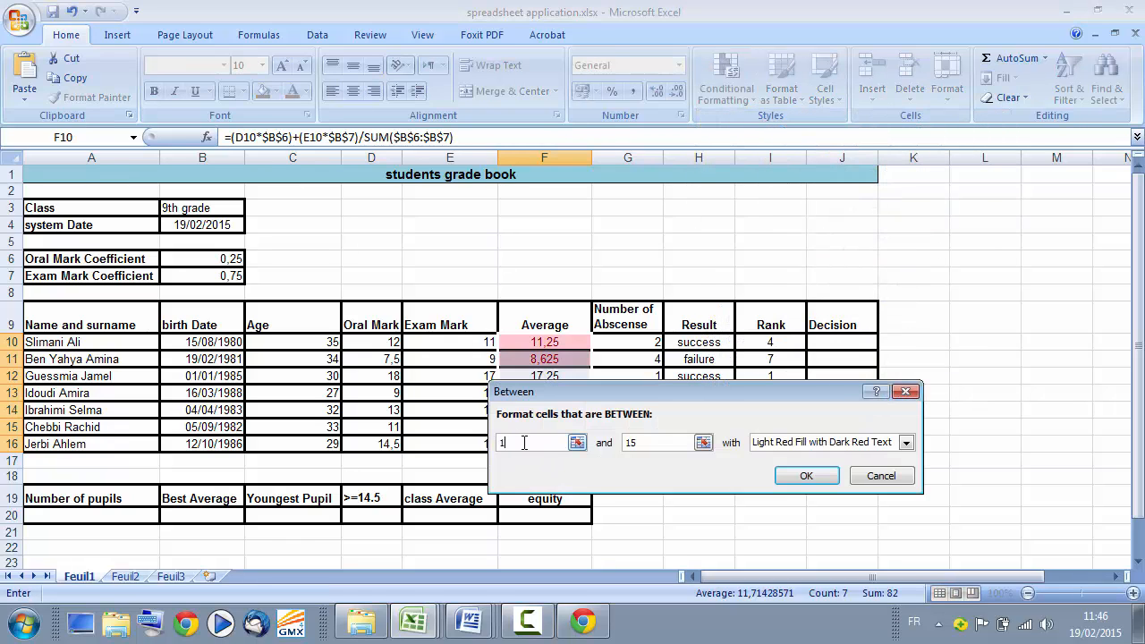
type("0")
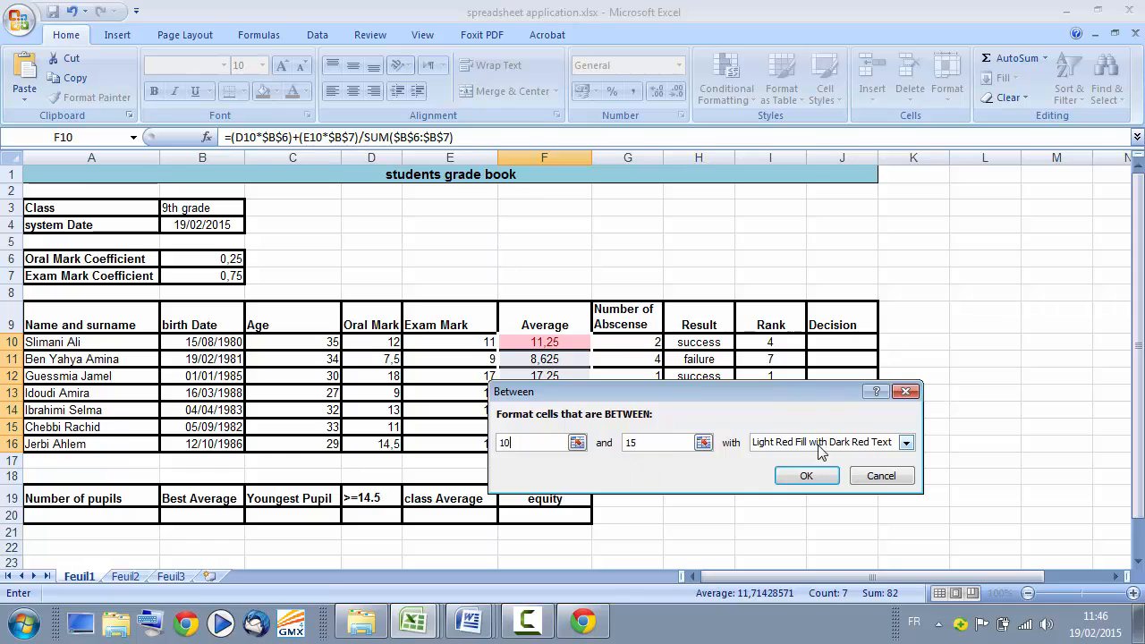
left_click(905, 442)
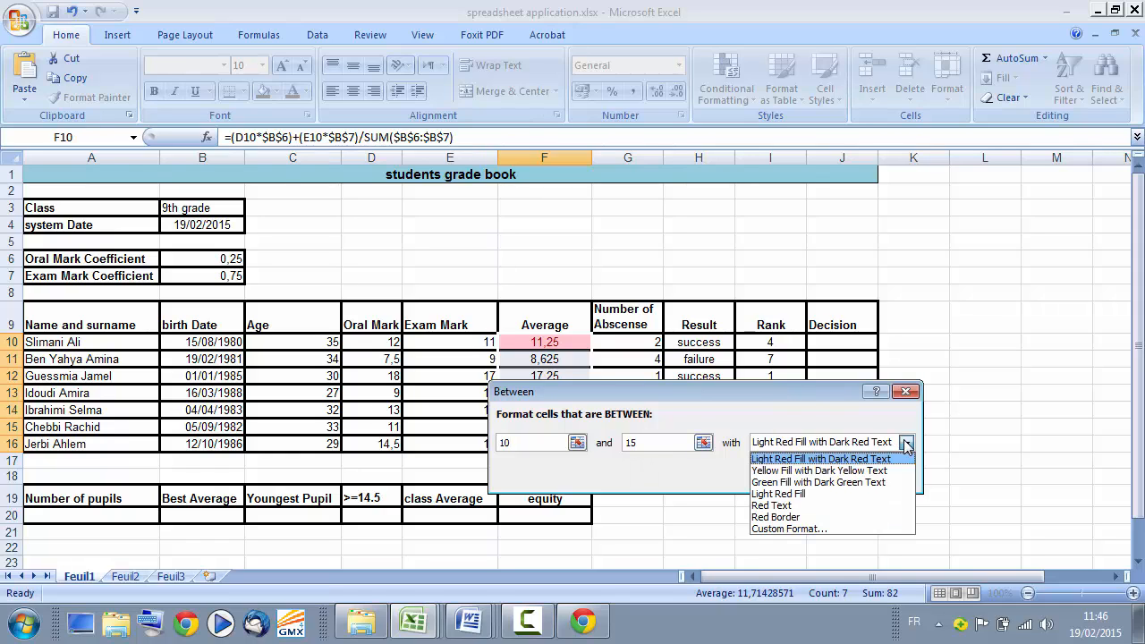
left_click(777, 483)
left_click(805, 475)
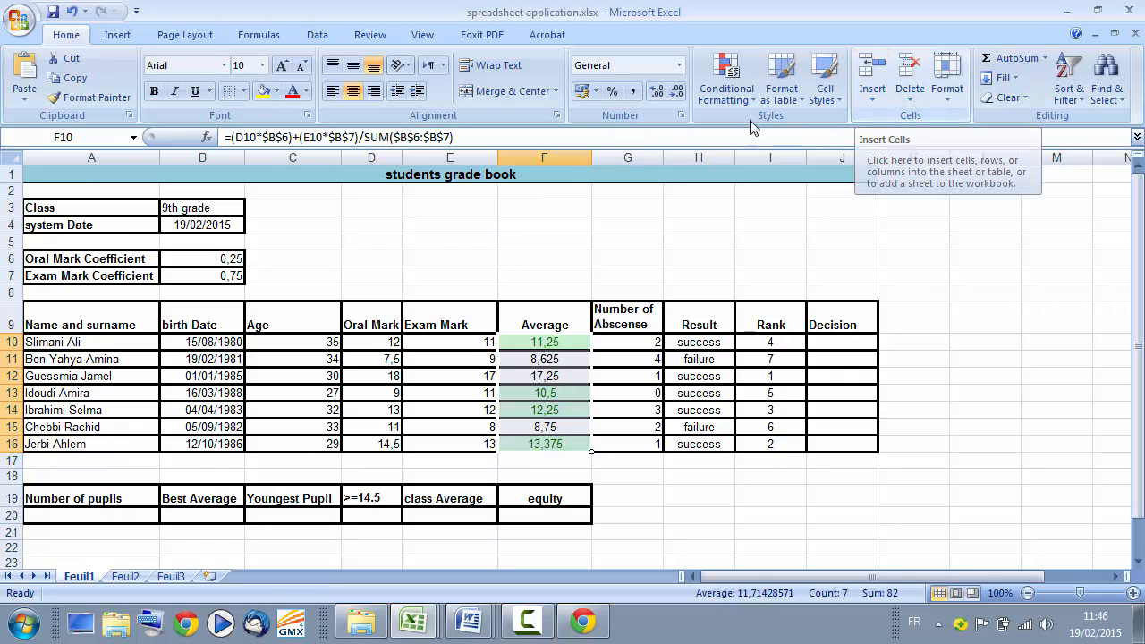
Check the condition for blue averages in question 8 of 9B4.doc in Word and return to the workbook
left_click(460, 617)
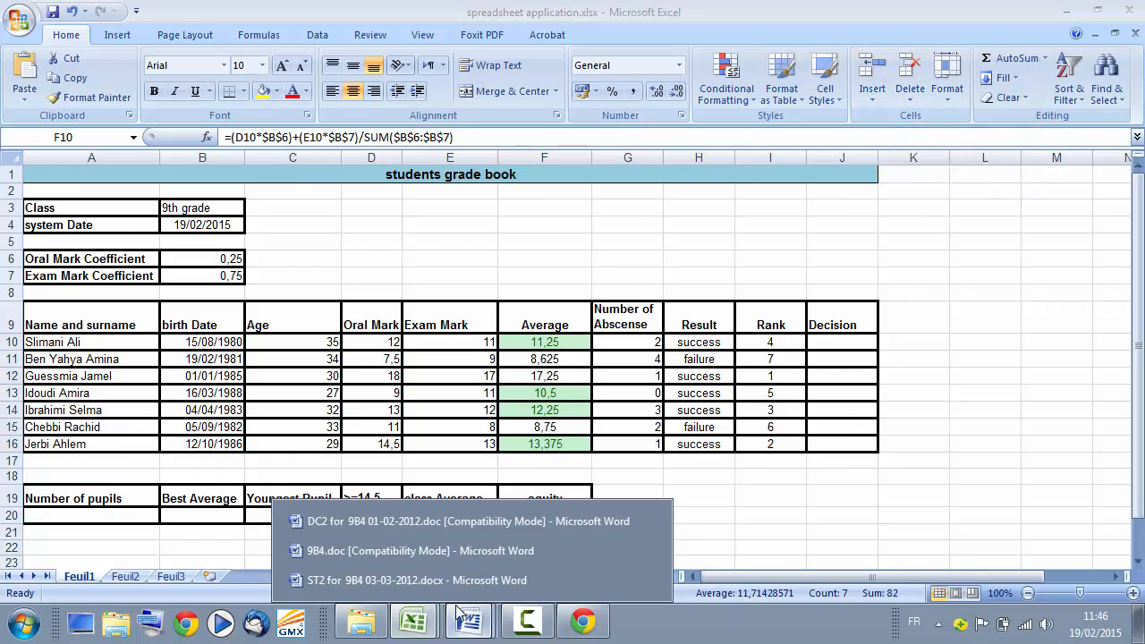
left_click(447, 552)
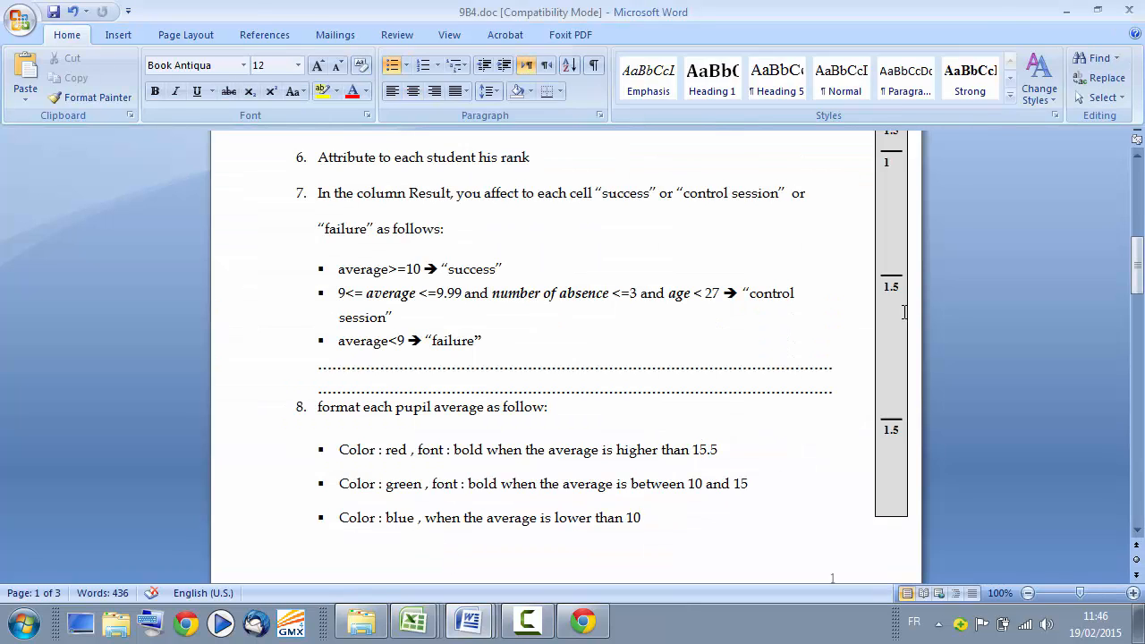
left_click(1065, 9)
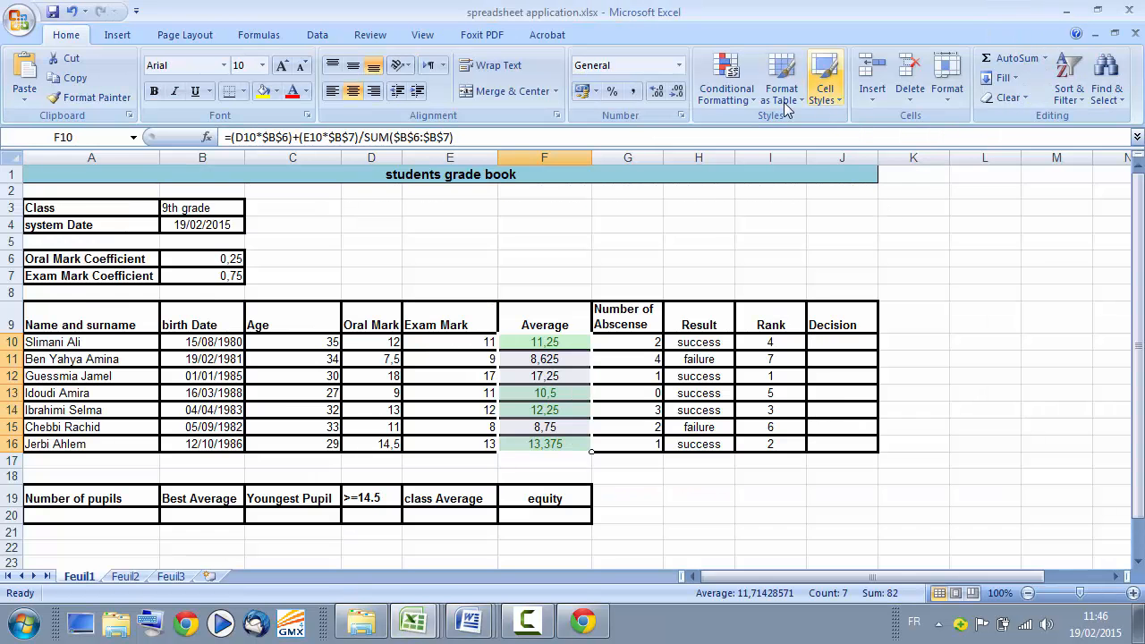
Add a Less Than highlight rule to F10:F16 with the threshold 10 and a custom format using a dark blue font colour
left_click(737, 103)
mouse_move(753, 139)
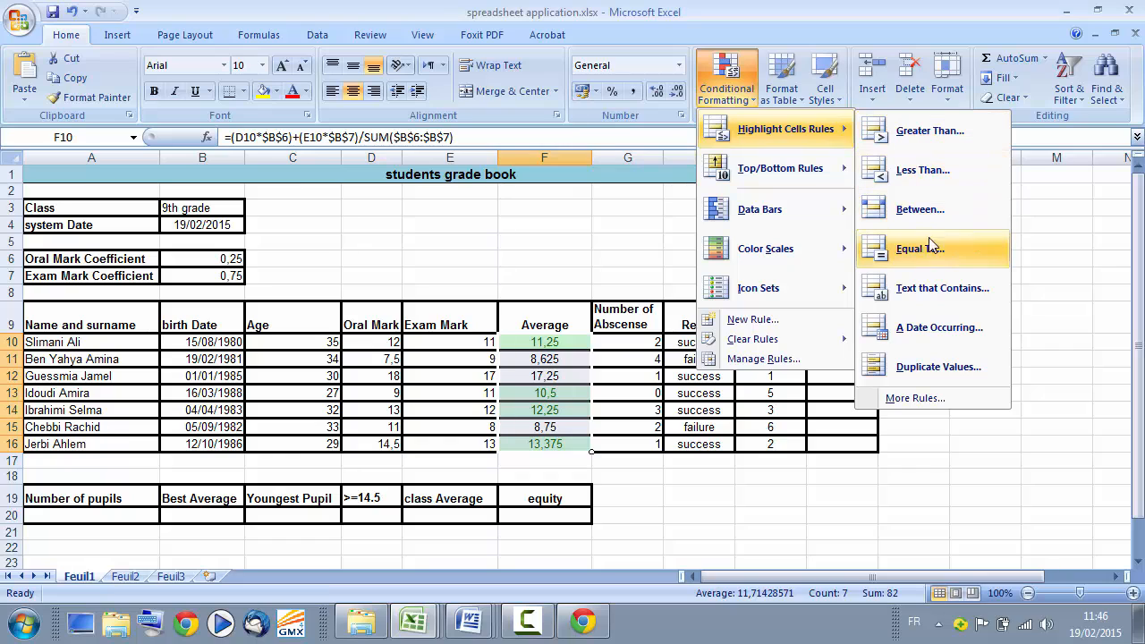
left_click(926, 171)
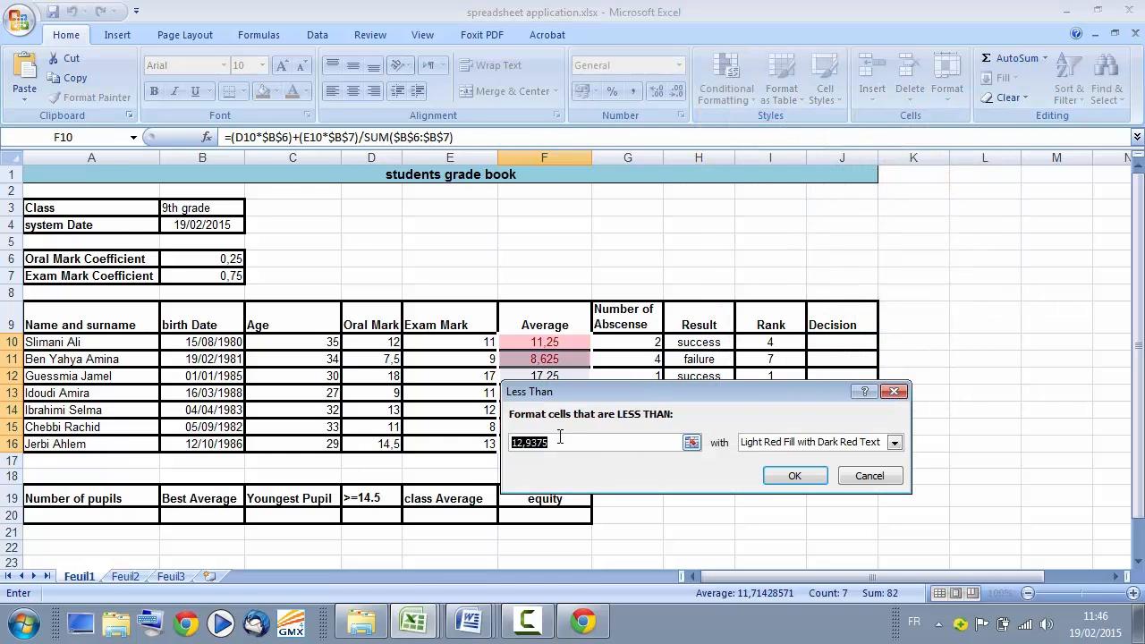
key("BackSpace")
type("10")
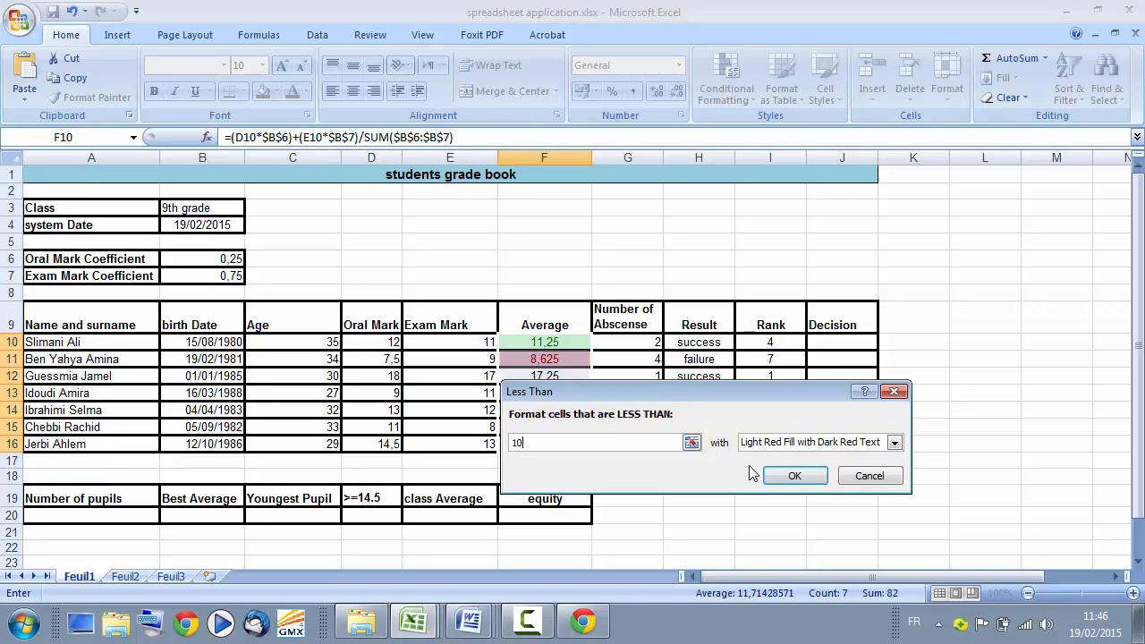
left_click(895, 442)
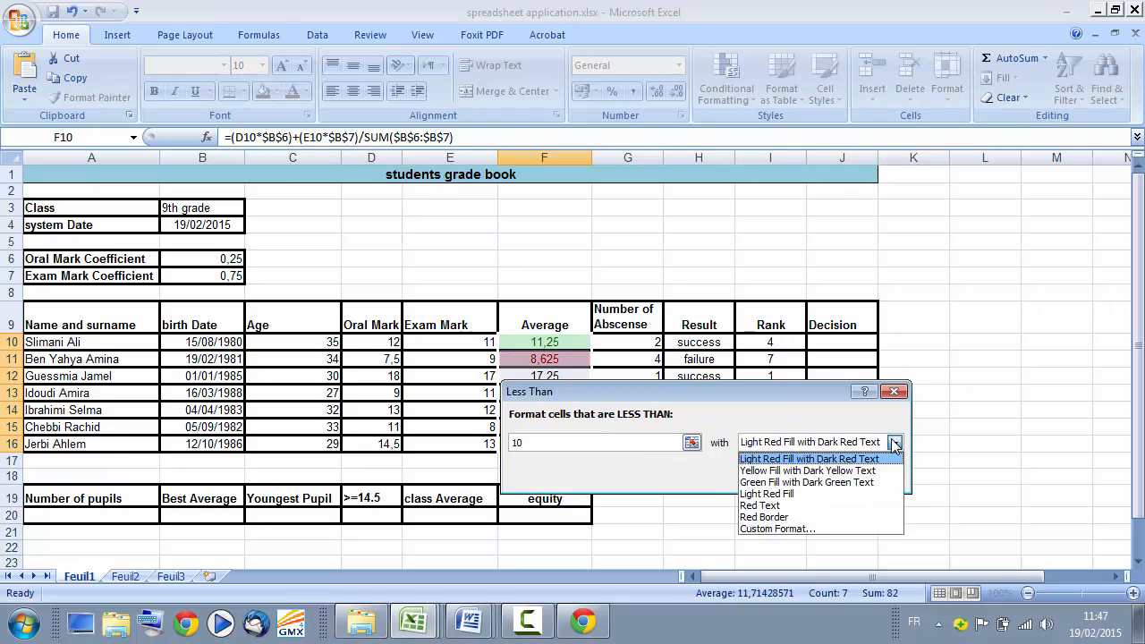
left_click(778, 529)
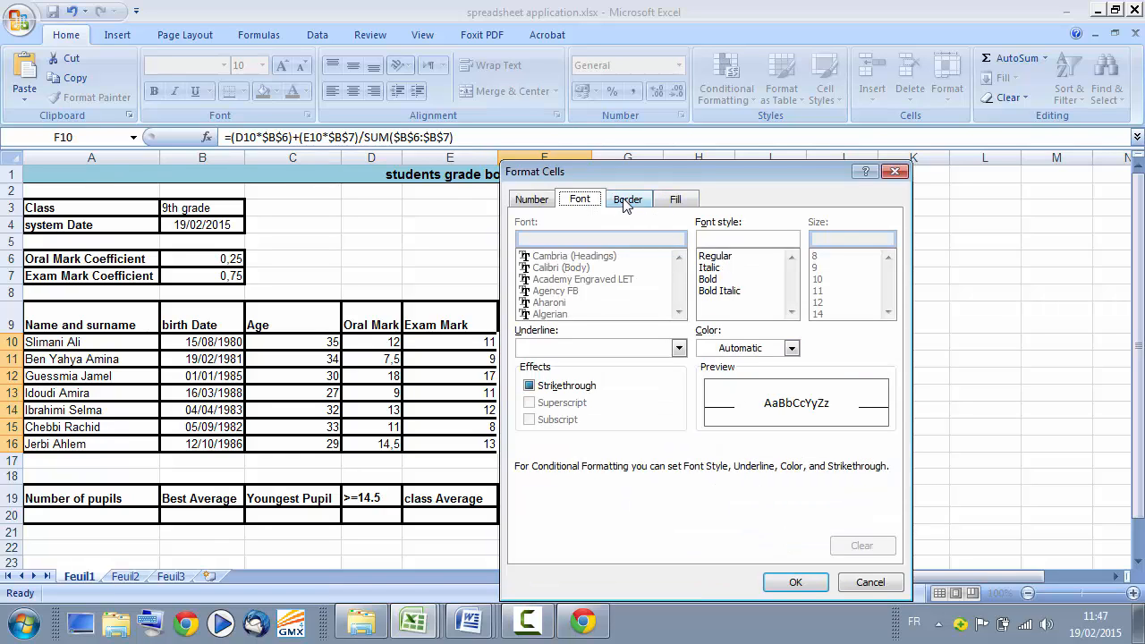
left_click(791, 349)
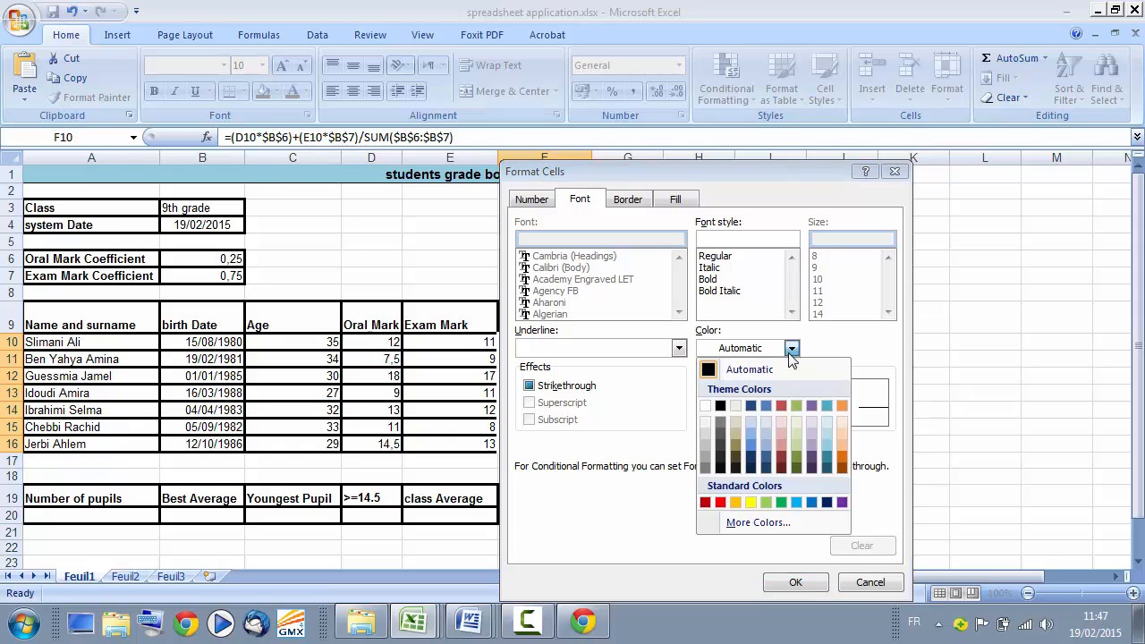
left_click(751, 449)
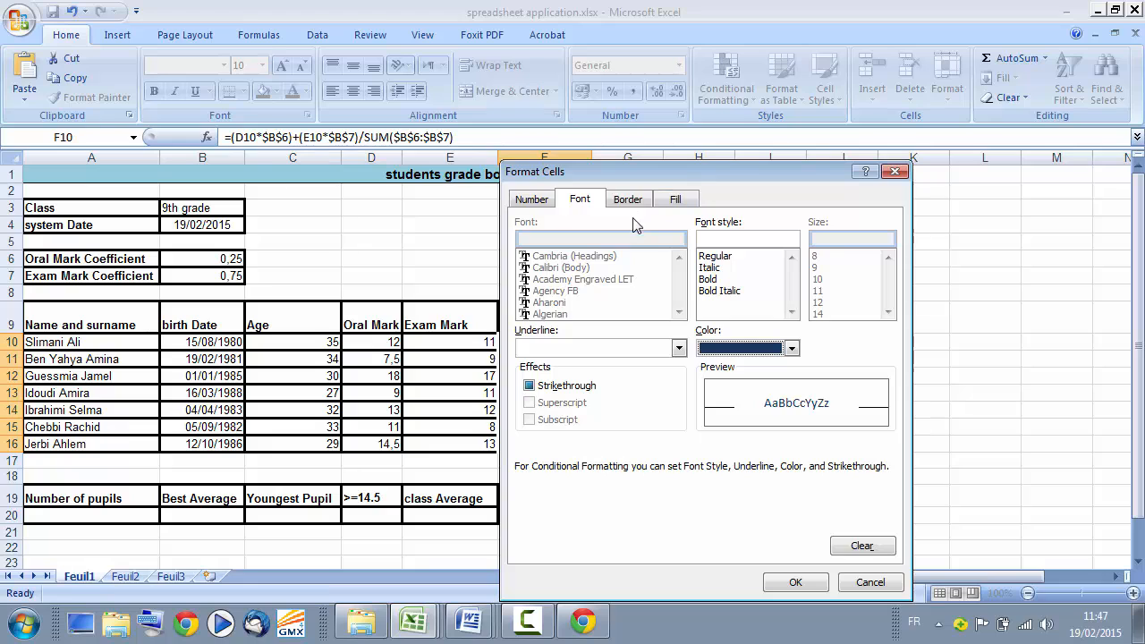
left_click(820, 583)
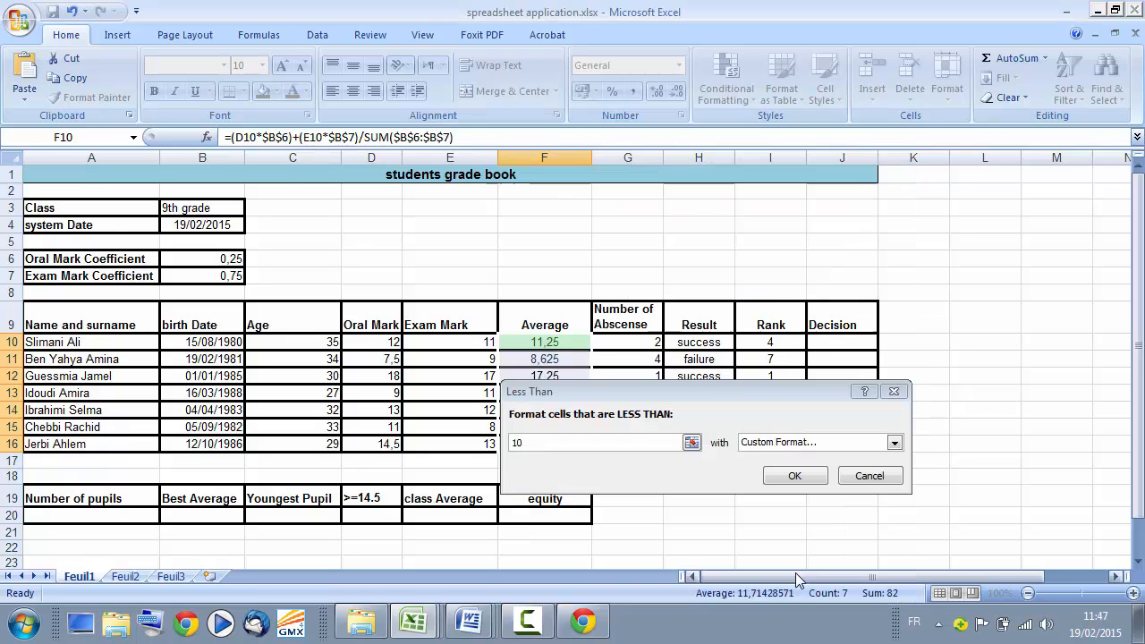
left_click(794, 478)
left_click(809, 498)
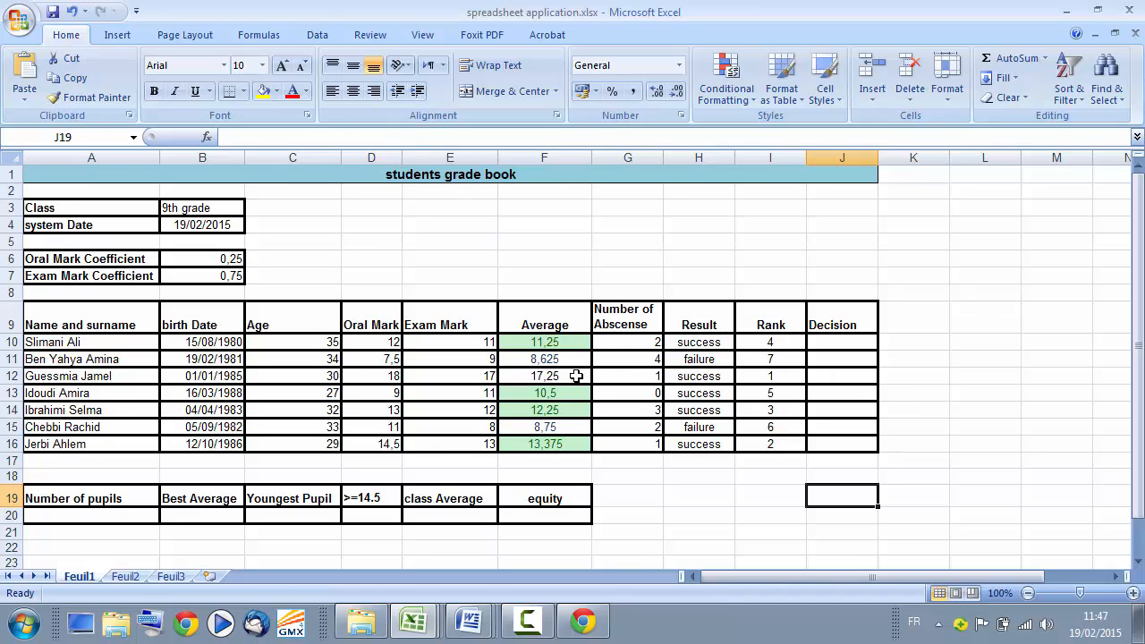
Add a Greater Than highlight rule to F10:F16 with the threshold 15 and Light Red Fill with Dark Red Text
left_click(578, 377)
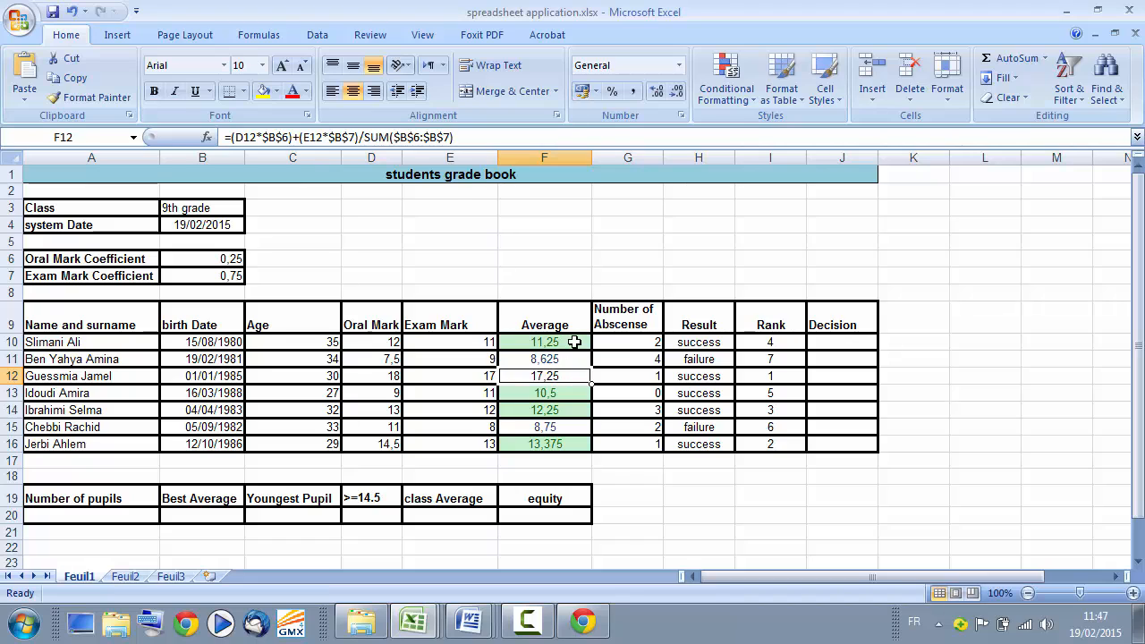
left_click_drag(573, 342, 579, 444)
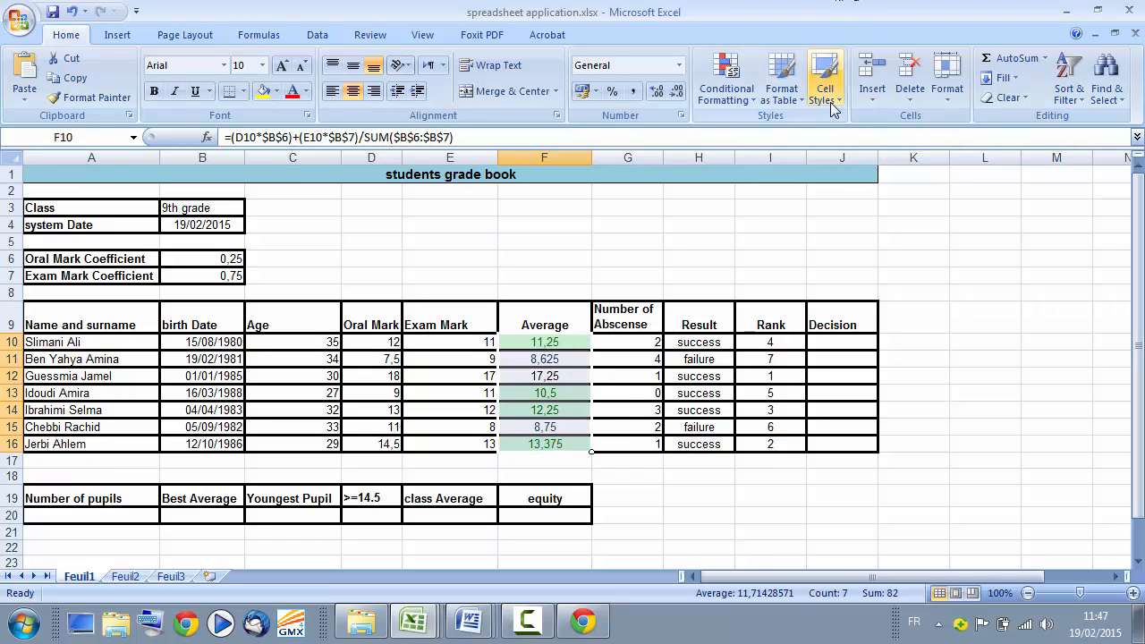
left_click(726, 85)
mouse_move(848, 136)
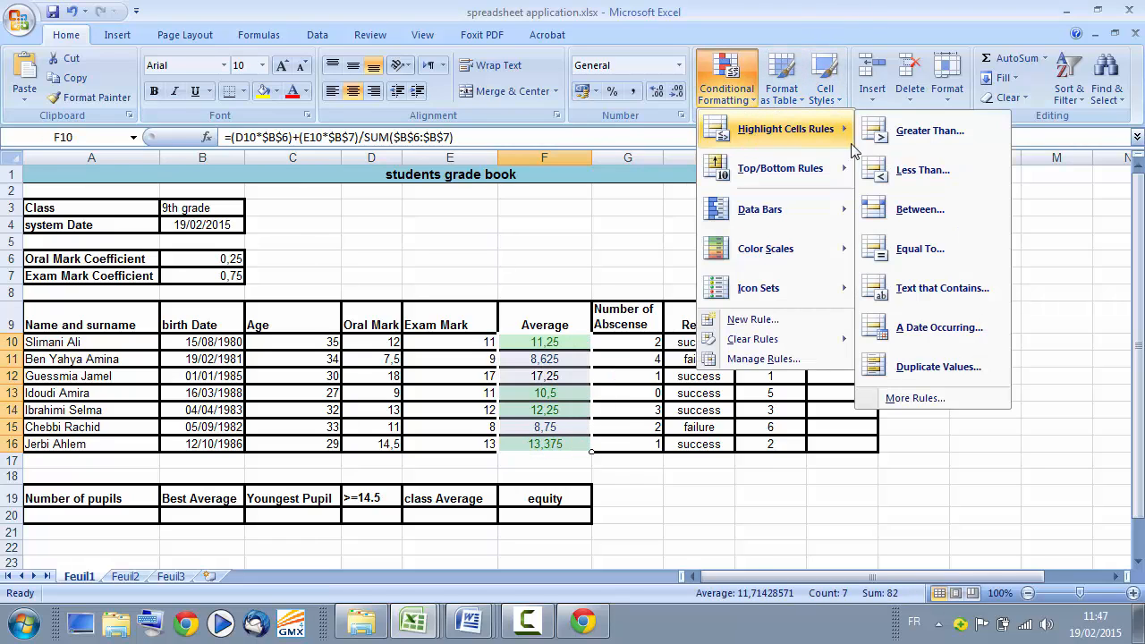
left_click(912, 136)
key("BackSpace")
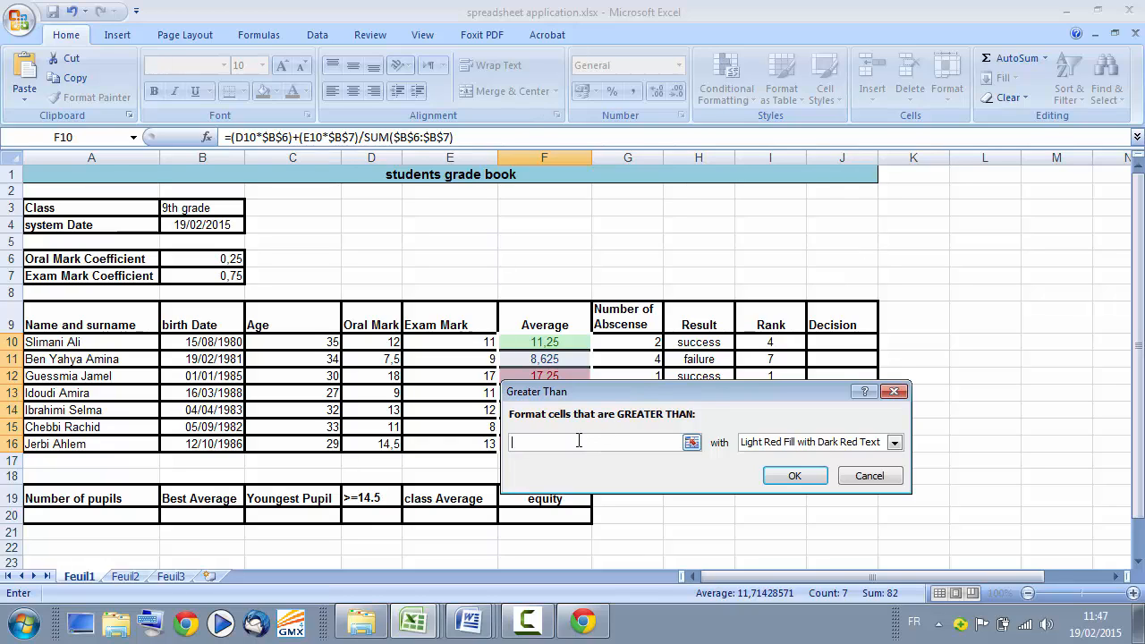
type("15")
left_click(794, 475)
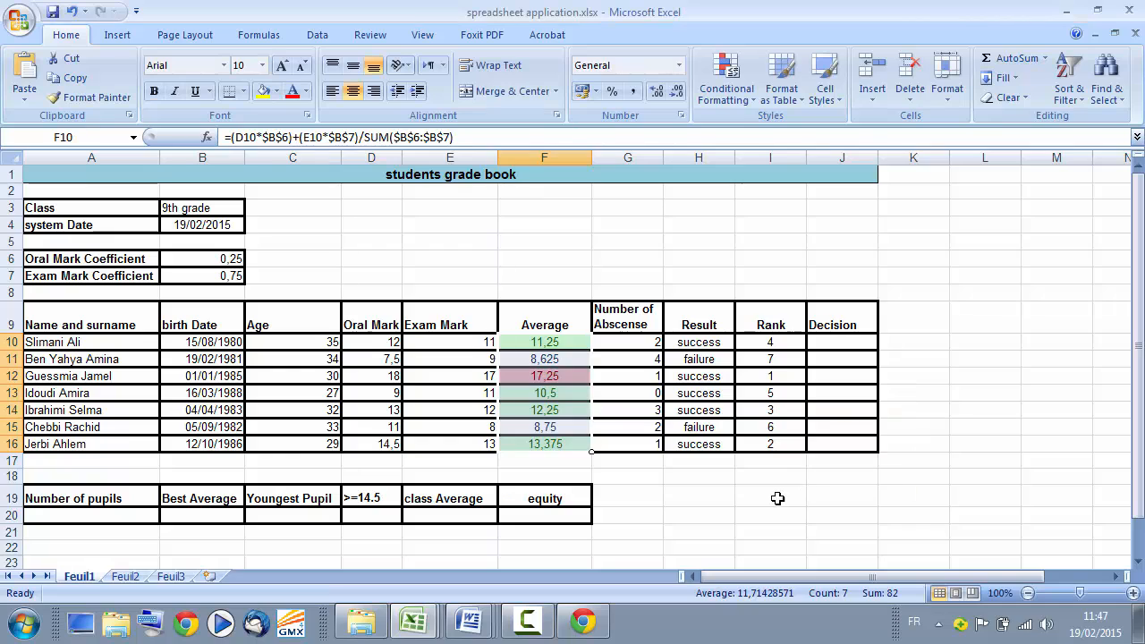
left_click(771, 514)
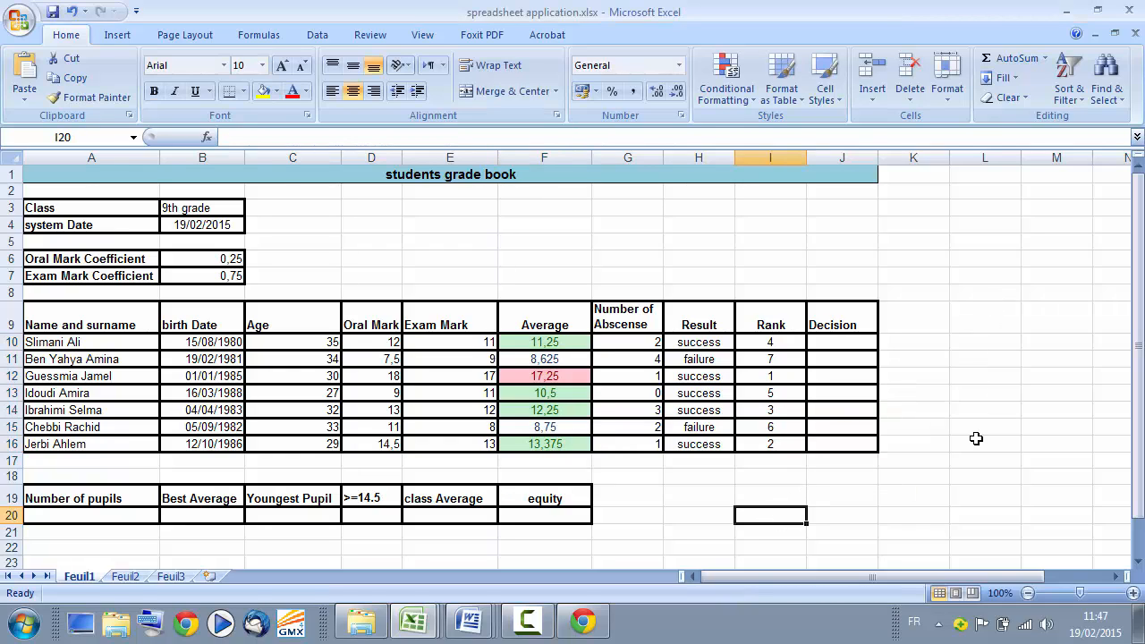
left_click(971, 409)
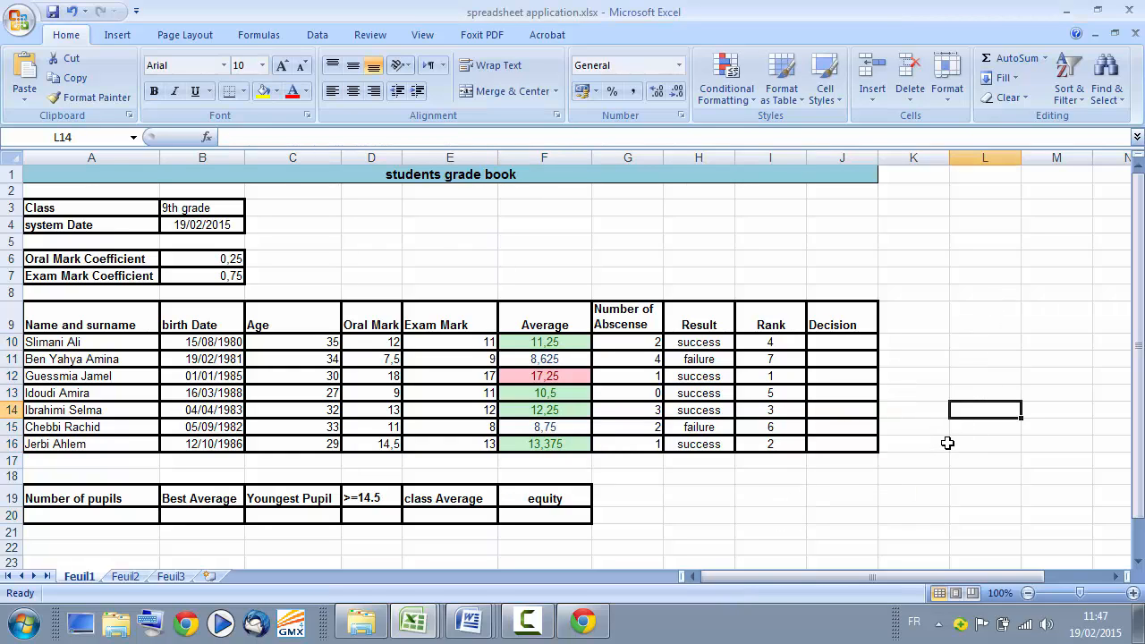
Read the decision criteria in question 9 of 9B4.doc in Word and return to the workbook
left_click(468, 622)
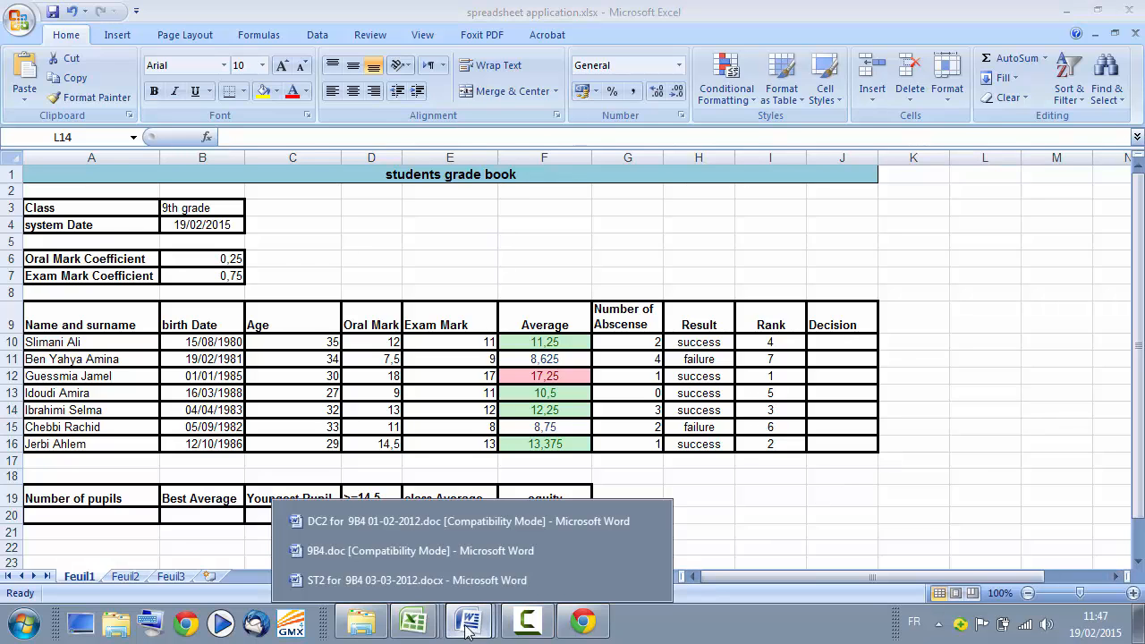
left_click(455, 551)
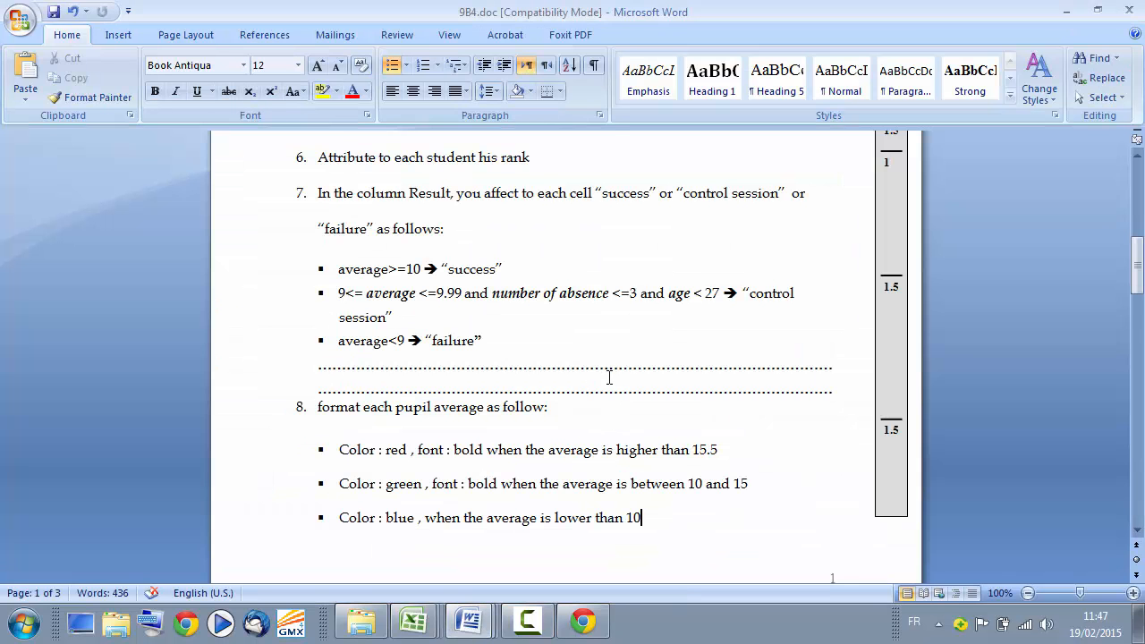
scroll(608, 377, "down", 6)
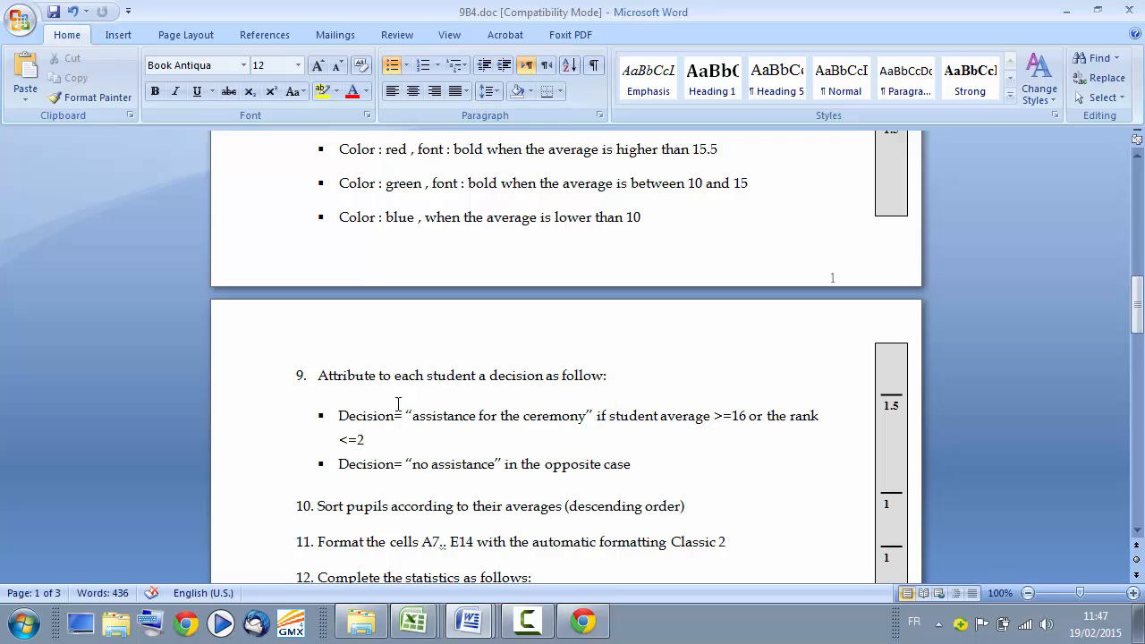
scroll(442, 391, "down", 4)
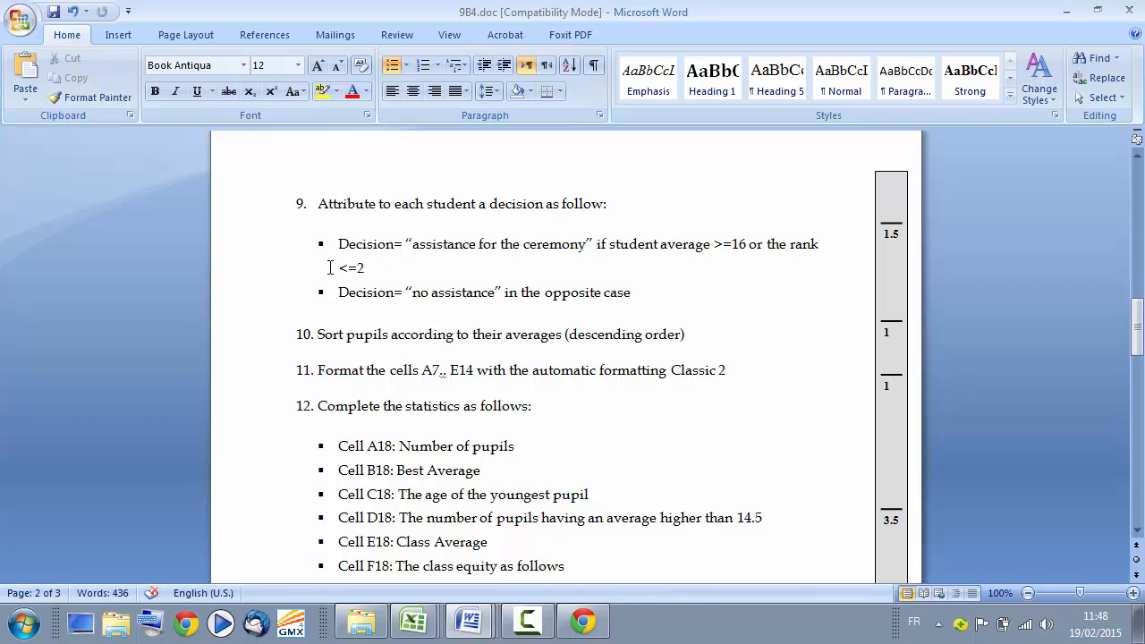
left_click(1070, 12)
Insert an IF function in J10, the first Decision cell, and move its arguments dialog clear of the first pupil row
left_click(822, 343)
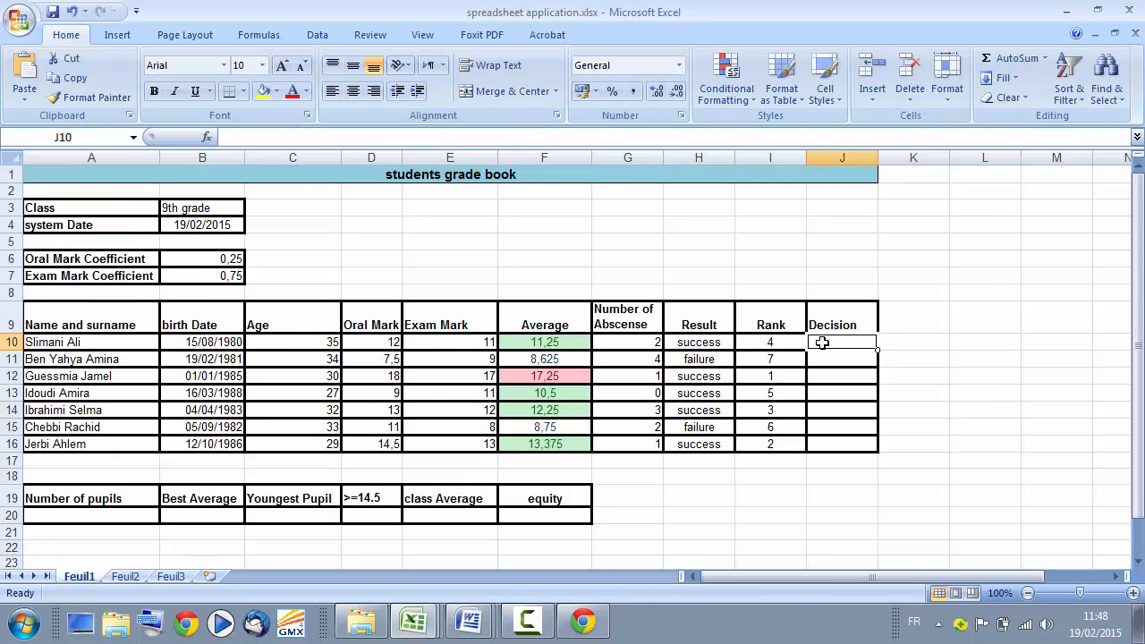
left_click(206, 137)
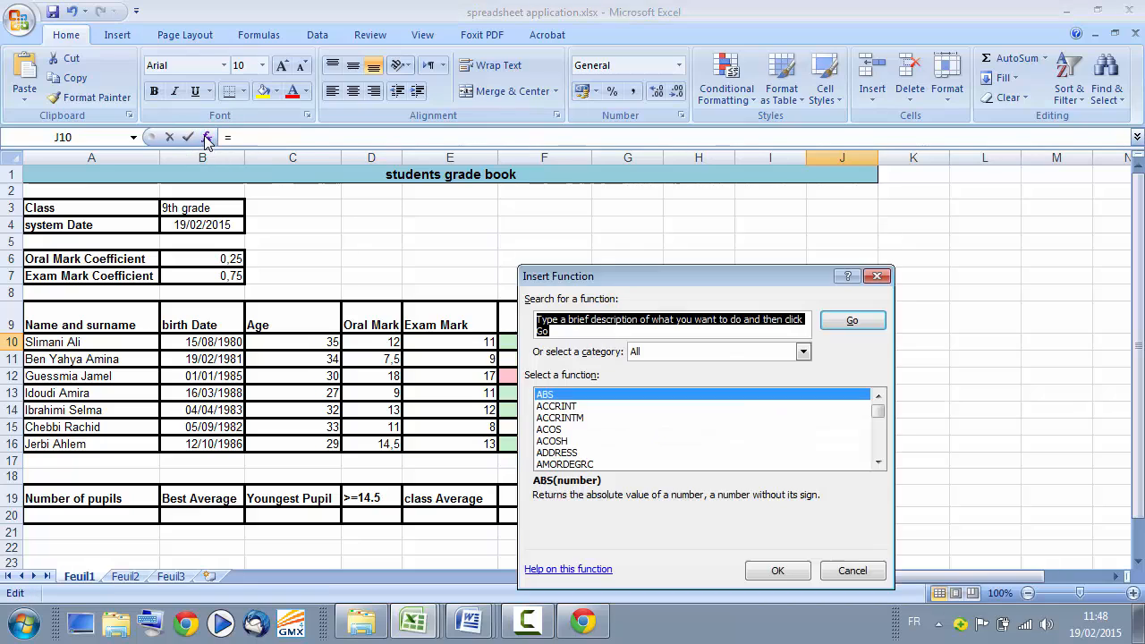
left_click(802, 352)
left_click(662, 362)
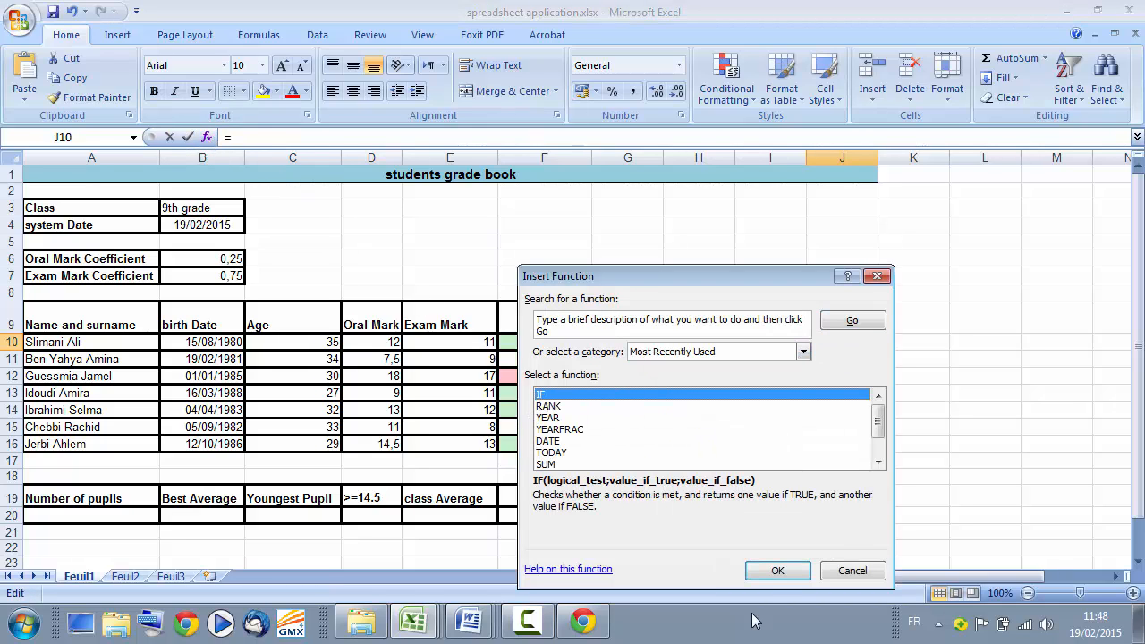
left_click(775, 571)
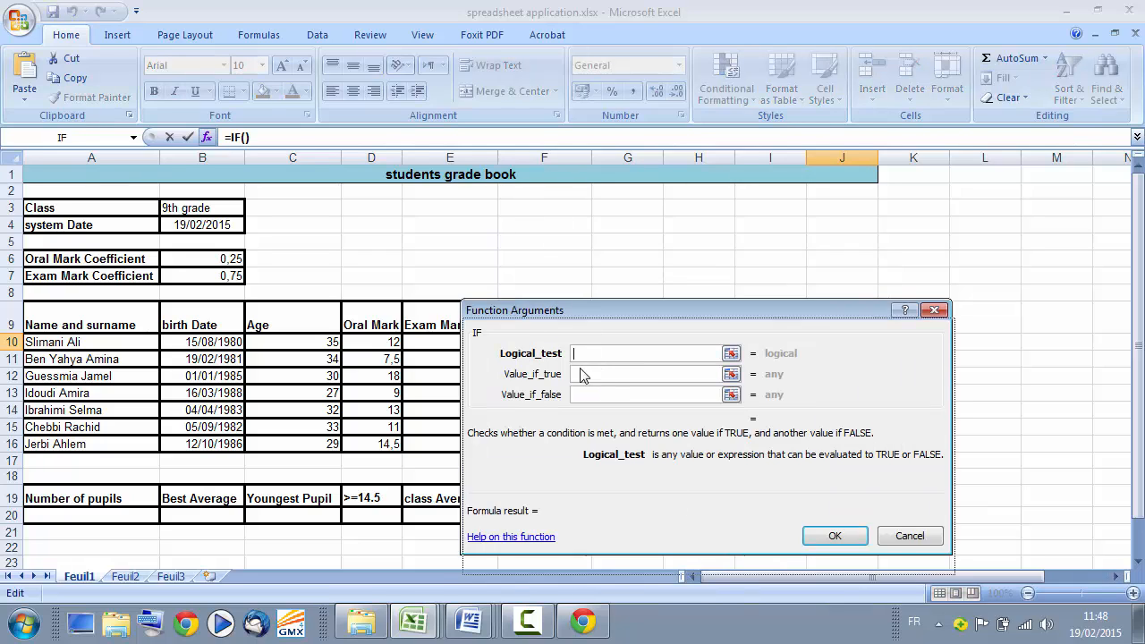
left_click_drag(596, 313, 547, 430)
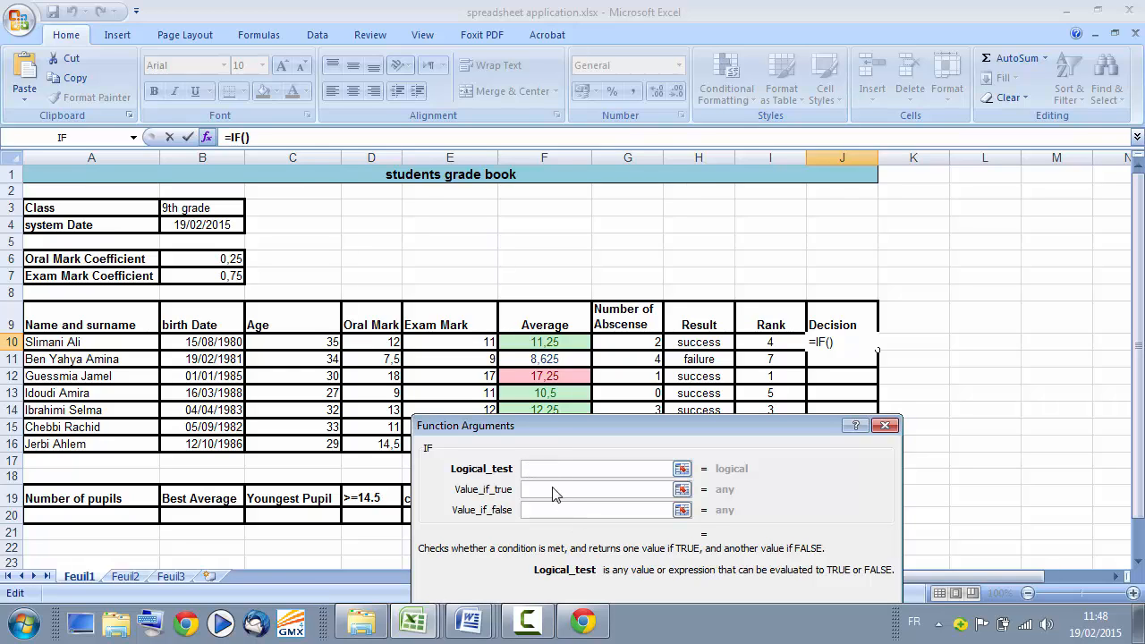
Check how the average and rank conditions combine in question 9 of 9B4.doc in Word and return to the workbook
mouse_move(469, 621)
left_click(452, 555)
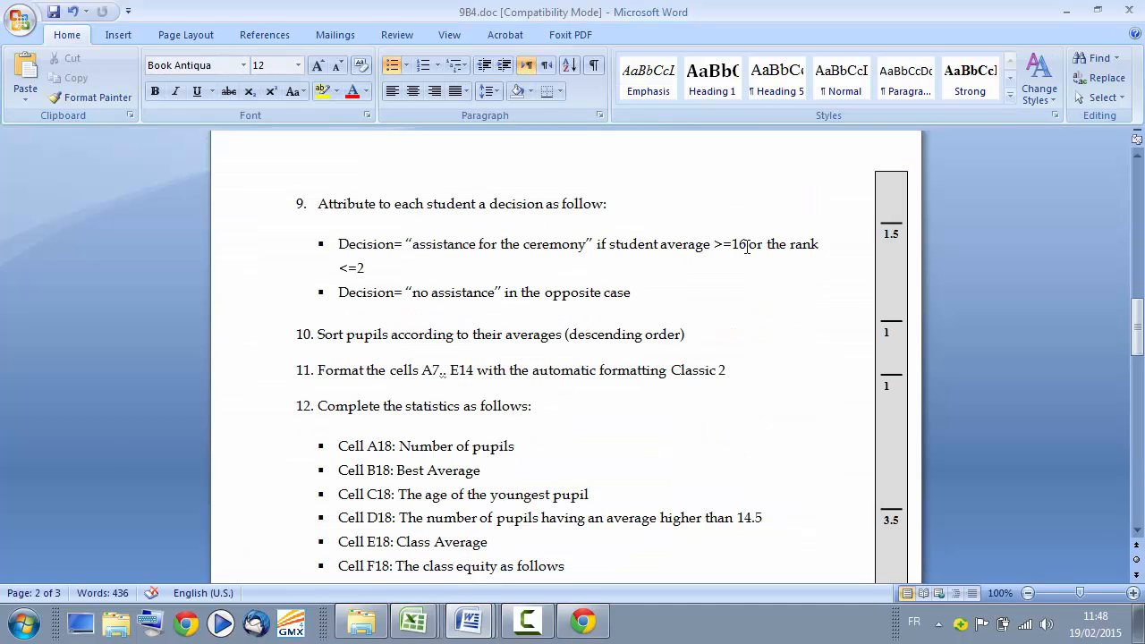
left_click_drag(713, 244, 771, 244)
left_click(742, 286)
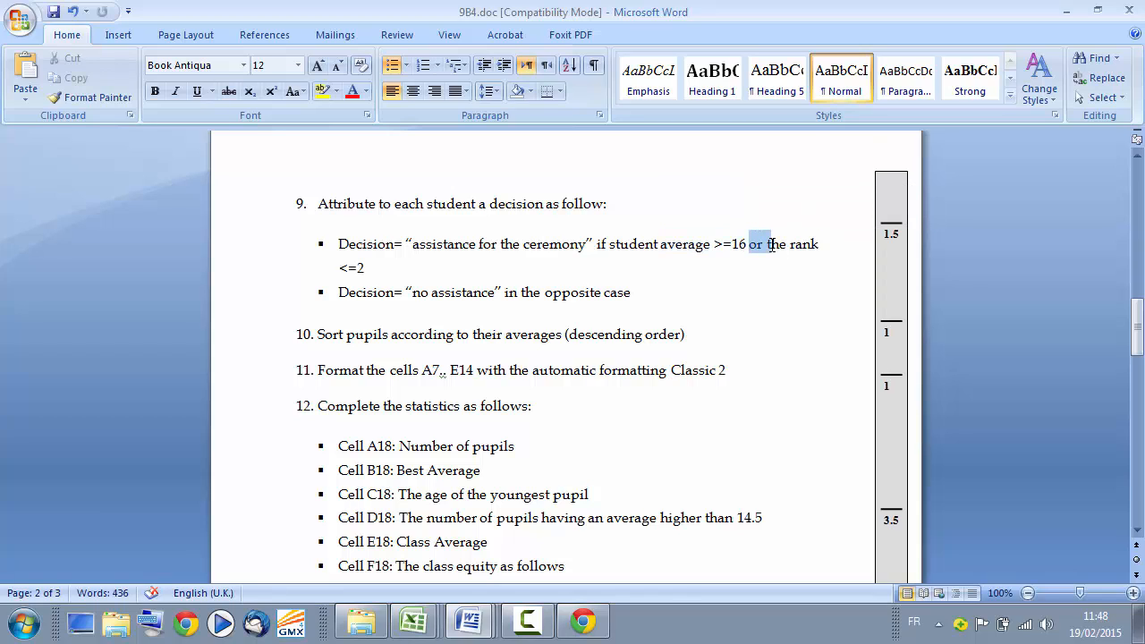
left_click(1066, 11)
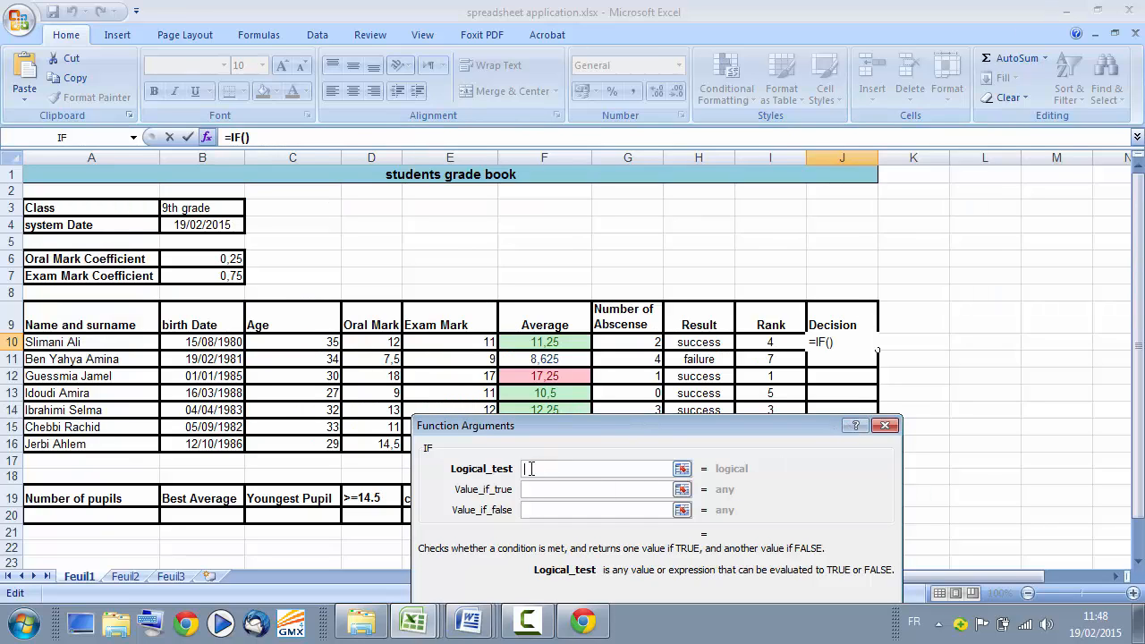
Enter an OR function as the IF function's logical test, with the conditions F10>=16 and I10<=2
type("or(")
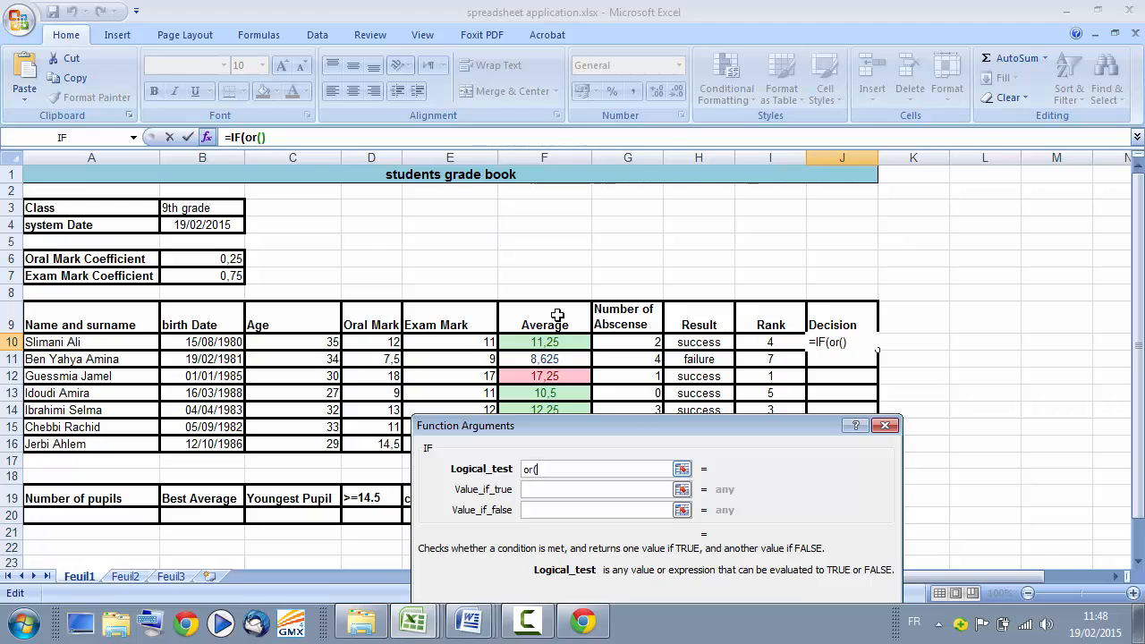
left_click(260, 136)
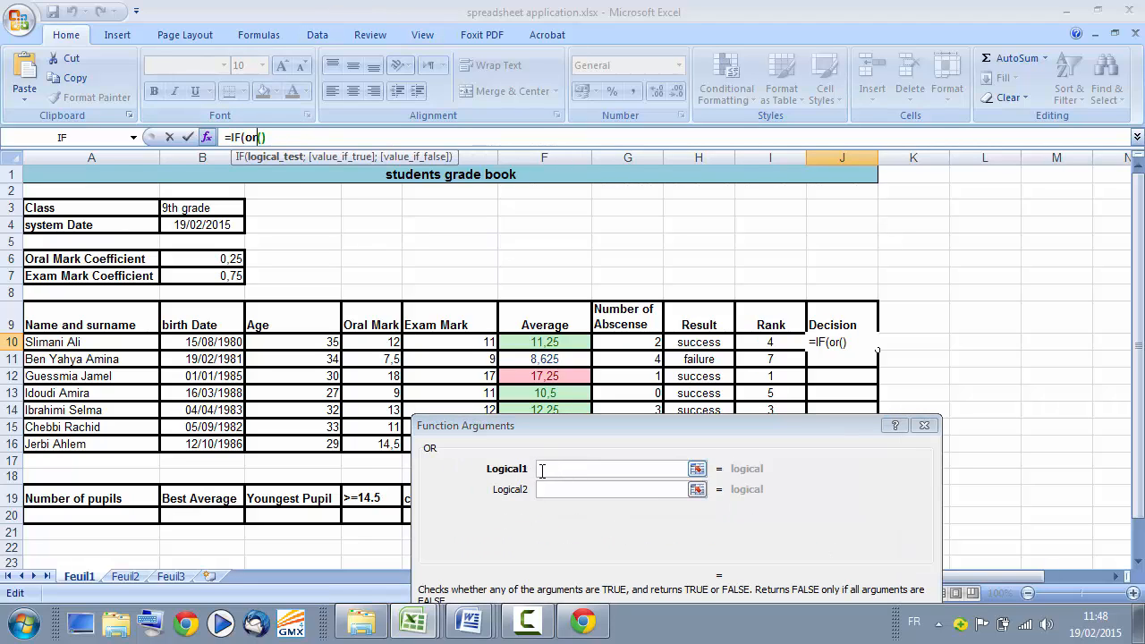
left_click(554, 342)
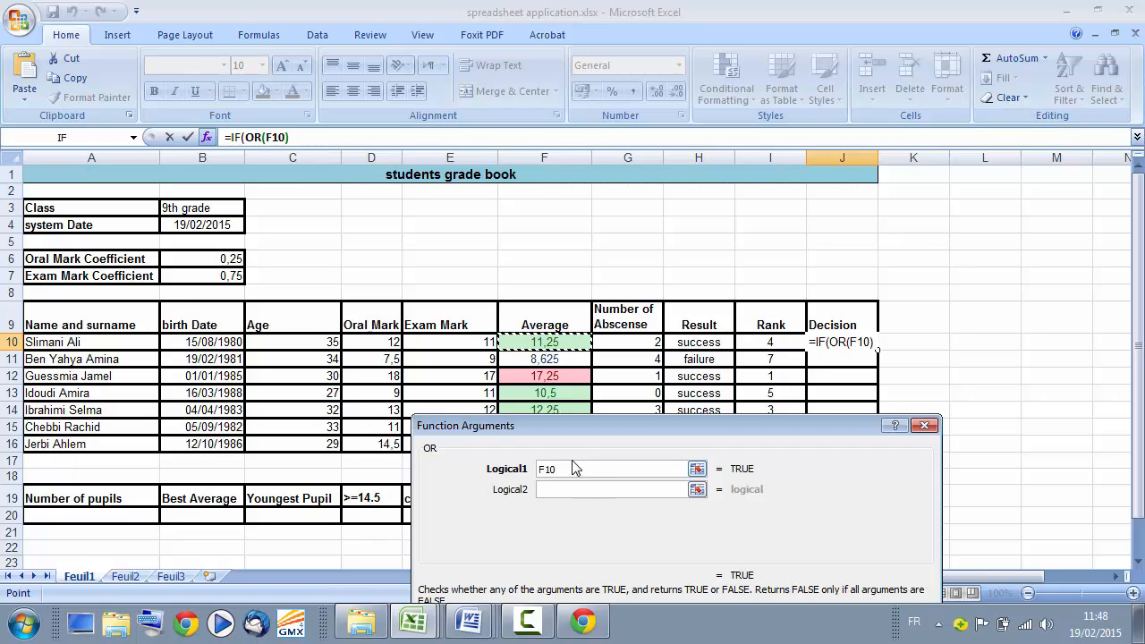
type(">=")
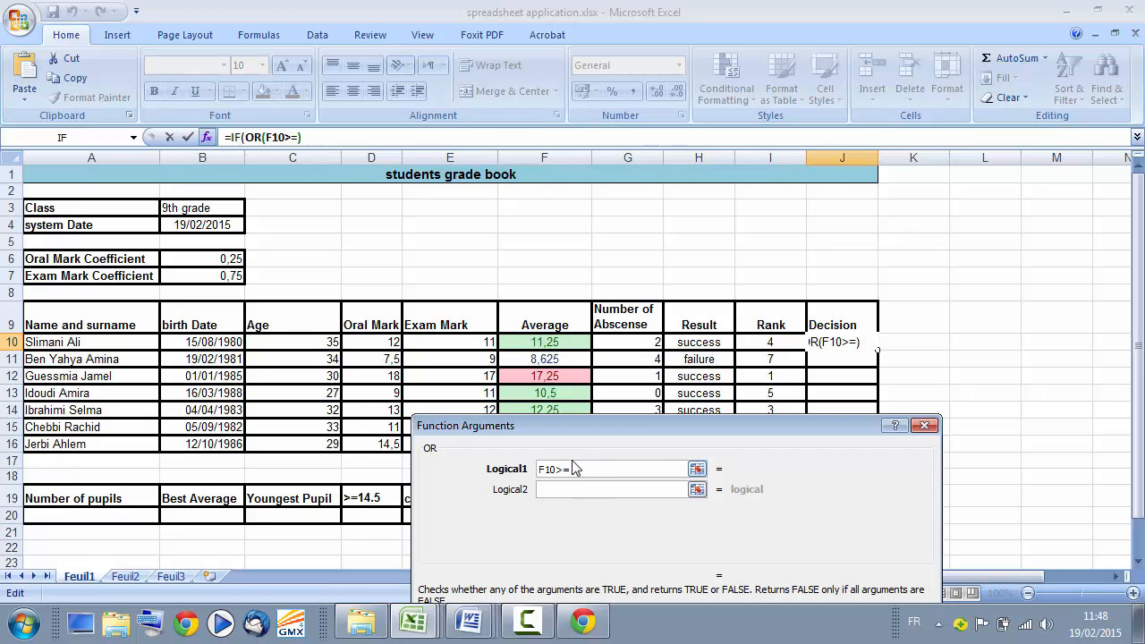
type("16")
left_click(553, 490)
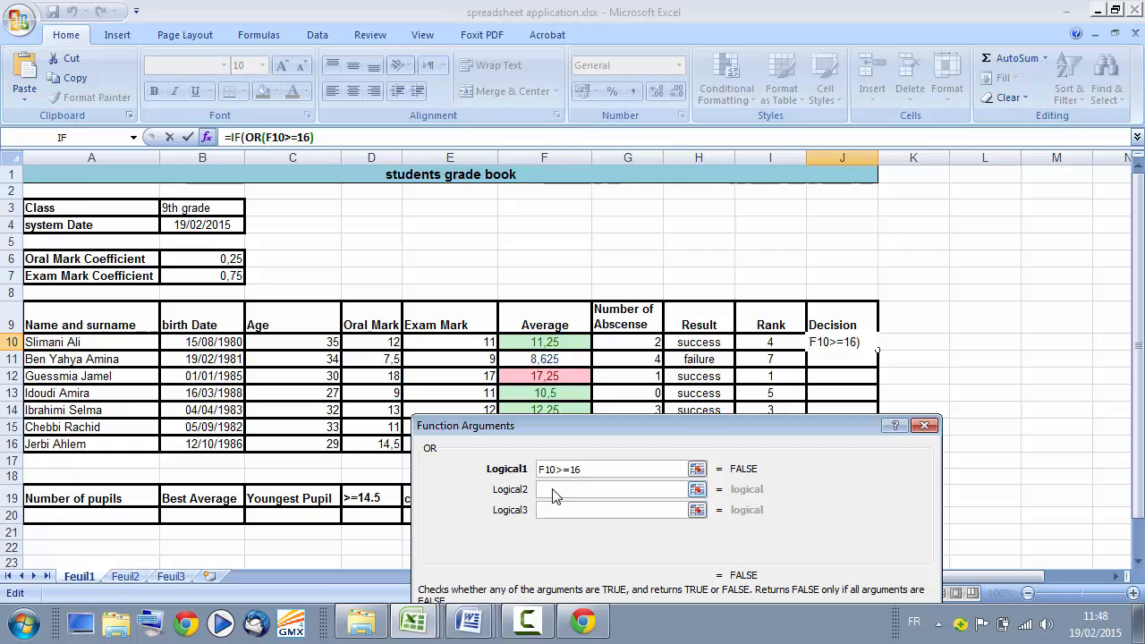
left_click(767, 343)
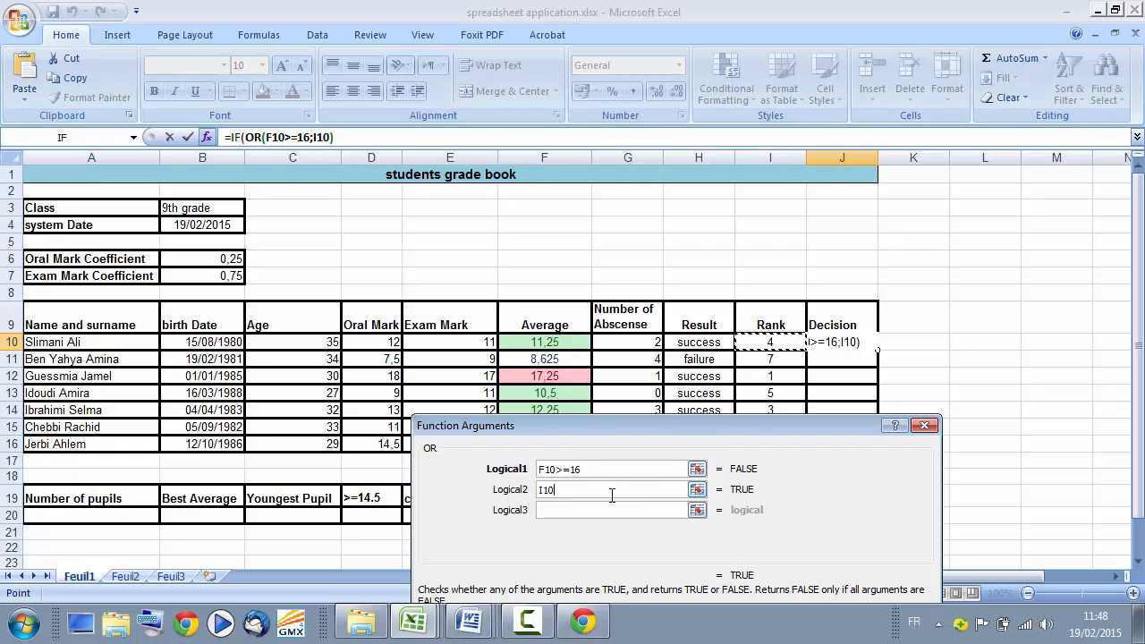
type("<=2")
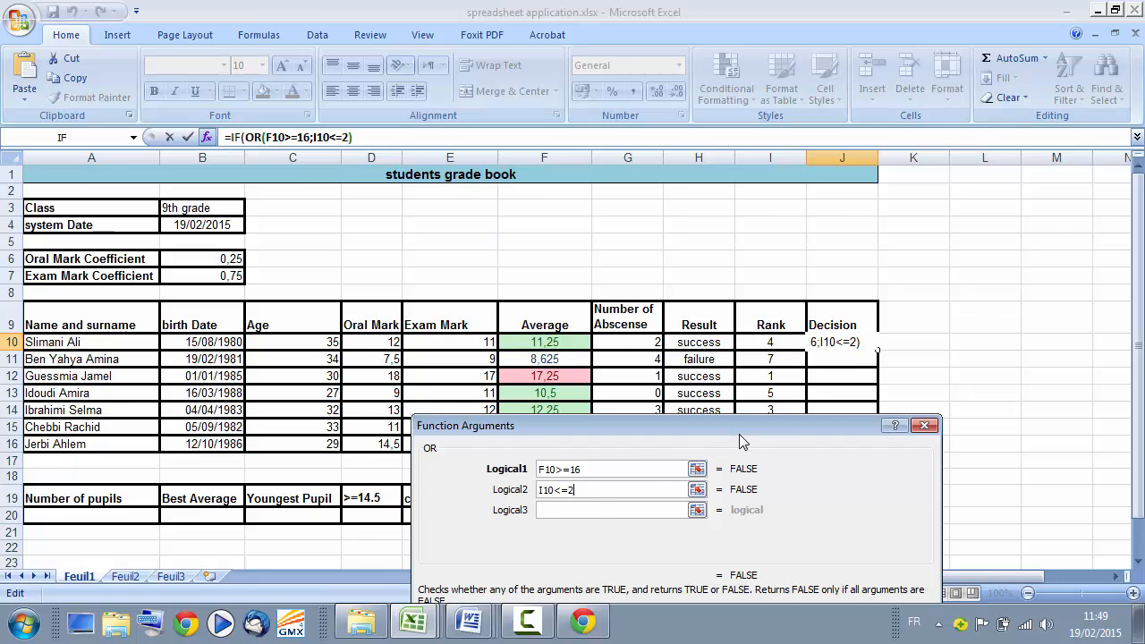
Try to confirm the J10 formula with only the OR conditions entered in the IF function
left_click_drag(808, 335, 804, 236)
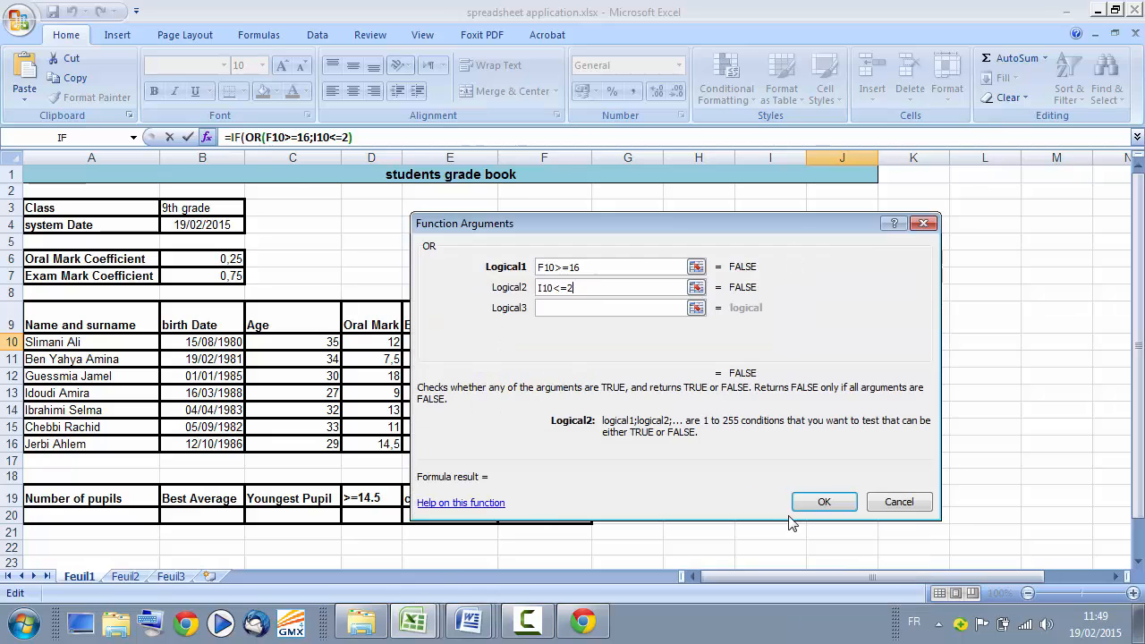
left_click(817, 501)
left_click(574, 355)
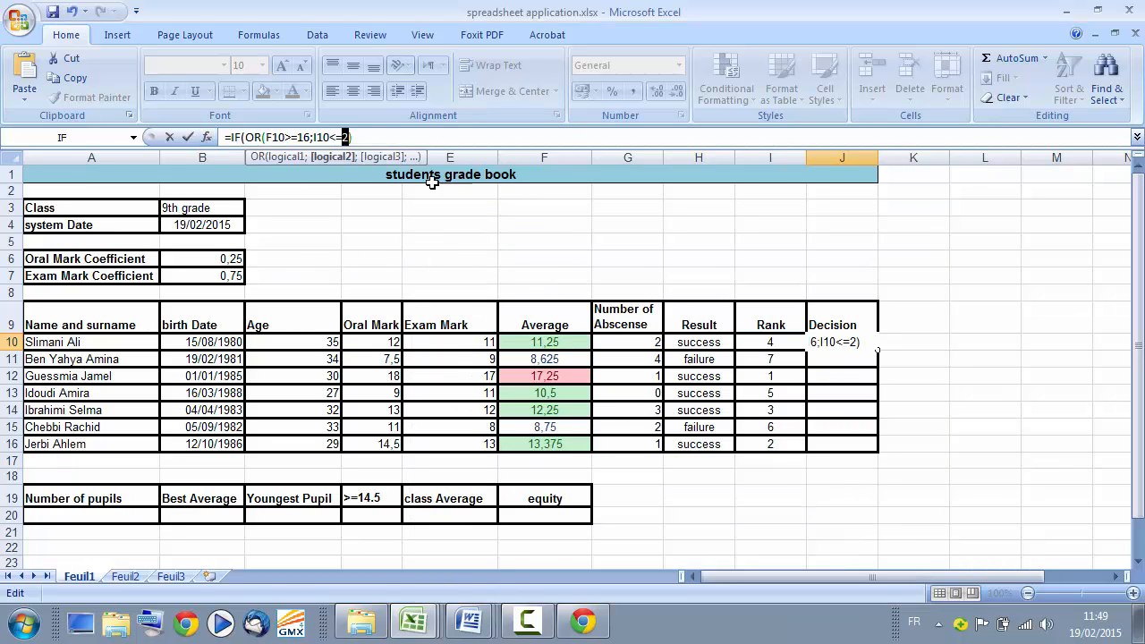
left_click(361, 137)
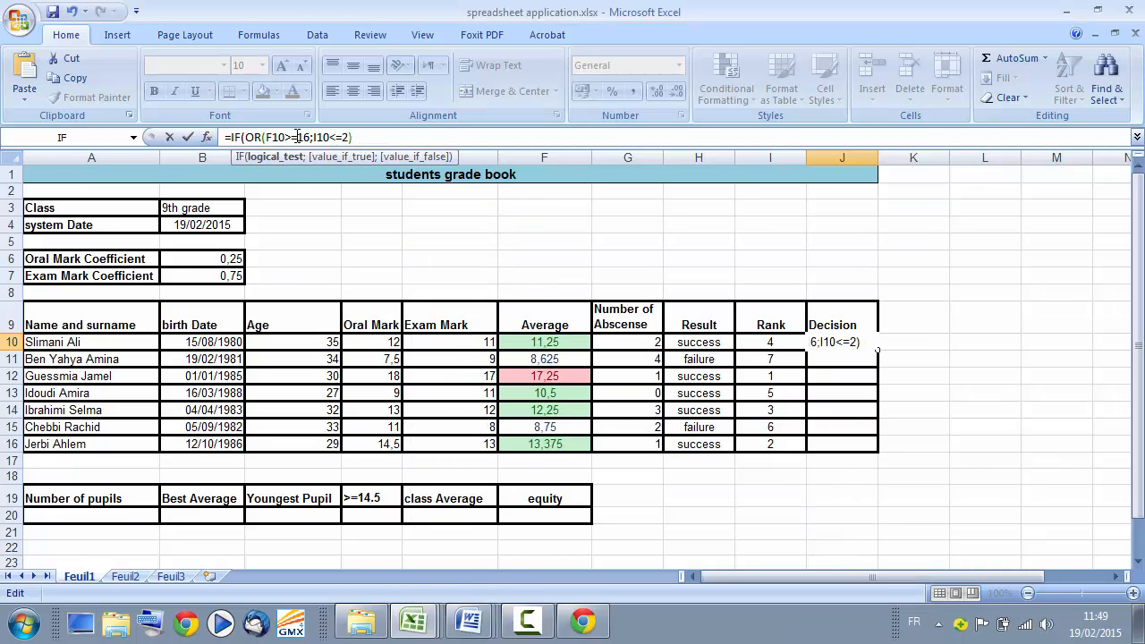
left_click(206, 137)
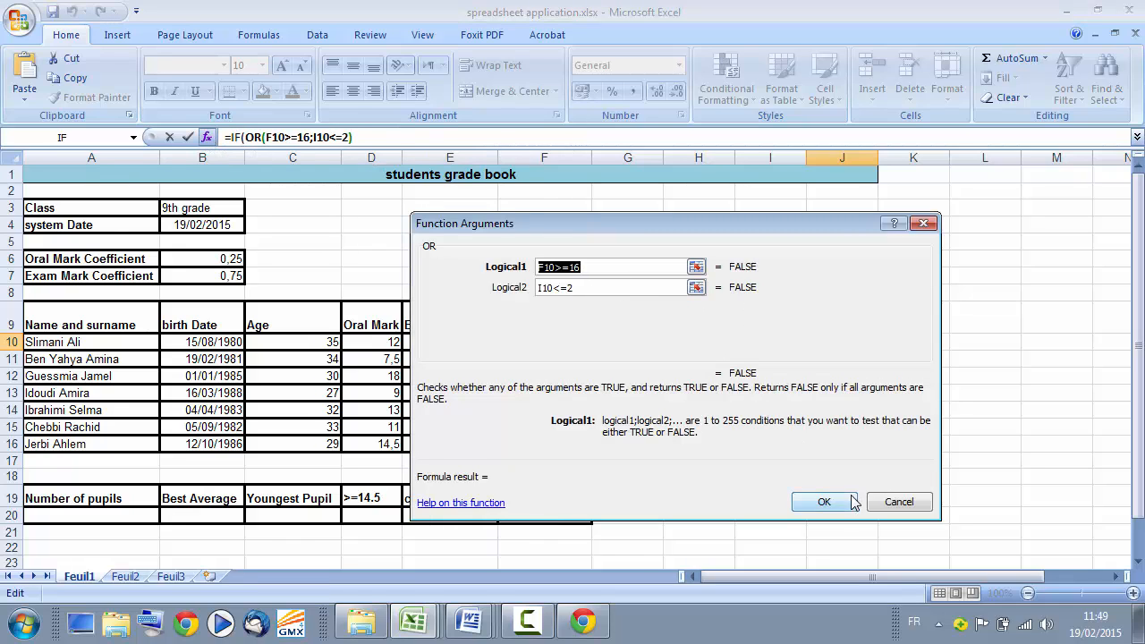
left_click(821, 501)
left_click(574, 355)
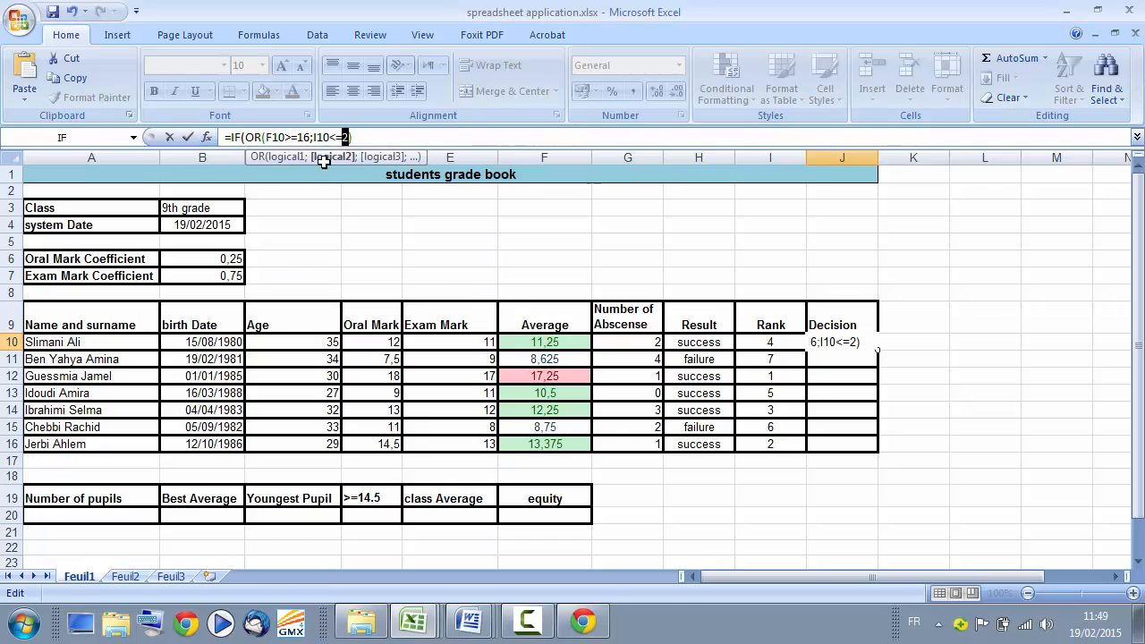
left_click(366, 135)
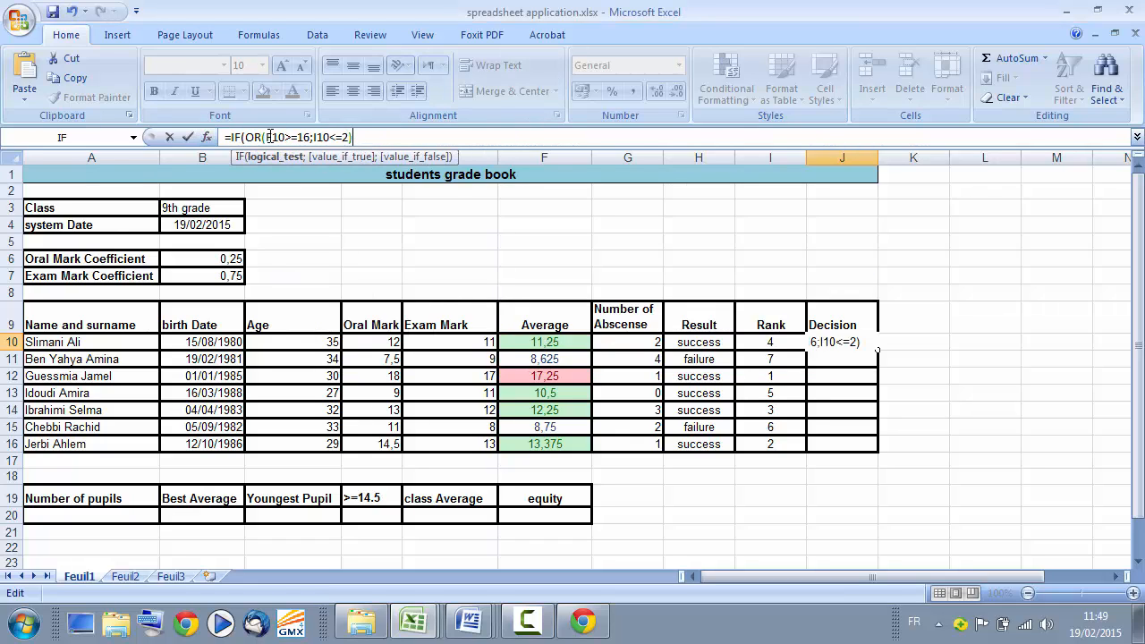
left_click(202, 136)
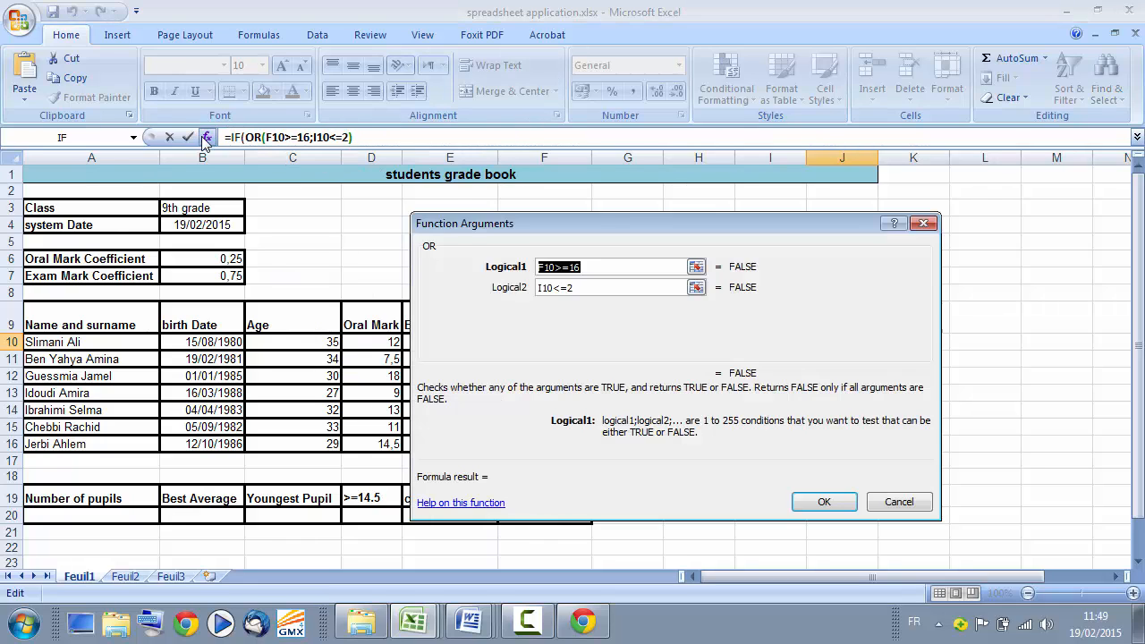
left_click(824, 502)
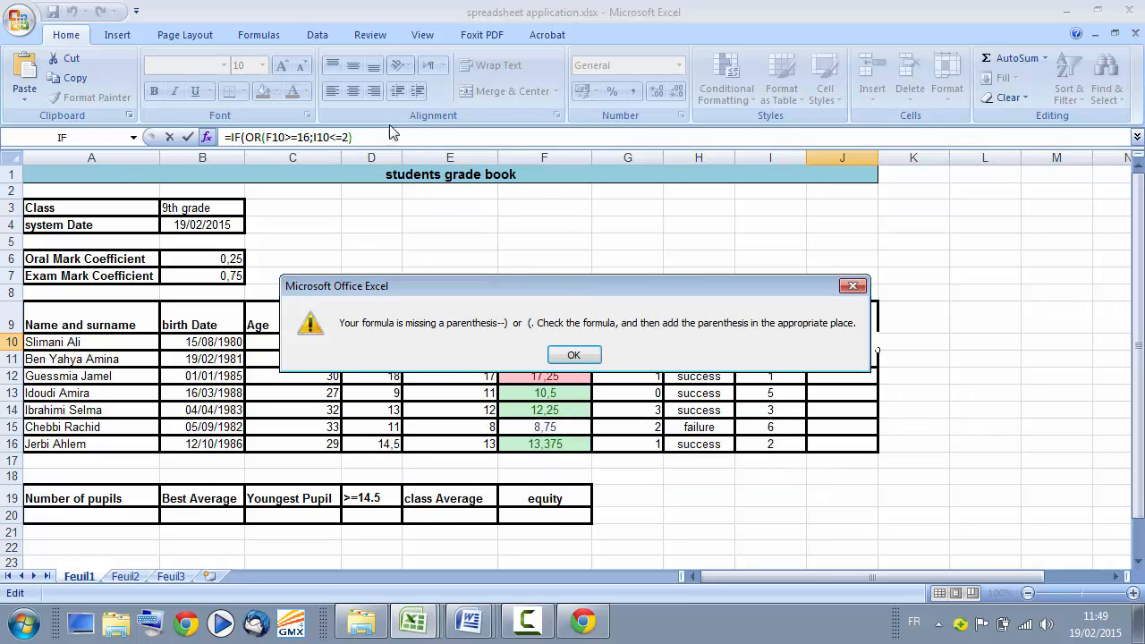
left_click(577, 353)
Bring back the IF function's arguments for the J10 formula, with exactly OR(F10>=16;I10<=2) as the logical test
left_click(371, 136)
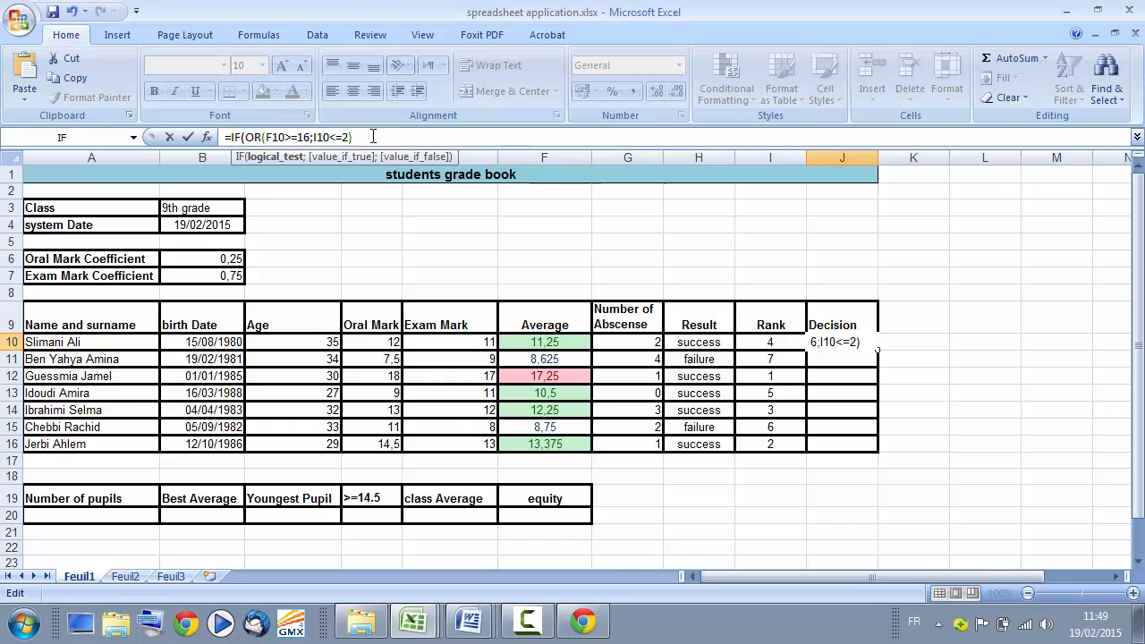
type(",")
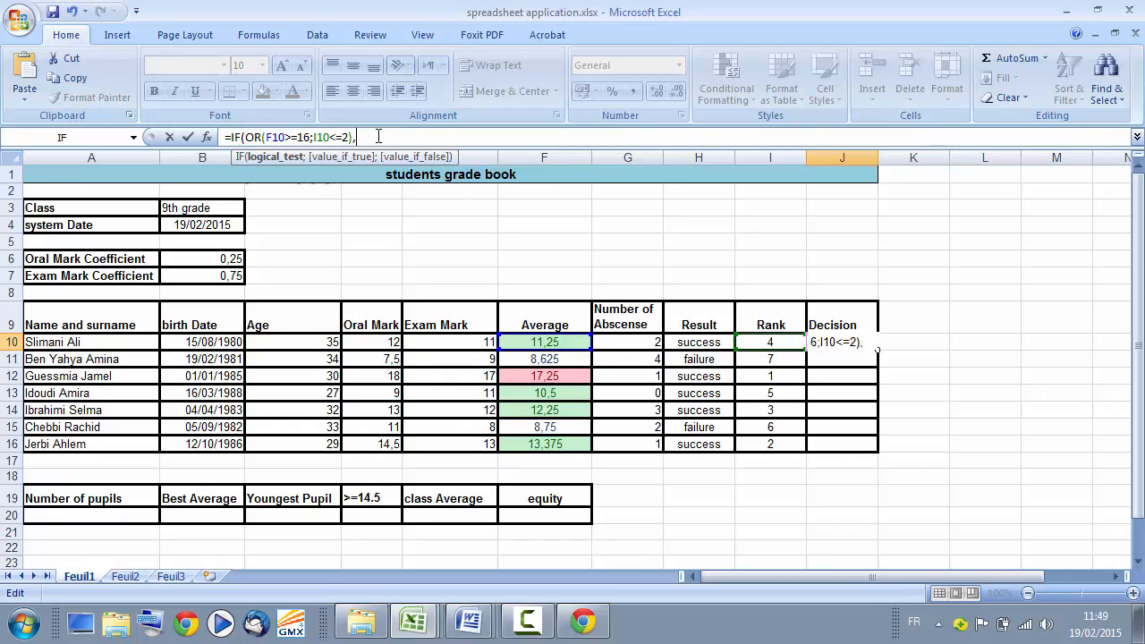
left_click(206, 140)
left_click(605, 313)
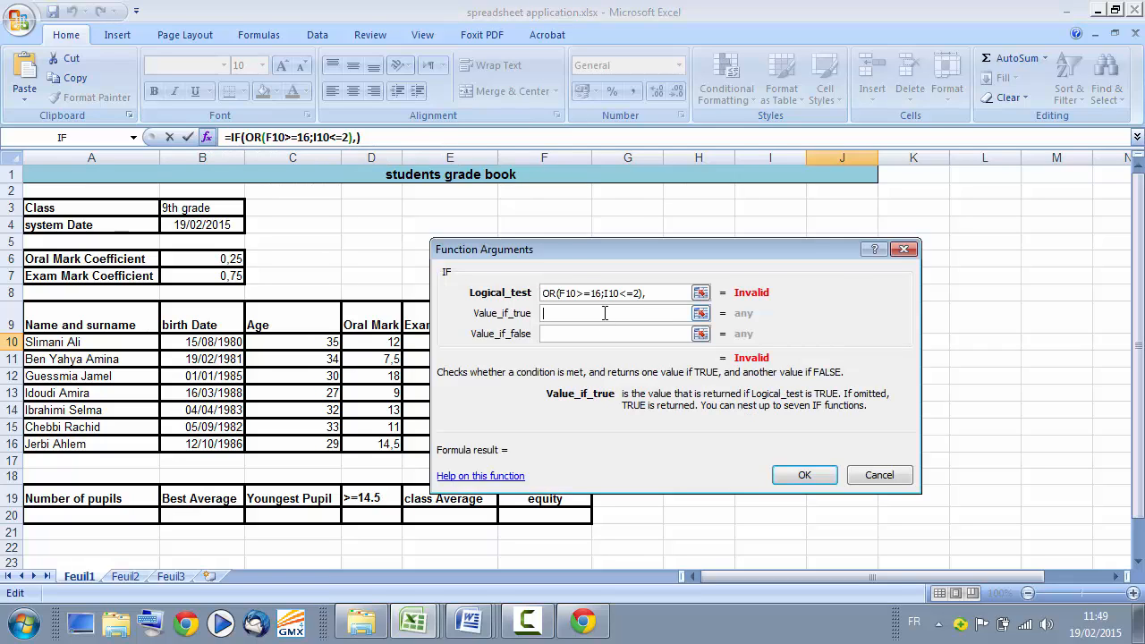
left_click(658, 292)
key("BackSpace")
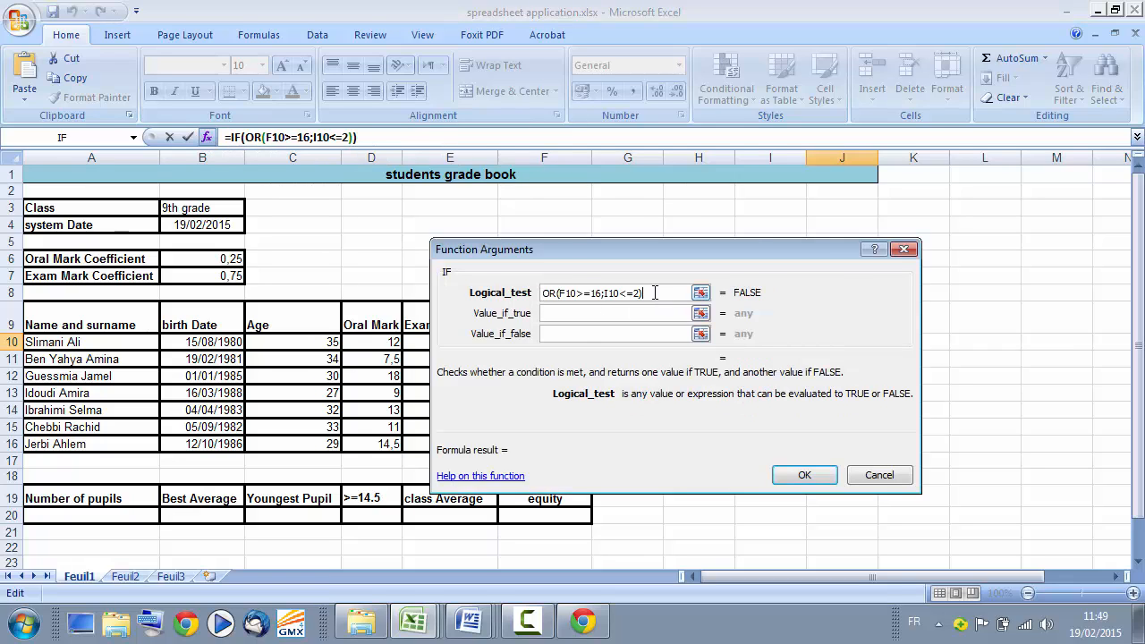
Set the IF function in J10 to return "Assistance to ceremony" when true and "NO assistance" when false, and confirm the formula
left_click(549, 312)
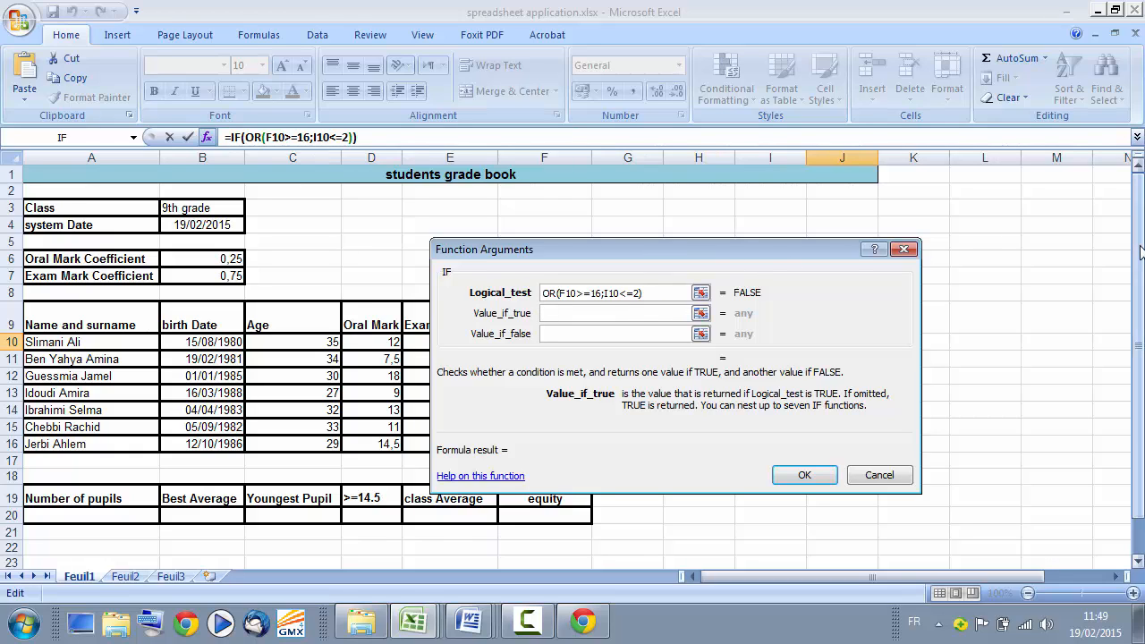
type("Assistan")
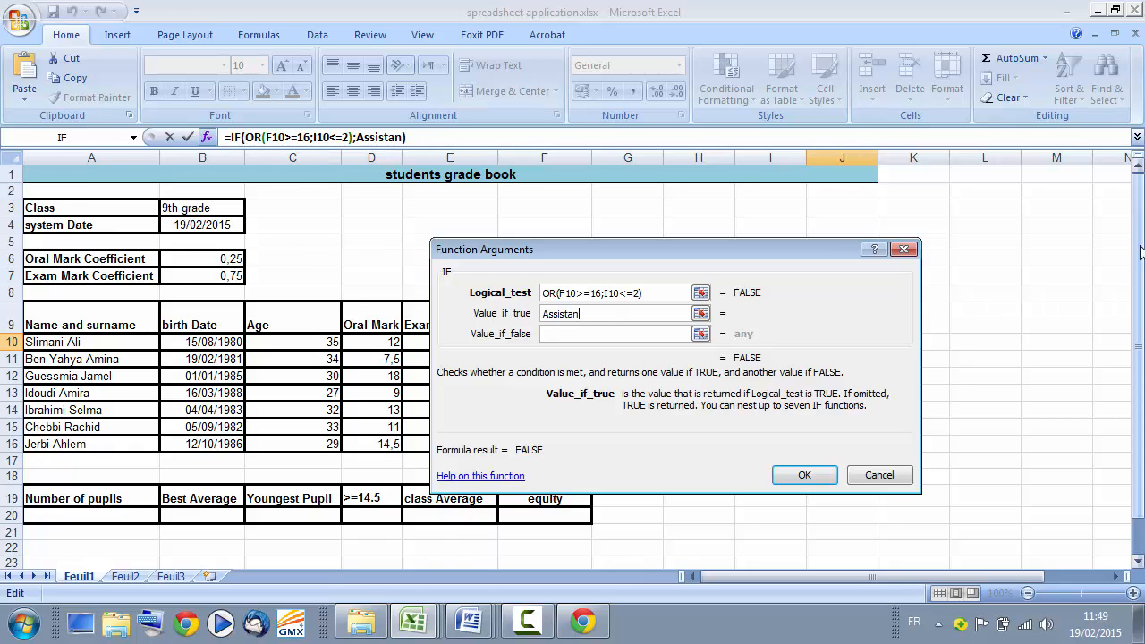
type("e to ceremony")
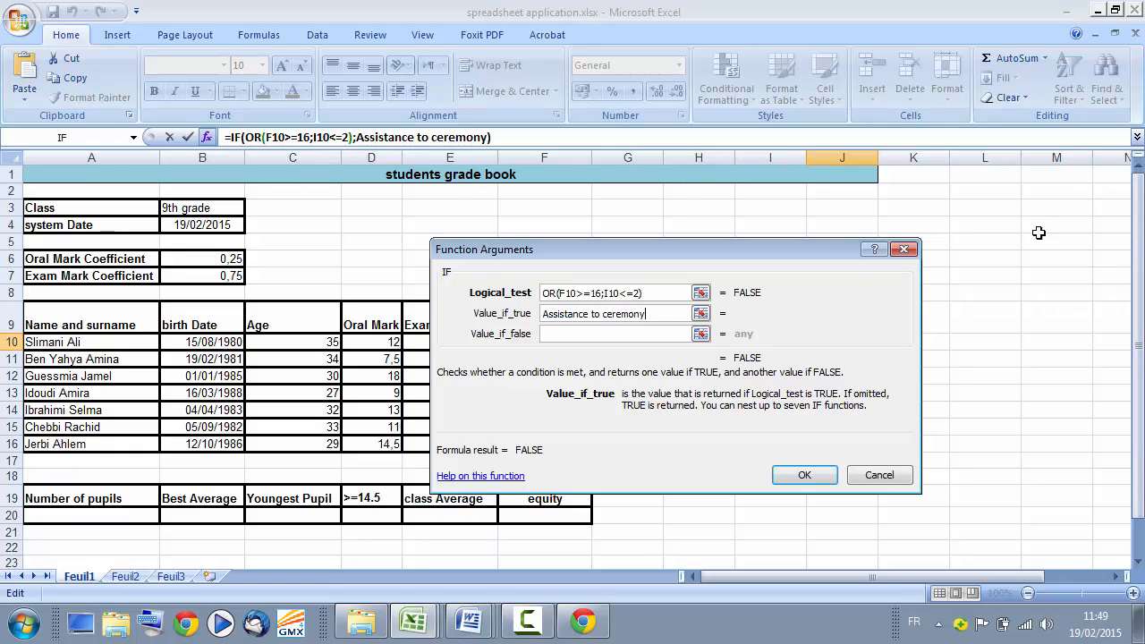
left_click(605, 334)
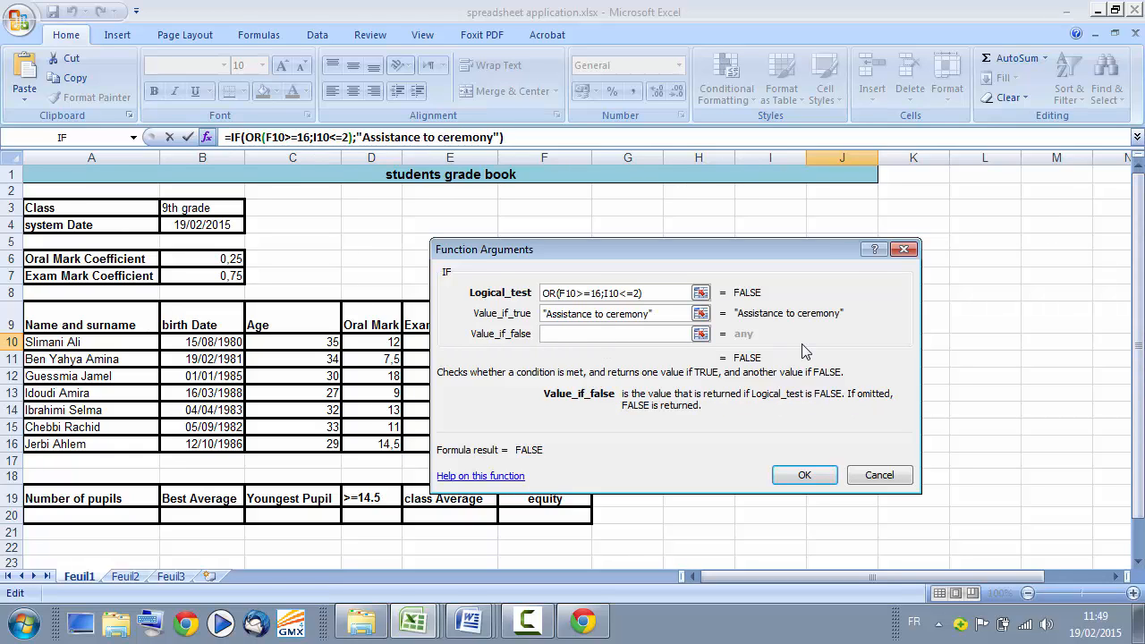
type("NO")
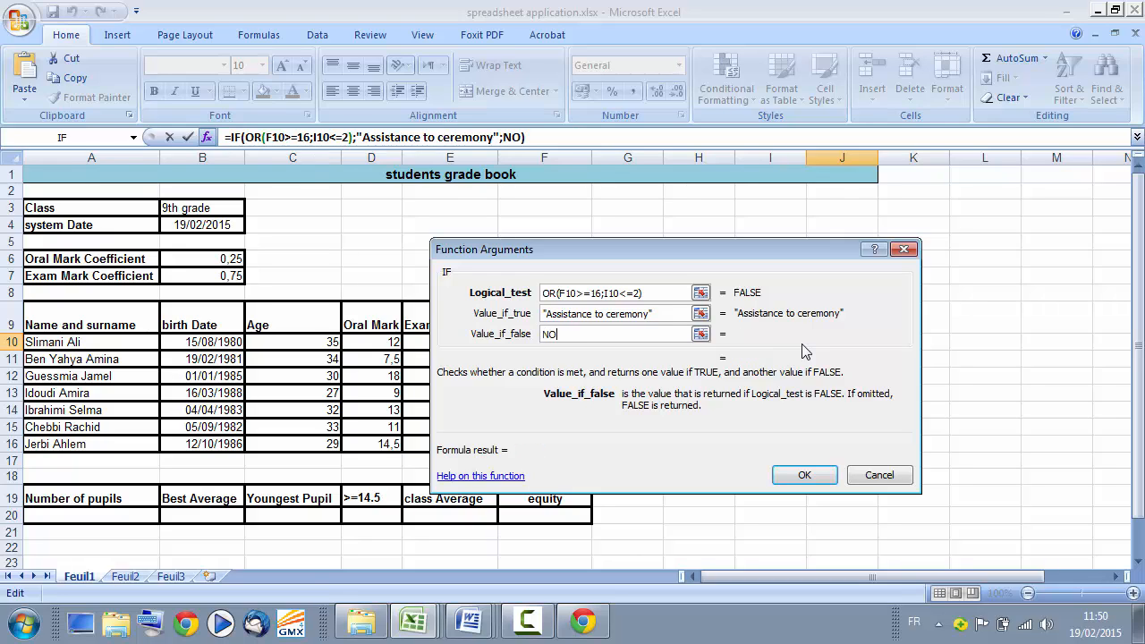
type("tassistance")
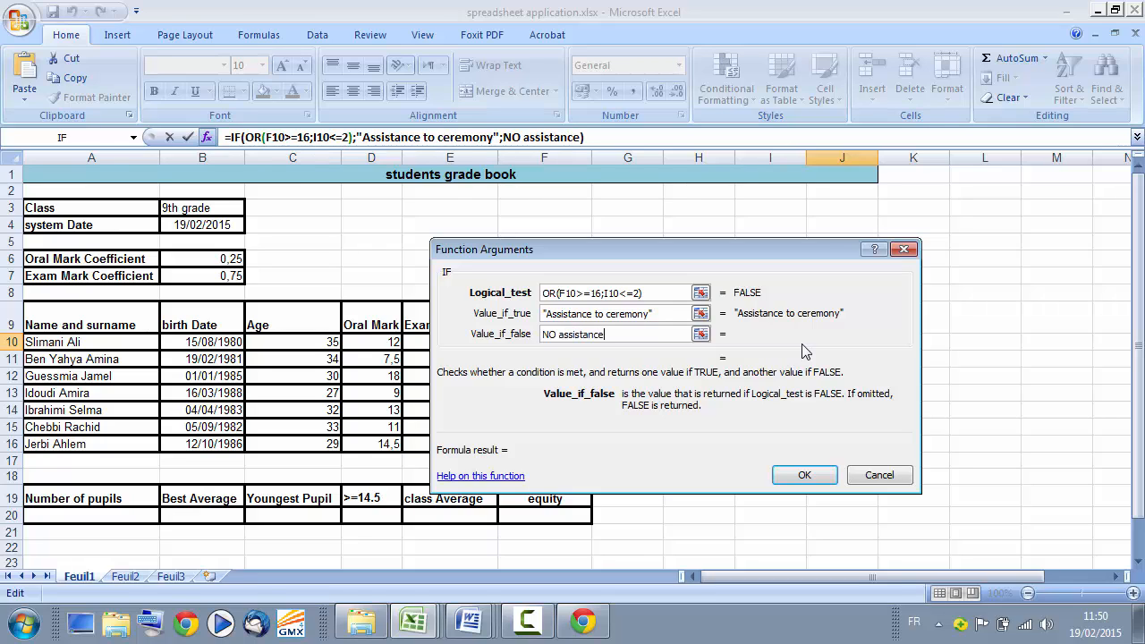
left_click(805, 475)
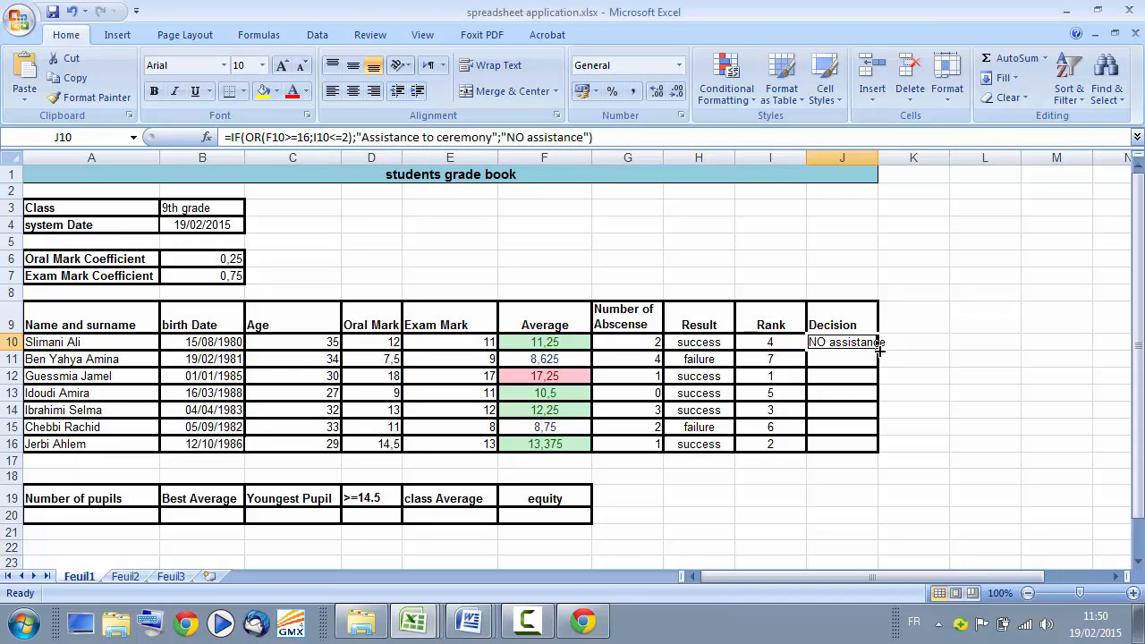
Copy the J10 decision formula down to J16 and widen column J to fit the decision texts
left_click_drag(878, 352, 871, 445)
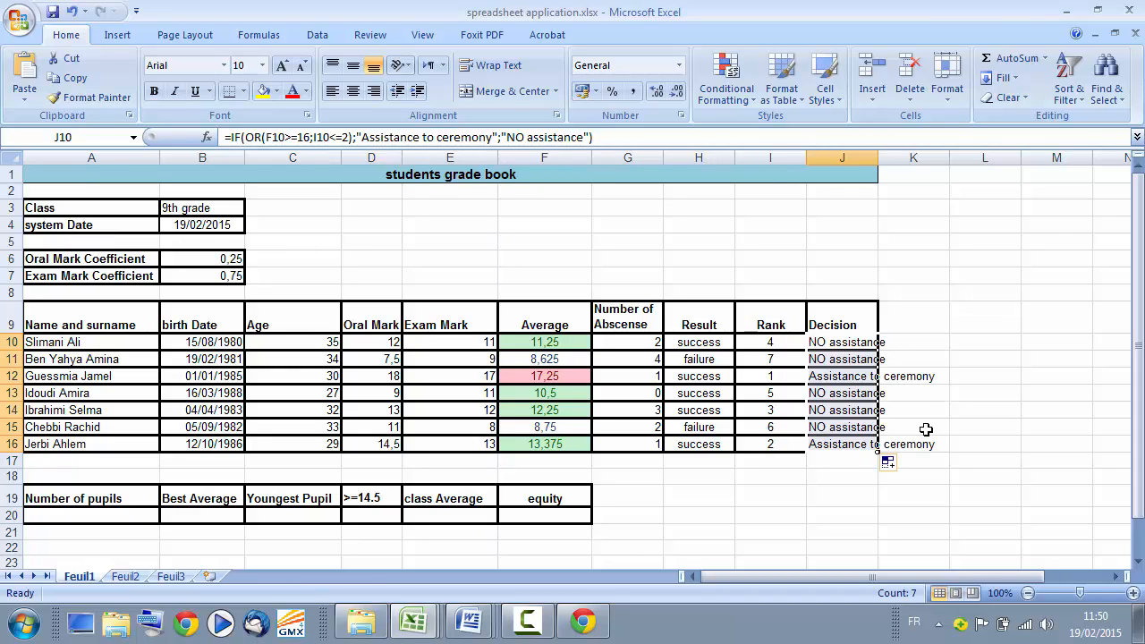
left_click_drag(878, 158, 944, 159)
left_click(848, 489)
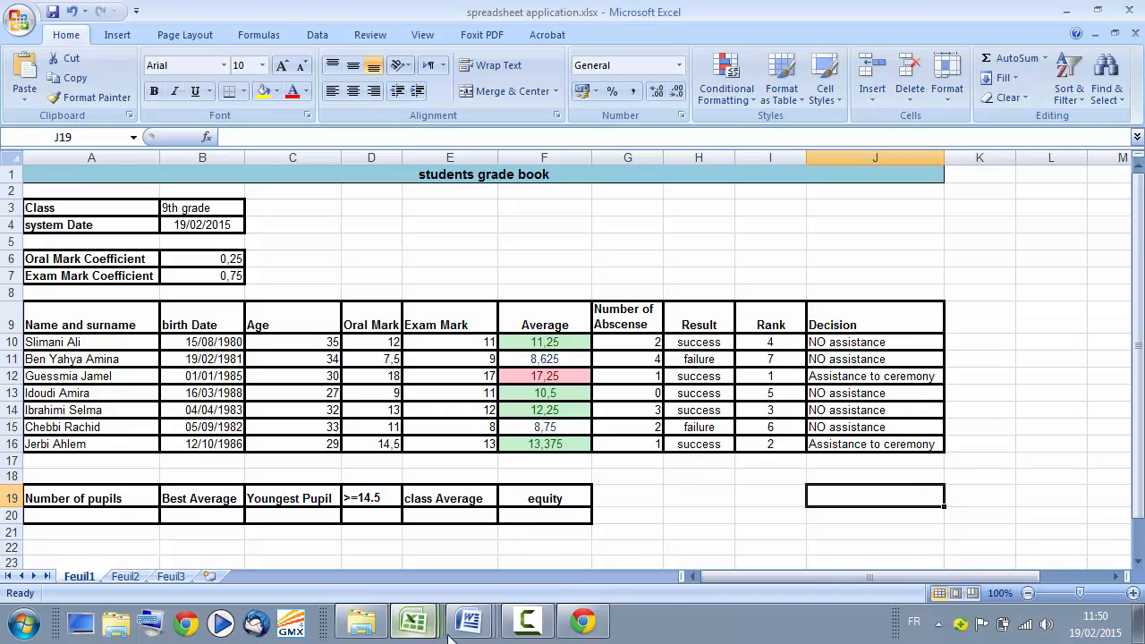
Read questions 10 to 12 of 9B4.doc in Word and return to the workbook
left_click(472, 620)
left_click(465, 552)
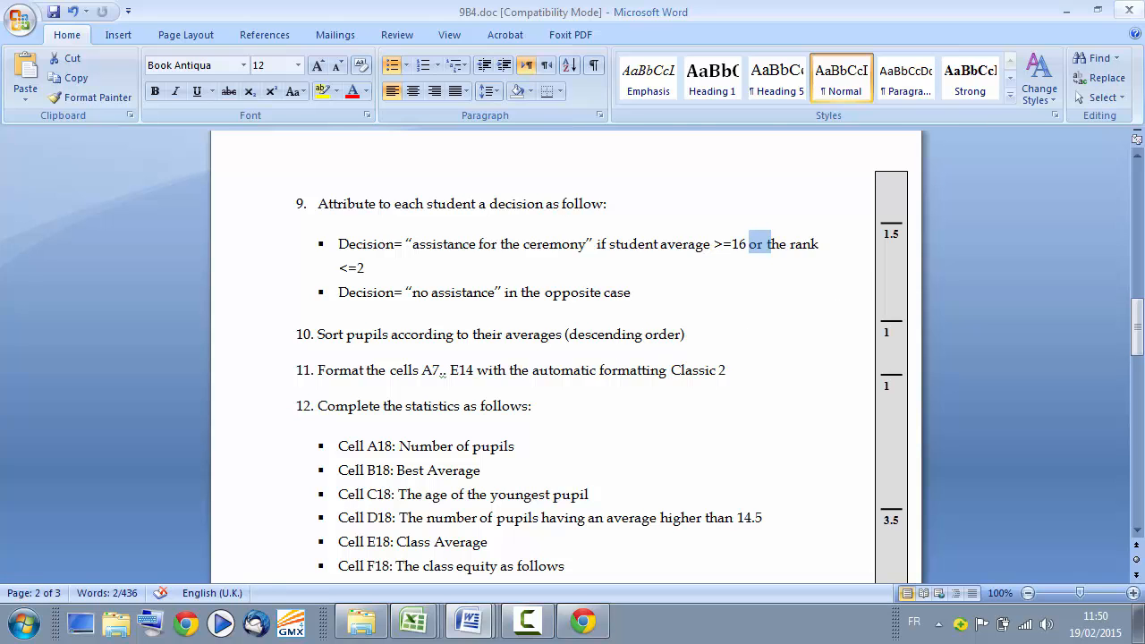
left_click(1065, 10)
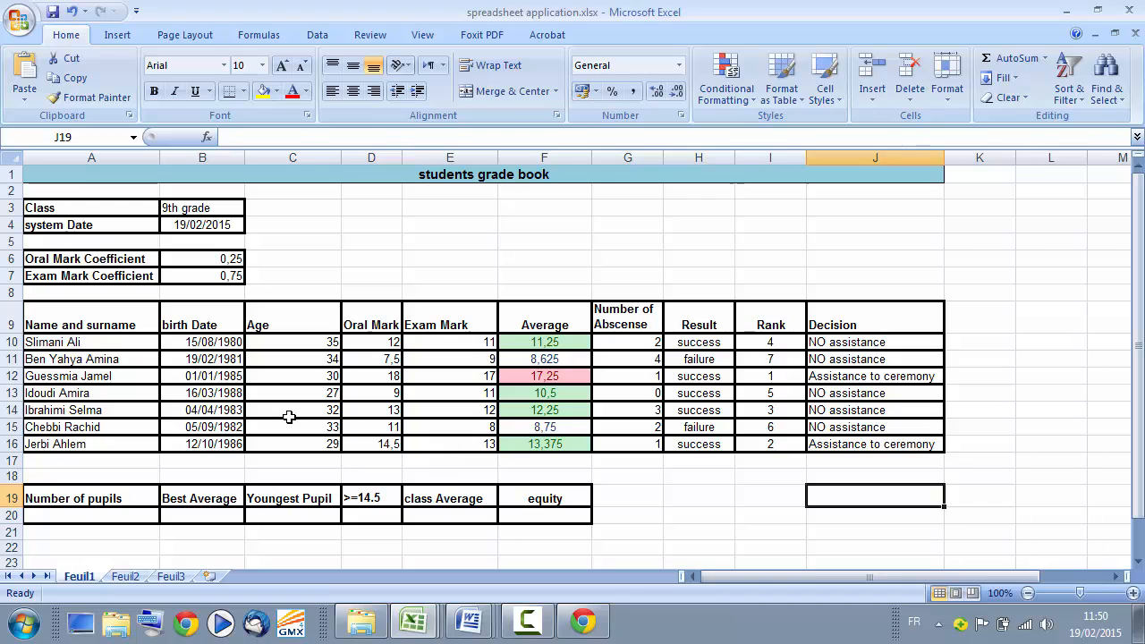
Widen columns B, C and D to give the statistics table's headings more room
left_click(103, 520)
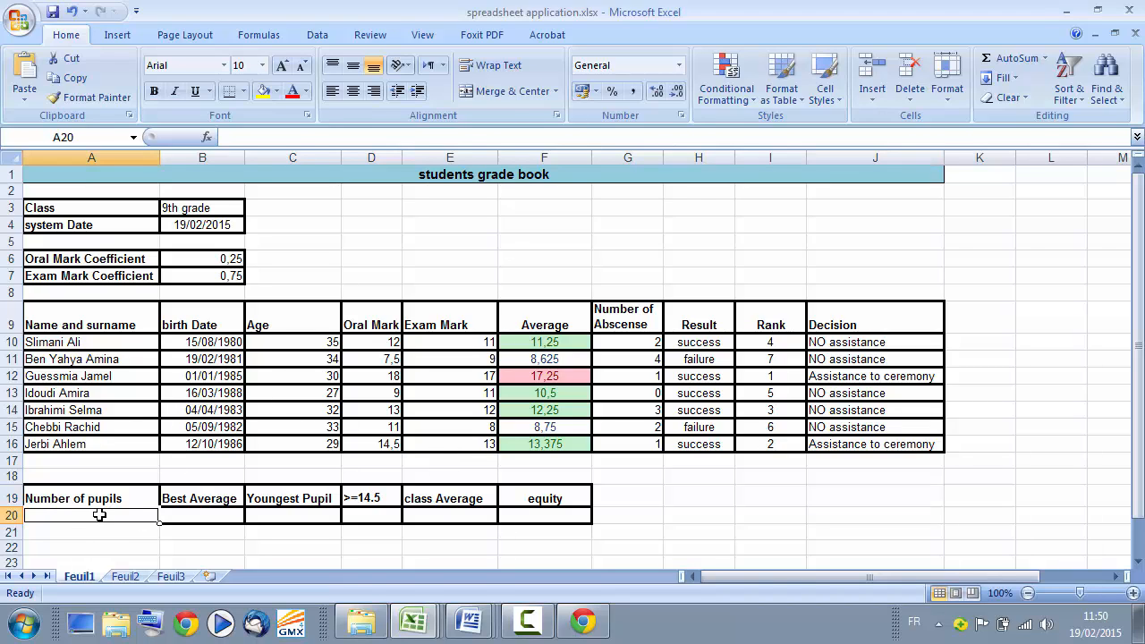
left_click(209, 516)
left_click_drag(246, 154, 286, 154)
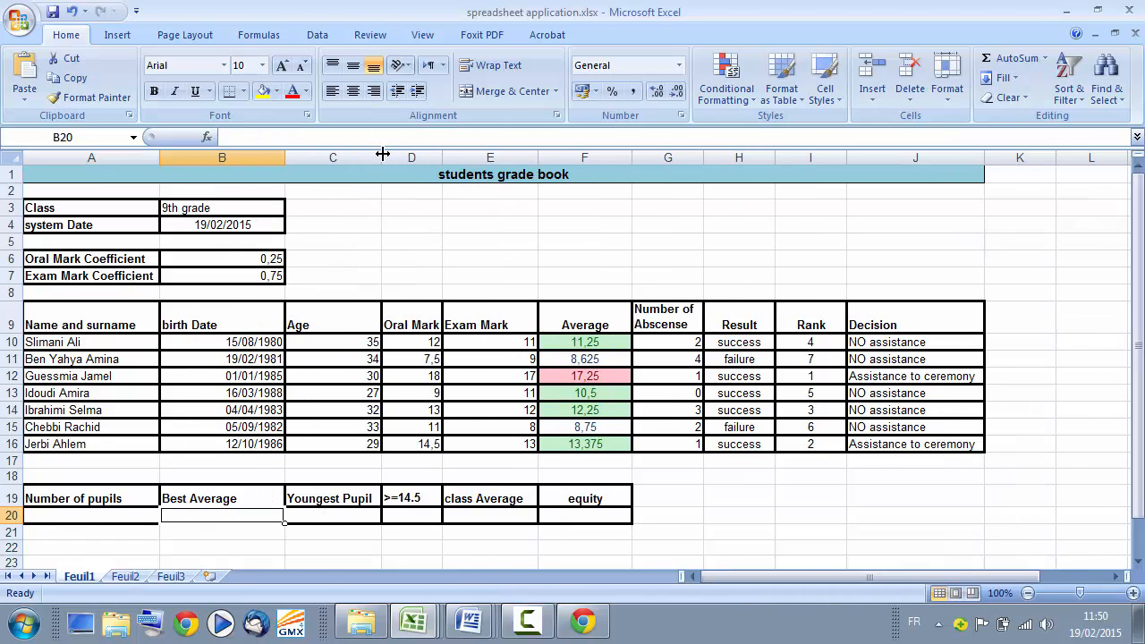
left_click_drag(382, 154, 398, 154)
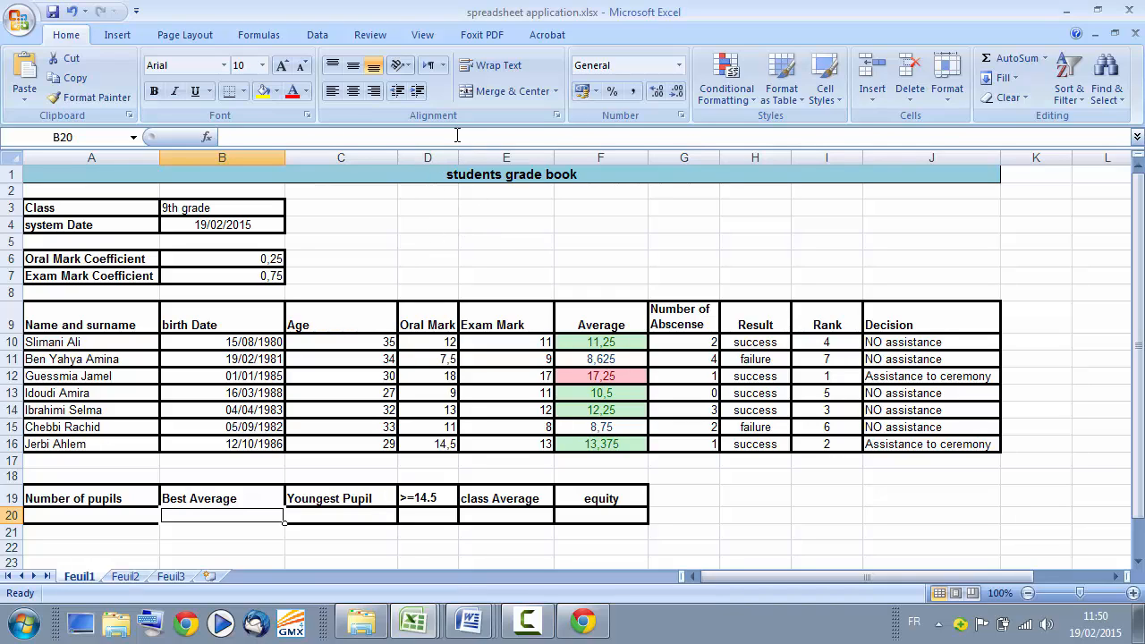
left_click_drag(458, 154, 511, 153)
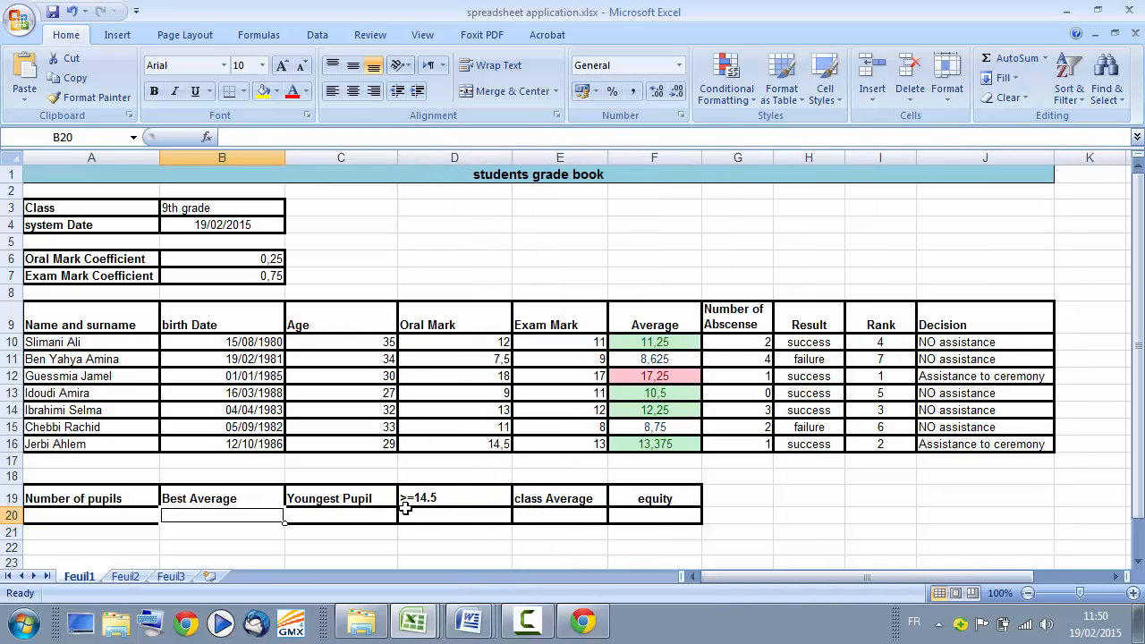
Extend the D19 heading to "number of pupils with an average>=14.5" and increase row 19's height to fit the wrapped text
double_click(407, 500)
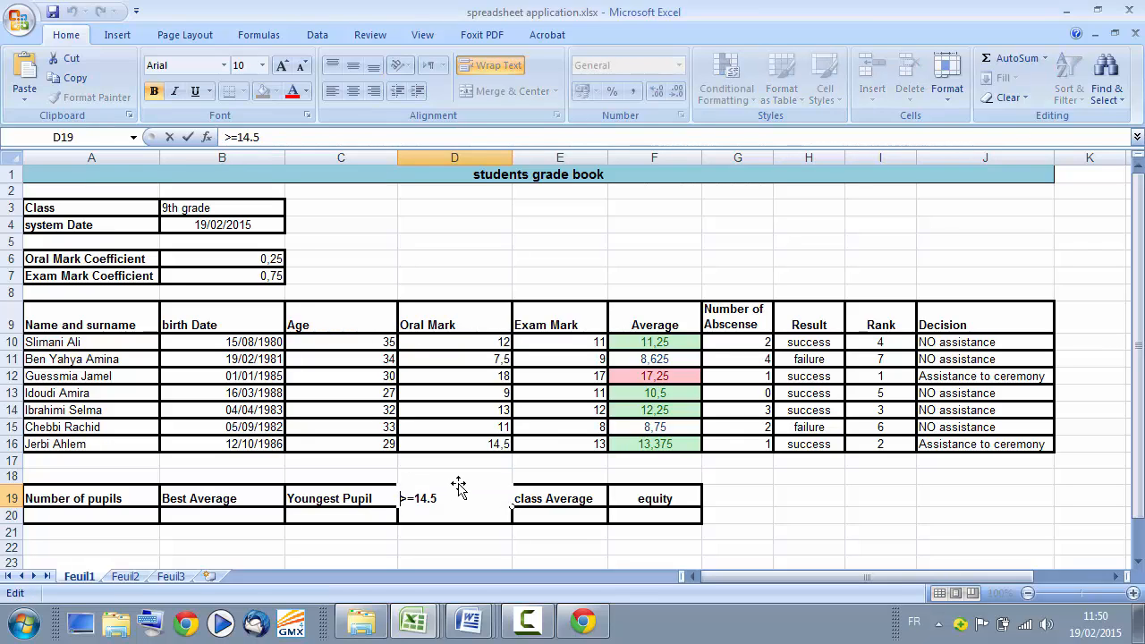
type("number ")
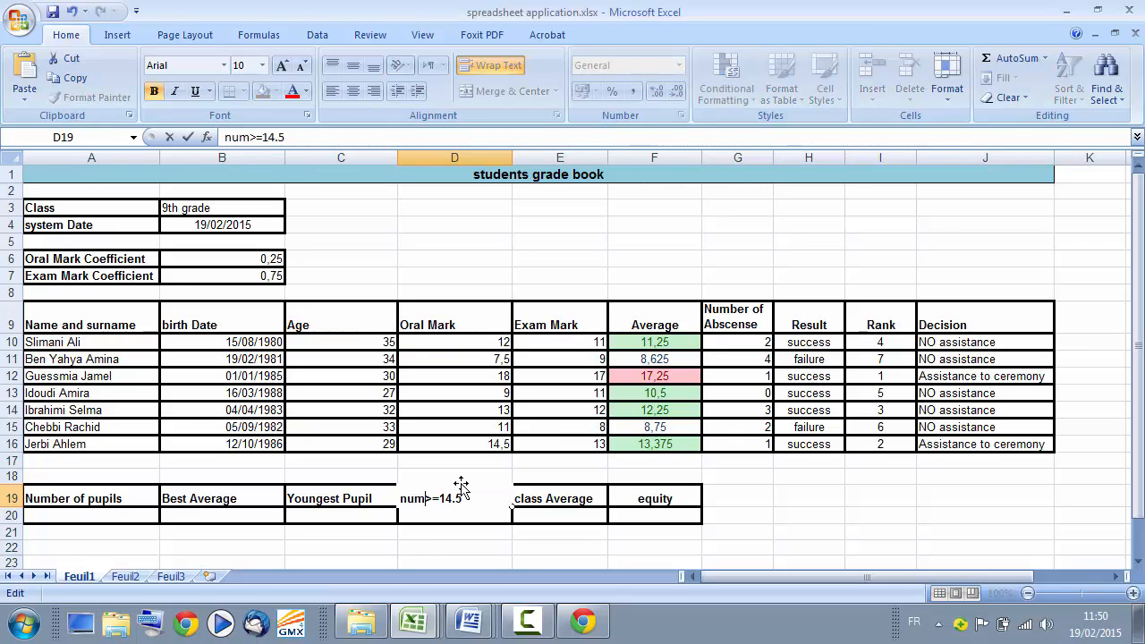
type("of pu")
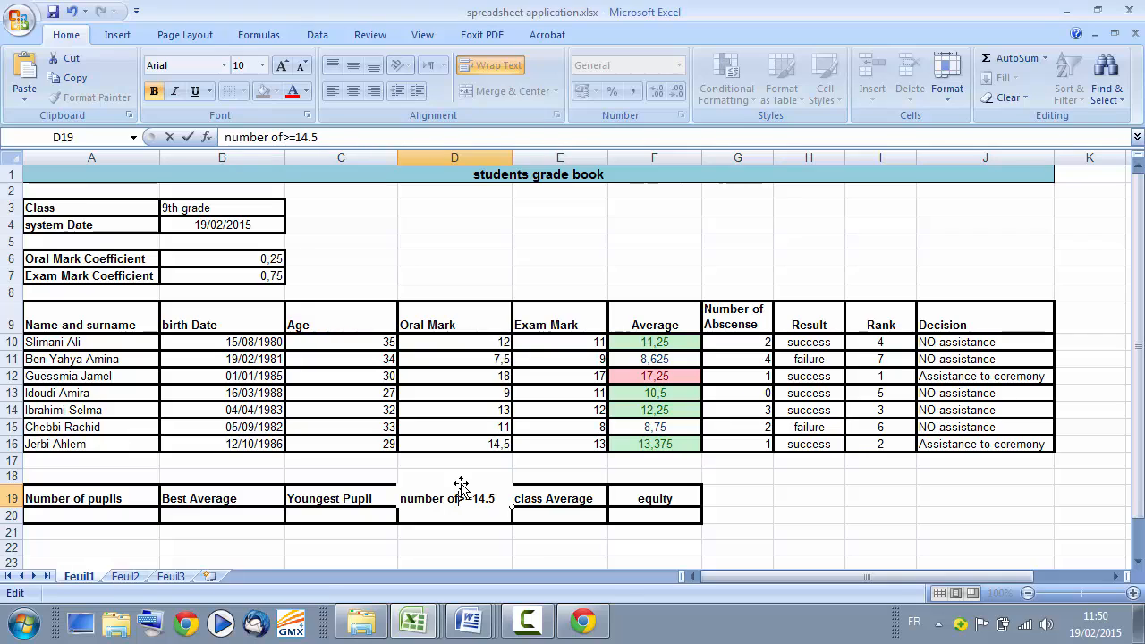
type("pils")
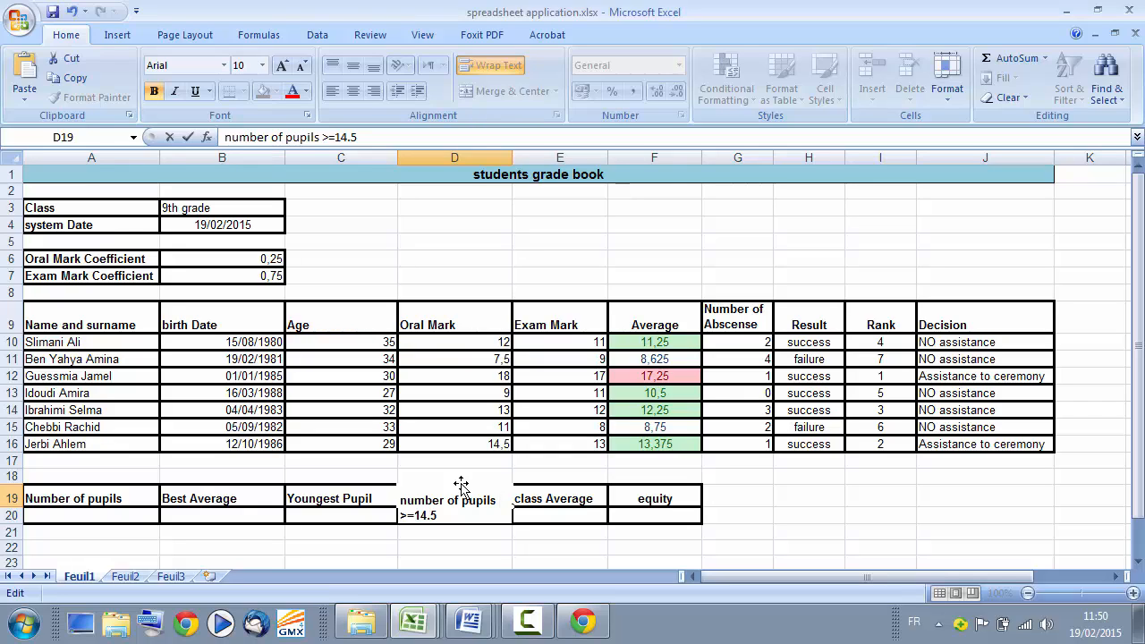
type("wt")
key("BackSpace")
type("ith ")
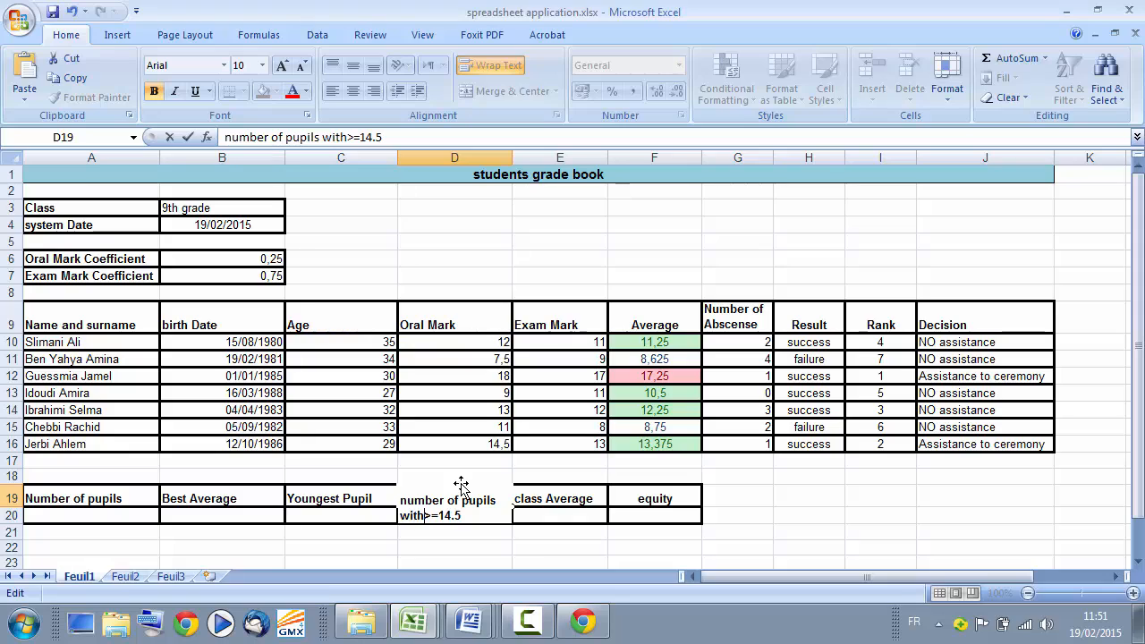
type("an ")
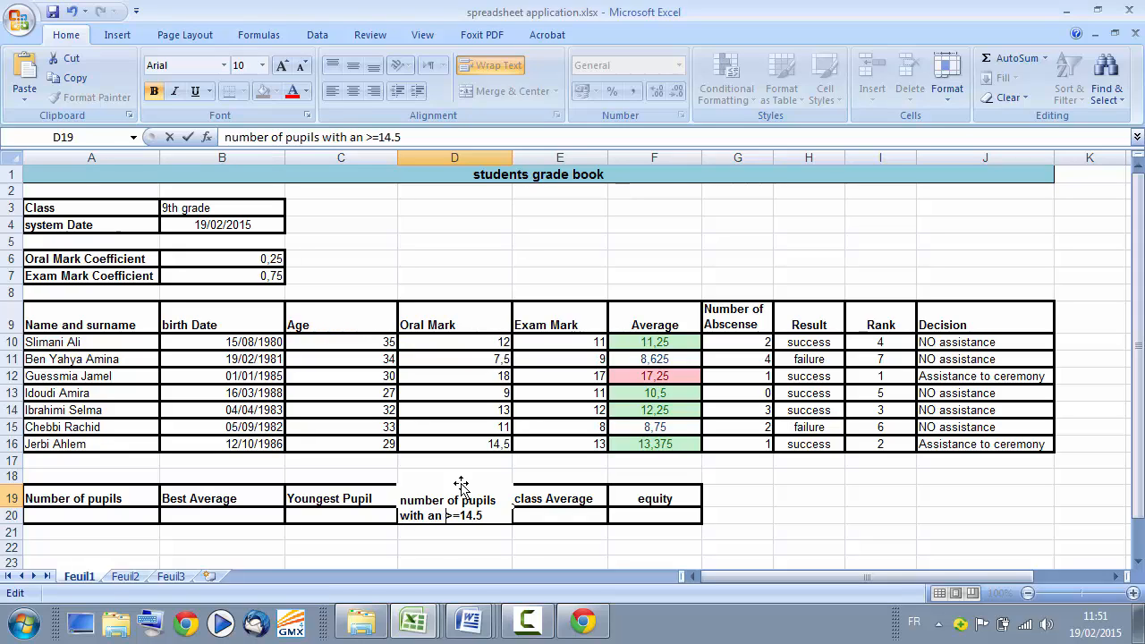
type("ave")
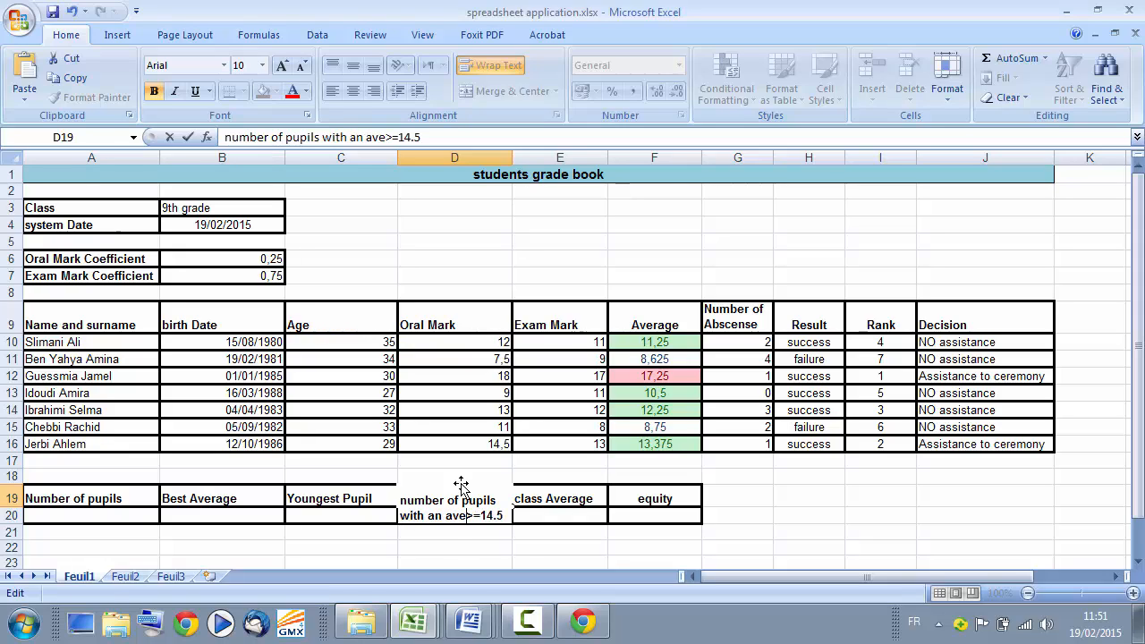
type("rage")
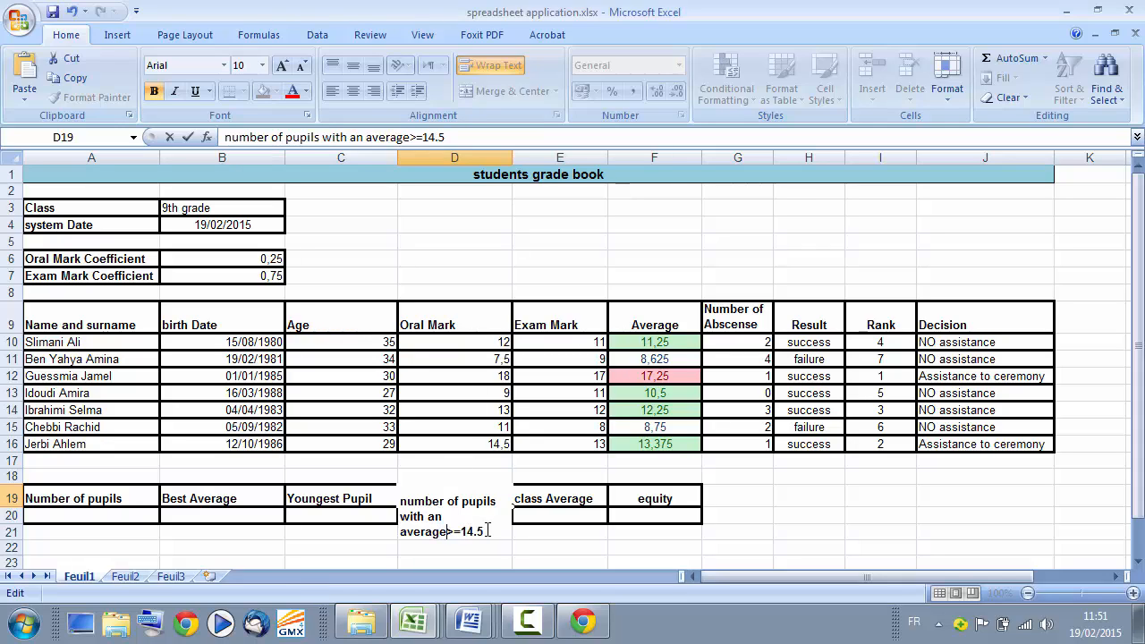
key("Return")
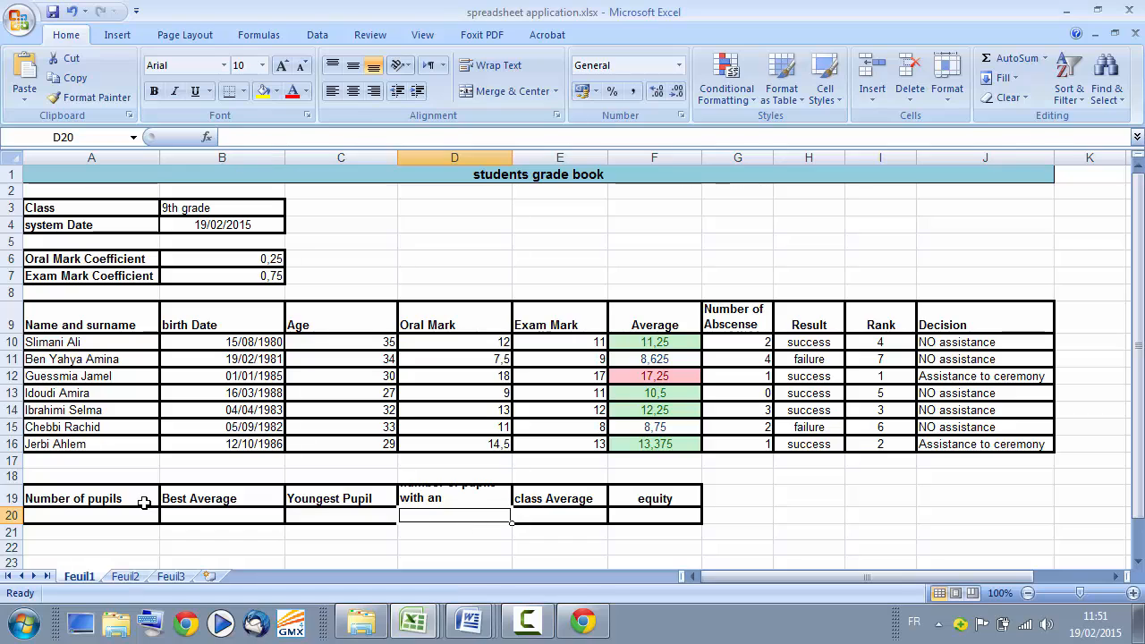
left_click_drag(7, 507, 7, 543)
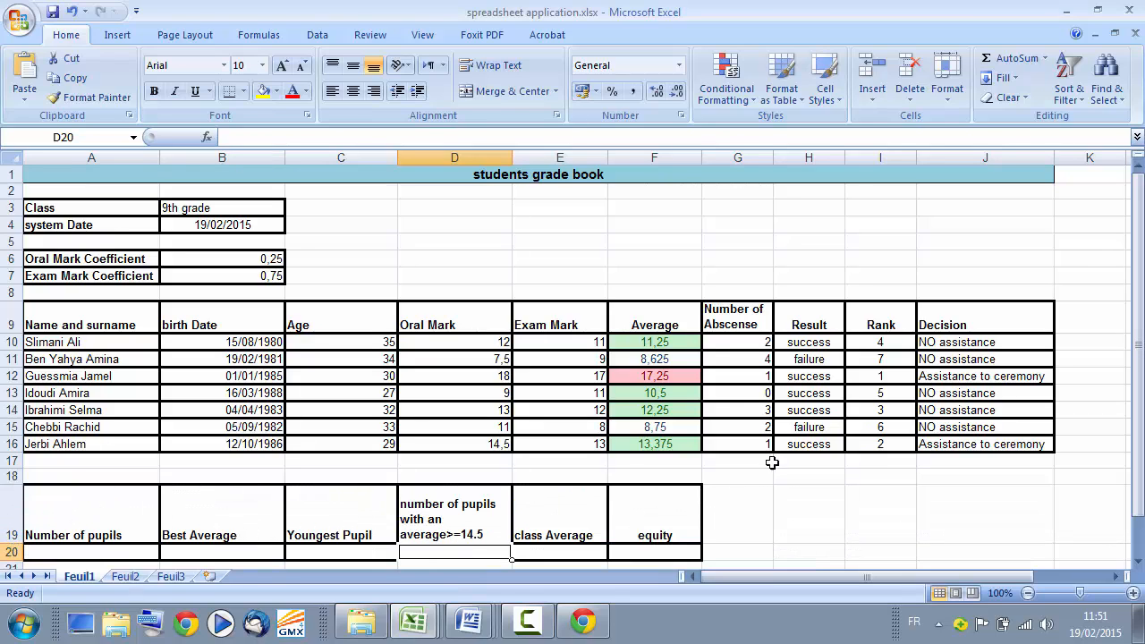
Insert the COUNT function in A20 under Number of pupils, picking it from the list of all functions
scroll(780, 486, "down", 1)
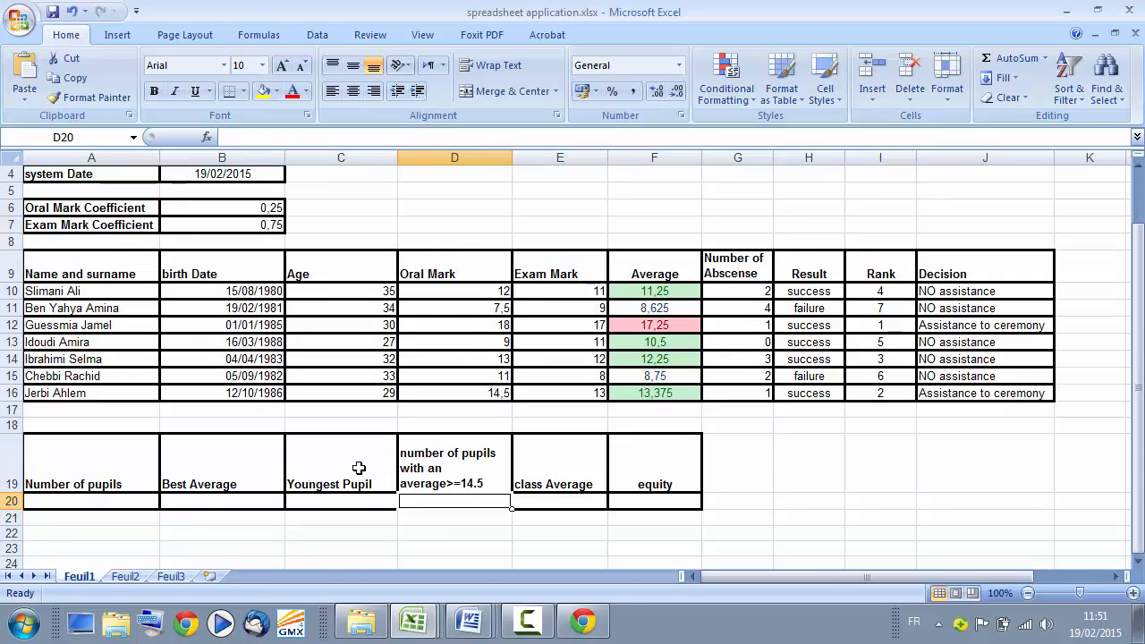
left_click(95, 500)
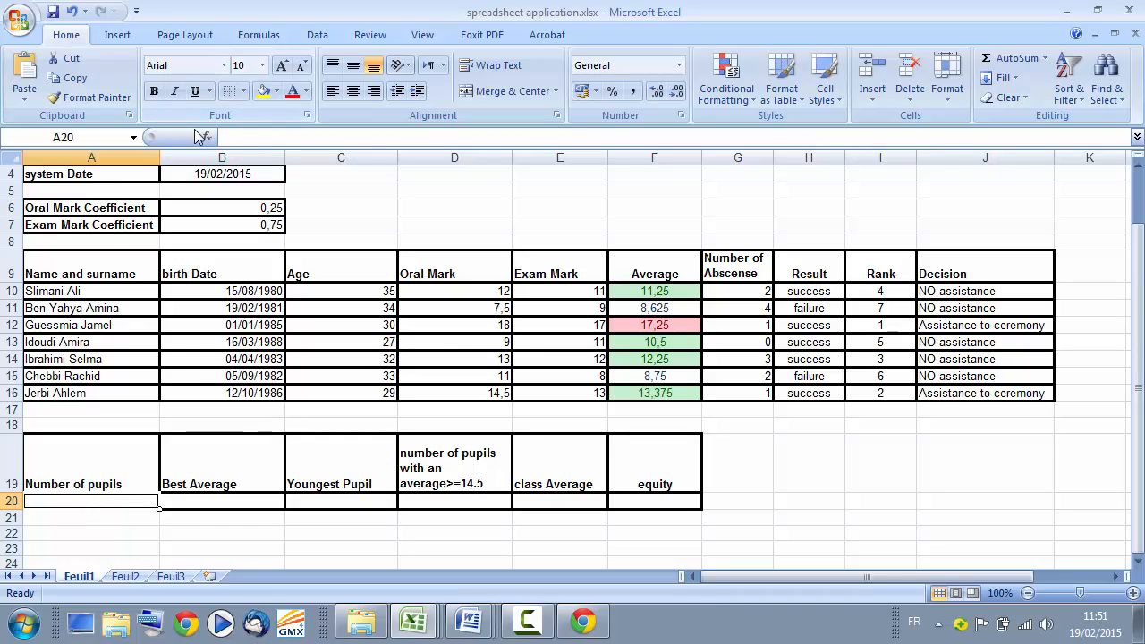
left_click(208, 139)
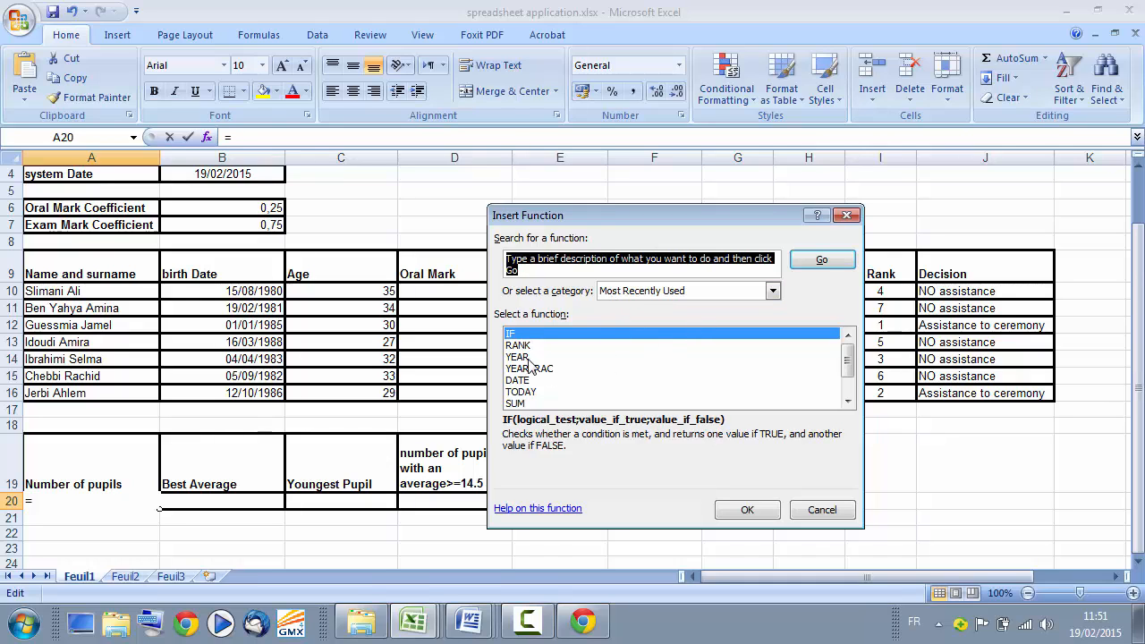
left_click(774, 291)
left_click(617, 314)
left_click(518, 369)
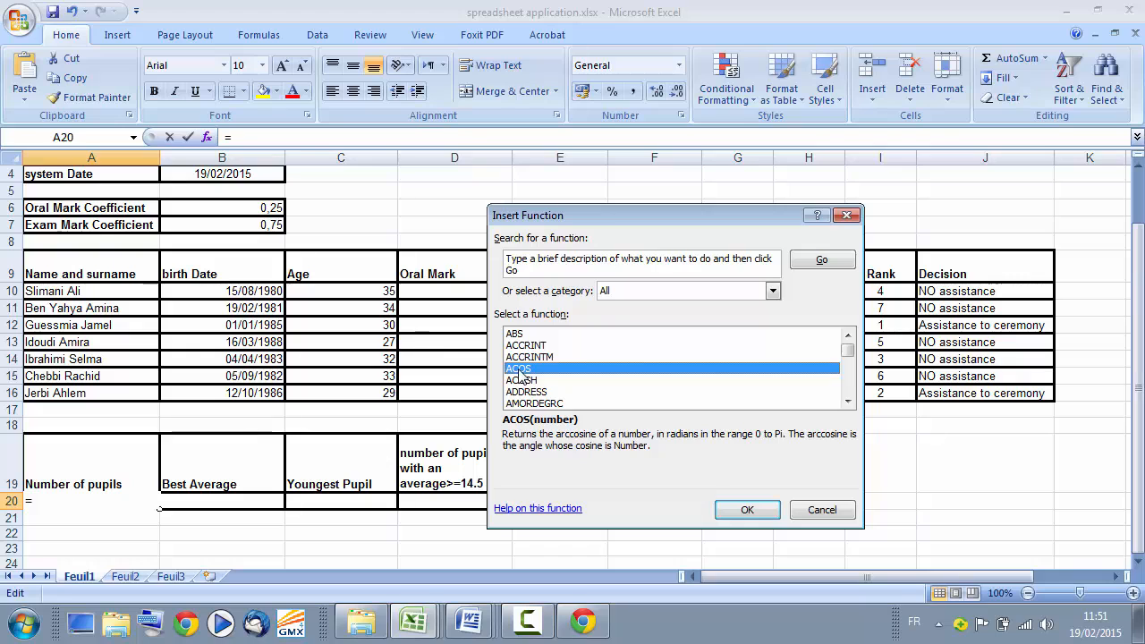
key("c")
key("Down")
key("Down")
key("Down")
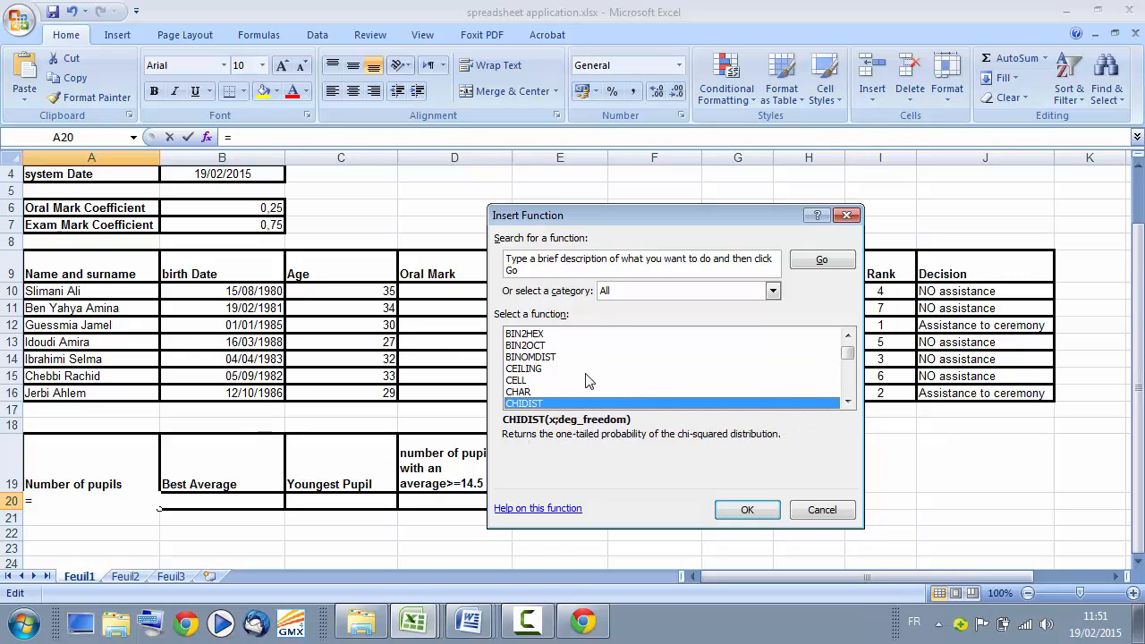
key("Down")
key("Down")
key("Down")
key("Down")
key("Down")
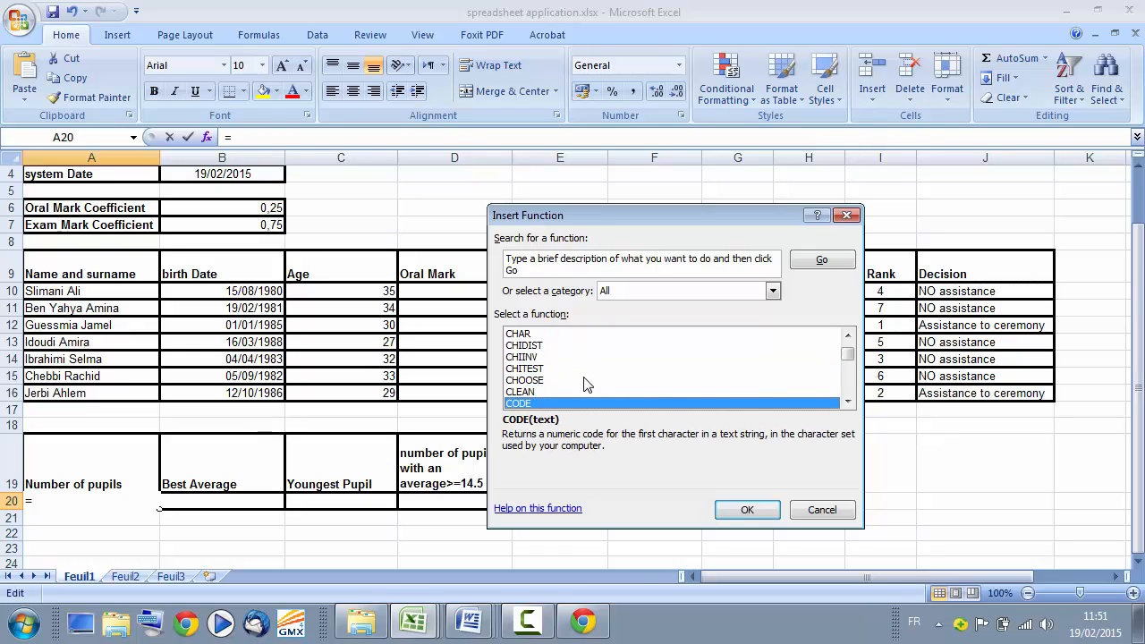
key("Down")
key("Down")
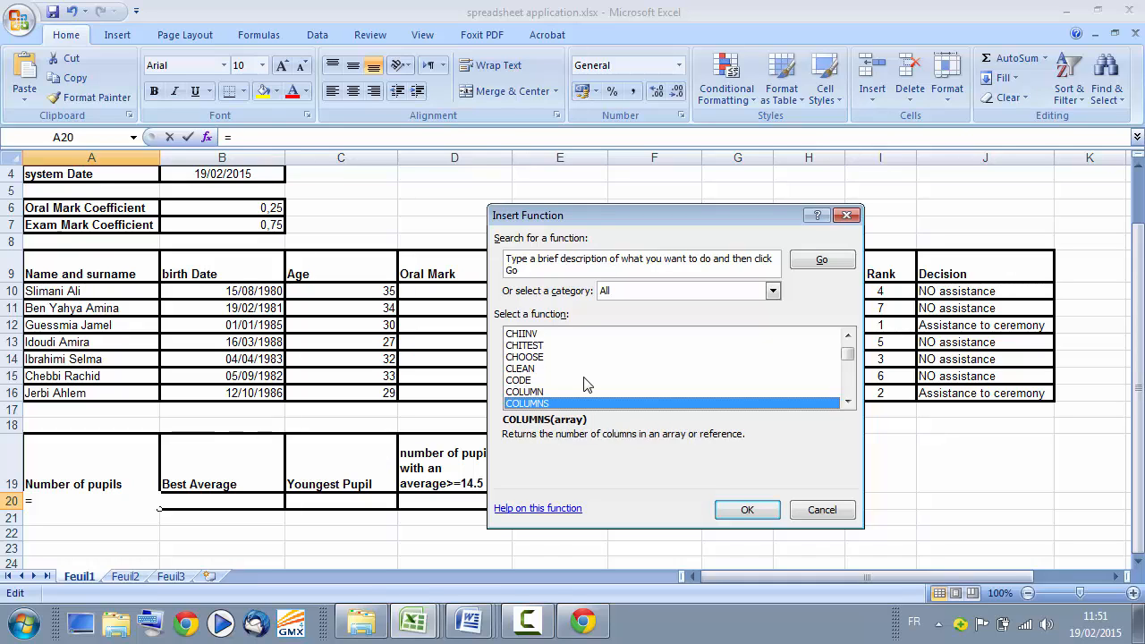
key("Down")
key("Down")
key("Down")
key("Down")
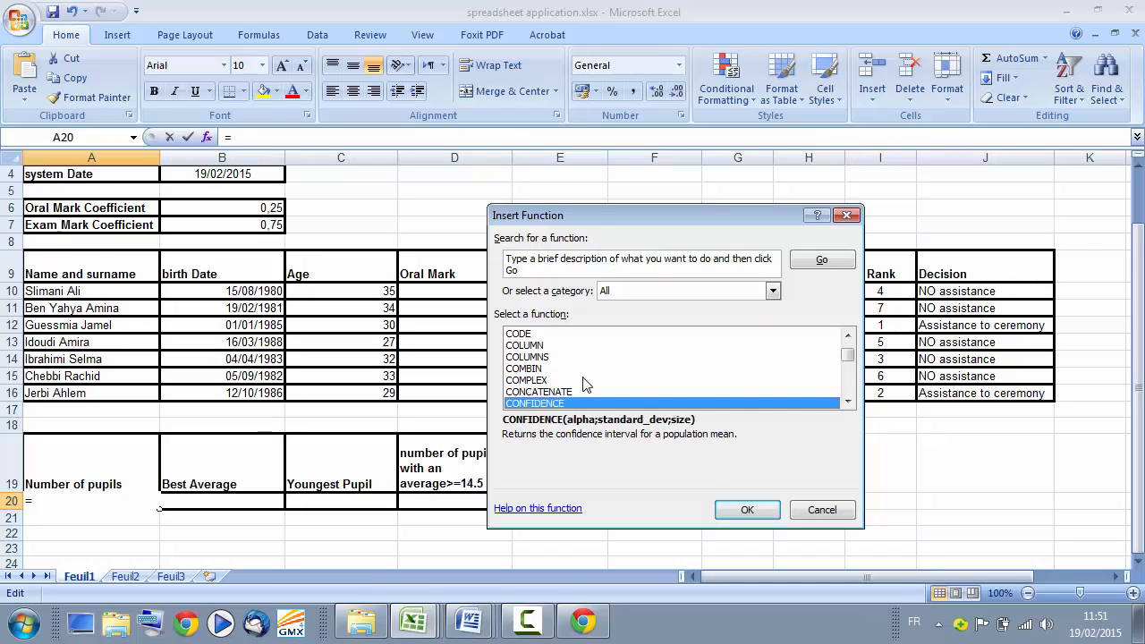
key("Down")
key("Down")
key("Down")
key("Down")
key("Down")
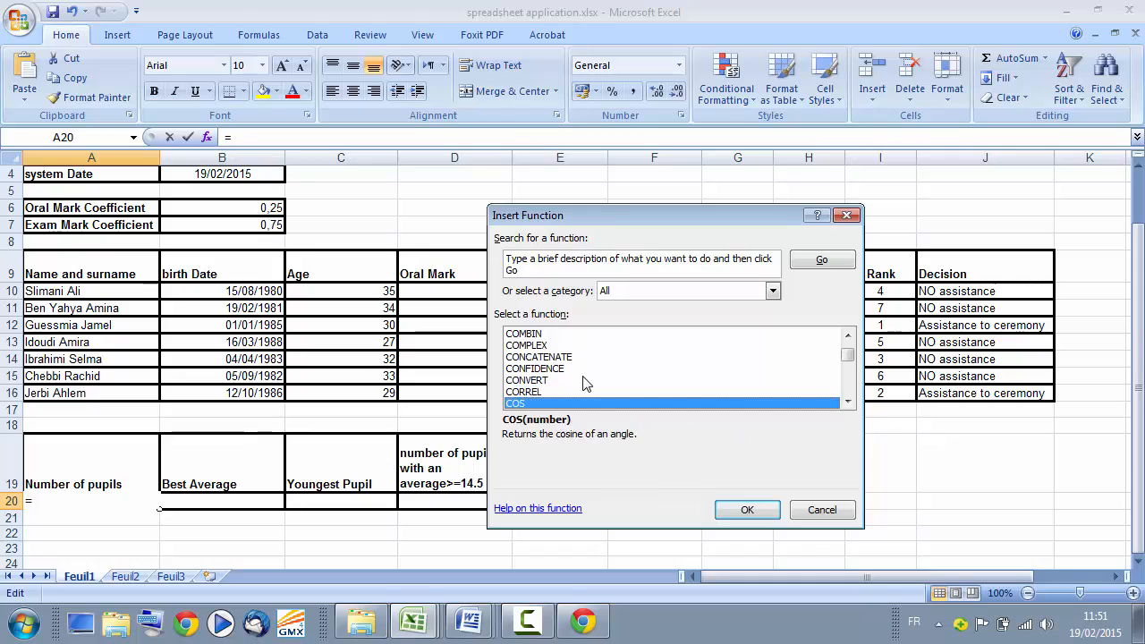
key("Down")
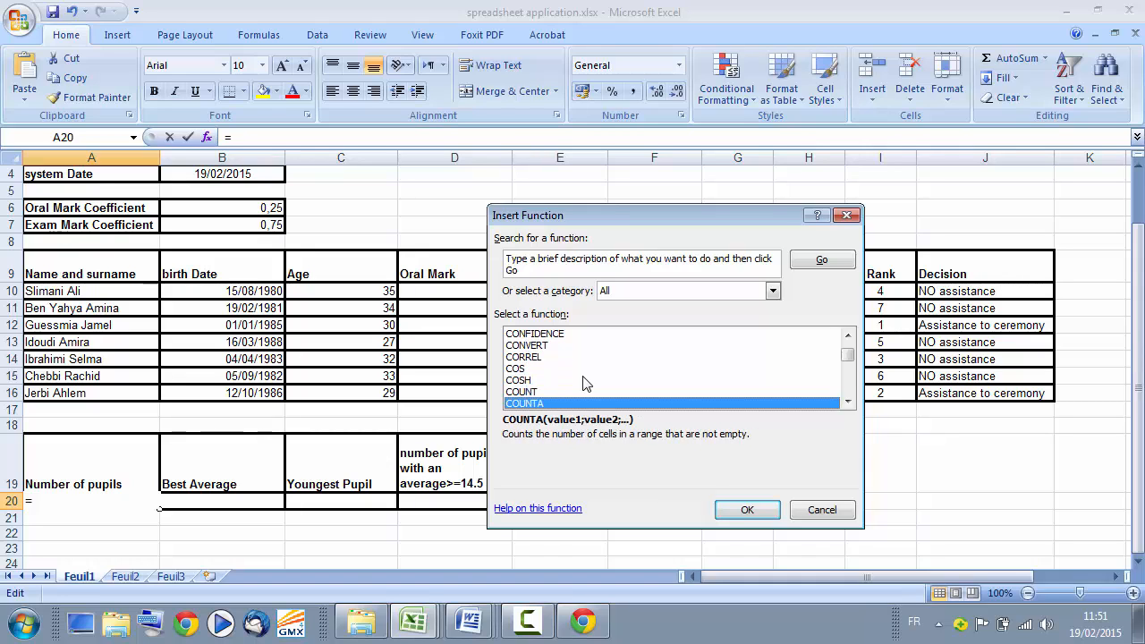
left_click(528, 392)
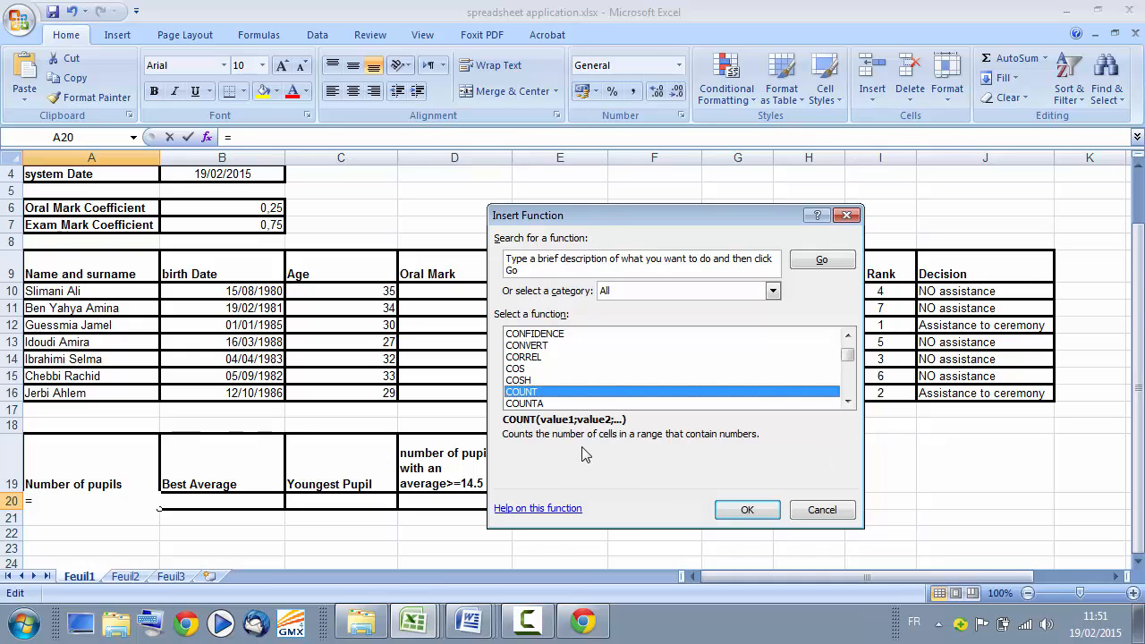
left_click(747, 506)
Set COUNT's first argument to the Age range C10:C16 and confirm the formula in A20
left_click_drag(600, 229, 754, 390)
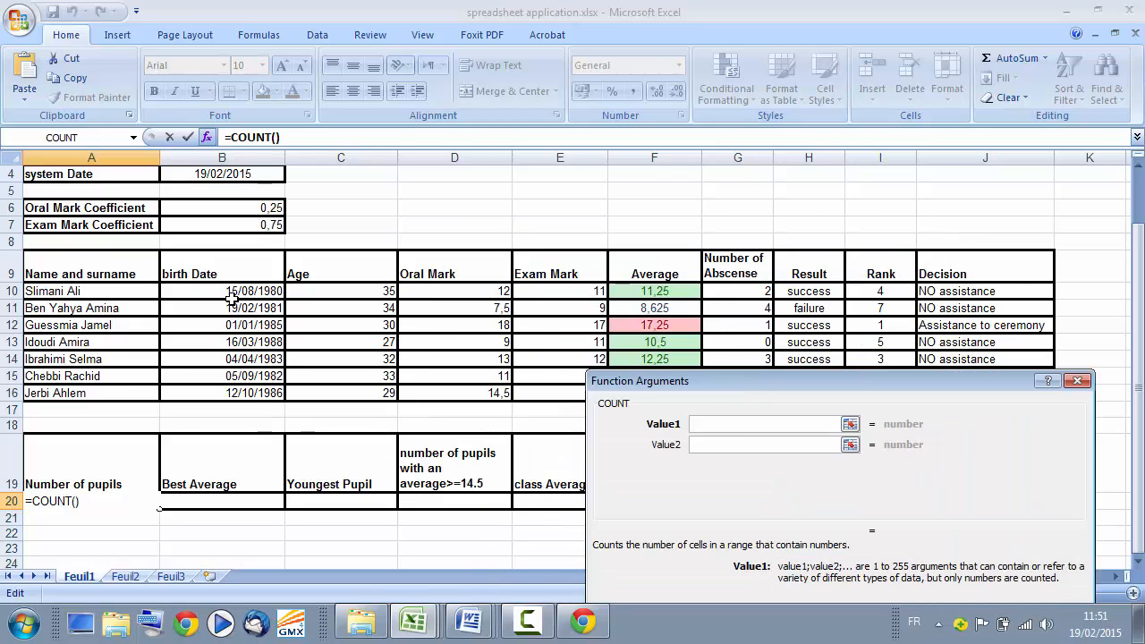
left_click_drag(366, 291, 367, 390)
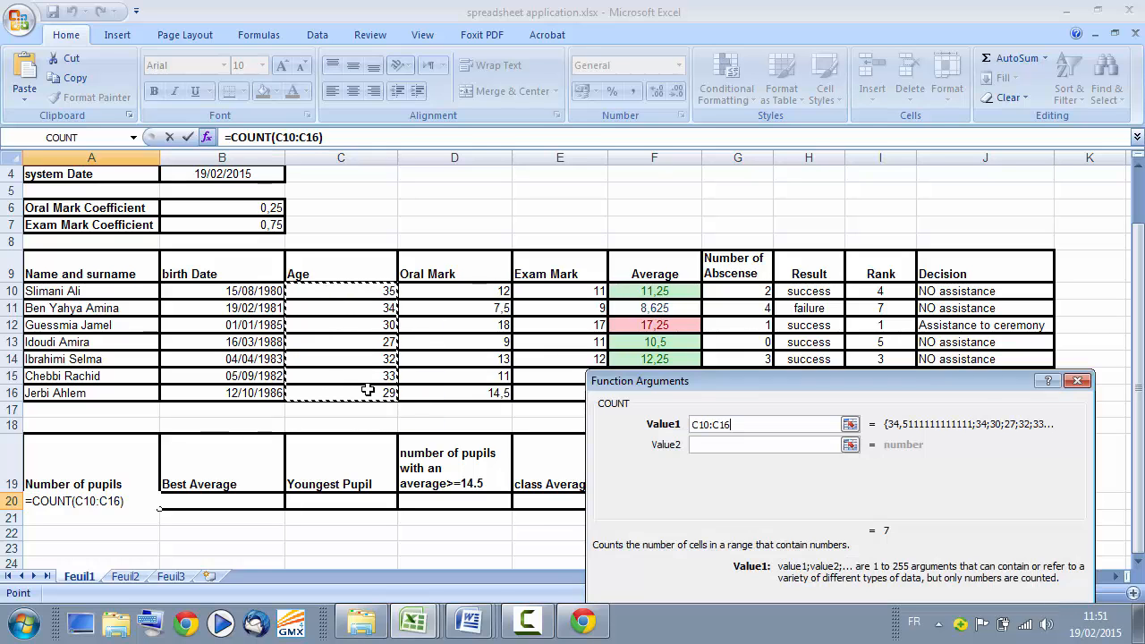
left_click_drag(716, 390, 593, 145)
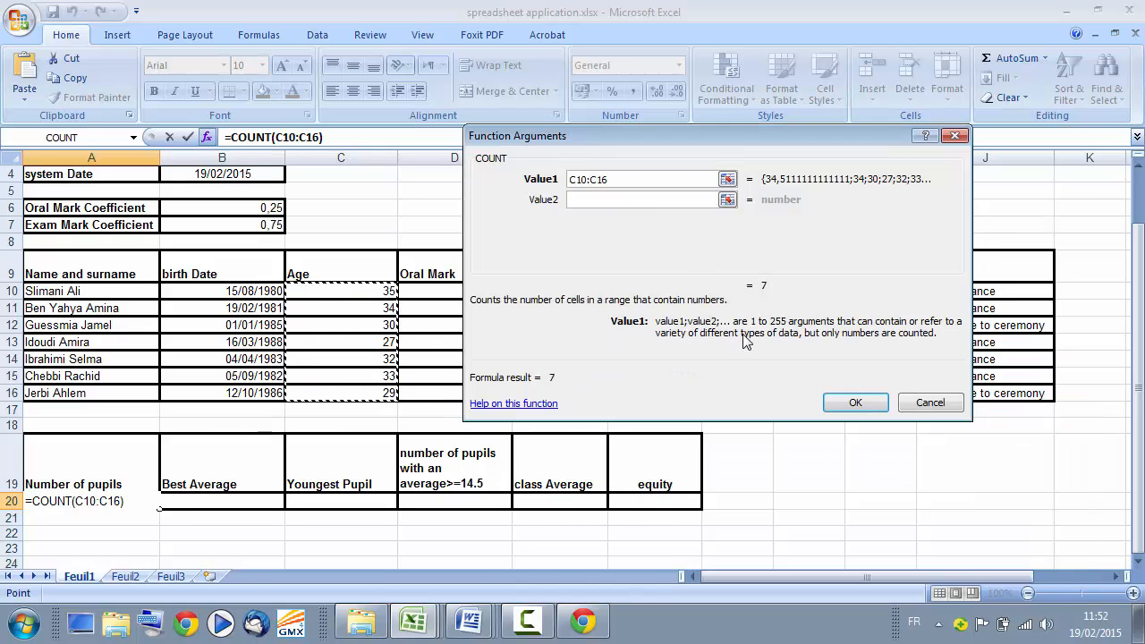
left_click(862, 406)
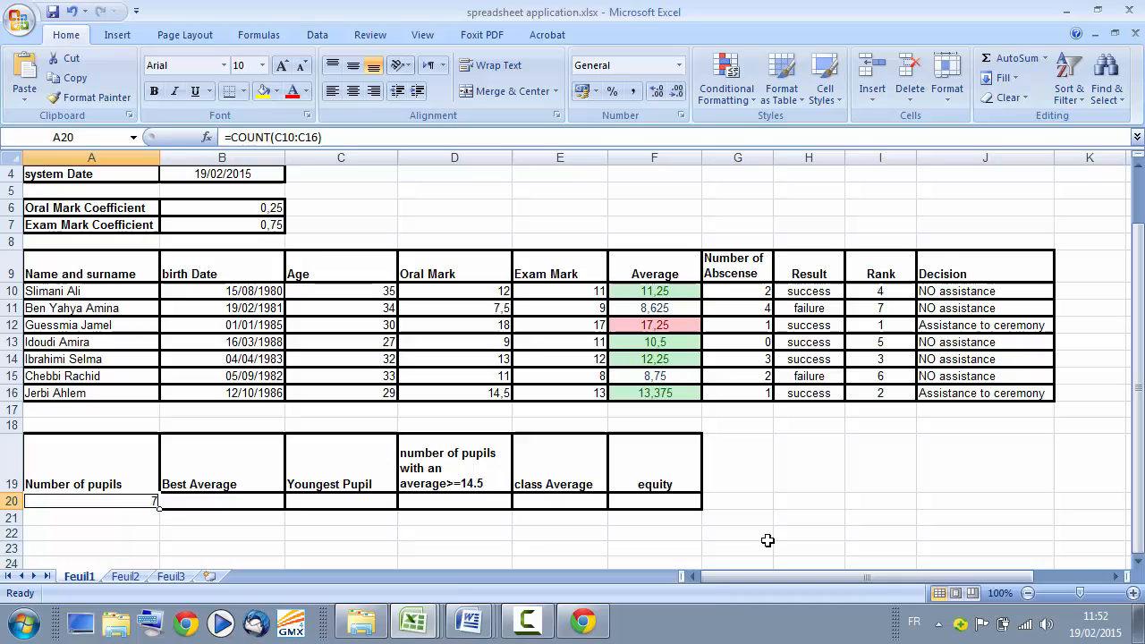
Insert the COUNTA function in A21 from the list of all functions, opening its arguments
left_click(107, 519)
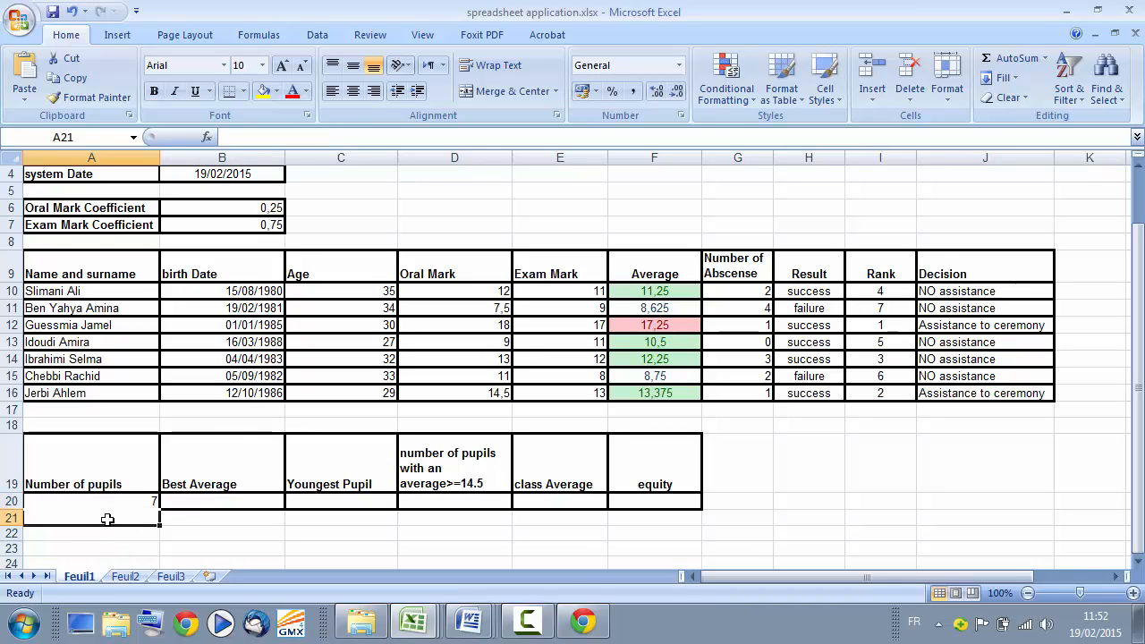
left_click(217, 534)
left_click(142, 521)
left_click(207, 136)
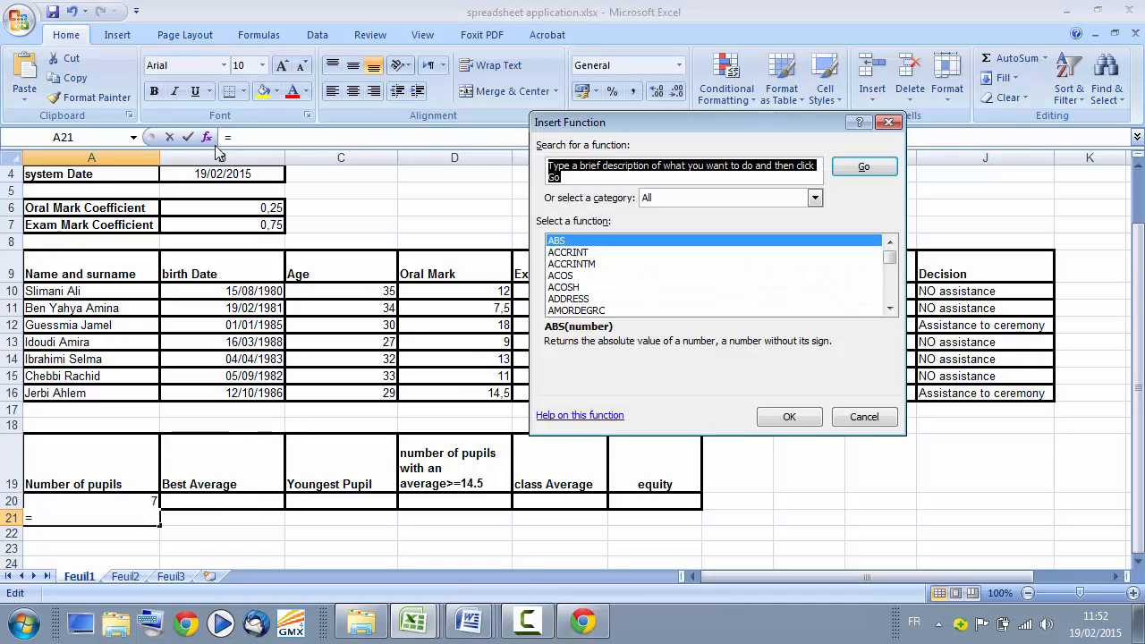
left_click(572, 265)
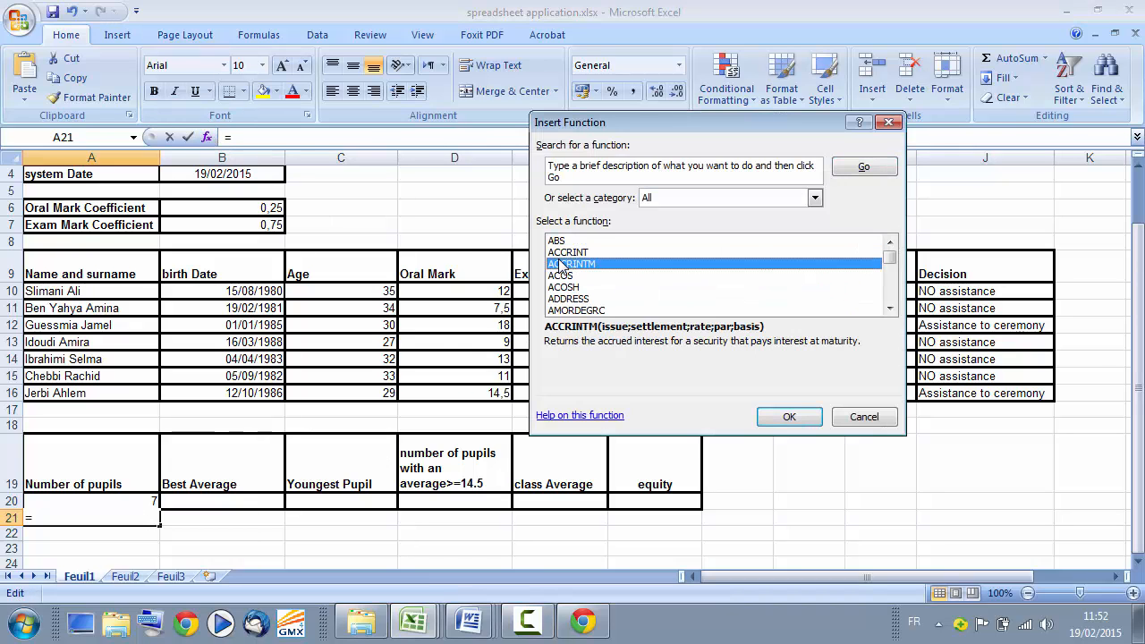
key("c")
left_click(889, 308)
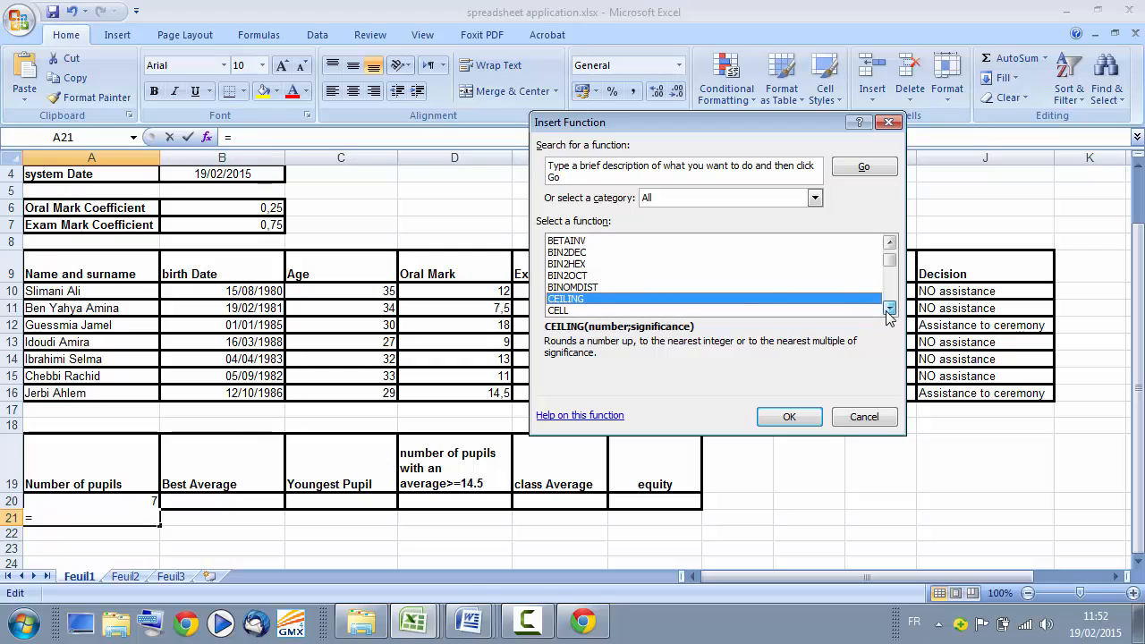
left_click(887, 311)
left_click(887, 311)
left_click(887, 311)
key("Down")
key("Down")
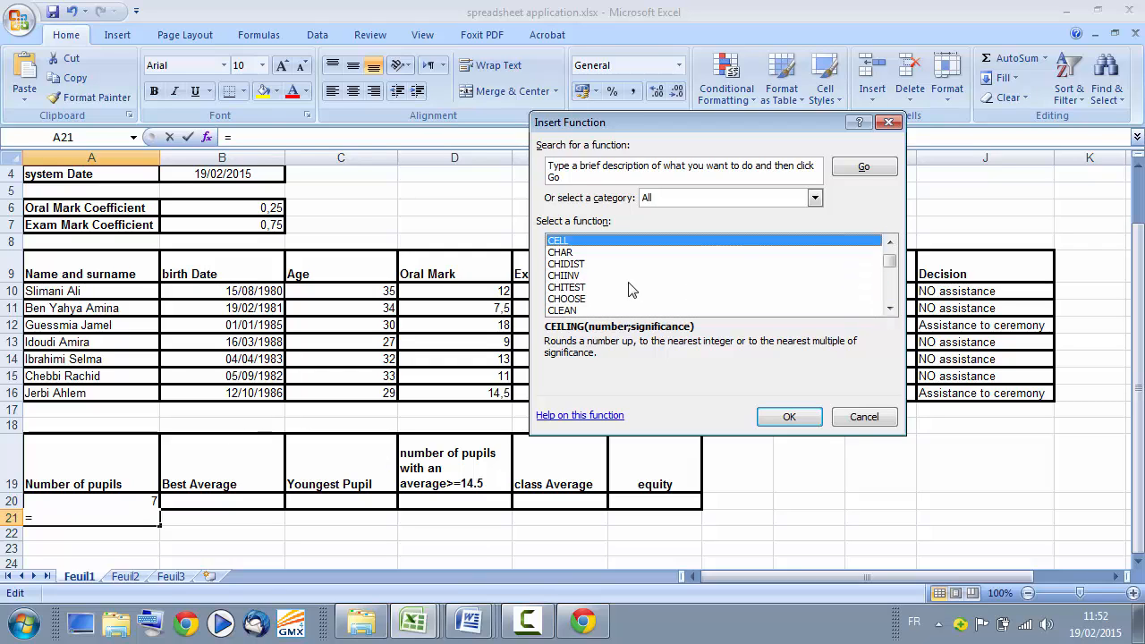
left_click(880, 311)
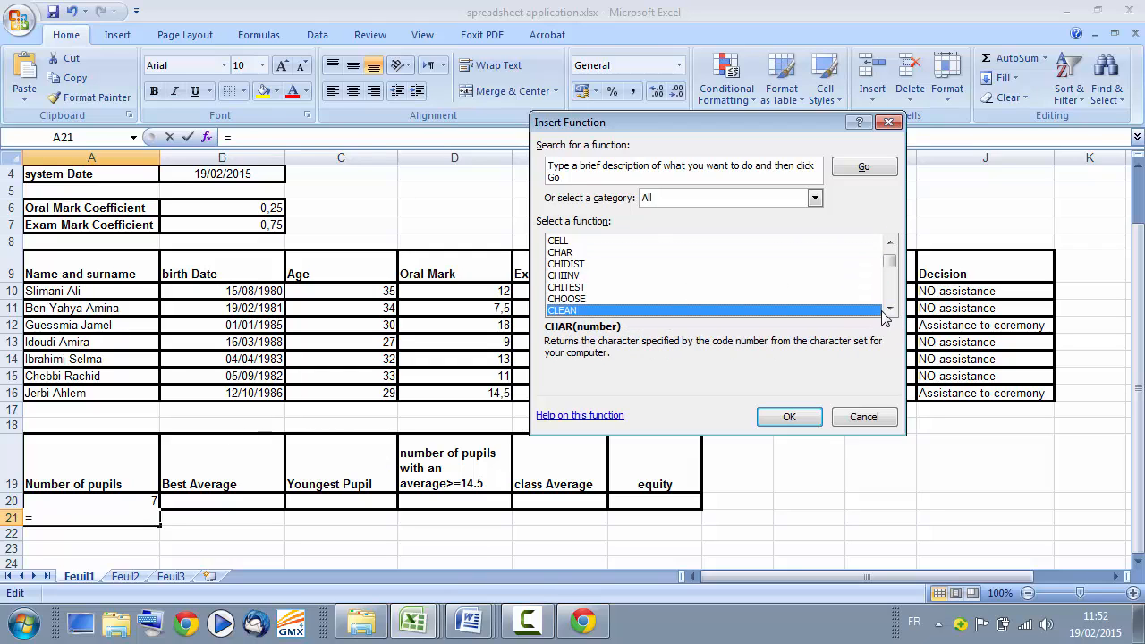
left_click(889, 308)
left_click(889, 308)
left_click(889, 308)
left_click(889, 307)
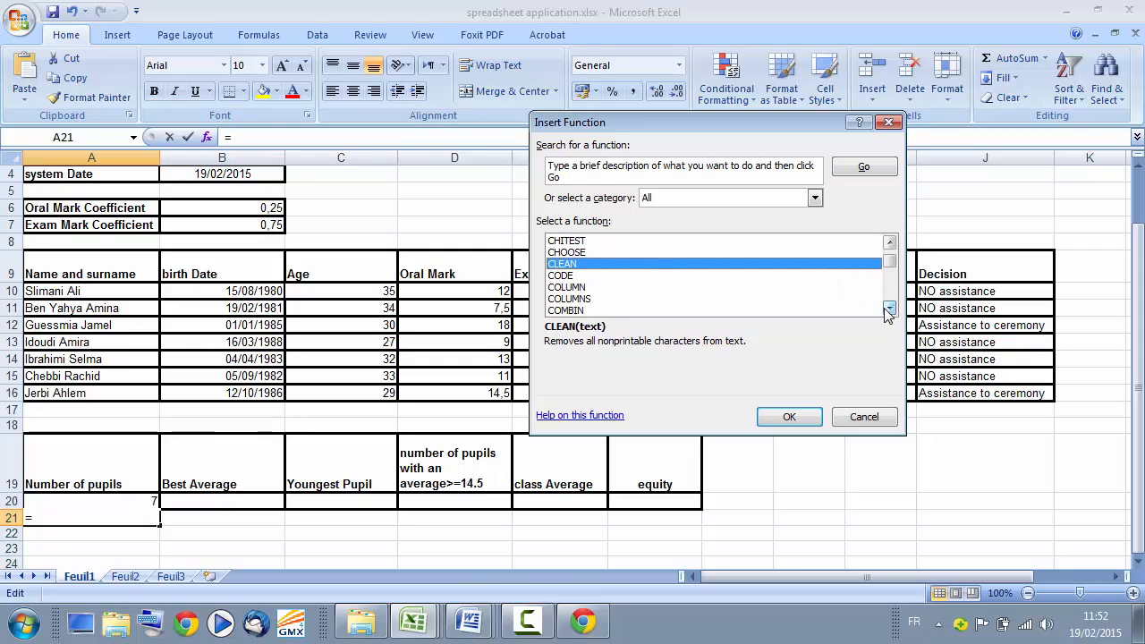
double_click(889, 308)
left_click(889, 308)
double_click(889, 308)
left_click(889, 308)
double_click(889, 308)
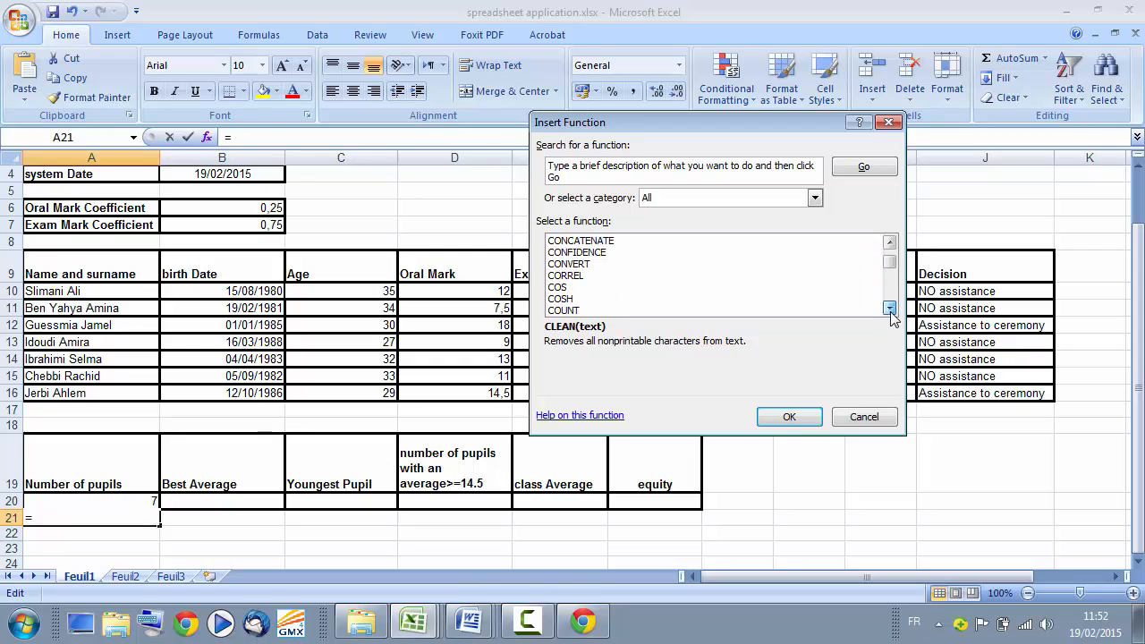
double_click(889, 308)
left_click(550, 299)
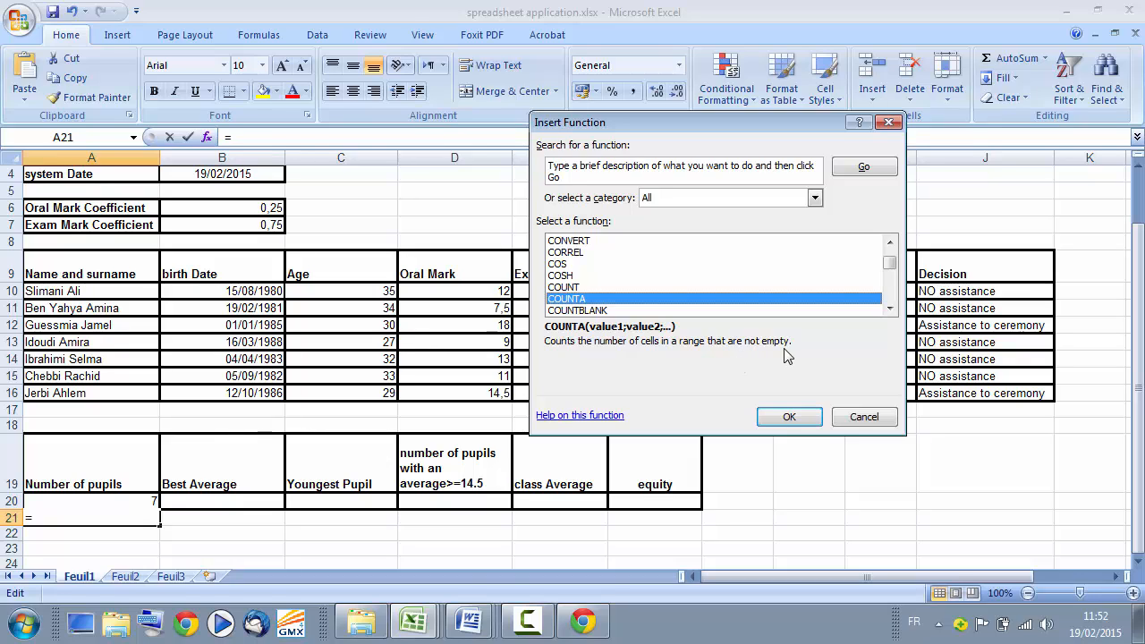
left_click(787, 419)
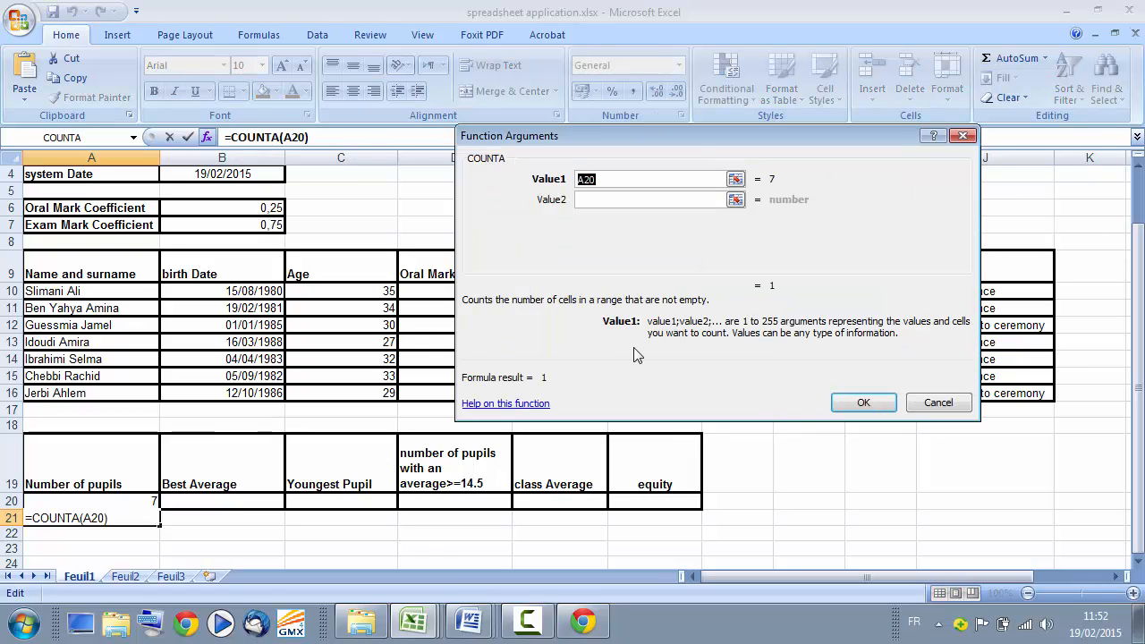
Set COUNTA's first argument to the names range A10:A16, confirm it in A21, and compare the formulas in A20 and A21
key("BackSpace")
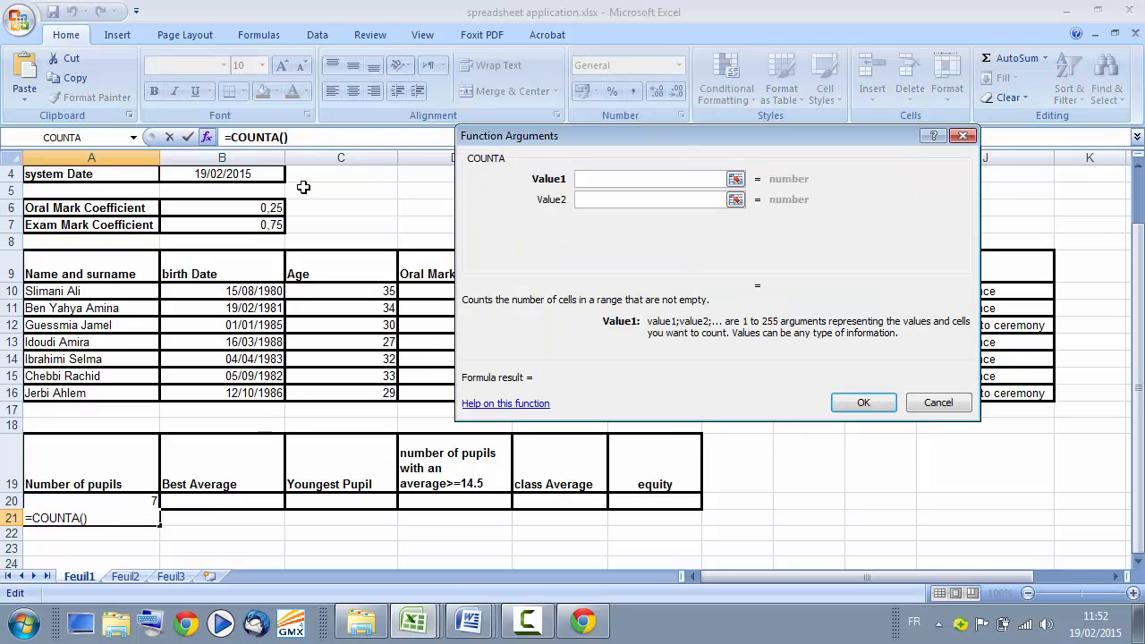
left_click_drag(86, 291, 95, 393)
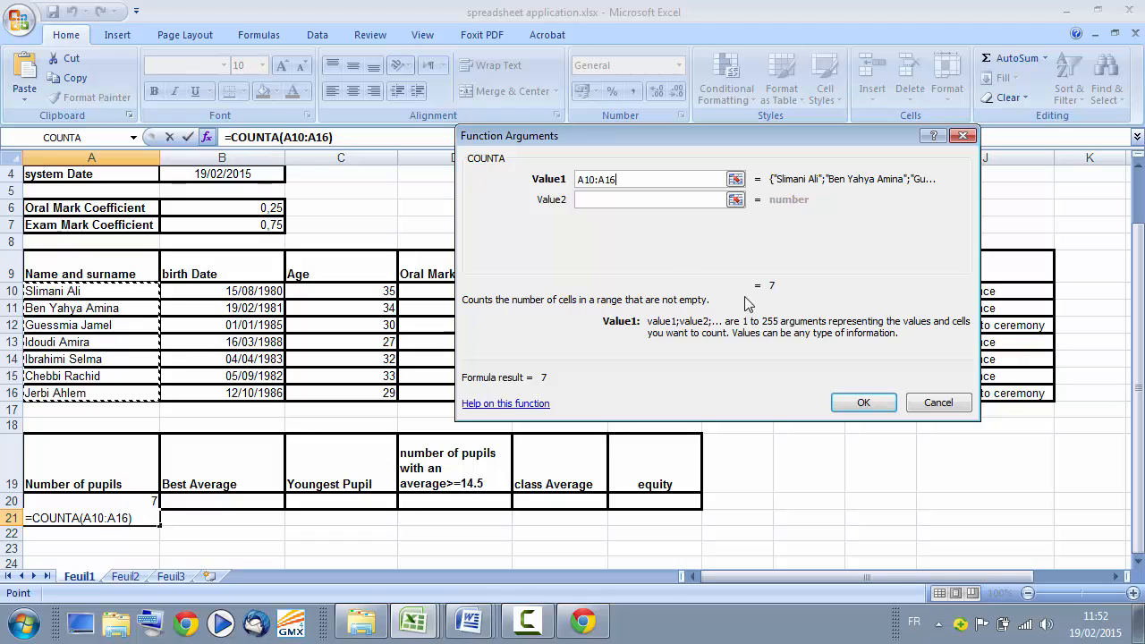
left_click(862, 404)
left_click(231, 525)
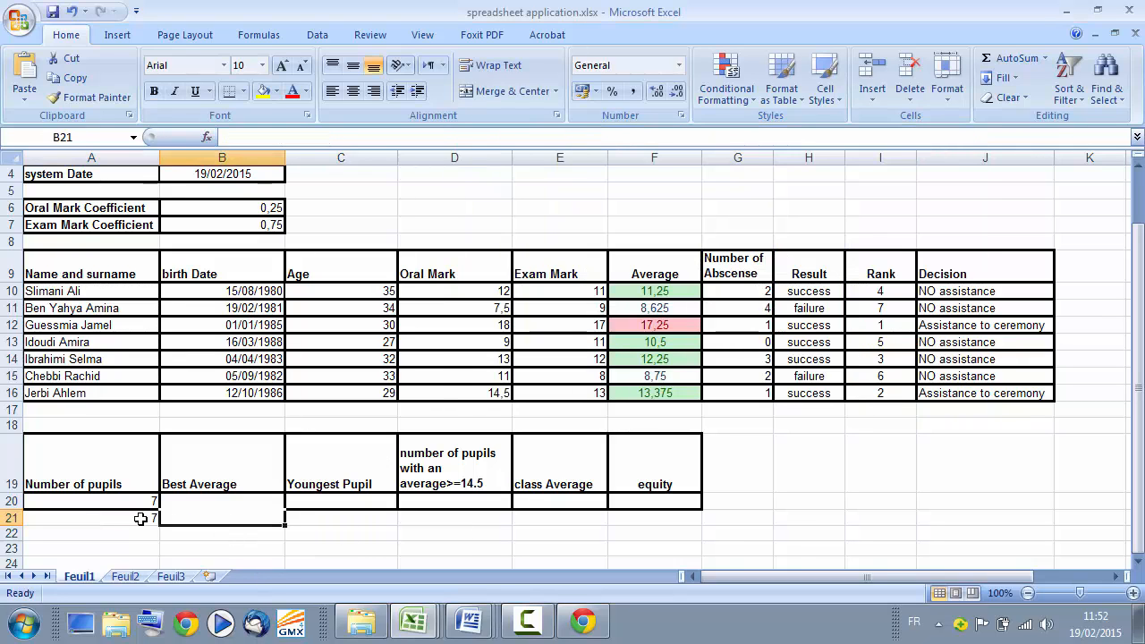
left_click(105, 502)
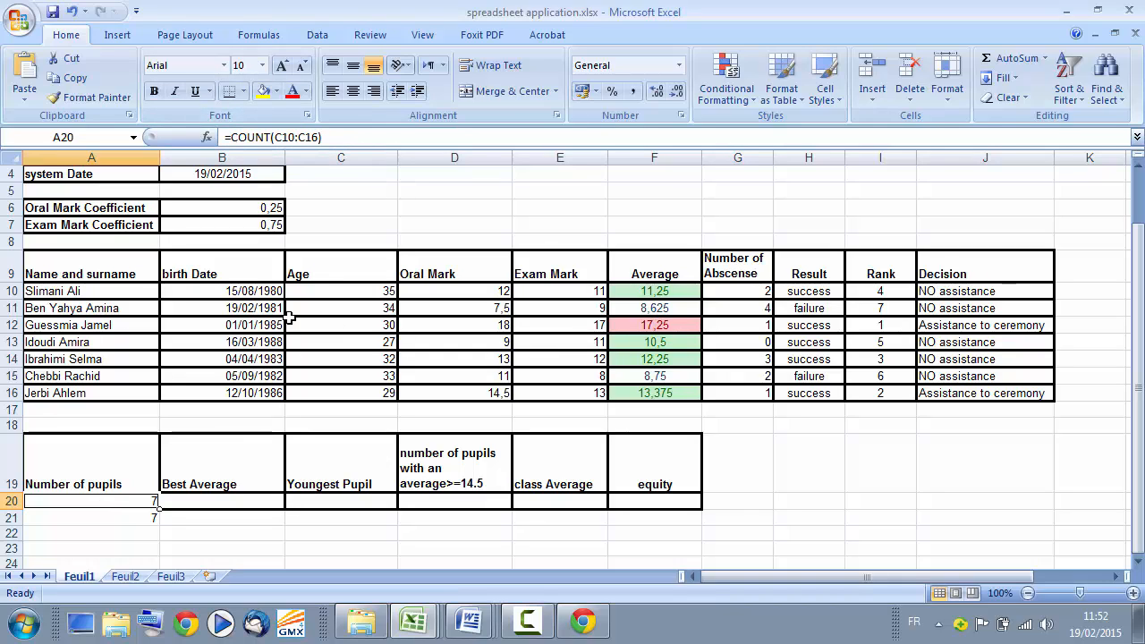
left_click(138, 516)
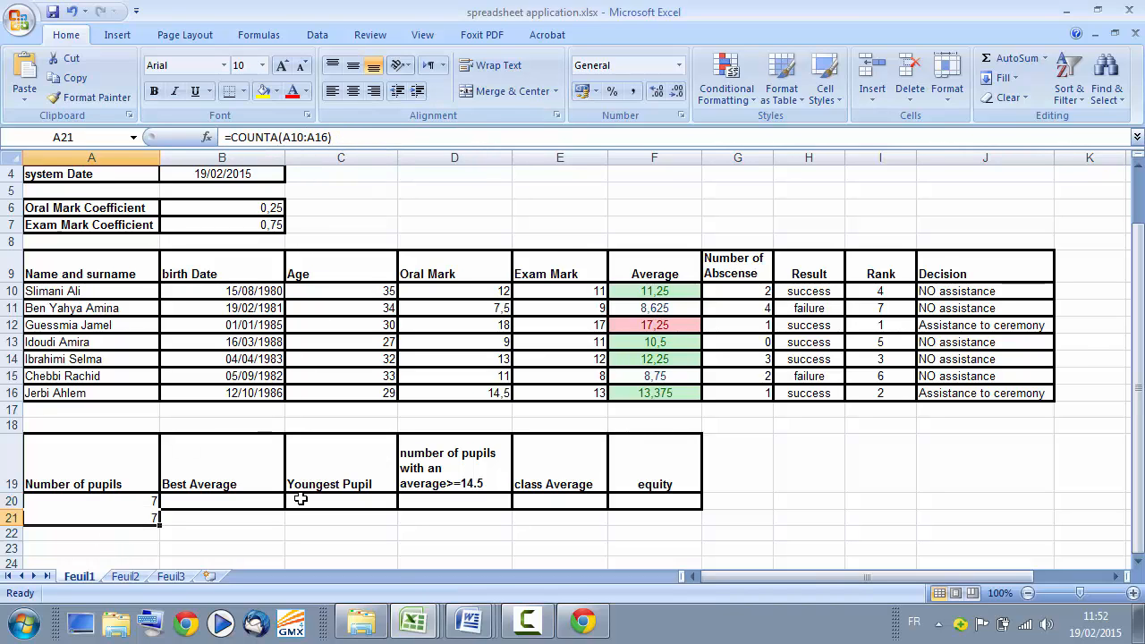
Insert the MAX function in B20 under Best Average, picking it from the list of all functions
left_click(253, 503)
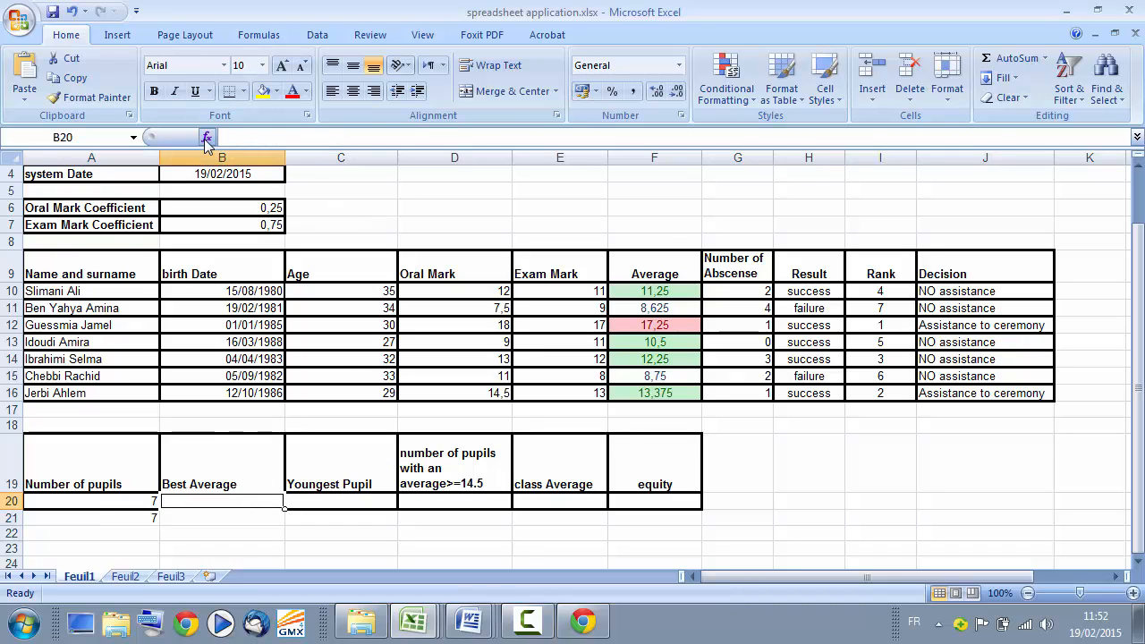
left_click(208, 138)
left_click(578, 265)
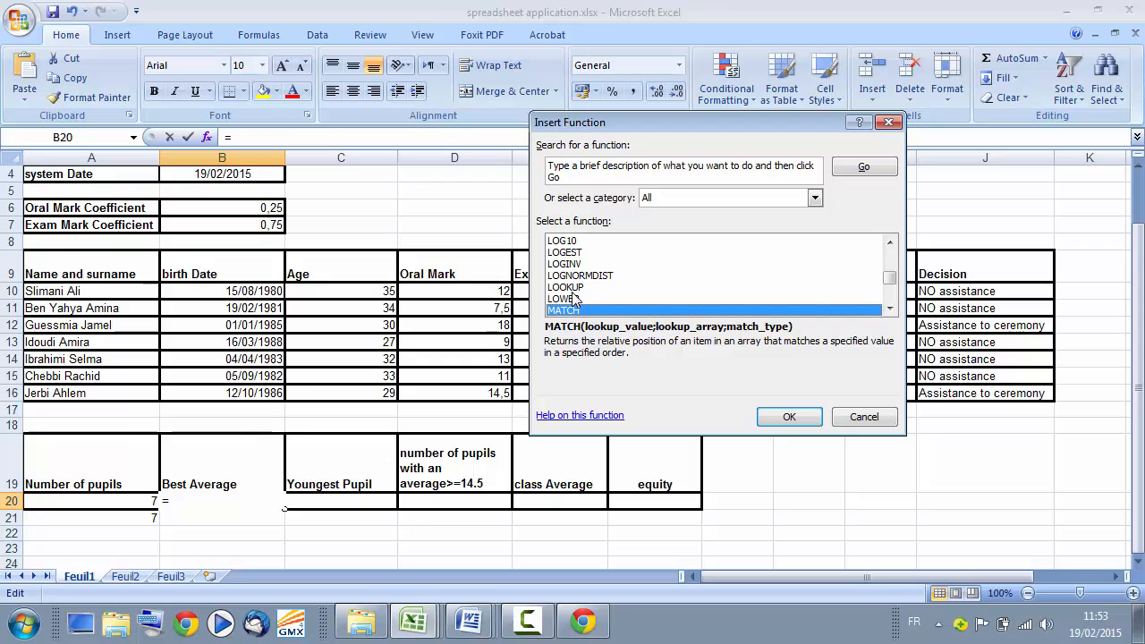
left_click(890, 309)
left_click(890, 308)
left_click(890, 309)
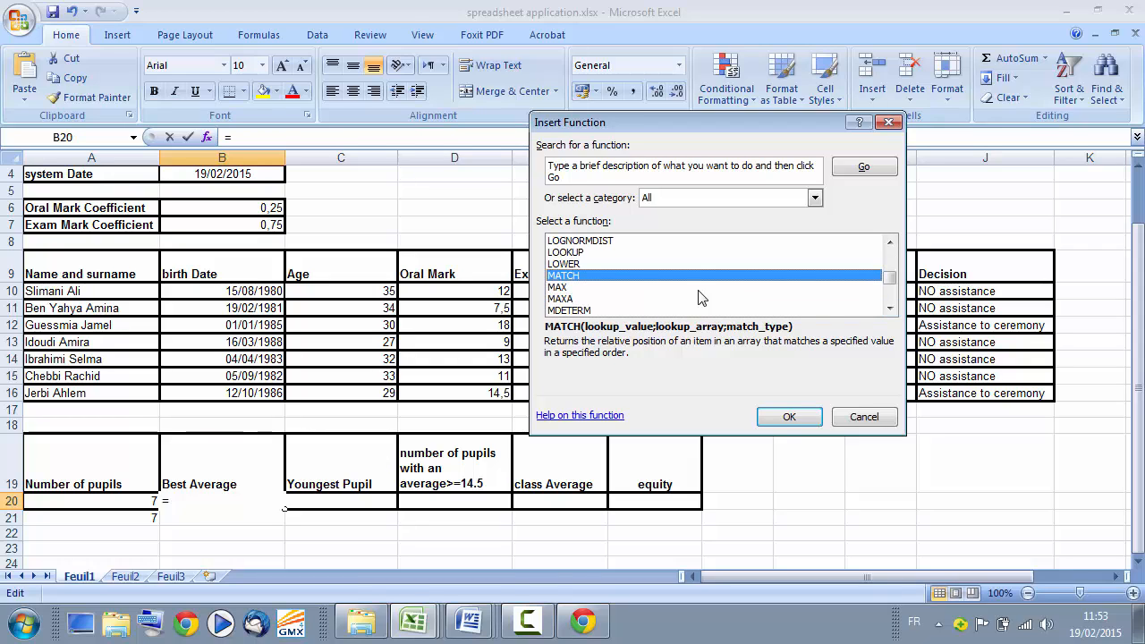
left_click(572, 287)
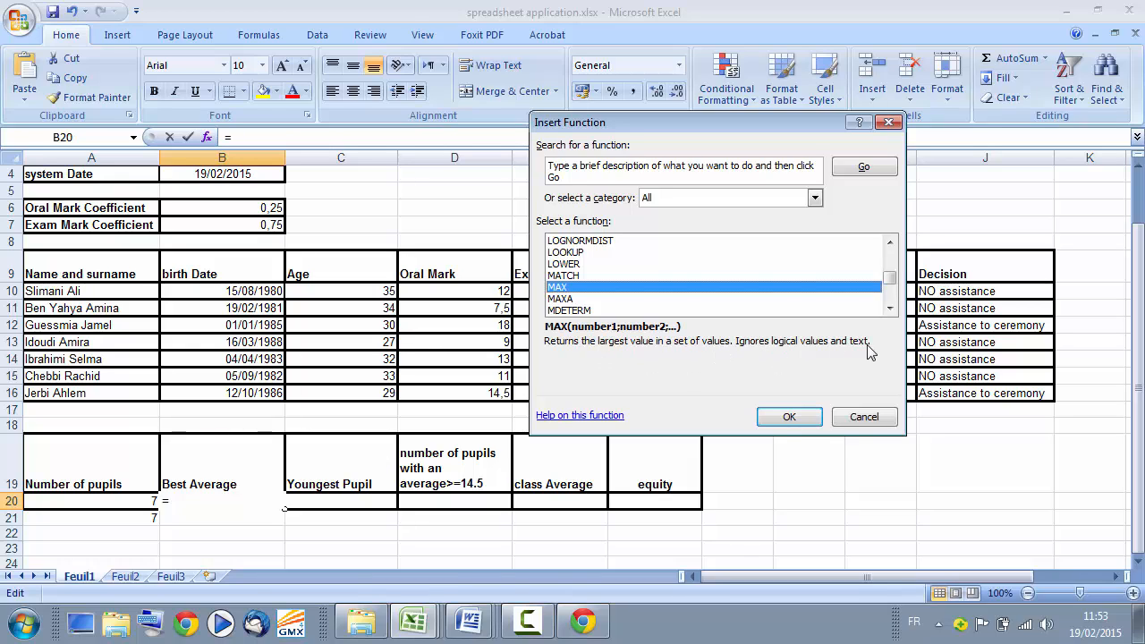
left_click(788, 417)
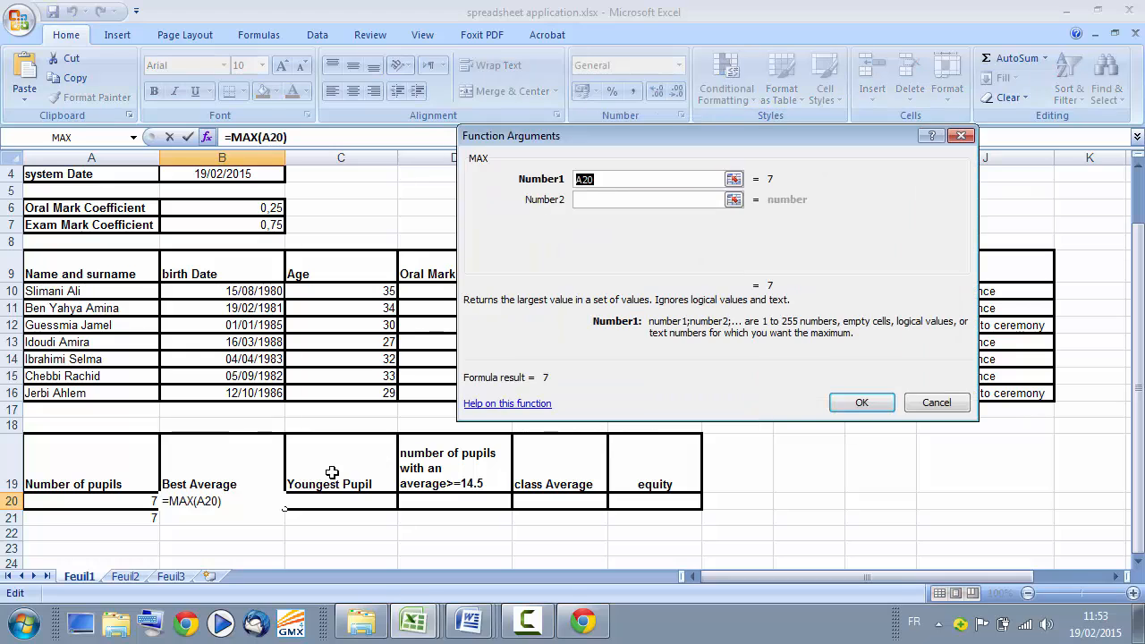
Set MAX's first argument to the Average range F10:F16 and confirm the formula in B20
key("Delete")
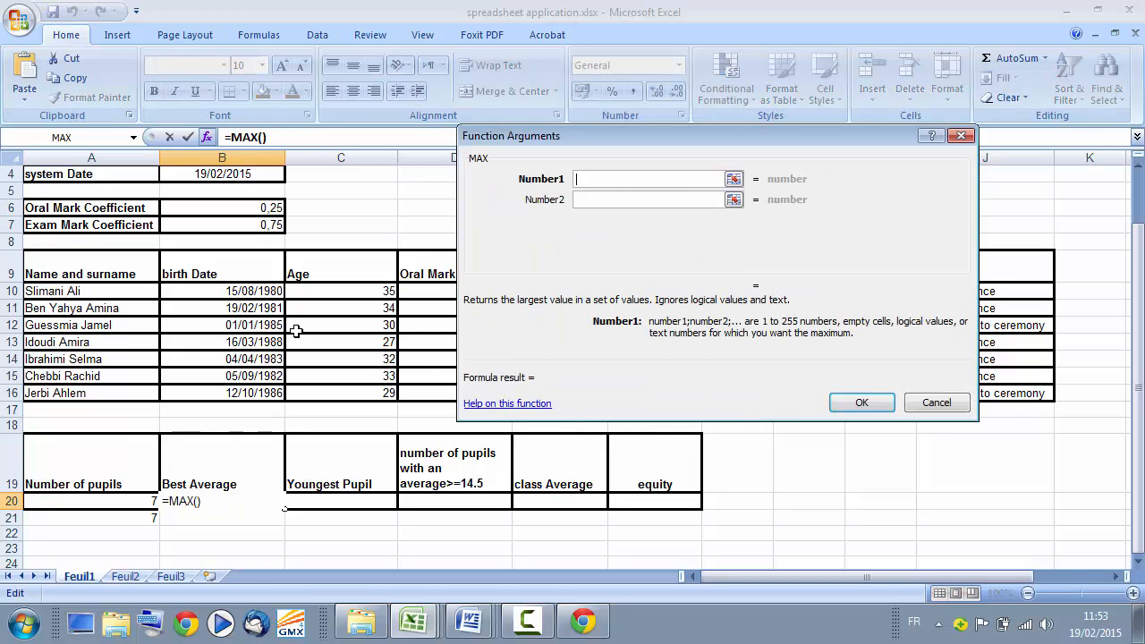
left_click_drag(852, 148, 1037, 448)
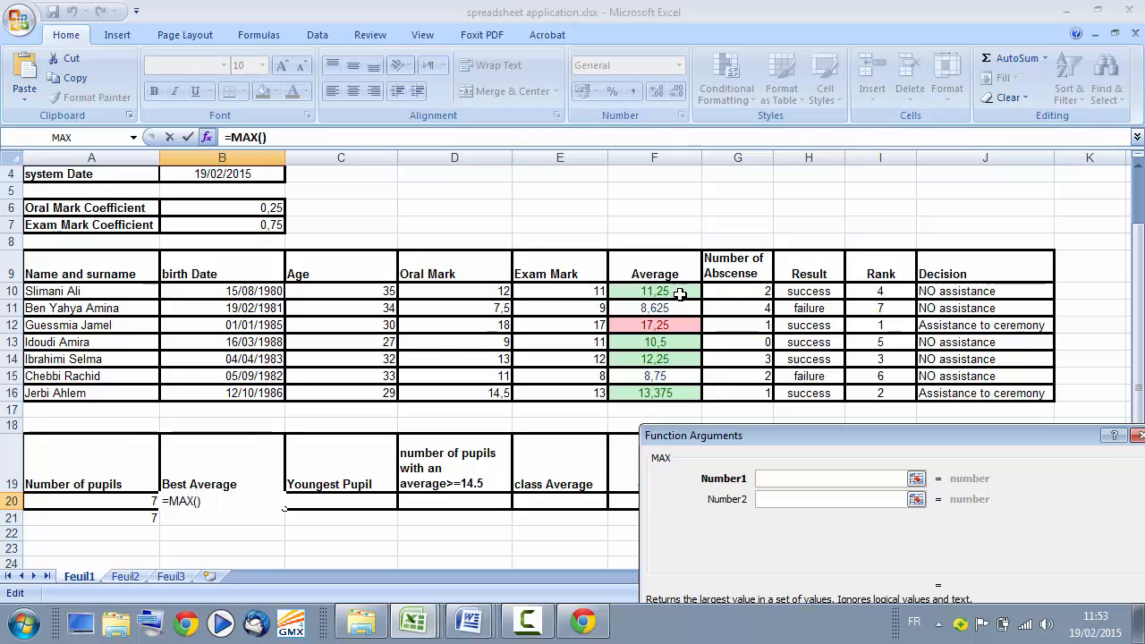
left_click_drag(677, 292, 657, 396)
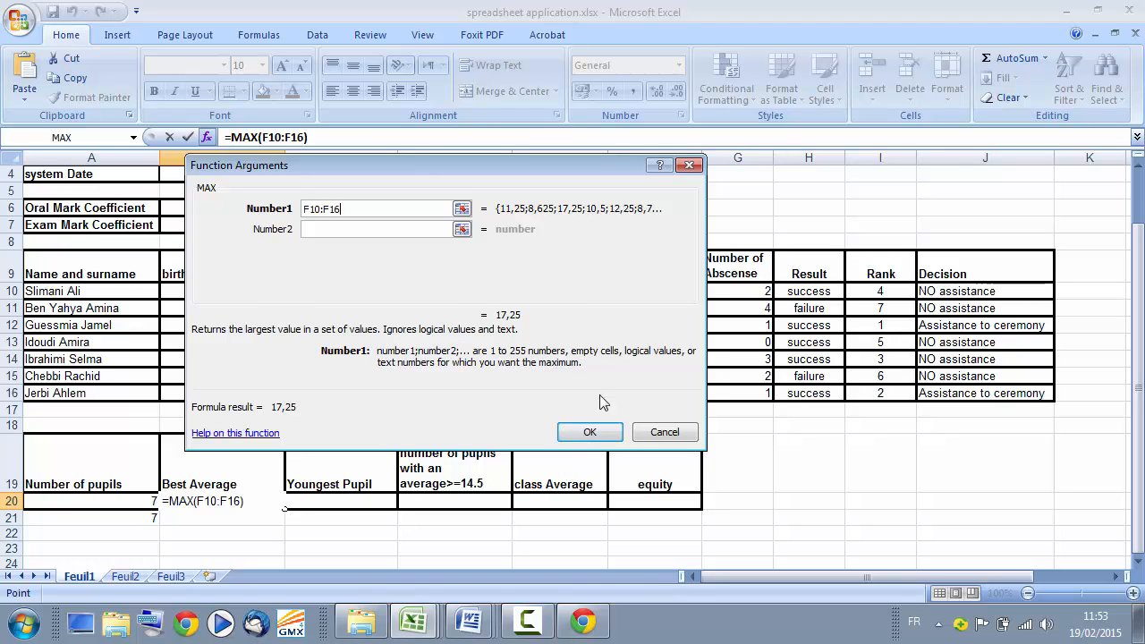
left_click(590, 432)
Insert the MIN function in C20 under Youngest Pupil using the AutoSum functions
left_click(348, 504)
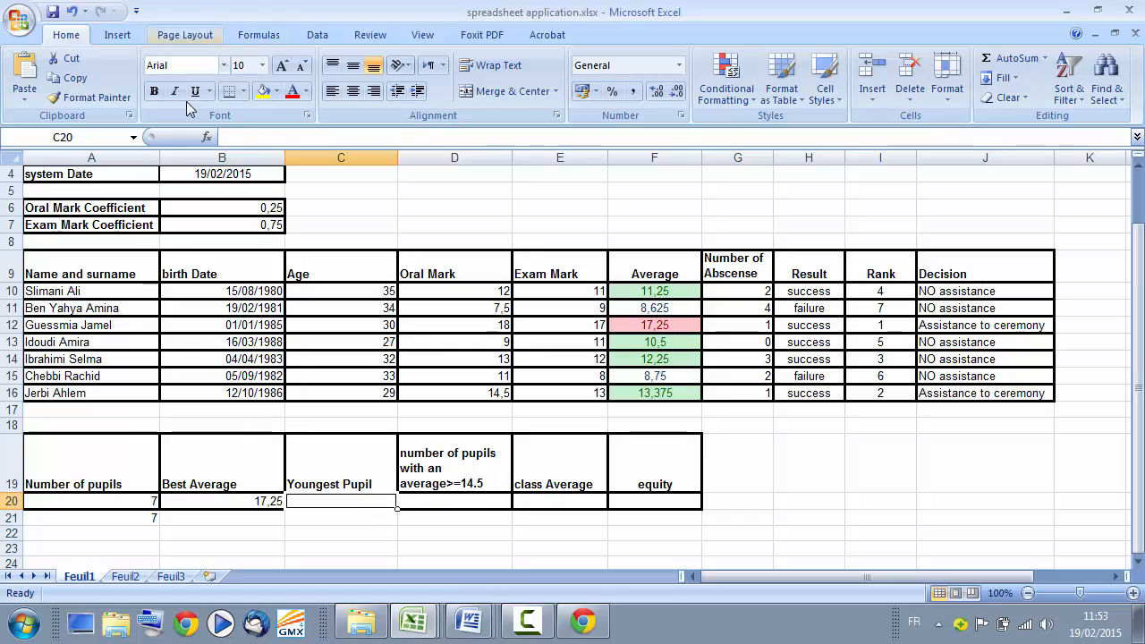
left_click(207, 137)
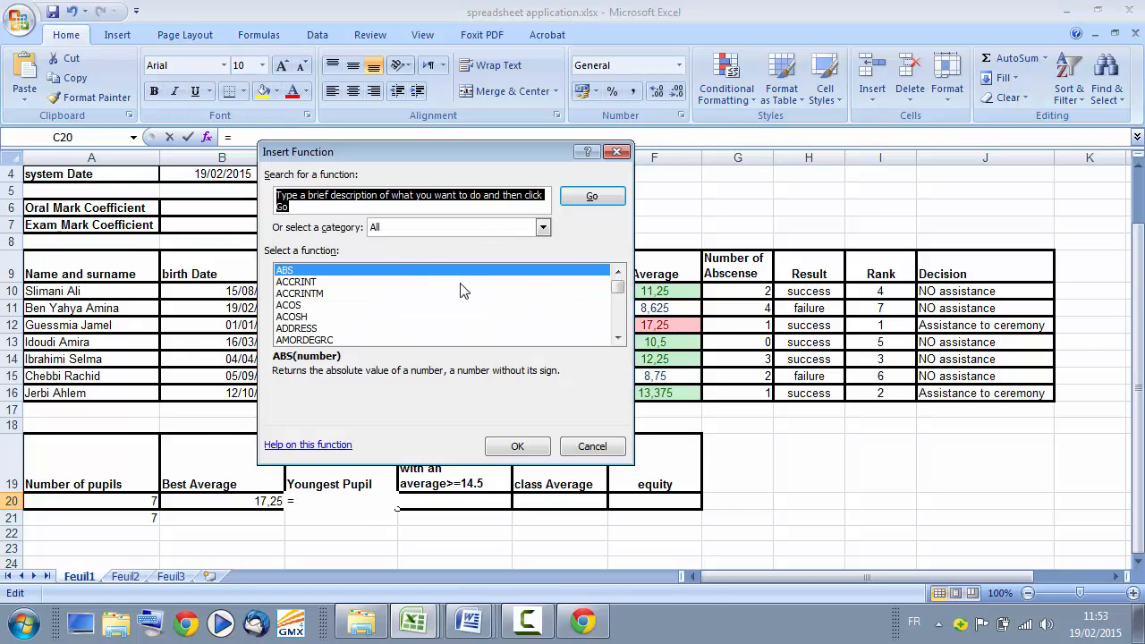
left_click(616, 152)
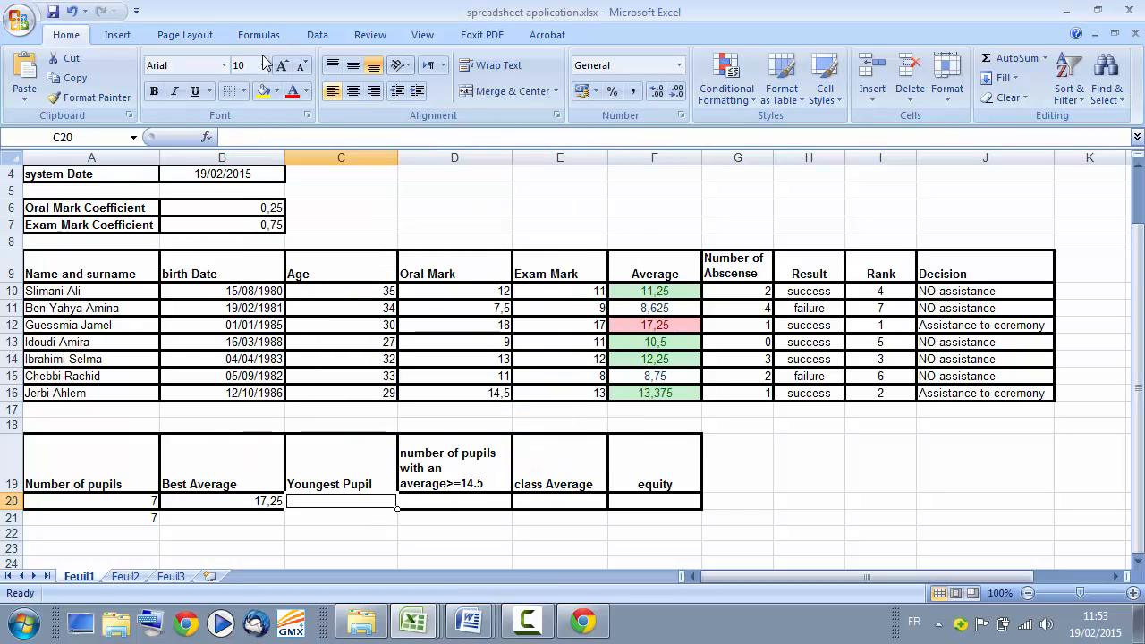
left_click(260, 35)
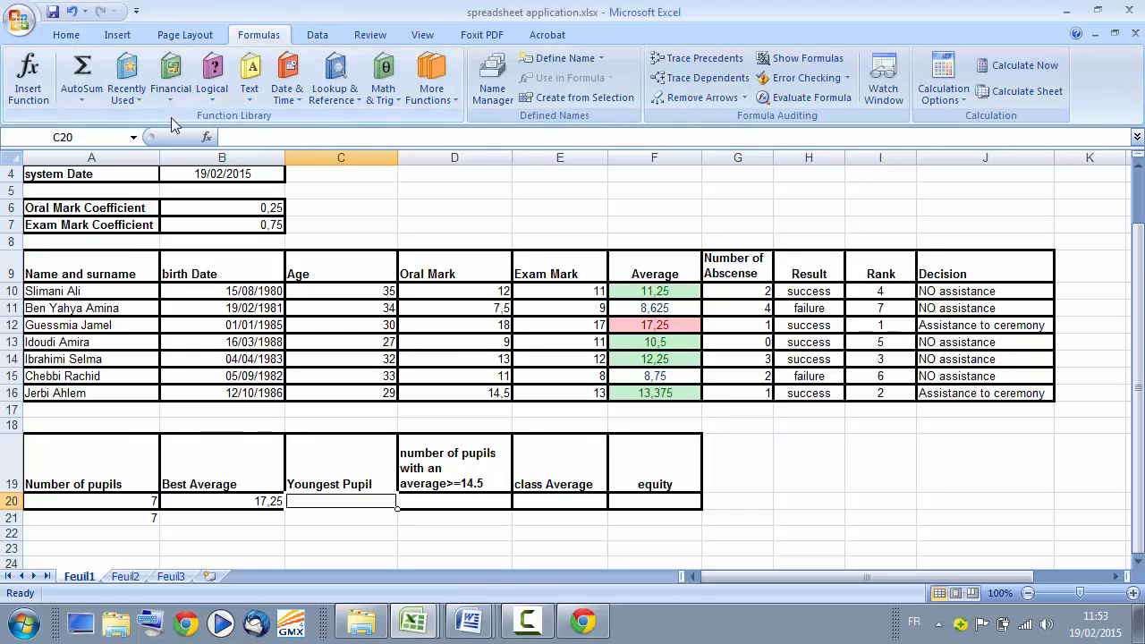
left_click(86, 101)
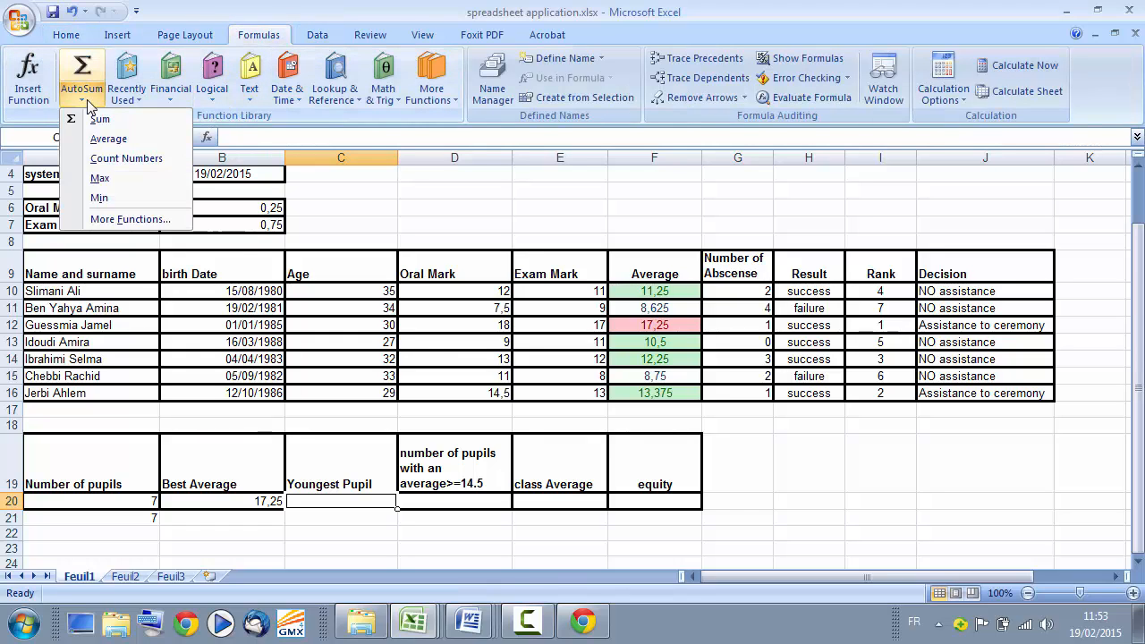
left_click(98, 197)
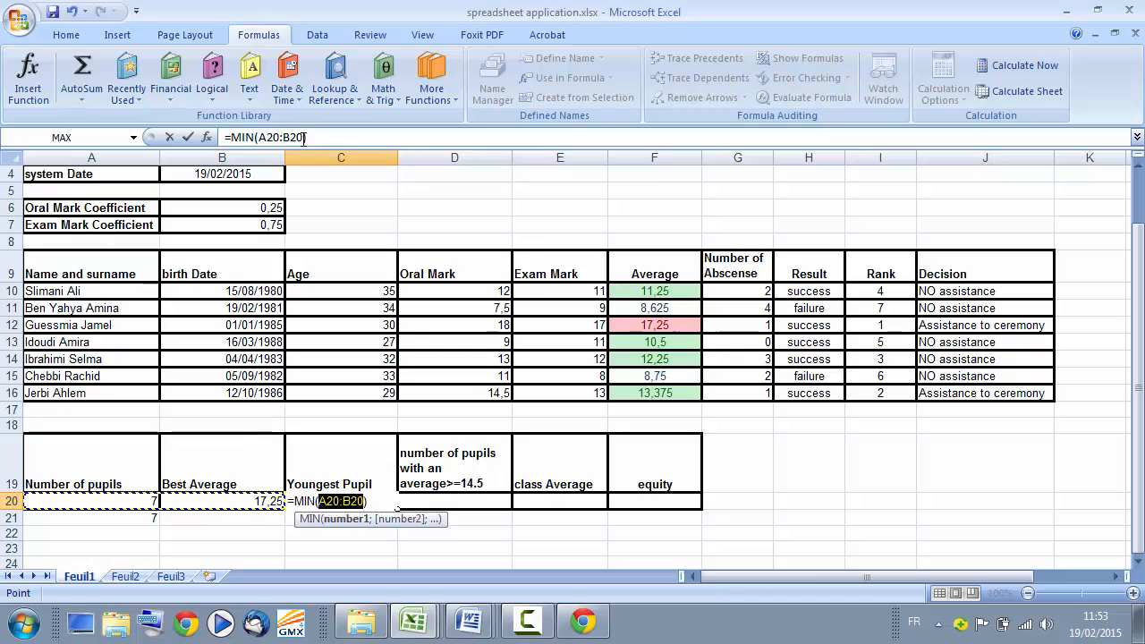
Replace MIN's suggested range with the Age range C10:C16 and confirm the formula in C20
left_click_drag(304, 137, 258, 137)
key("BackSpace")
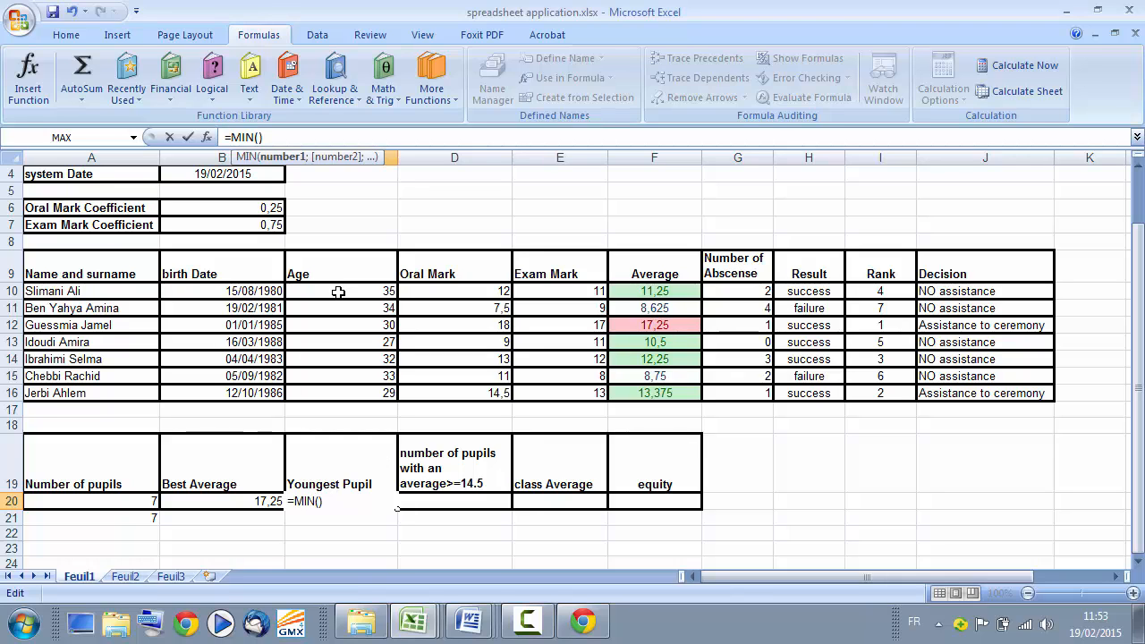
left_click_drag(338, 291, 328, 393)
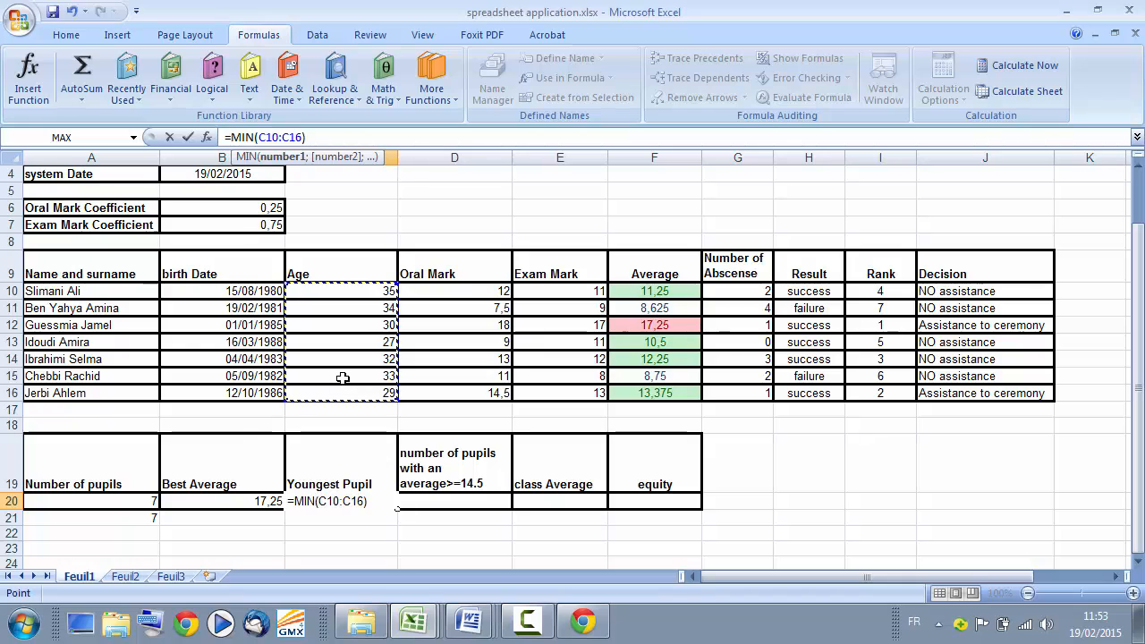
left_click(316, 137)
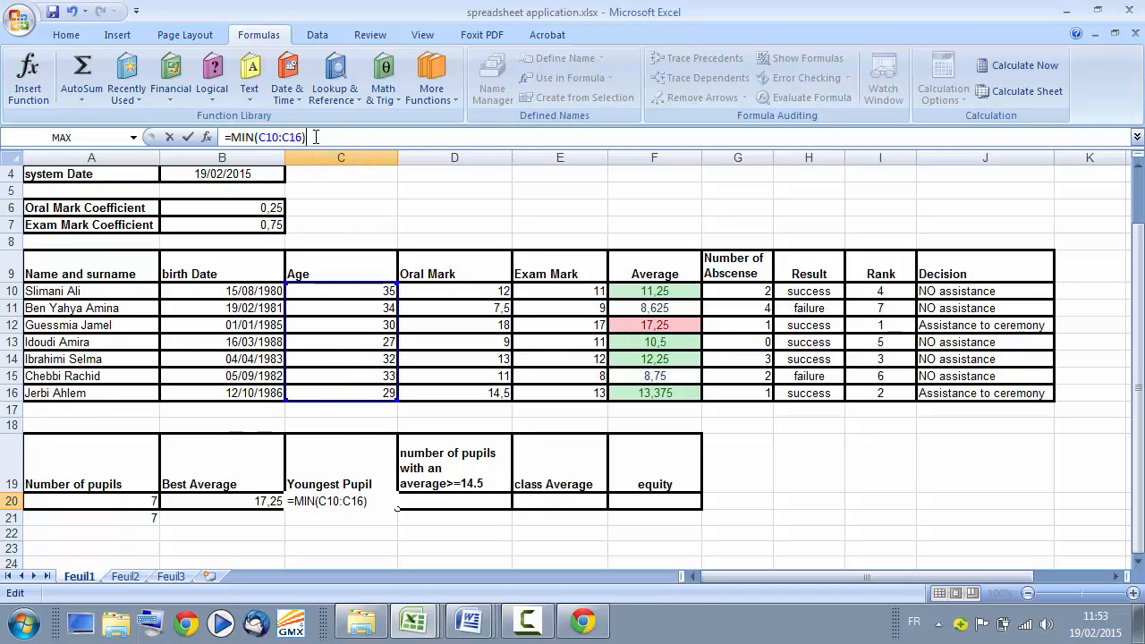
key("Return")
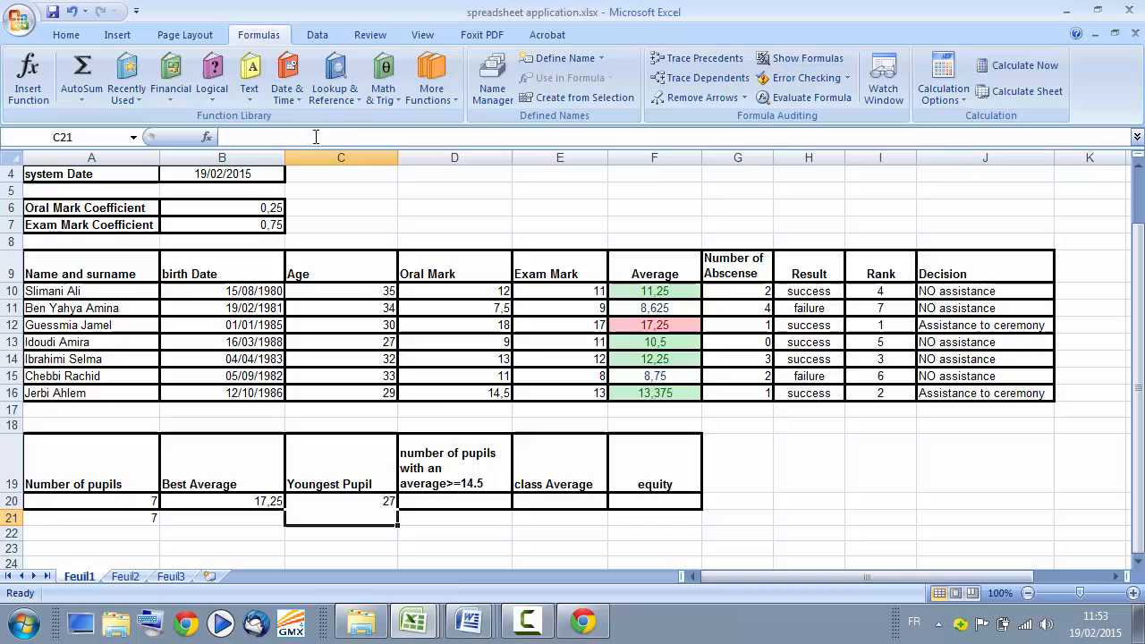
Insert the COUNTIF function in D20 under number of pupils with an average>=14.5, picking it from the list of all functions
left_click(476, 503)
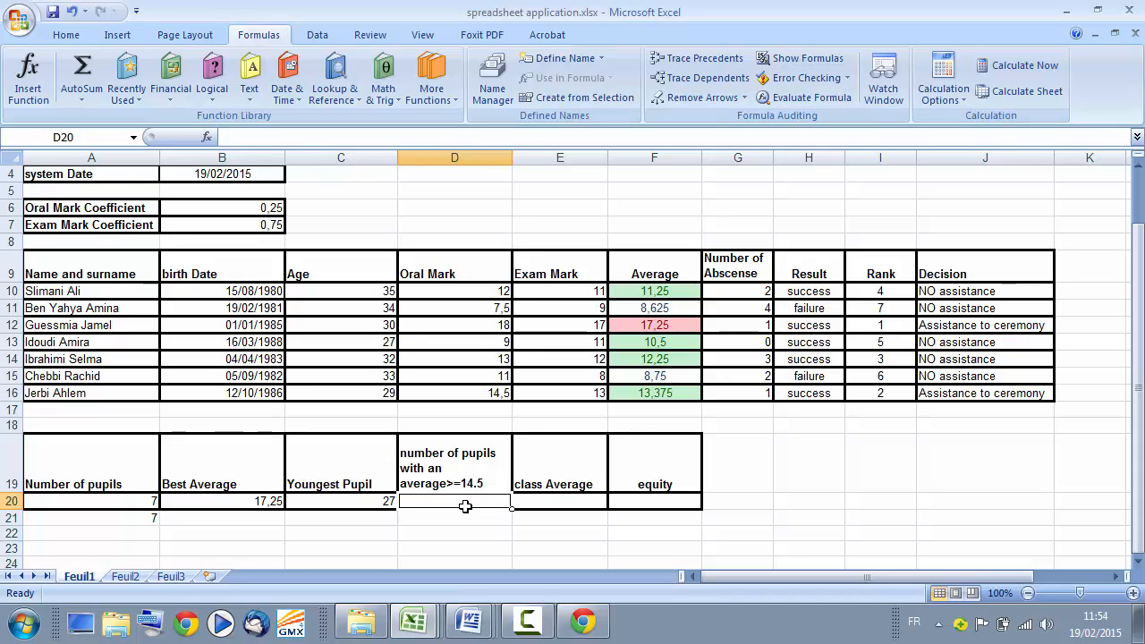
left_click(207, 137)
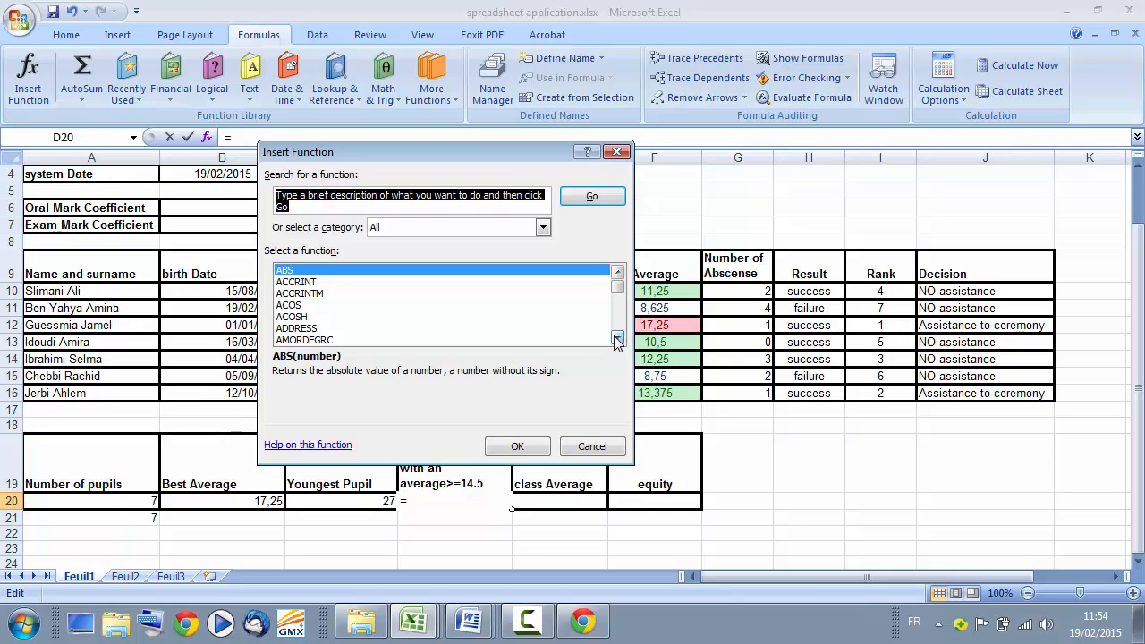
left_click(301, 319)
key("c")
key("c")
key("c")
key("c")
key("c")
key("c")
key("c")
key("c")
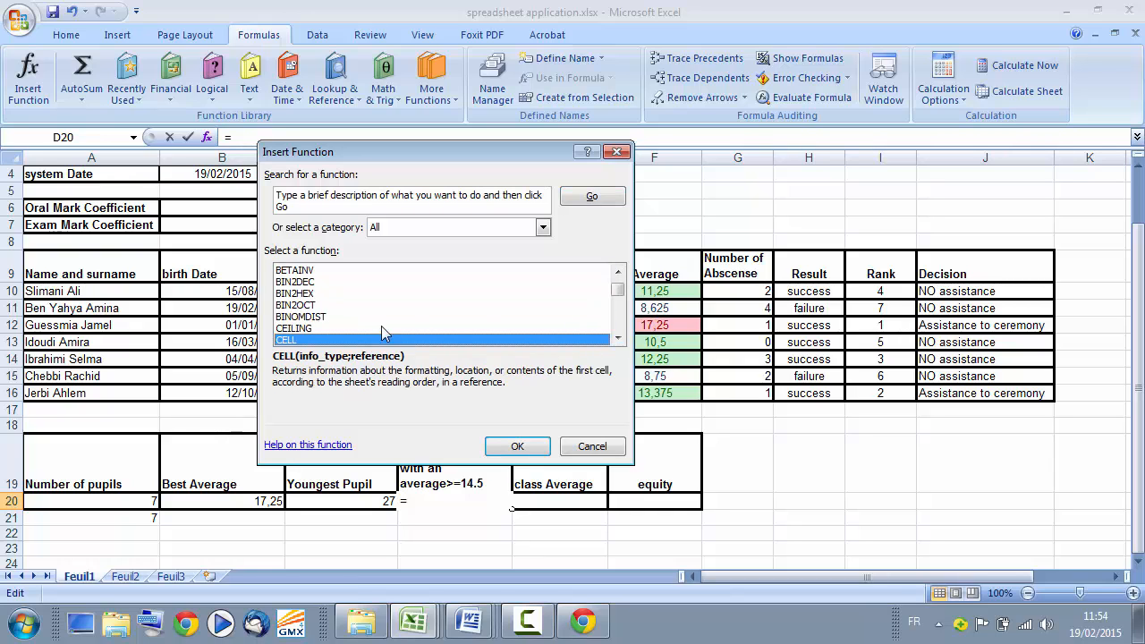
key("c")
key("c")
key("c")
key("c")
key("c")
key("c")
key("c")
key("c")
key("c")
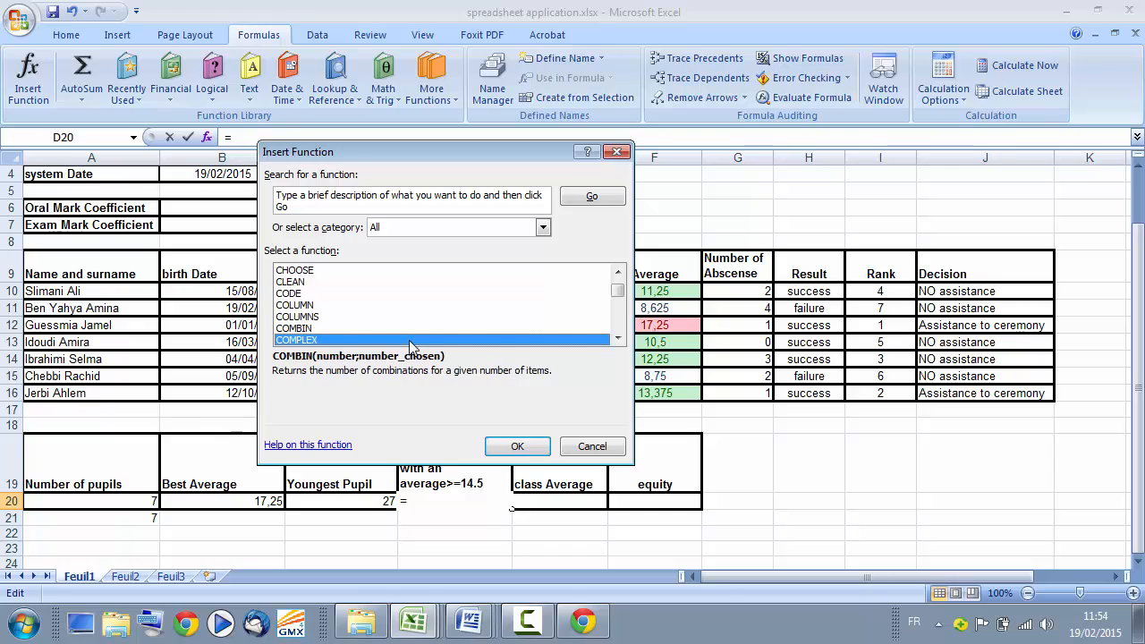
key("c")
key("c")
key("c")
key("c")
key("c")
key("c")
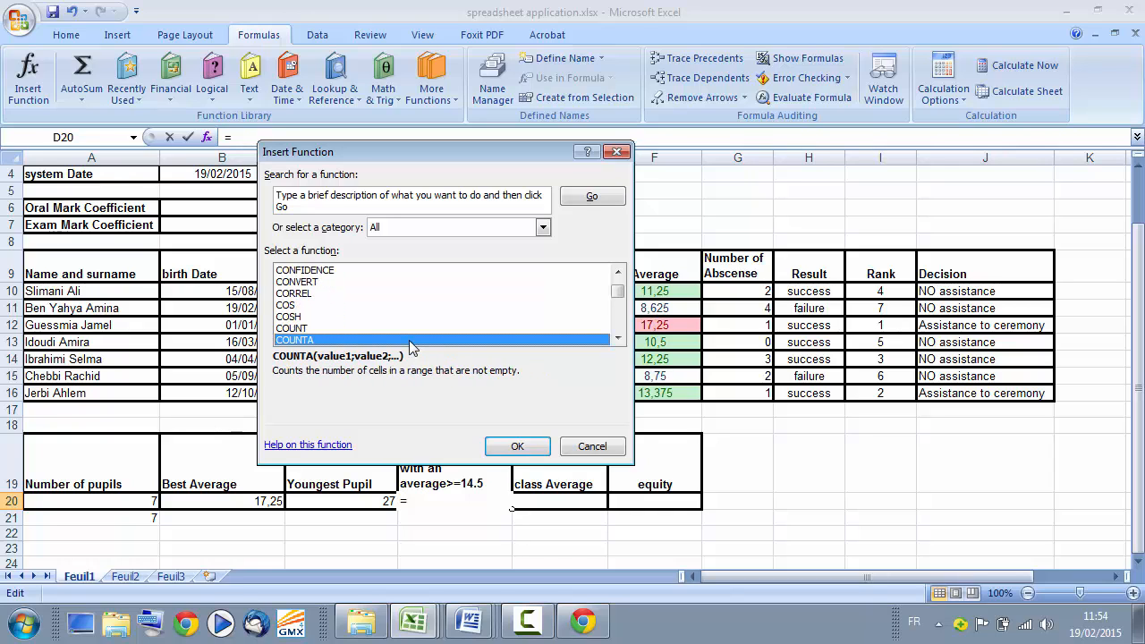
key("c")
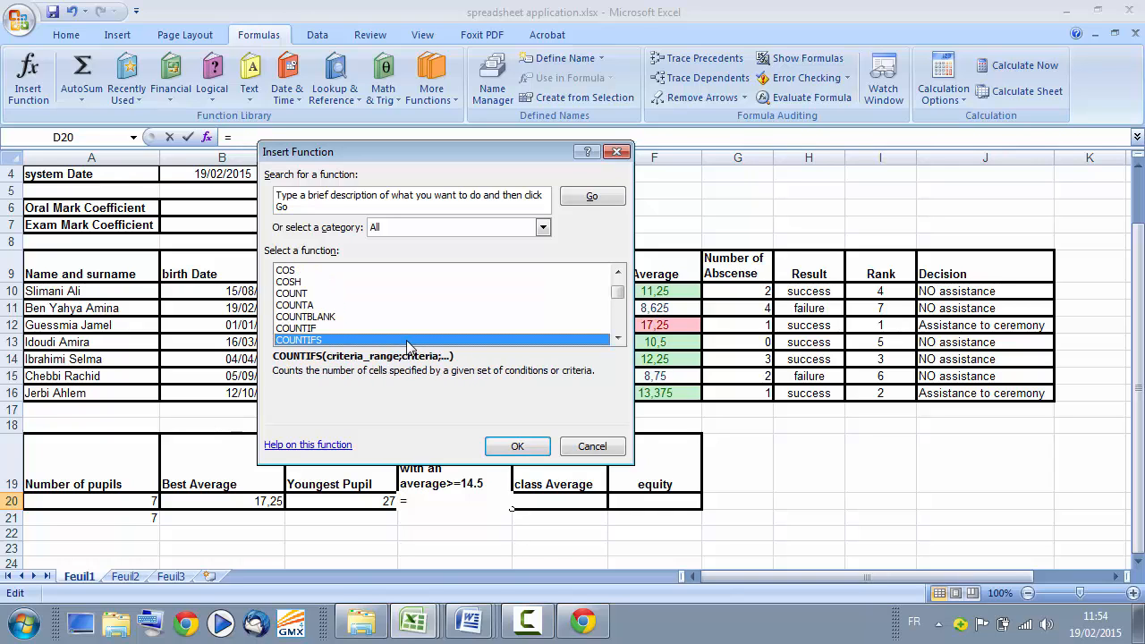
left_click(314, 328)
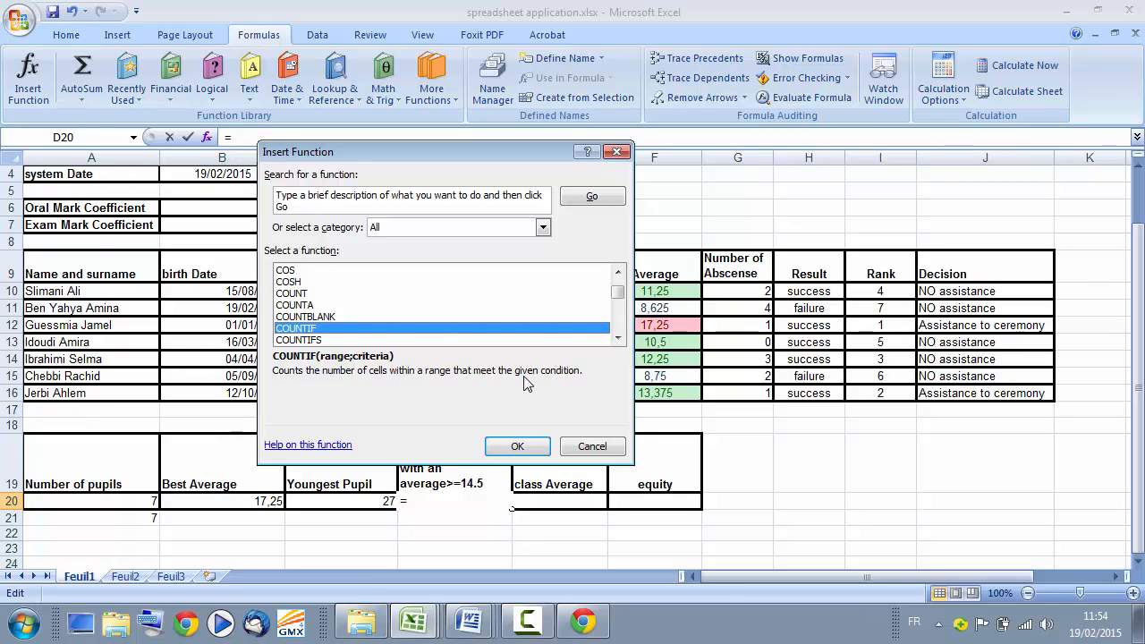
left_click(517, 445)
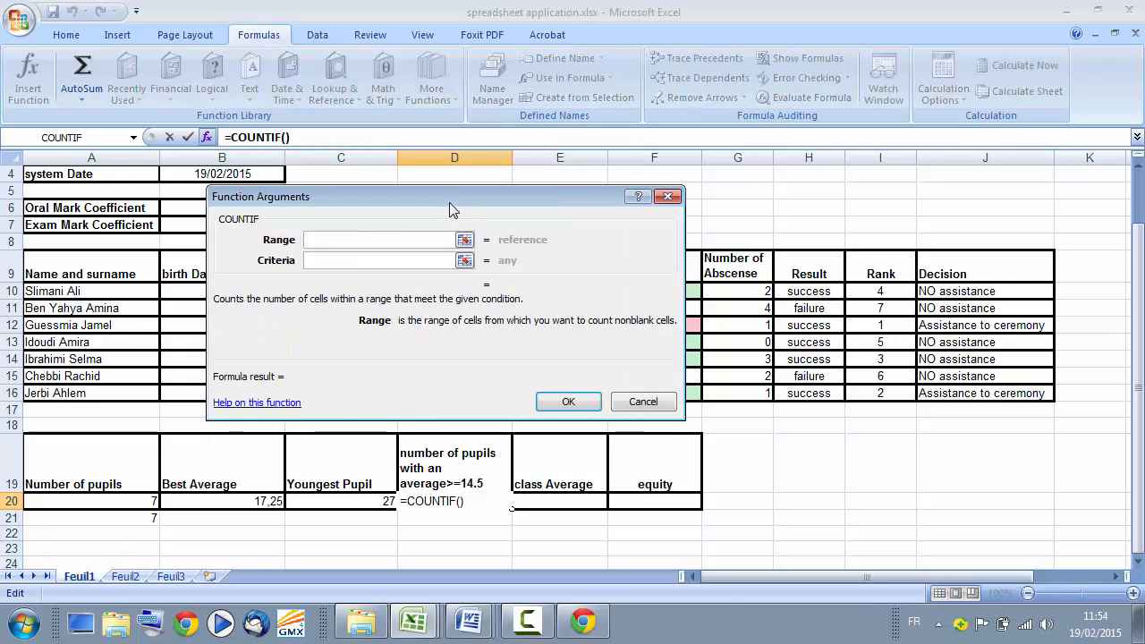
Set COUNTIF's range to the Average cells F10:F16 with the criteria >=14,5 and confirm the formula in D20
left_click_drag(449, 202, 757, 452)
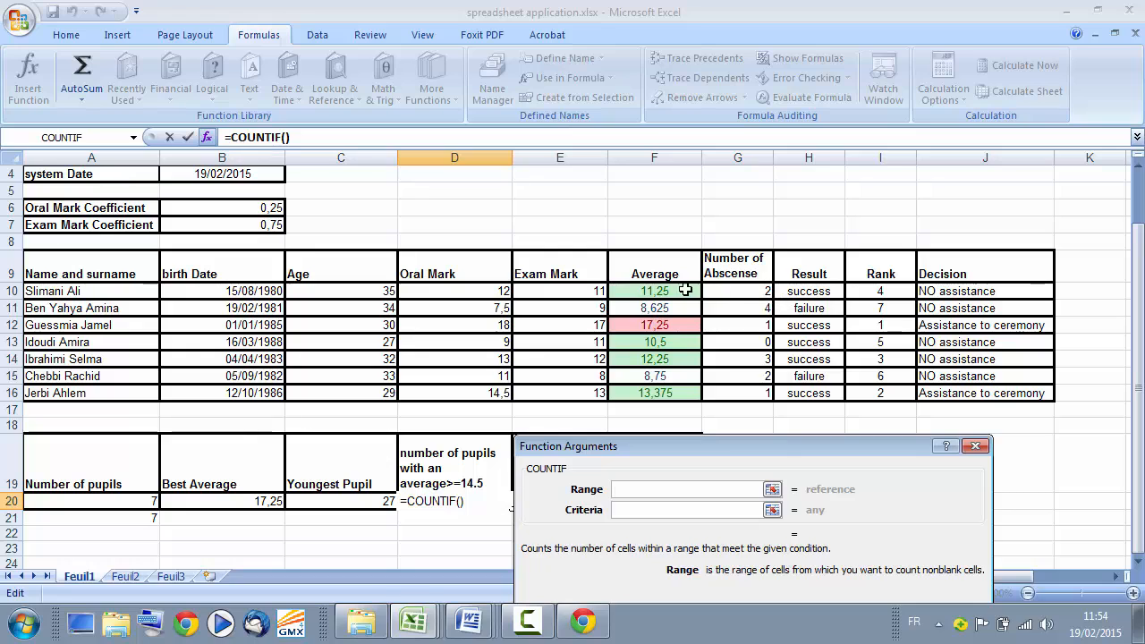
left_click_drag(684, 290, 672, 394)
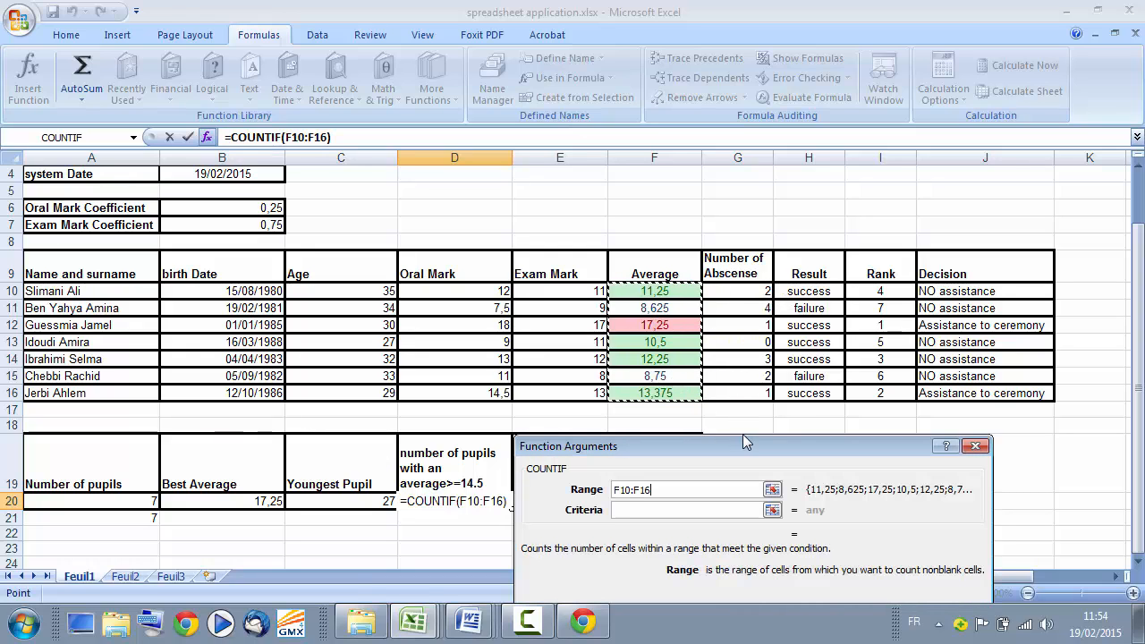
left_click(676, 510)
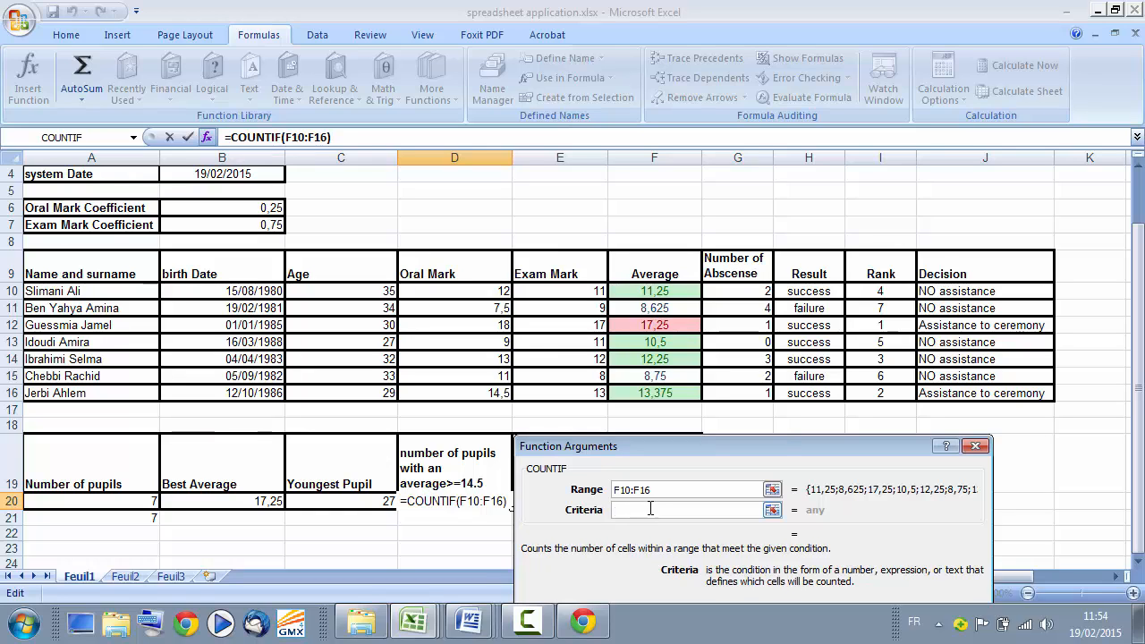
type(">=")
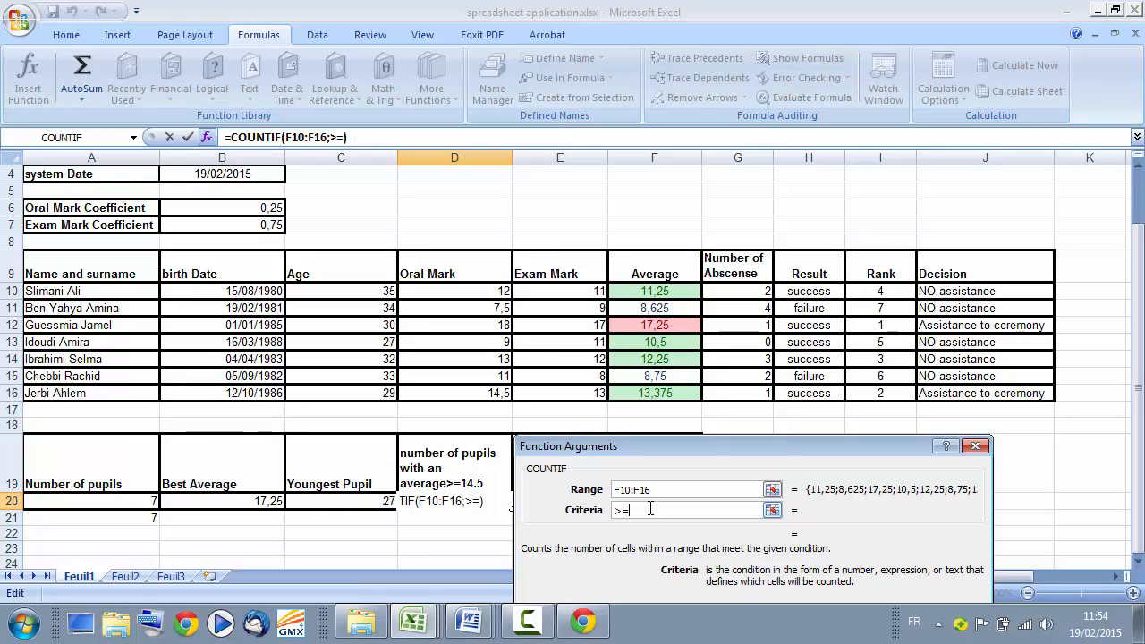
type("14,5")
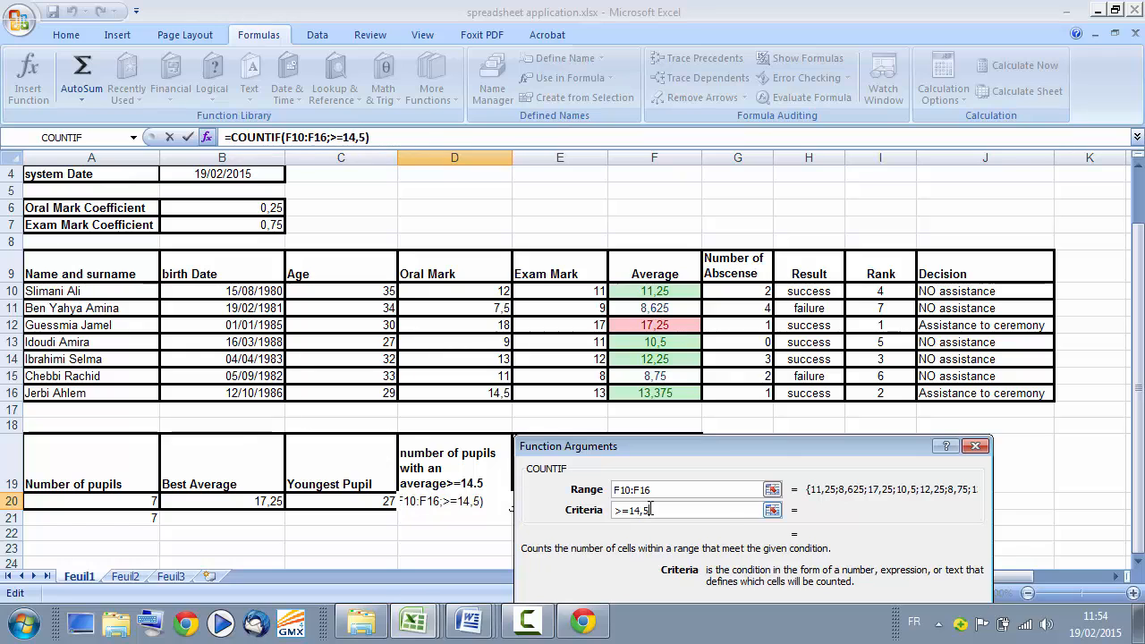
left_click_drag(678, 448, 565, 226)
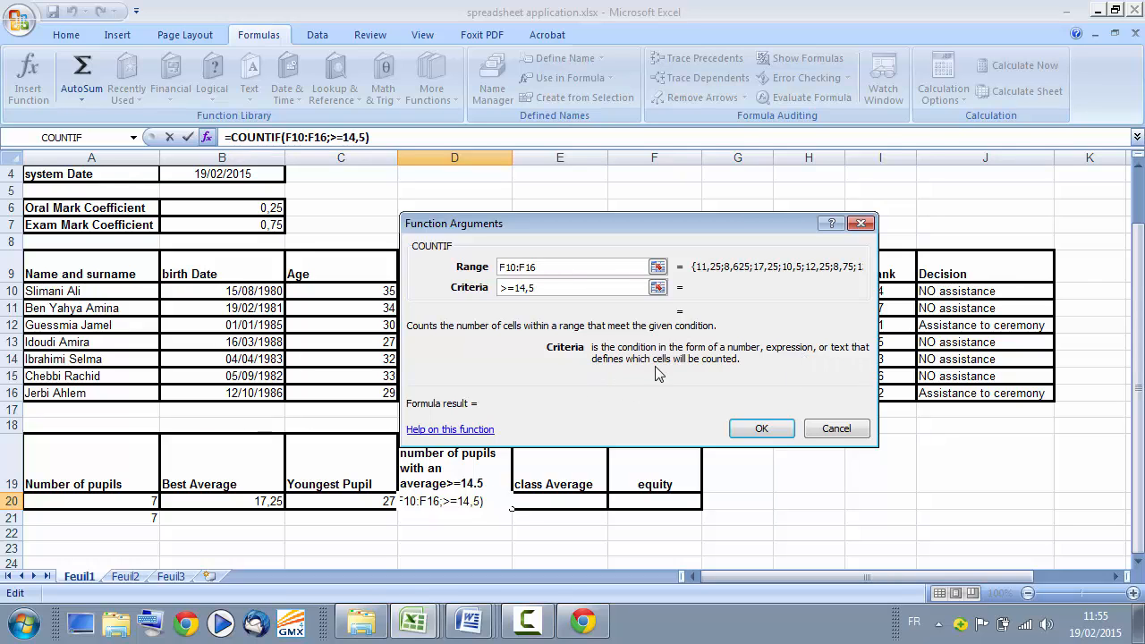
left_click(761, 428)
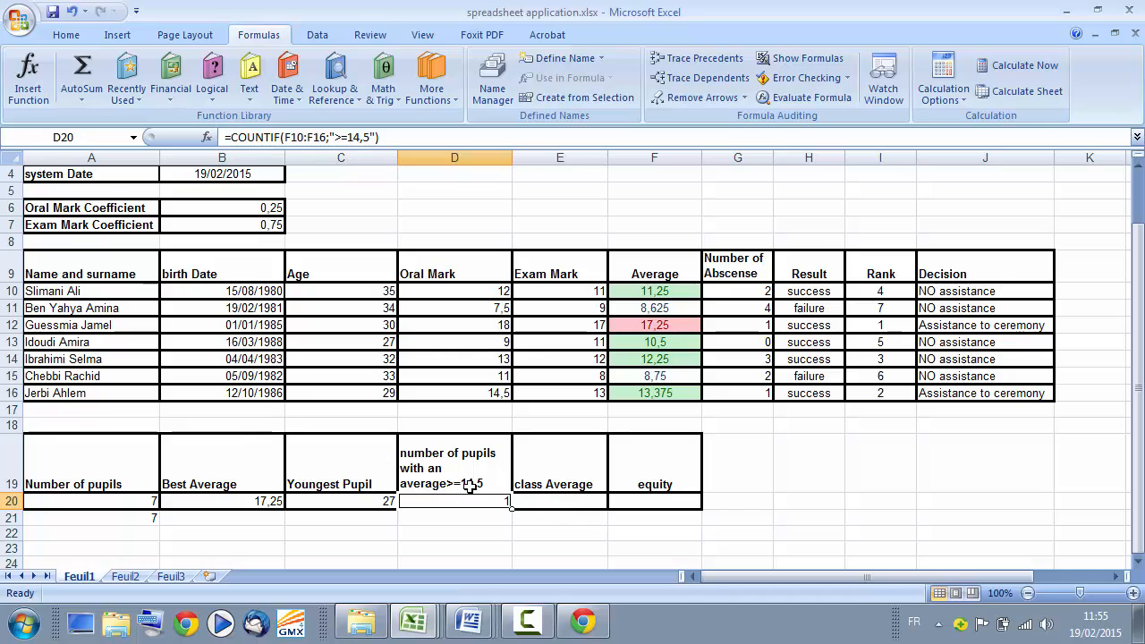
Insert the AVERAGE function in E20 under class Average, picking it from the list of all functions
left_click(569, 511)
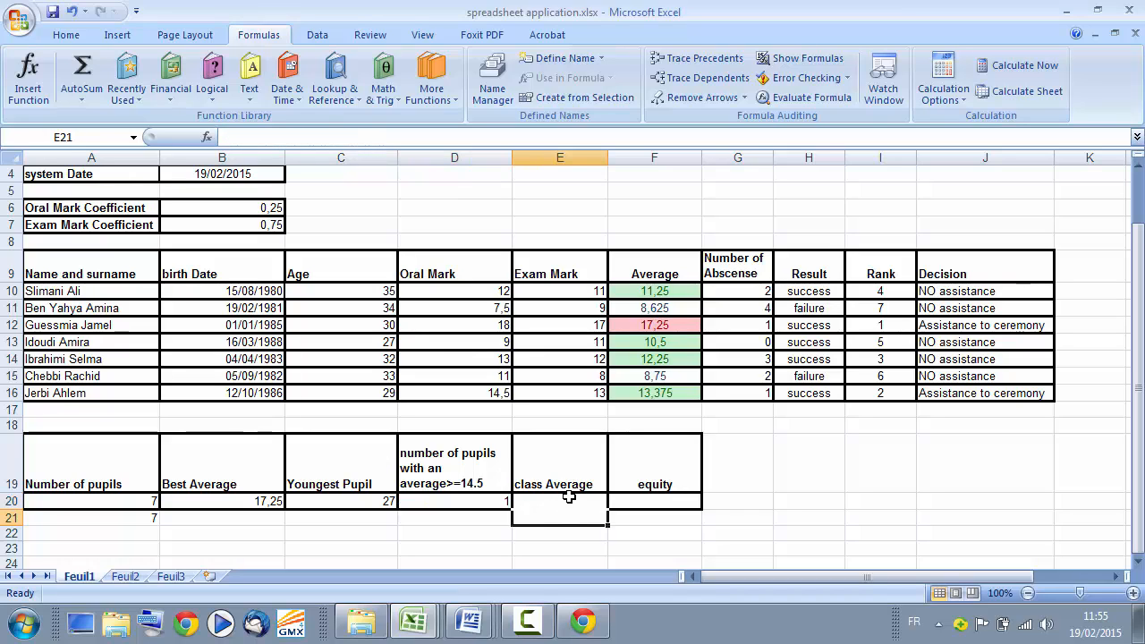
left_click(569, 497)
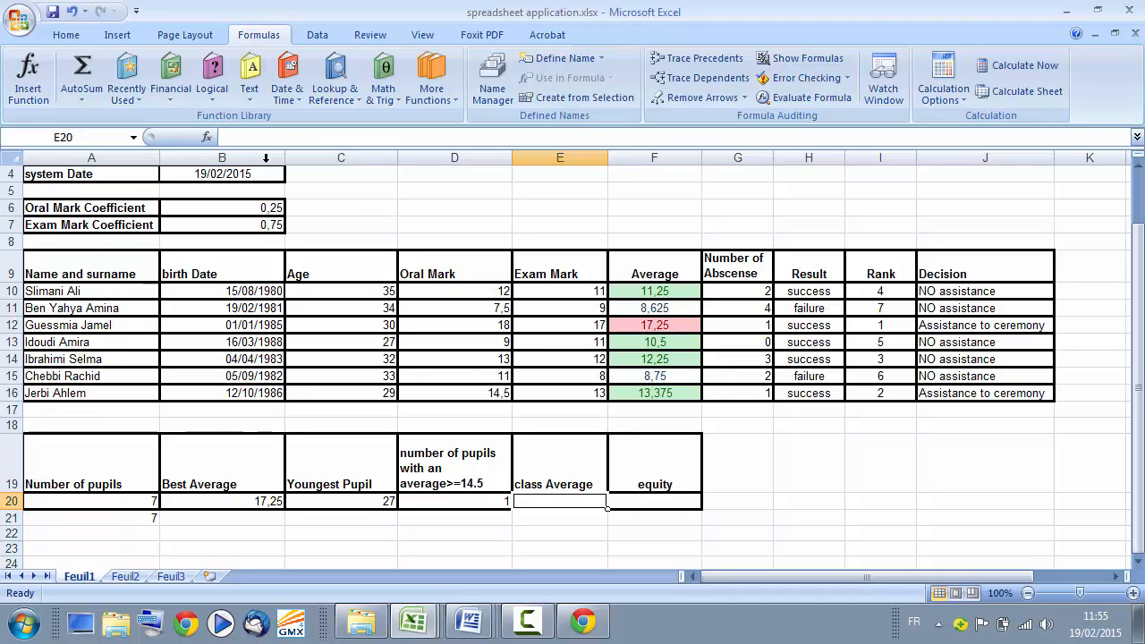
left_click(207, 137)
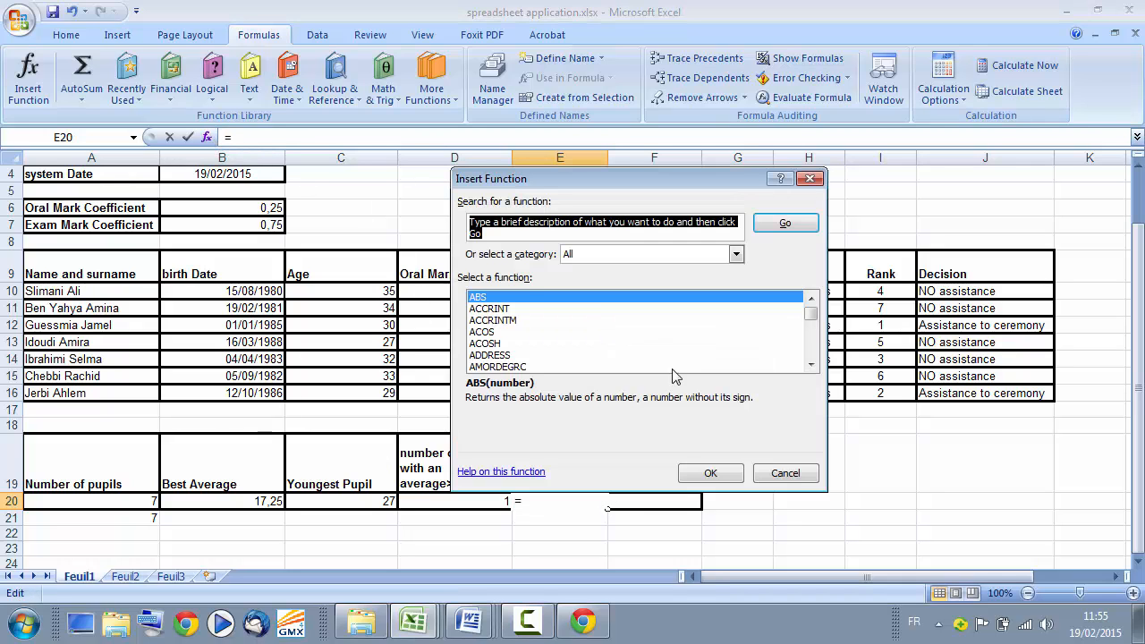
left_click(492, 308)
left_click(493, 320)
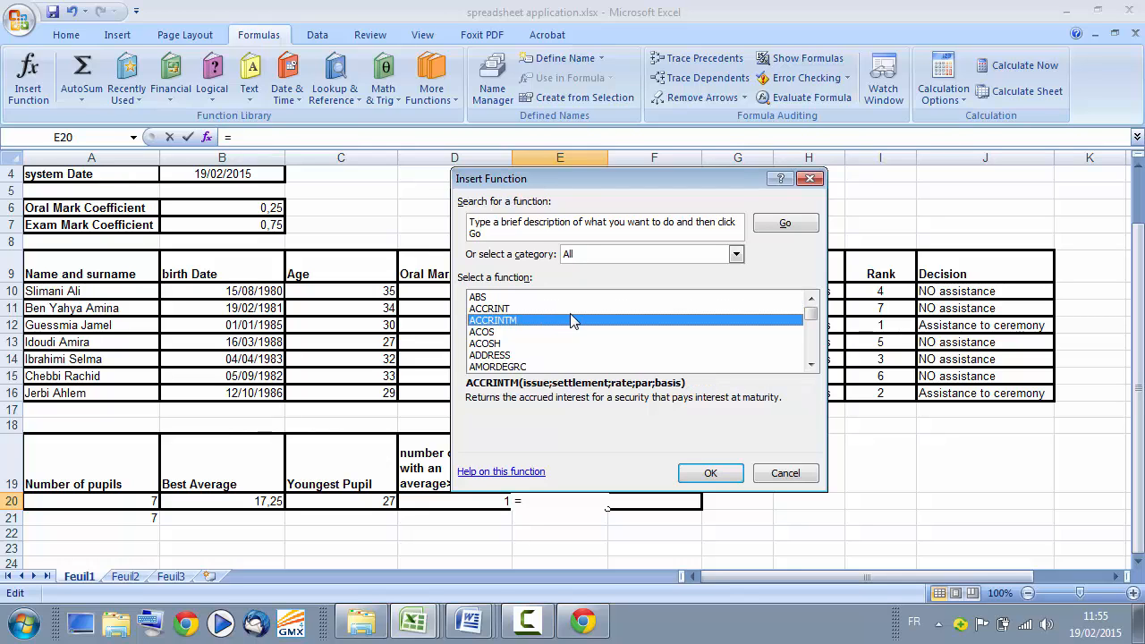
left_click(811, 364)
left_click(812, 364)
left_click(811, 364)
left_click(811, 364)
left_click(811, 364)
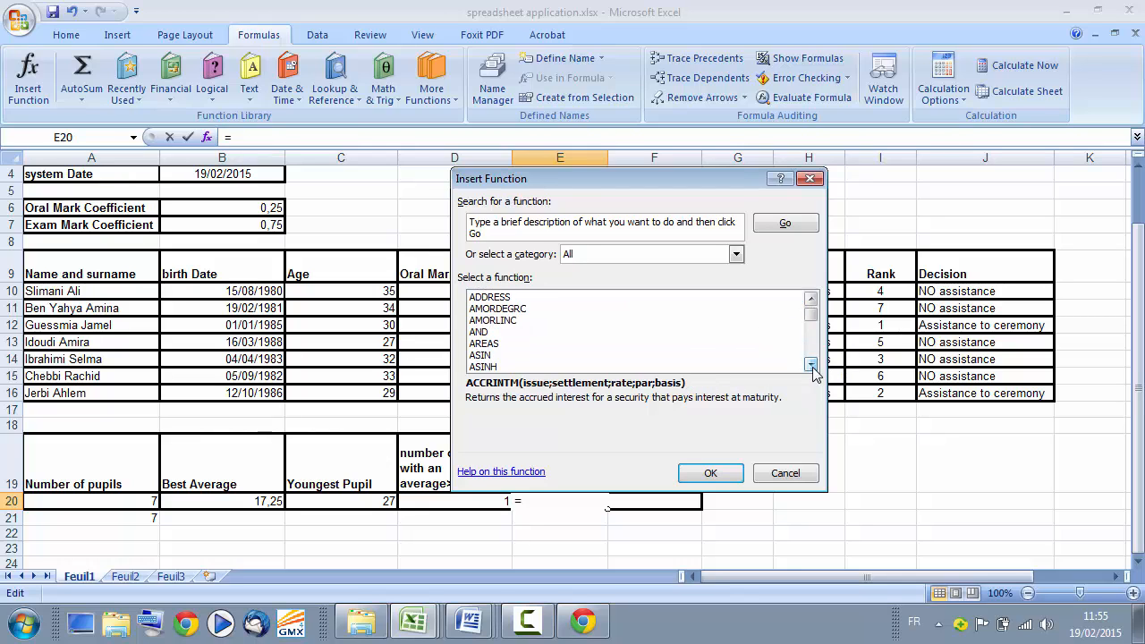
left_click(811, 364)
left_click(811, 364)
left_click(812, 364)
left_click(811, 364)
left_click(811, 364)
left_click(812, 365)
left_click(812, 364)
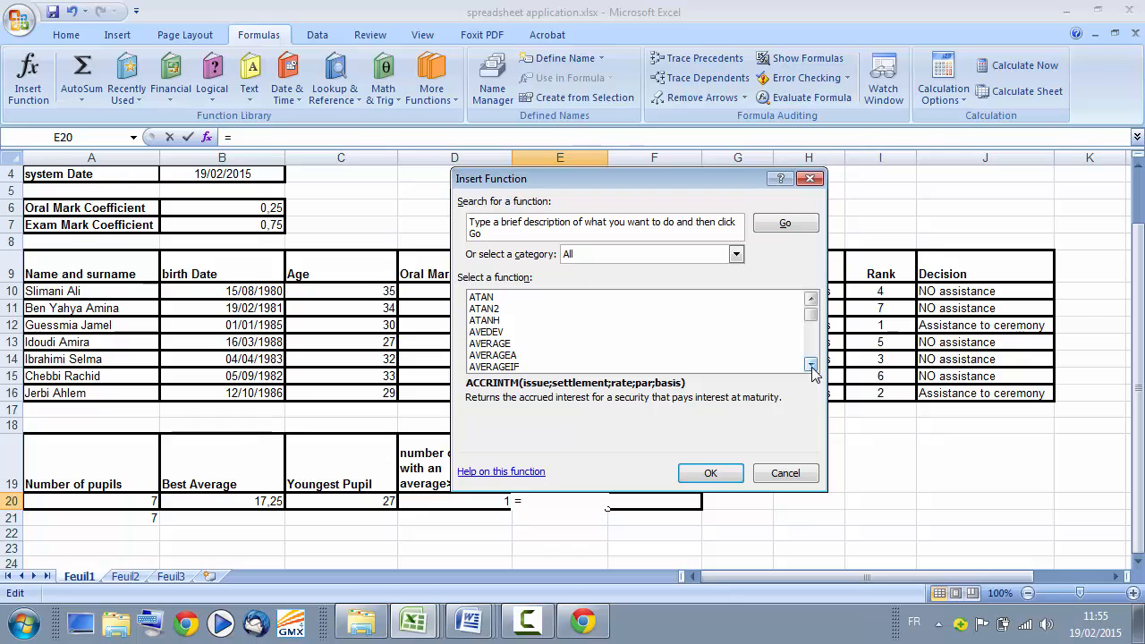
left_click(811, 364)
left_click(497, 332)
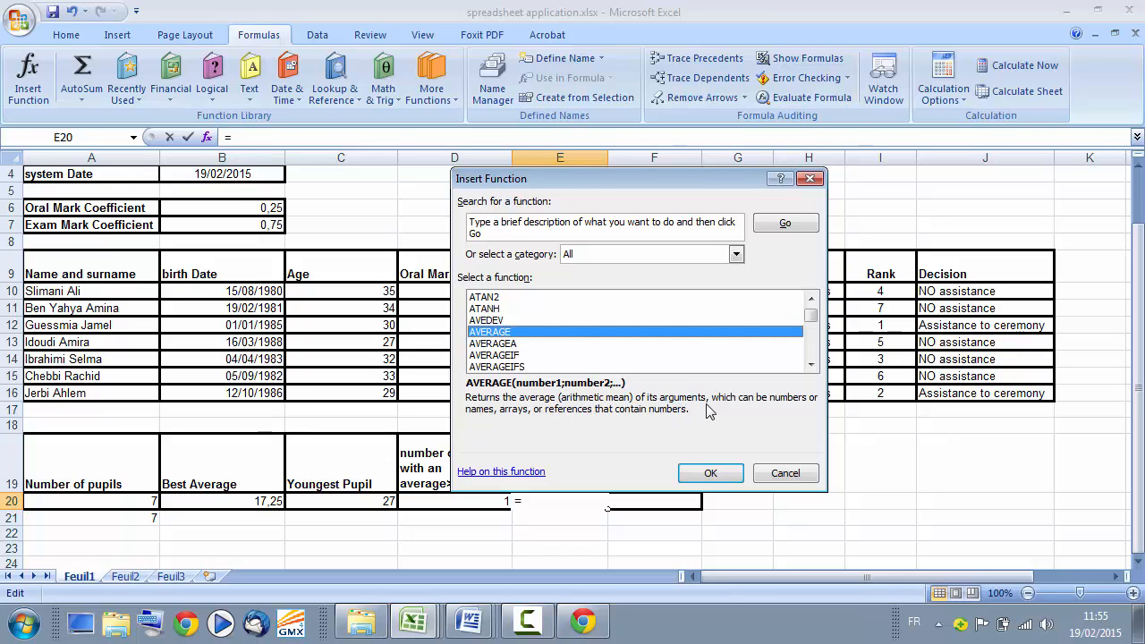
left_click(711, 474)
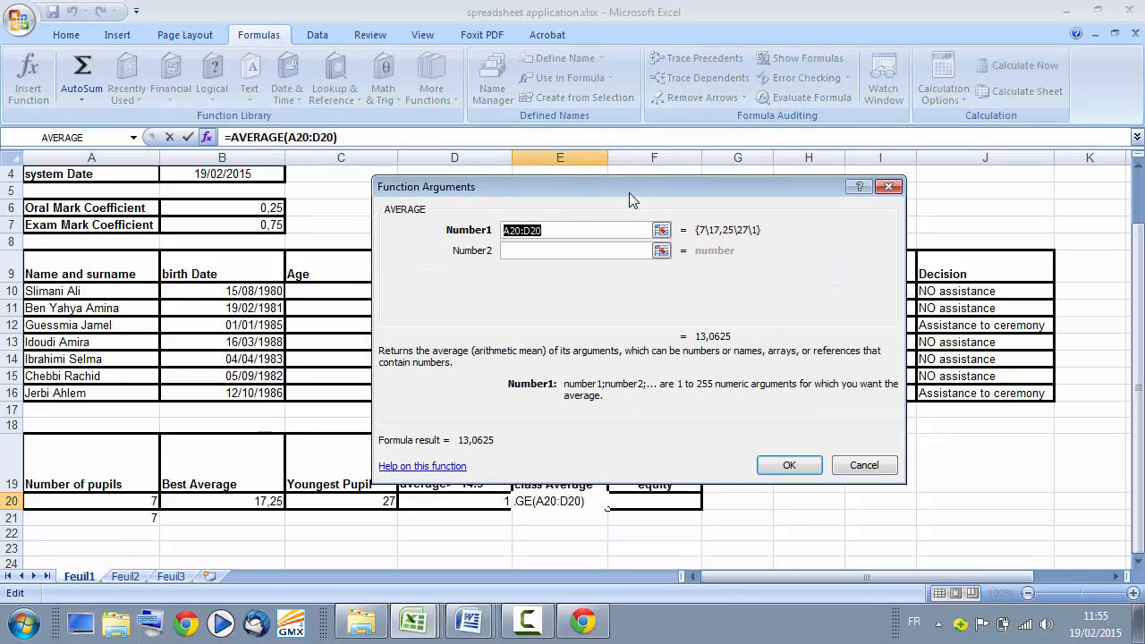
Replace AVERAGE's suggested range with the Average cells F10:F16 and confirm the formula in E20
left_click_drag(629, 188, 596, 490)
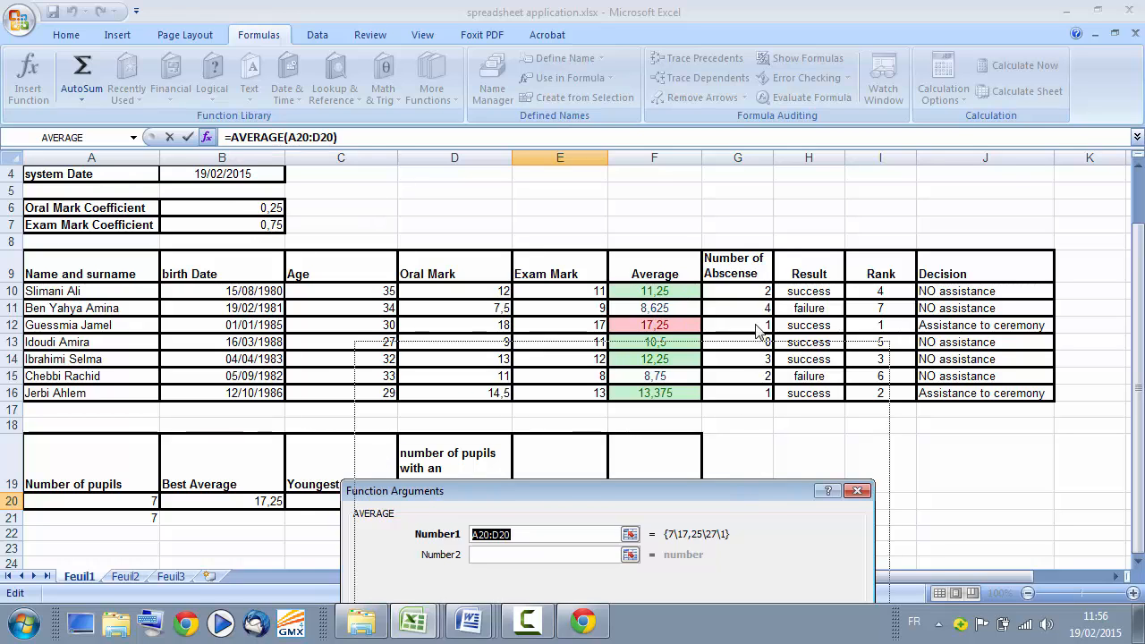
left_click_drag(743, 489, 759, 277)
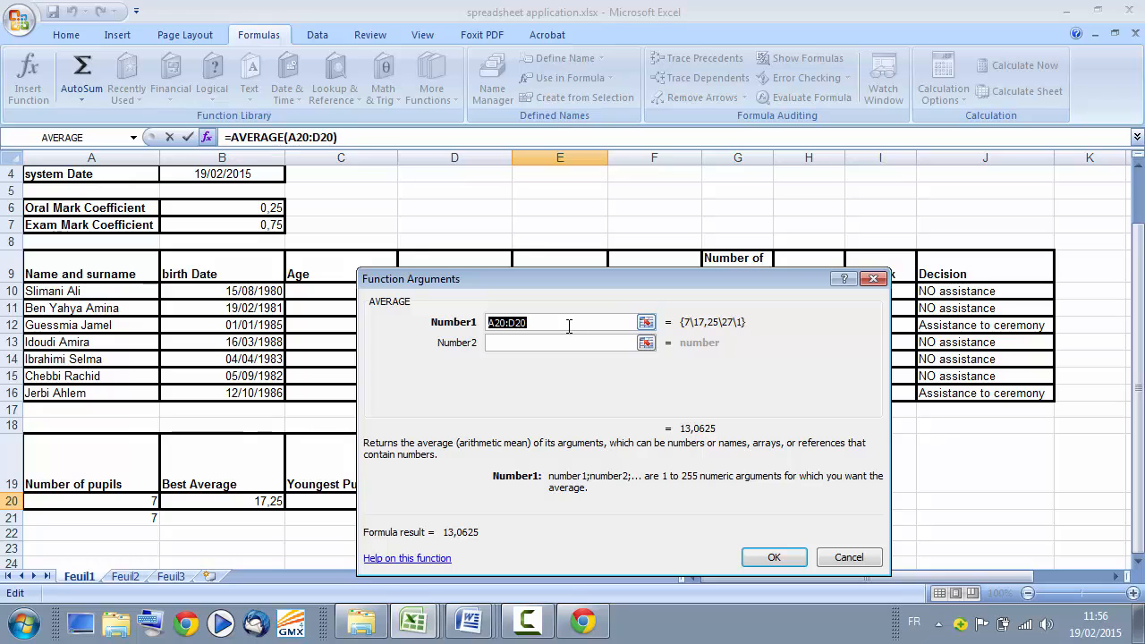
key("BackSpace")
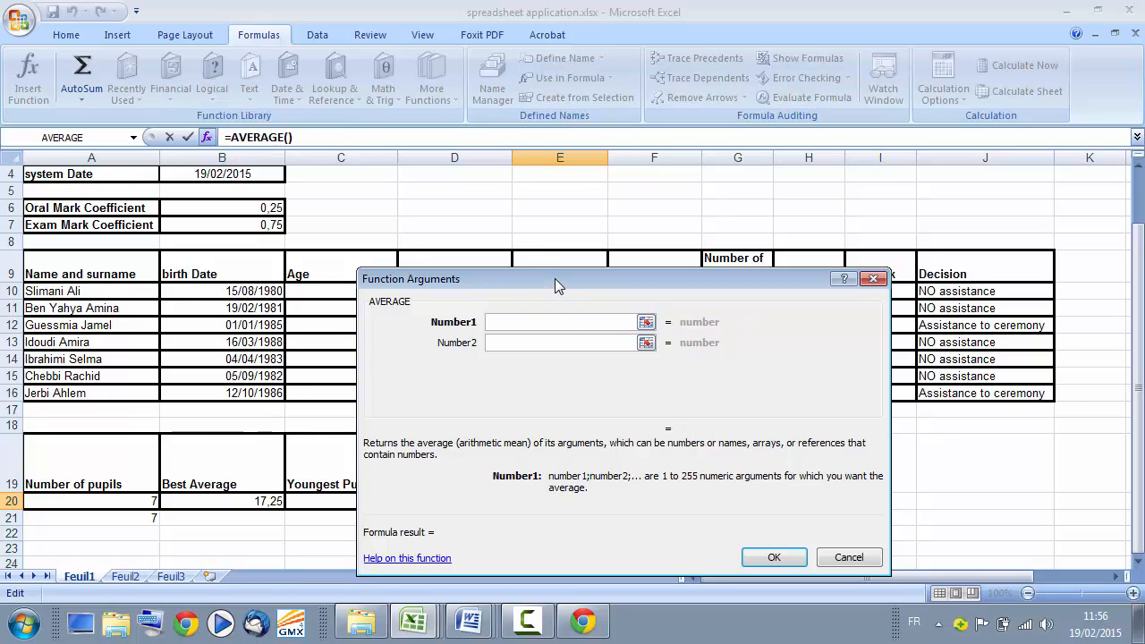
left_click_drag(565, 462, 573, 452)
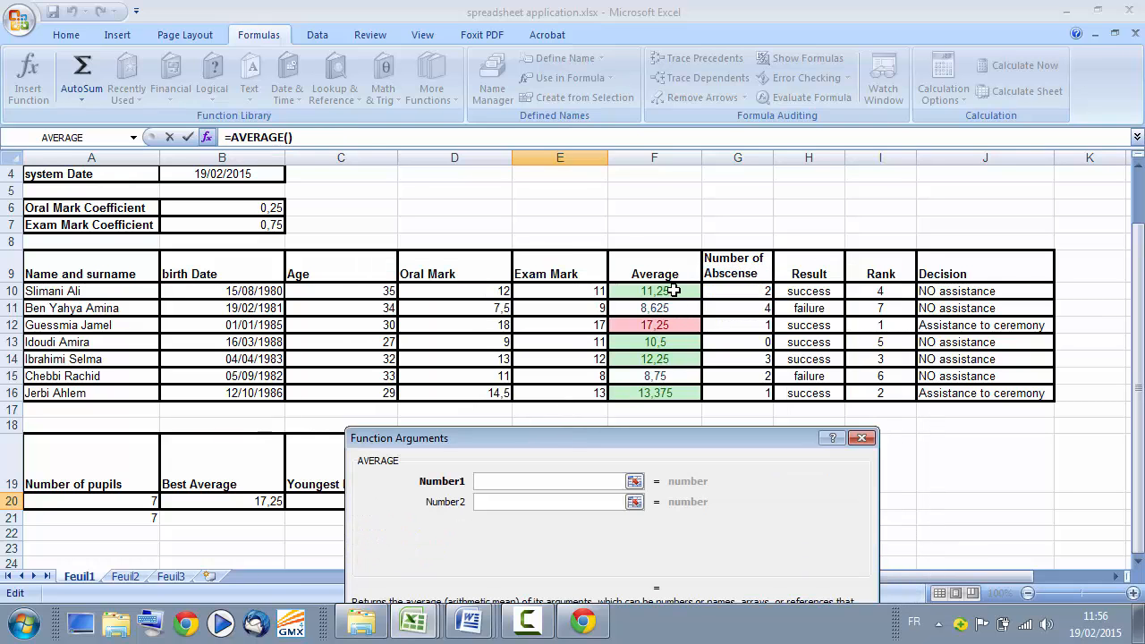
left_click(678, 299)
left_click_drag(678, 300, 678, 394)
left_click_drag(546, 436, 560, 248)
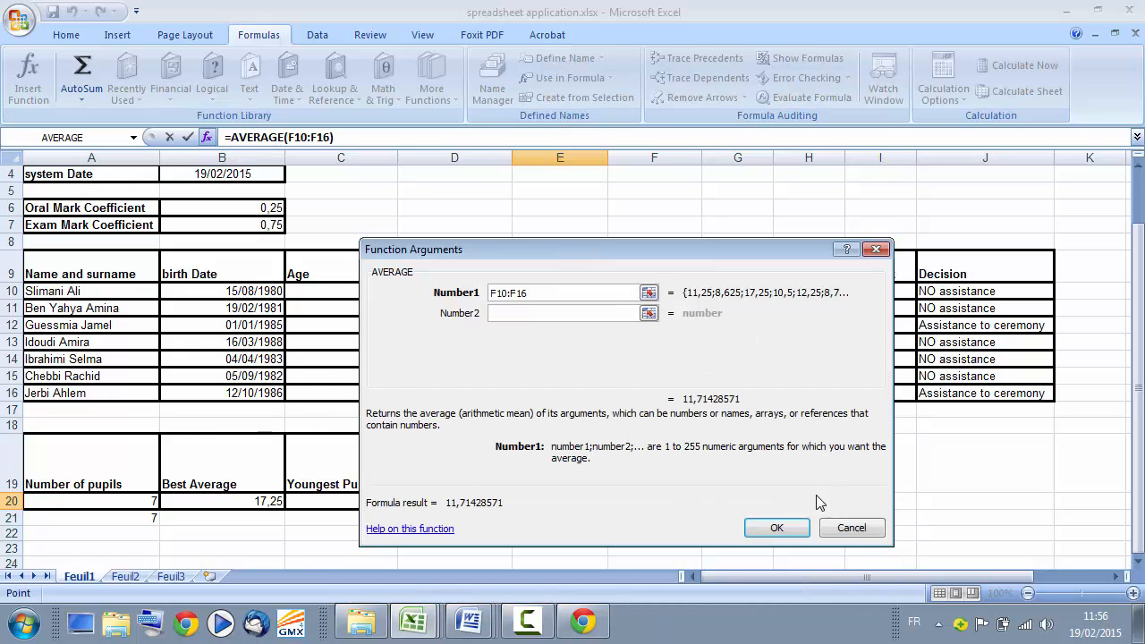
left_click(775, 529)
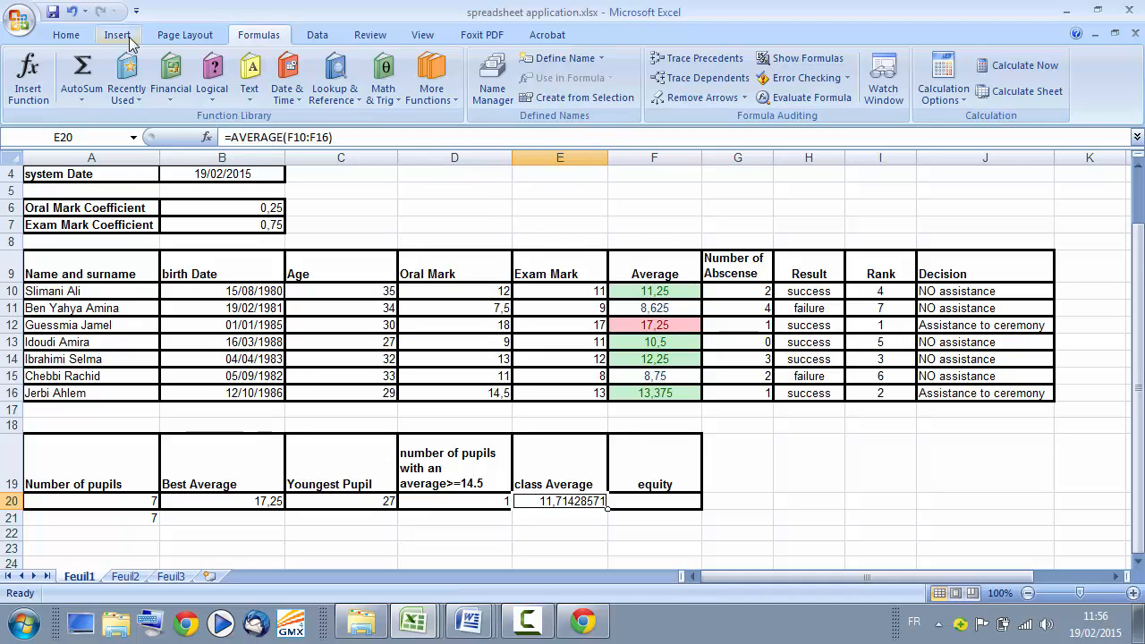
Format E20 as Number with 2 decimal places, the 1000 separator and red unsigned negative numbers
left_click(68, 36)
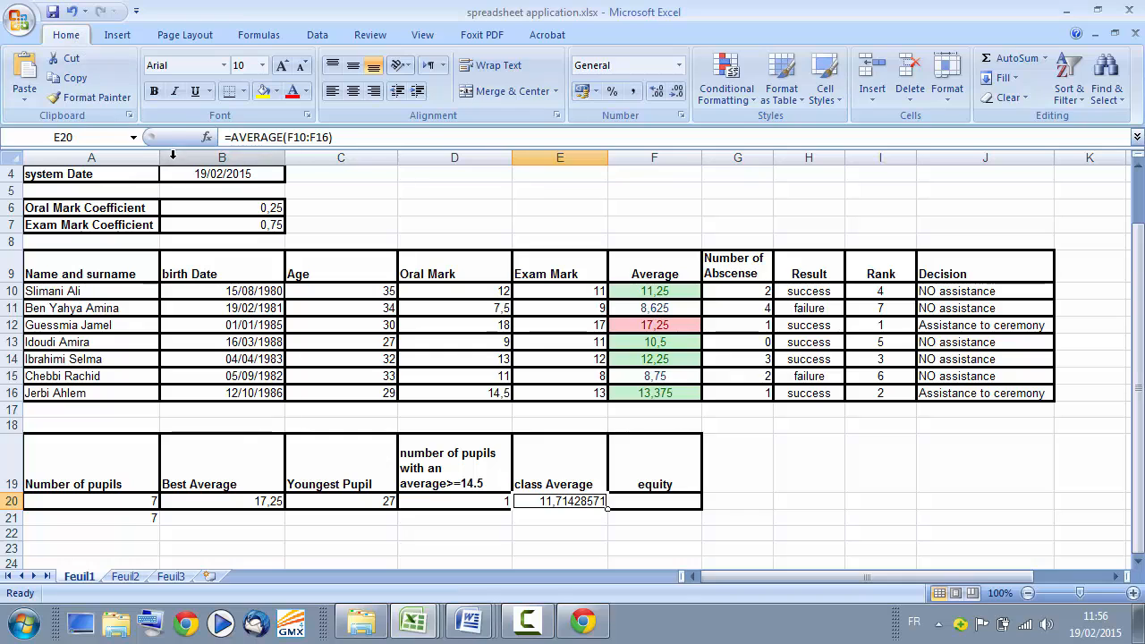
left_click(681, 118)
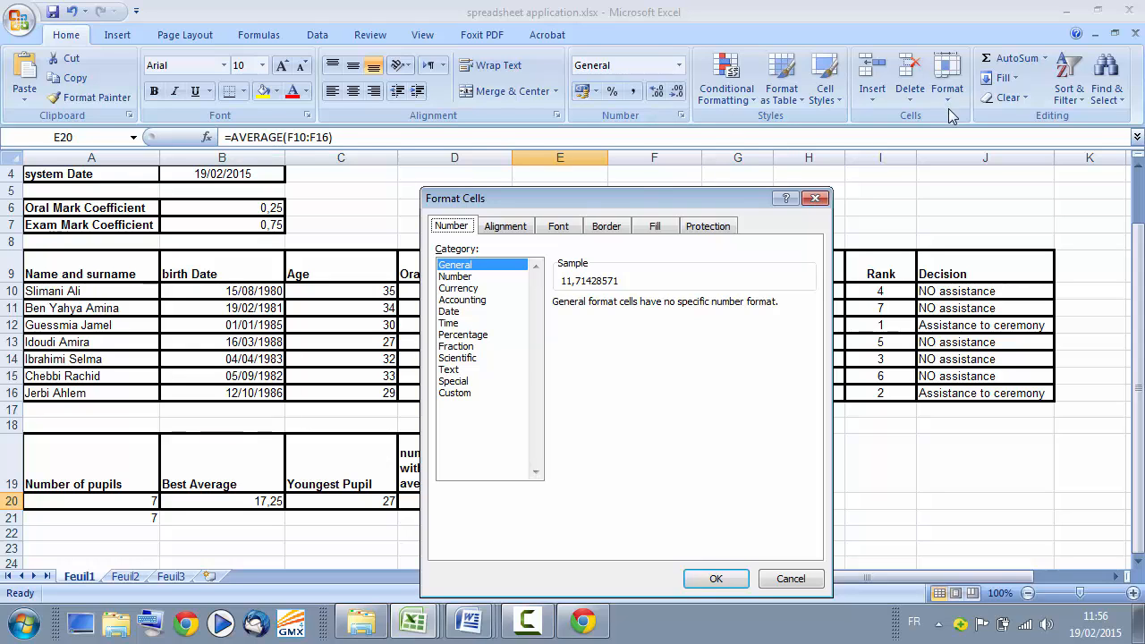
left_click(455, 277)
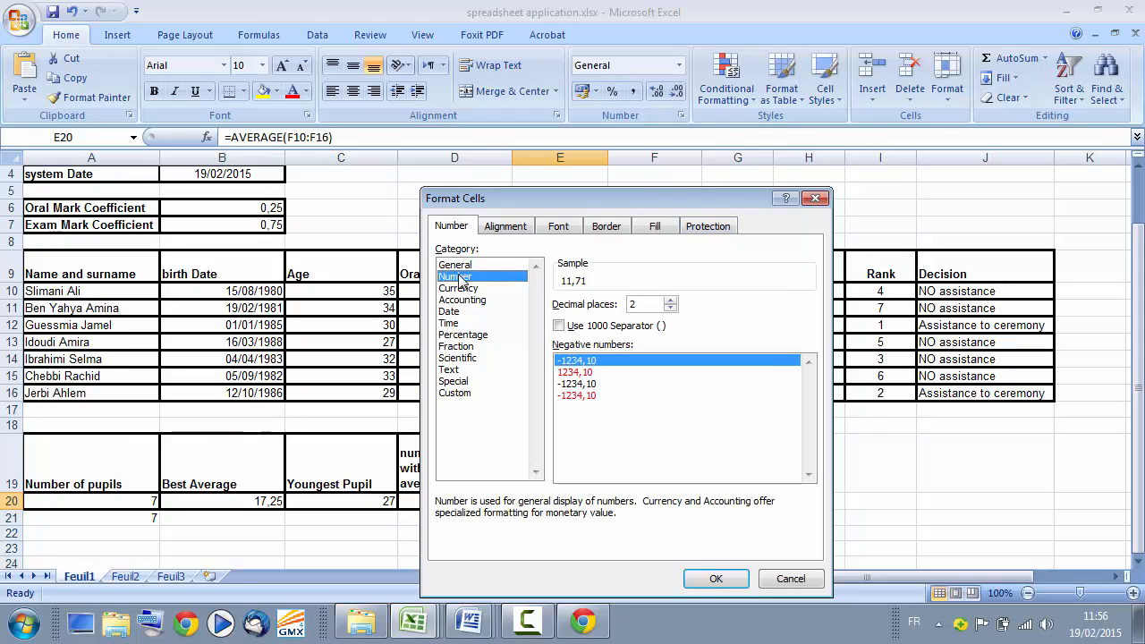
left_click(572, 371)
left_click(562, 327)
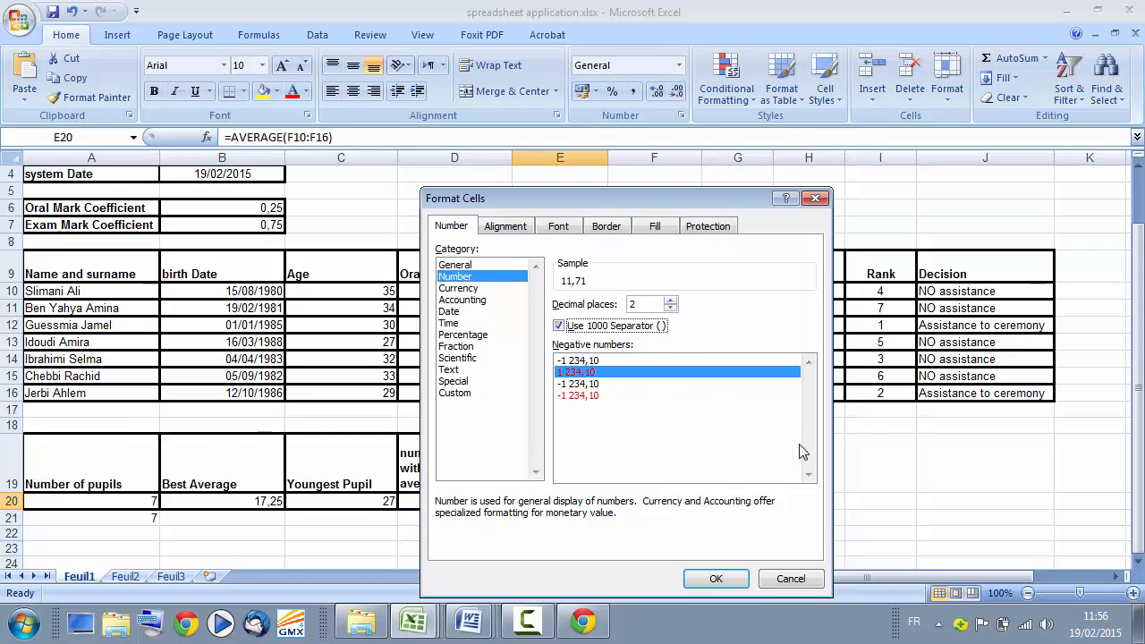
left_click(719, 578)
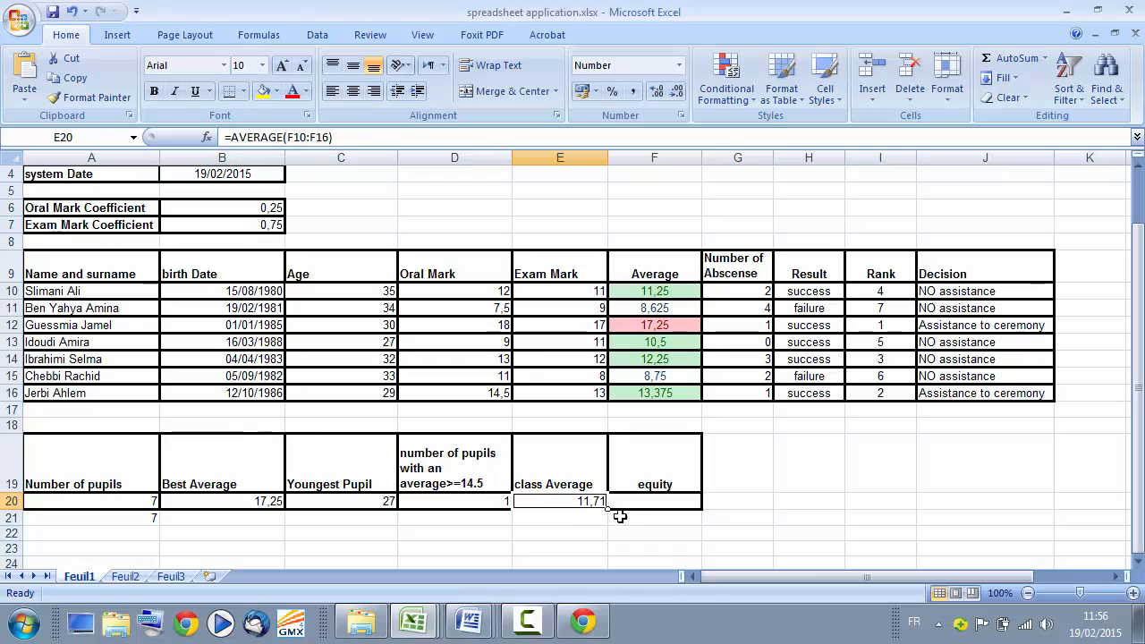
Switch to 9B4.doc in Word, examine the class equity rule and the pupil sorting instruction, and return to the workbook with F20 selected
left_click(650, 502)
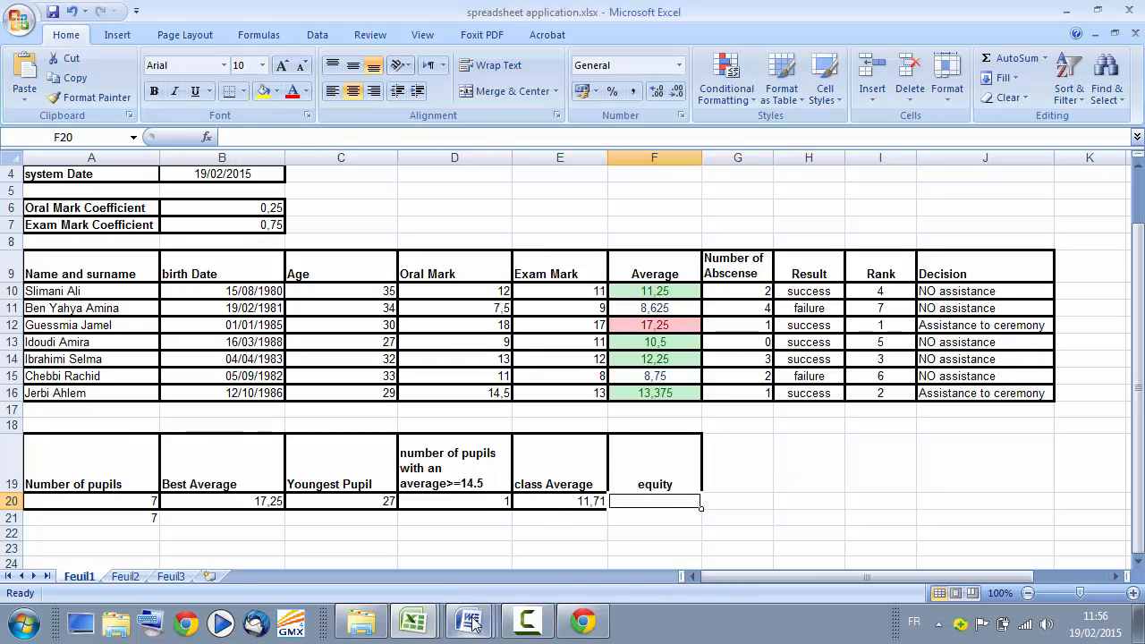
mouse_move(468, 622)
left_click(465, 549)
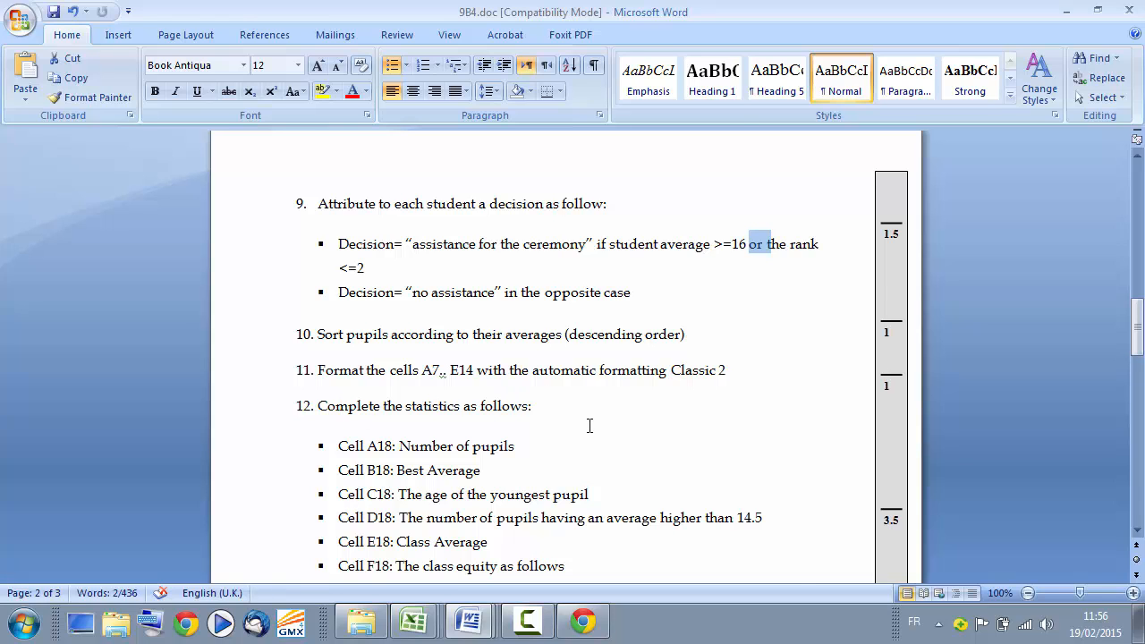
scroll(572, 429, "down", 2)
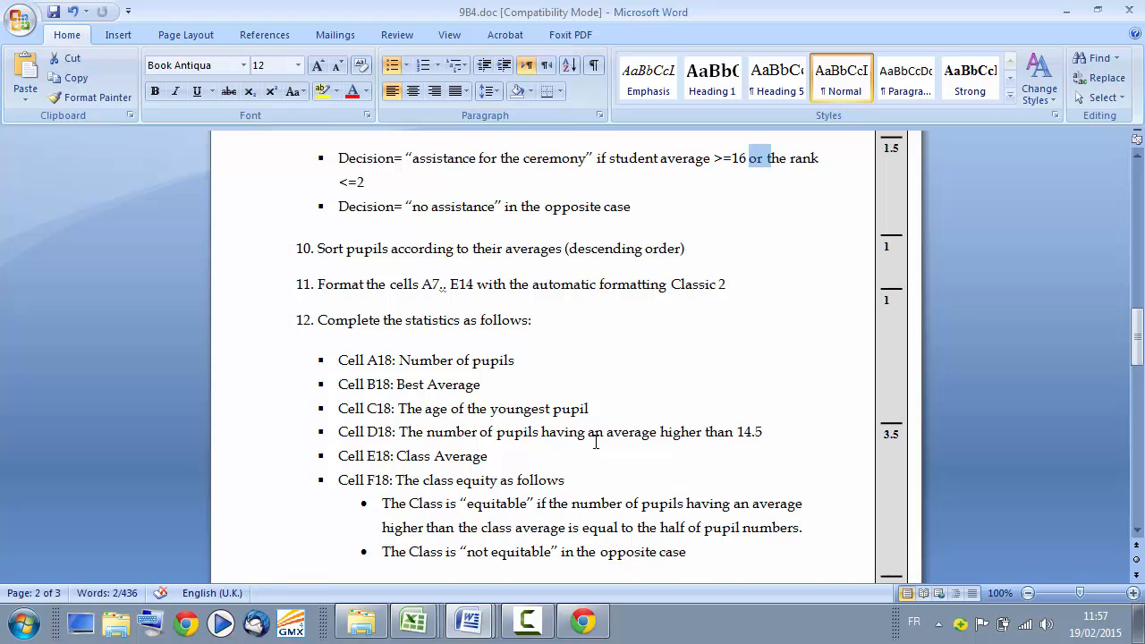
scroll(595, 442, "down", 5)
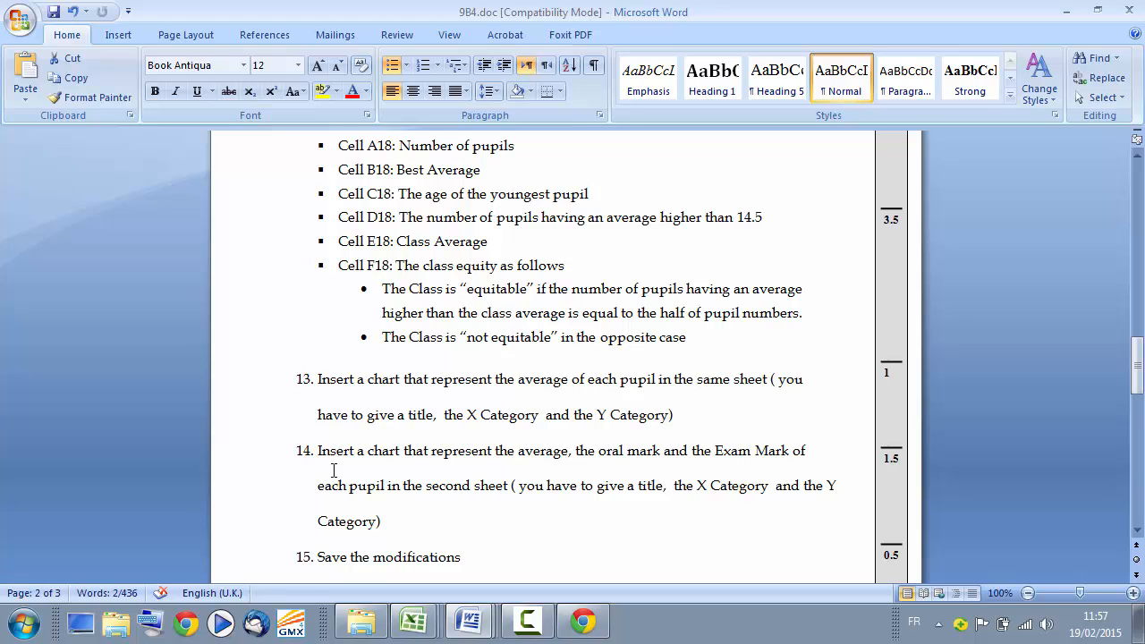
scroll(617, 385, "up", 8)
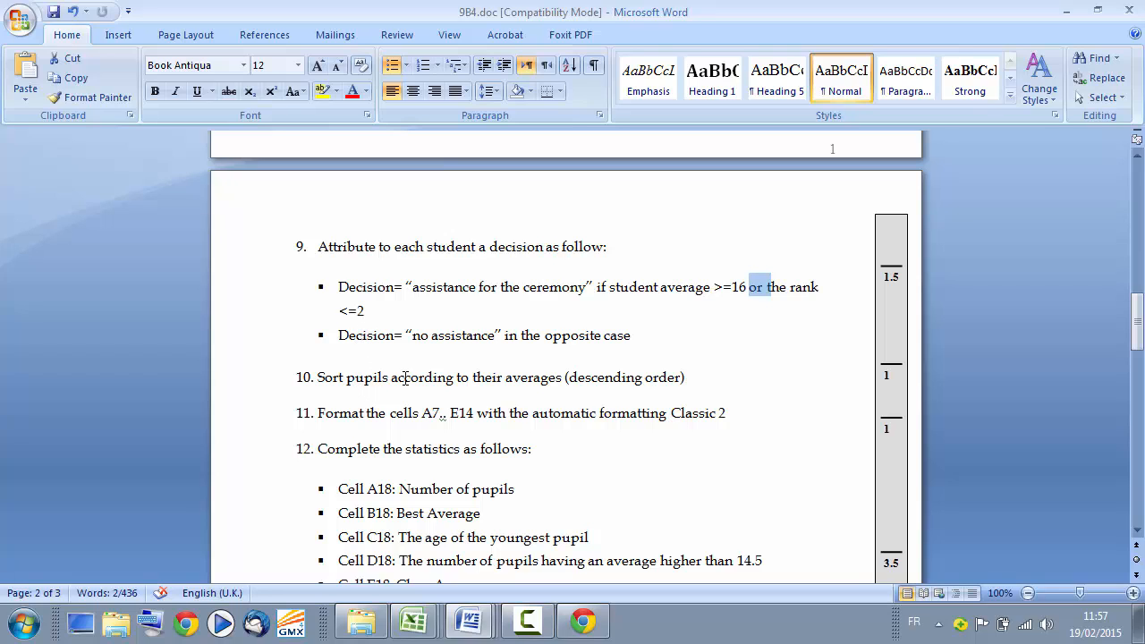
left_click_drag(341, 378, 413, 388)
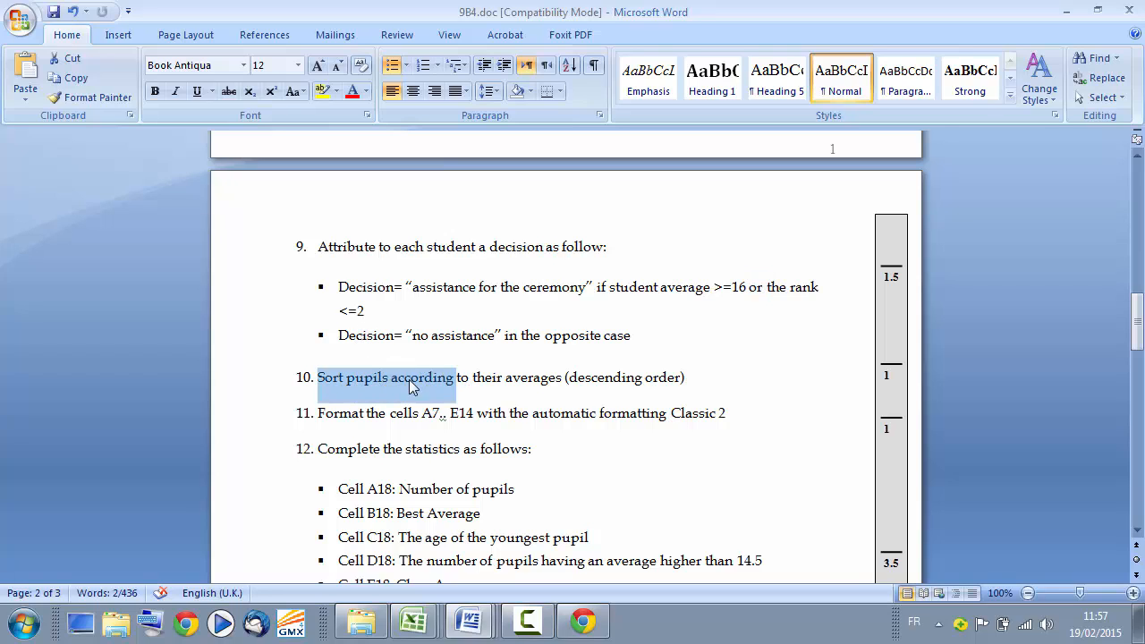
left_click(484, 380)
left_click_drag(541, 380, 556, 380)
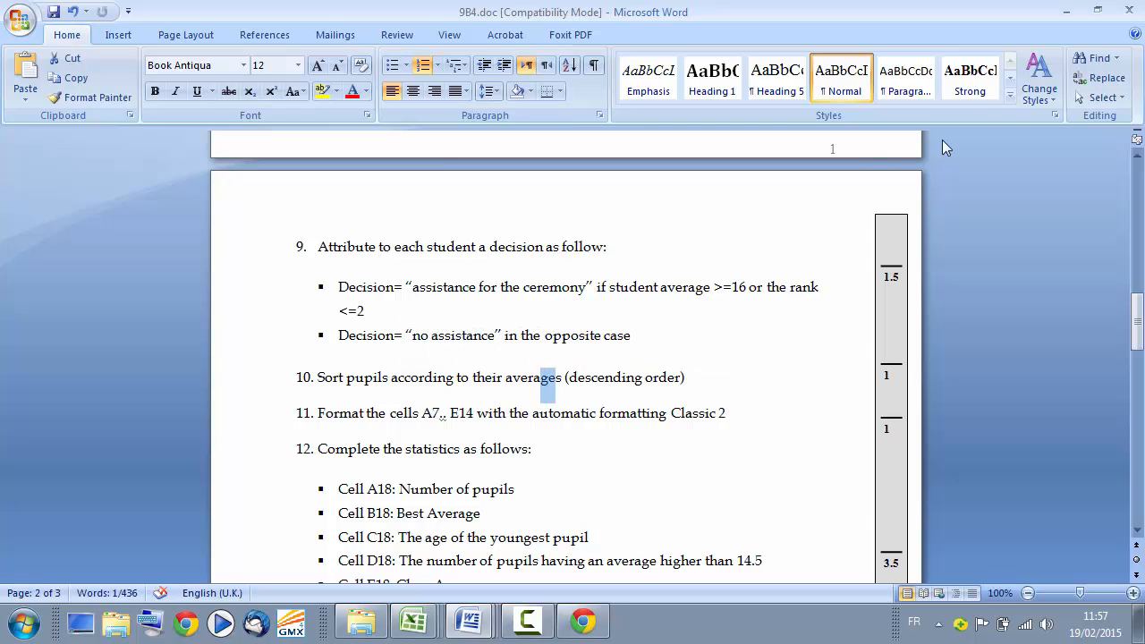
left_click(1065, 11)
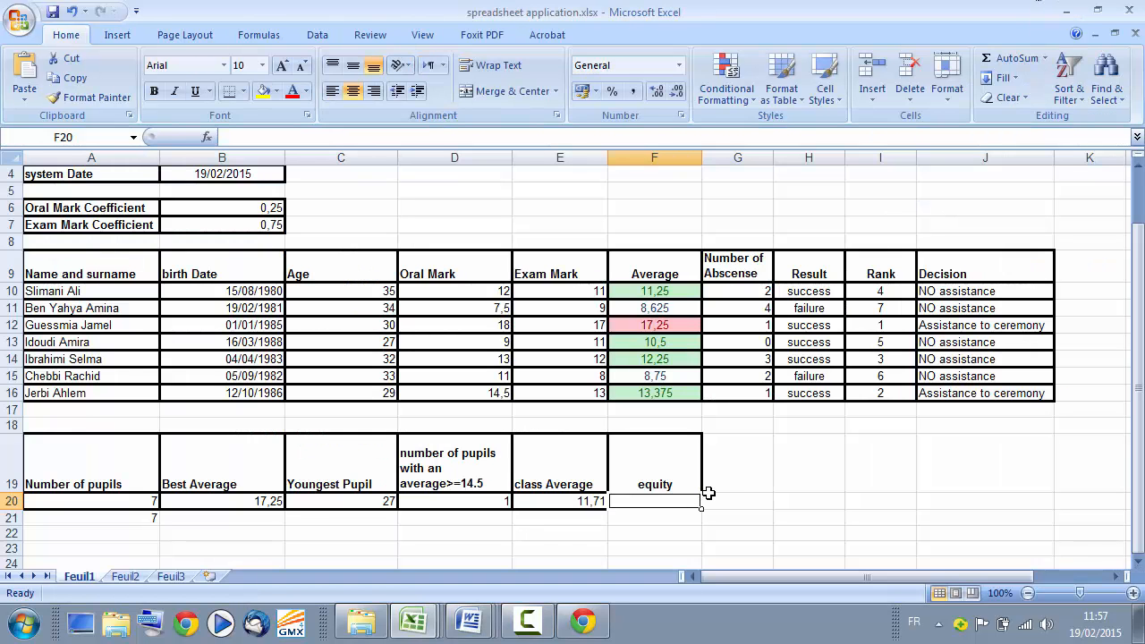